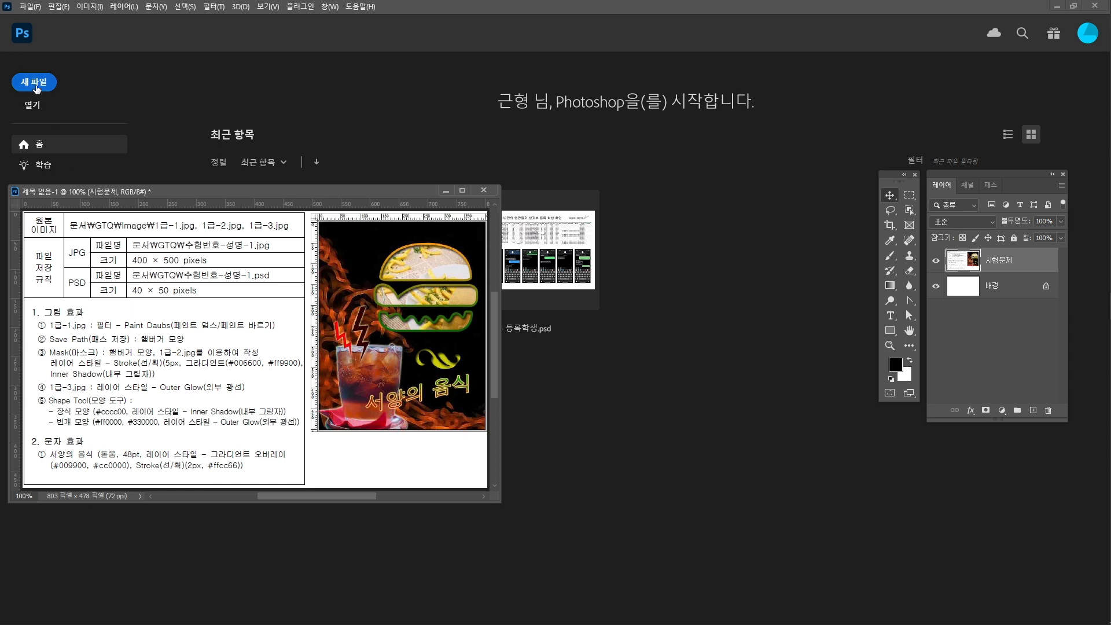
Create a 400 × 500 px, 72 ppi white document named 수험번호-성명-1 and place its window beside the exam sheet
left_click(36, 84)
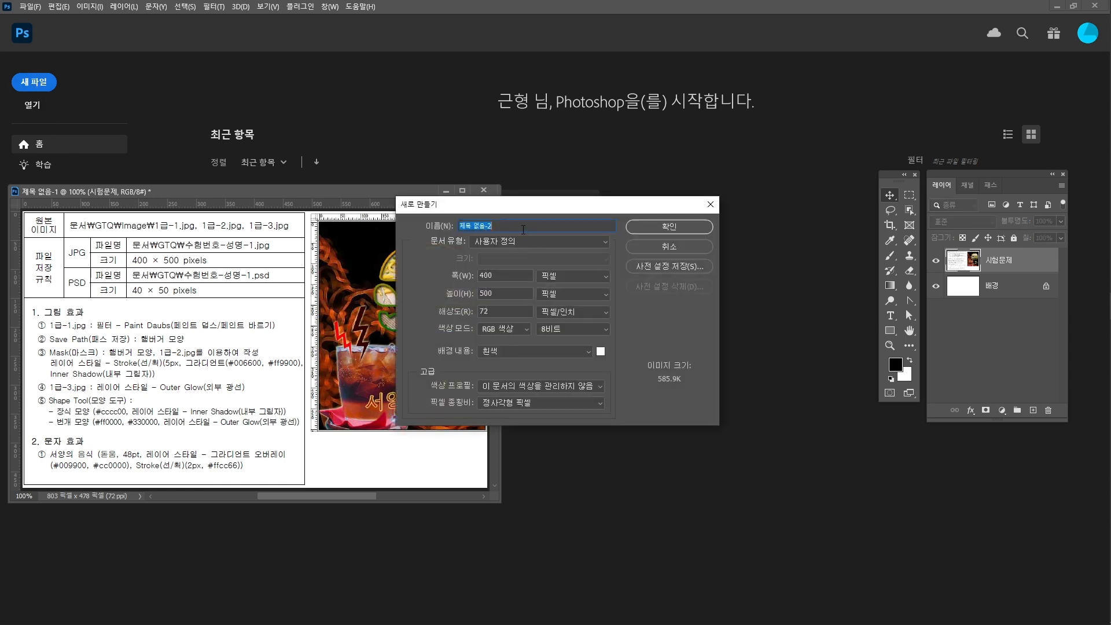
type("수험번호-성명-1")
left_click(672, 229)
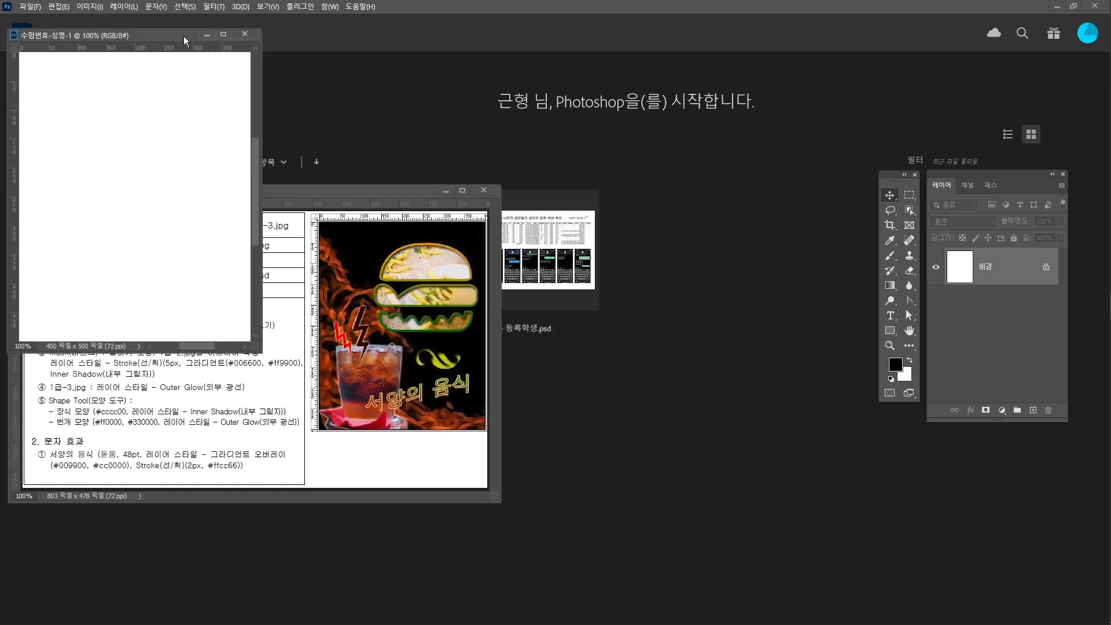
left_click_drag(139, 29, 694, 190)
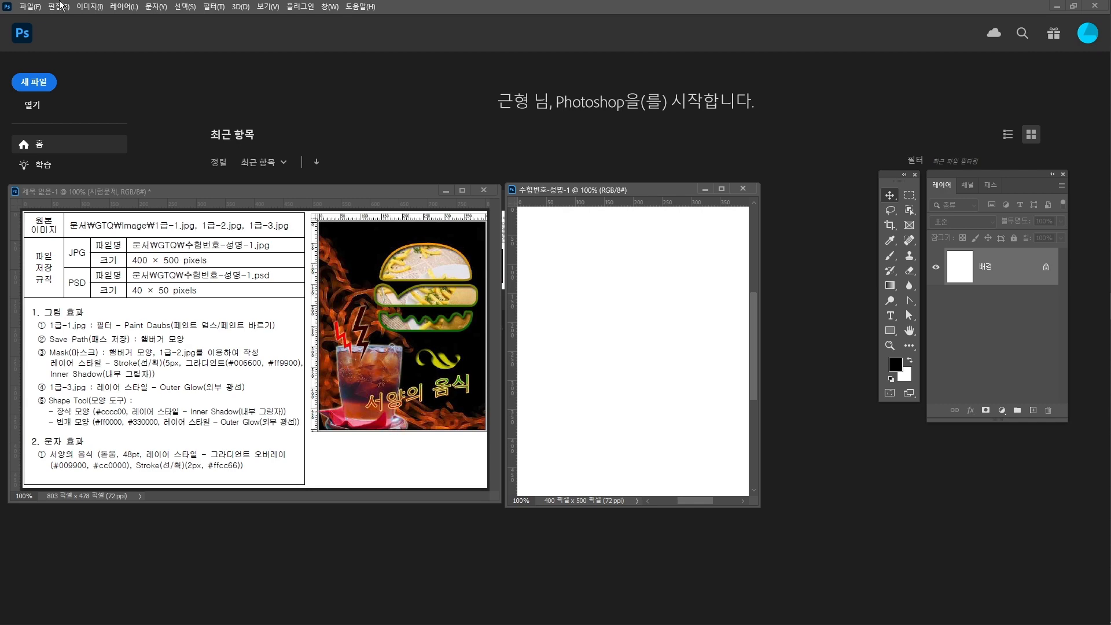
Open the image 1급-1.JPG from the GTQ Image folder and move its window clear of the new document
left_click(30, 6)
left_click(48, 30)
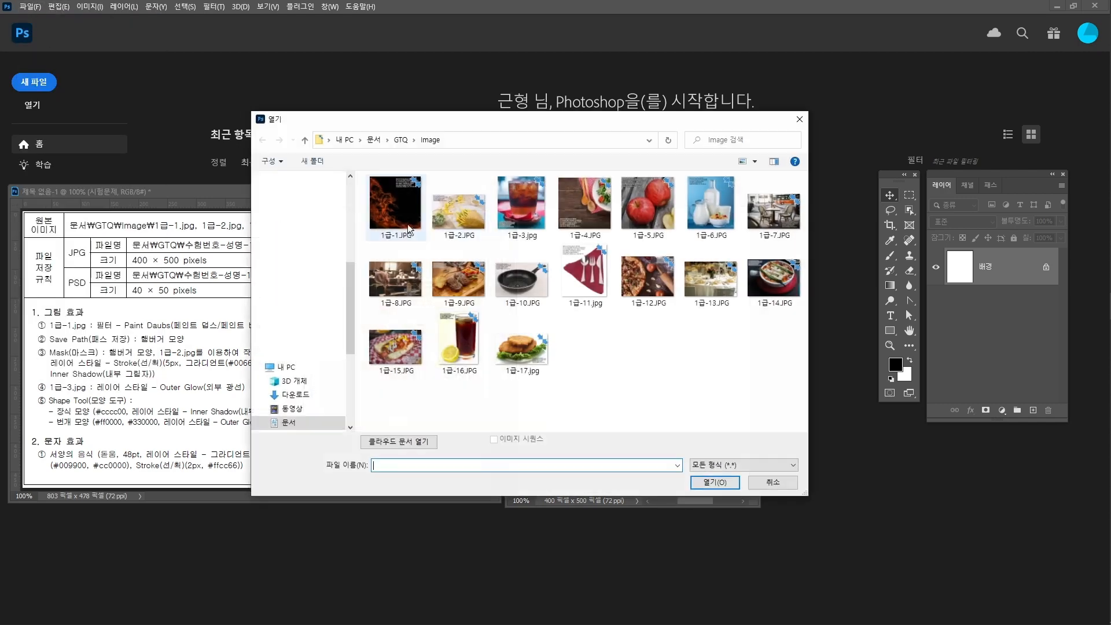
left_click(404, 200)
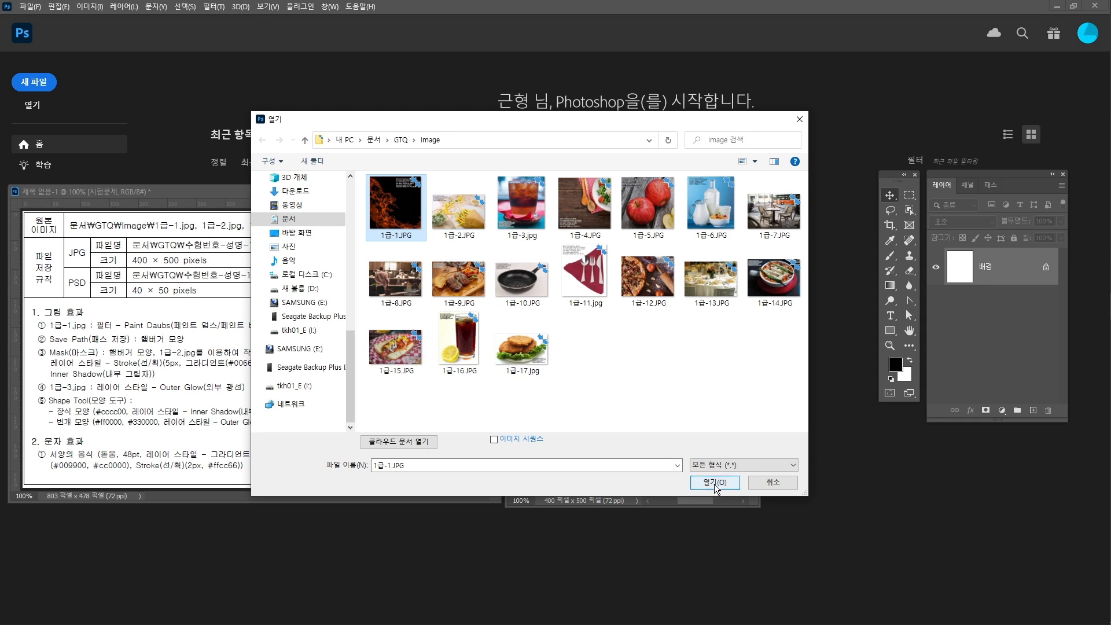
left_click(716, 488)
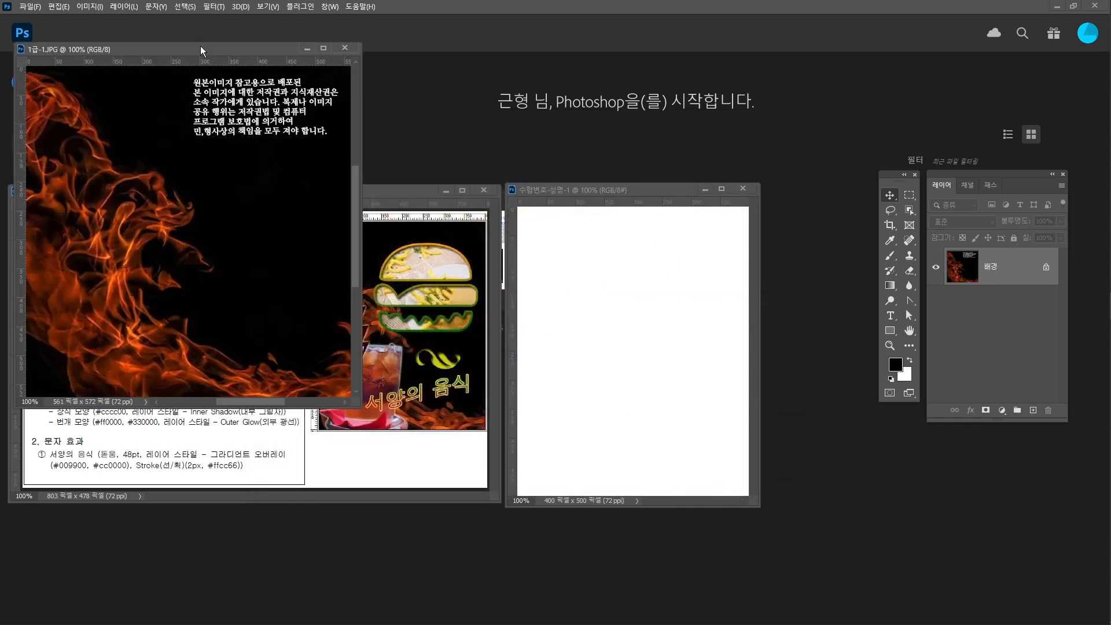
left_click_drag(200, 51, 293, 48)
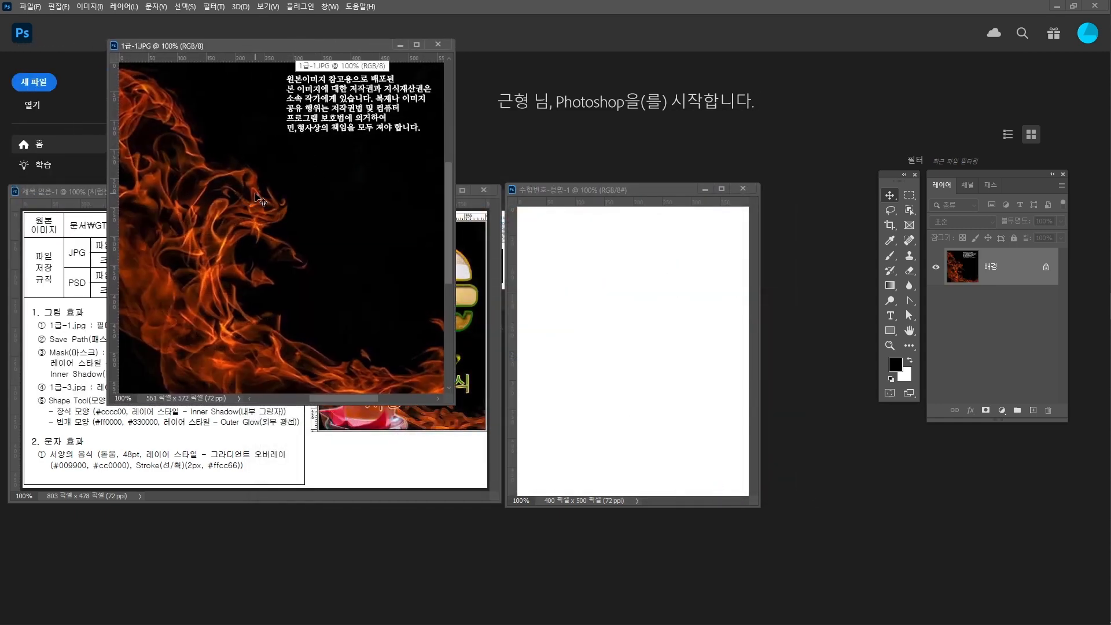
Copy the entire 1급-1.JPG flame image into the 수험번호-성명-1 document and close the source image
key("ctrl+a")
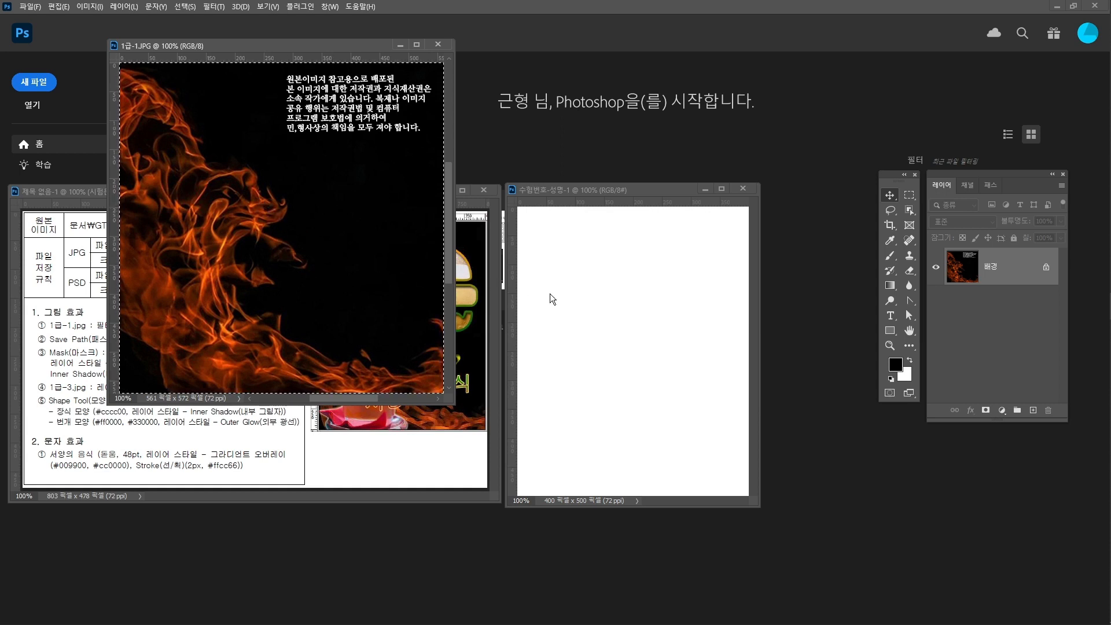
left_click(607, 304)
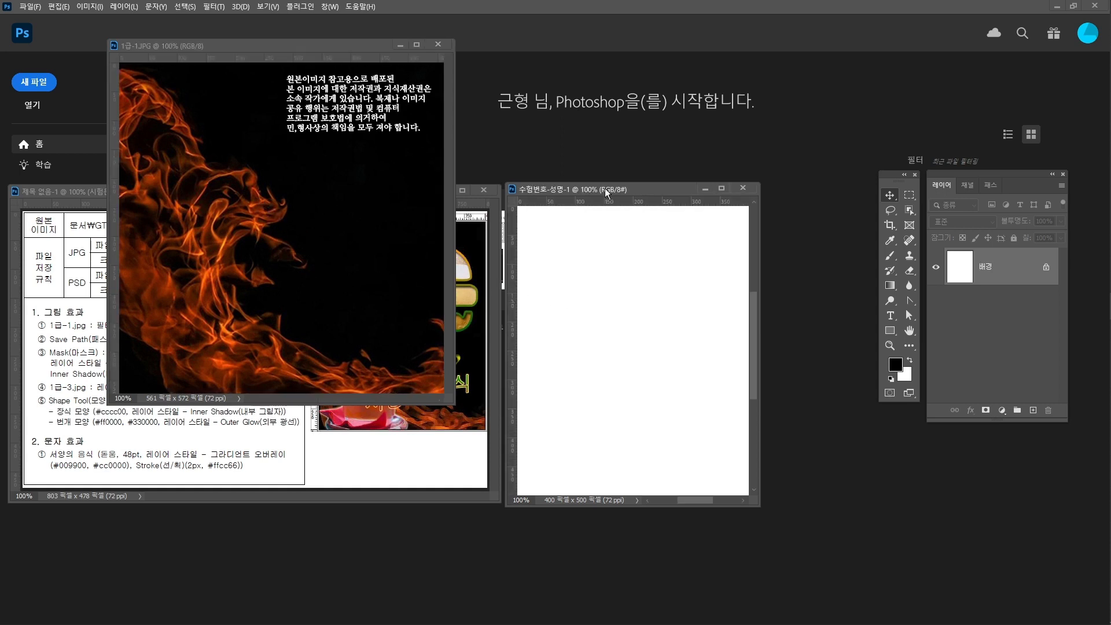
key("ctrl+v")
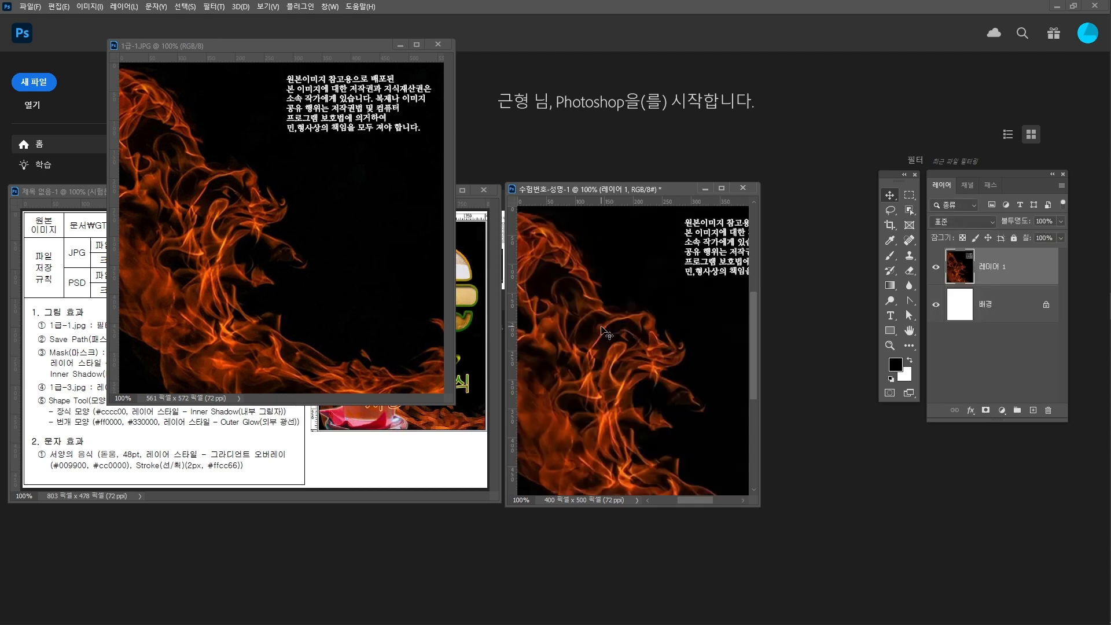
left_click(439, 45)
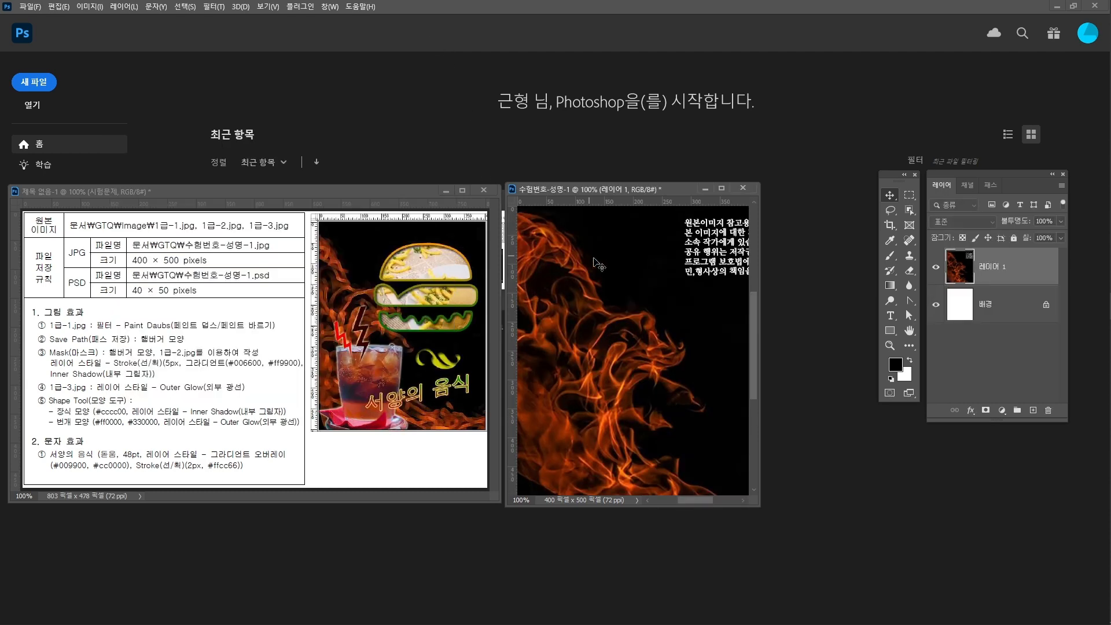
Rename the pasted flame layer as 1-1 and shift it left on the canvas to match the exam sample
double_click(1002, 270)
type("1-1")
key("Return")
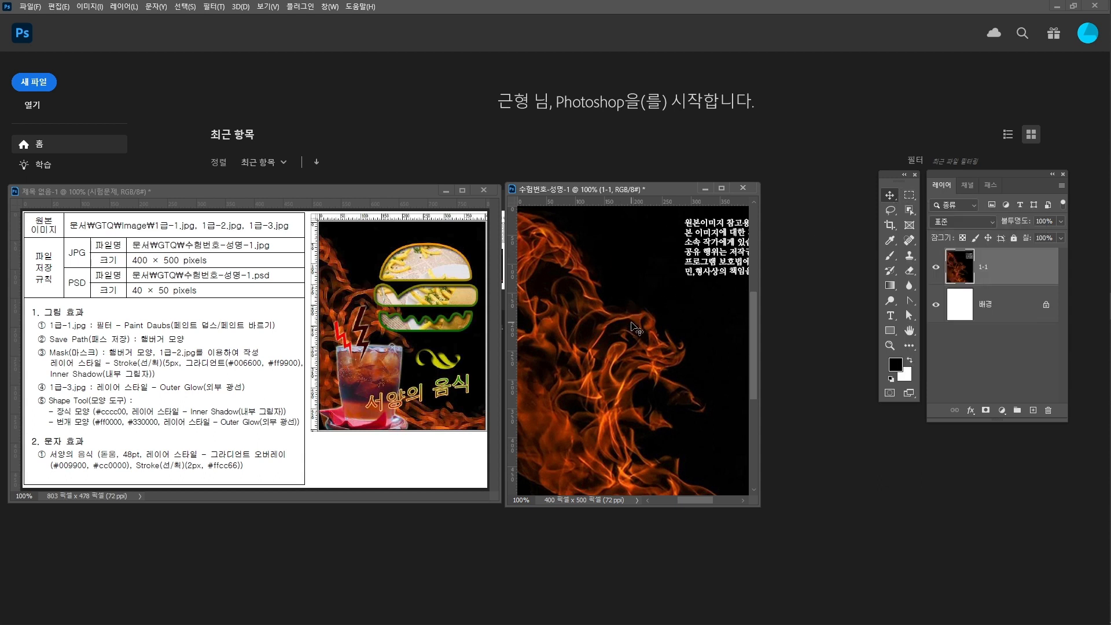
left_click_drag(664, 321, 630, 323)
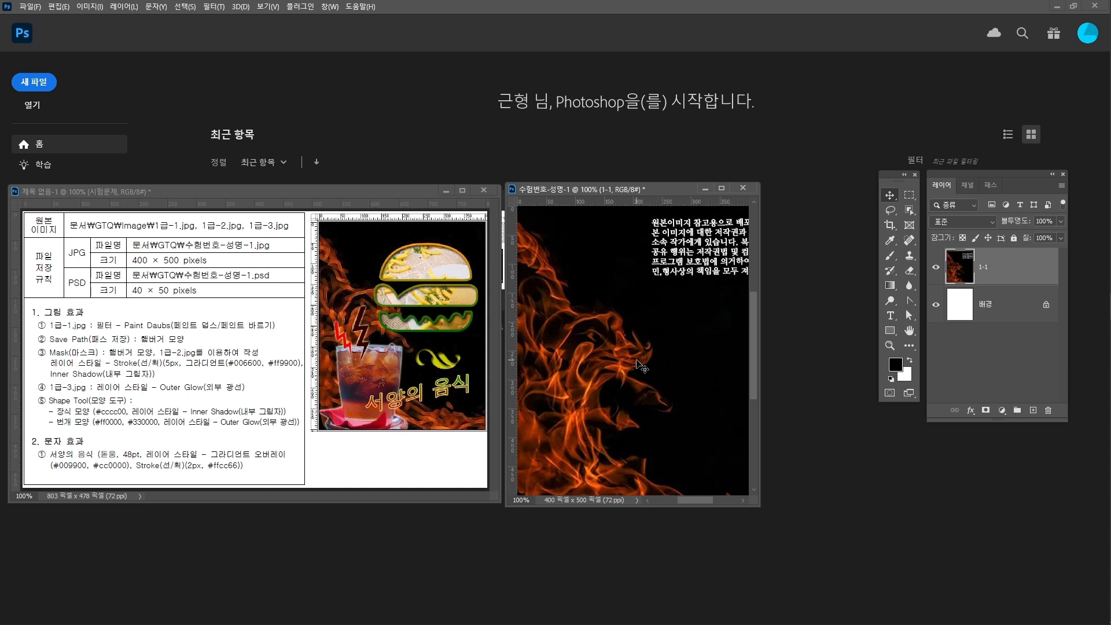
Apply the Paint Daubs (페인트 바르기) artistic filter to layer 1-1 with brush size 8, sharpness 7 and the simple brush type
left_click(211, 7)
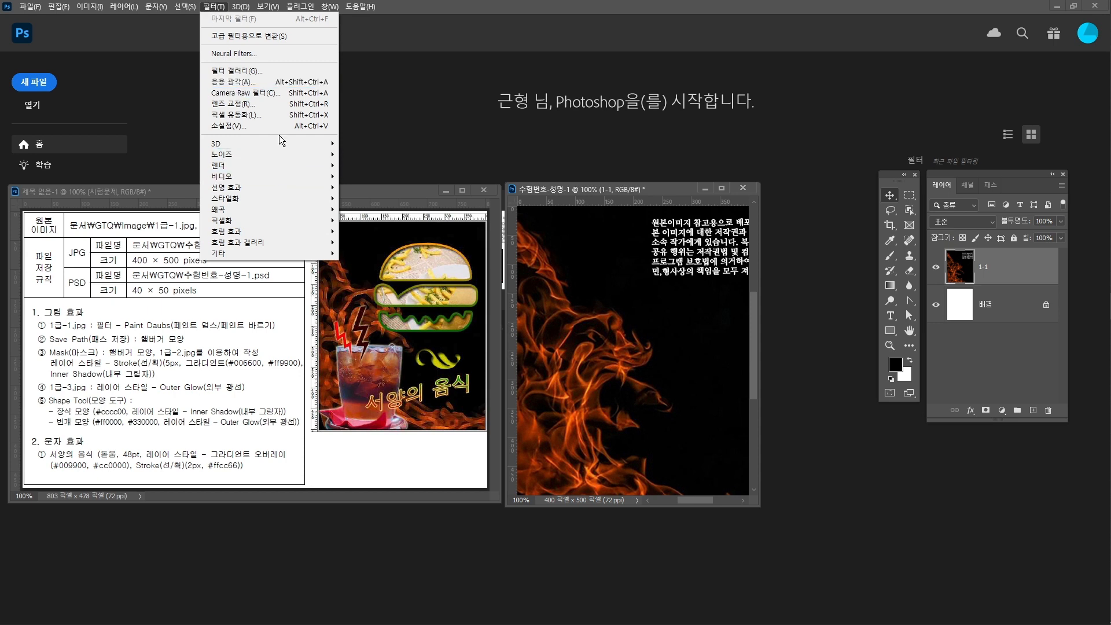
left_click(279, 70)
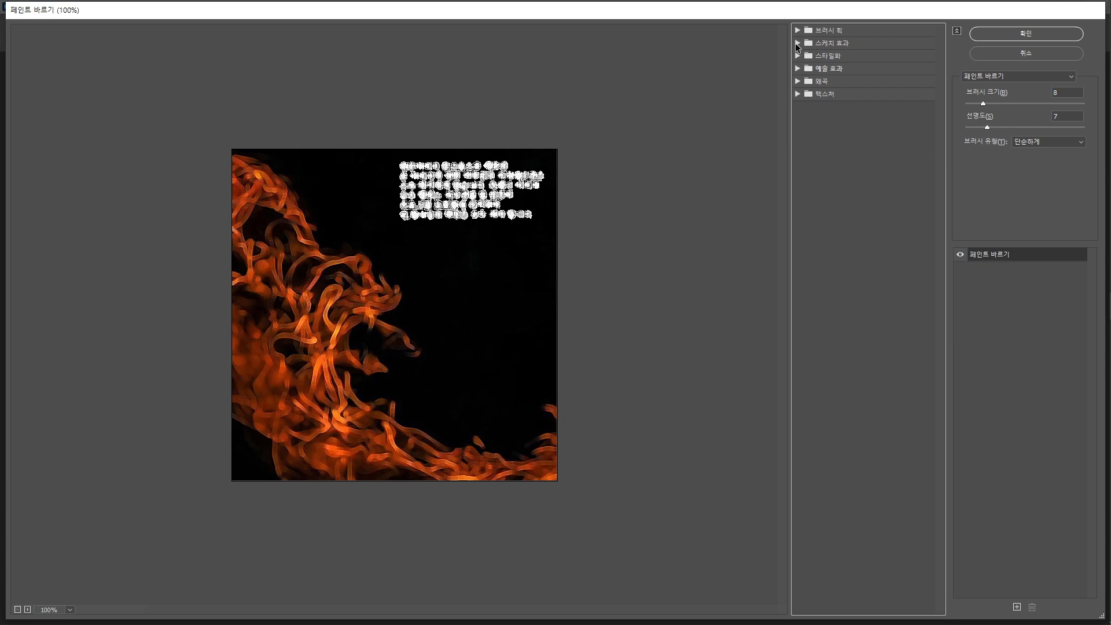
left_click(799, 69)
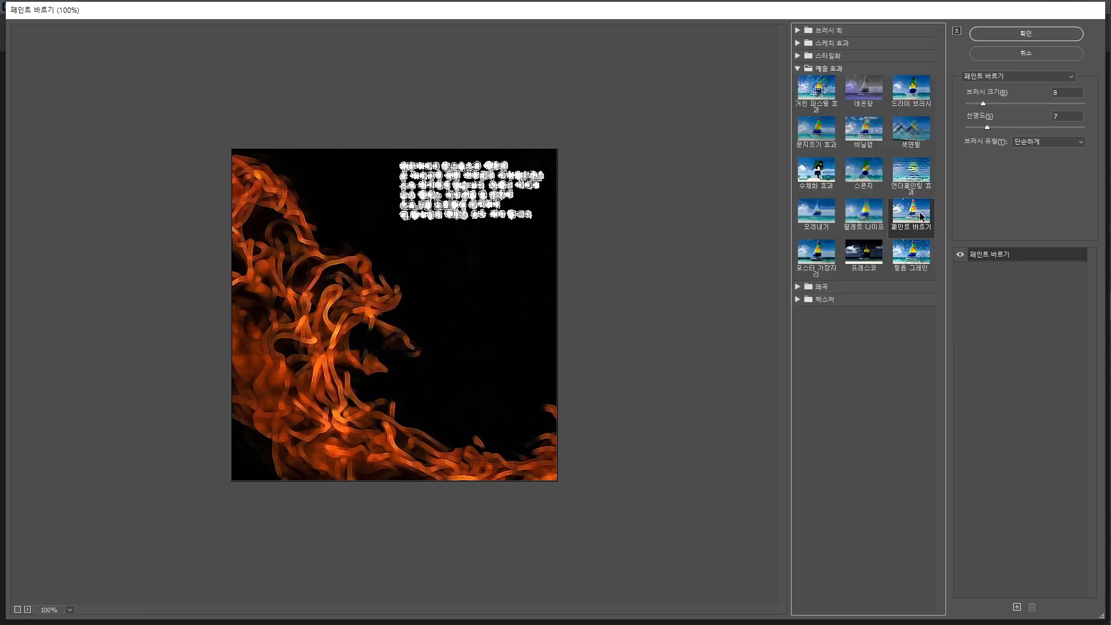
left_click(1025, 35)
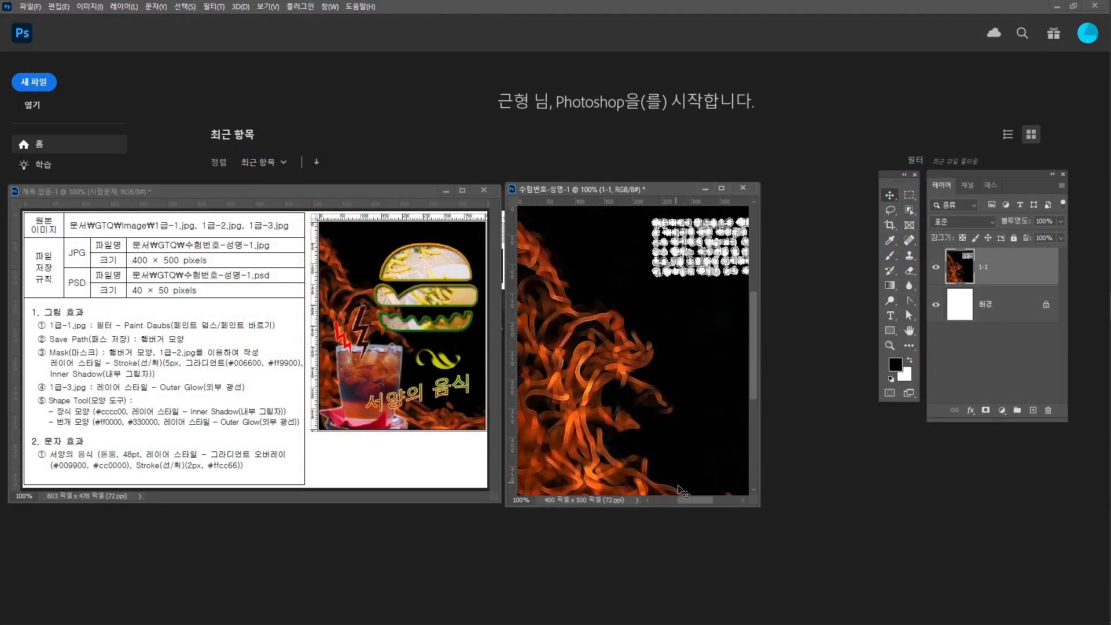
Enlarge the document window and place a vertical guide at about 150 px for the burger's left edge
left_click_drag(760, 506, 780, 518)
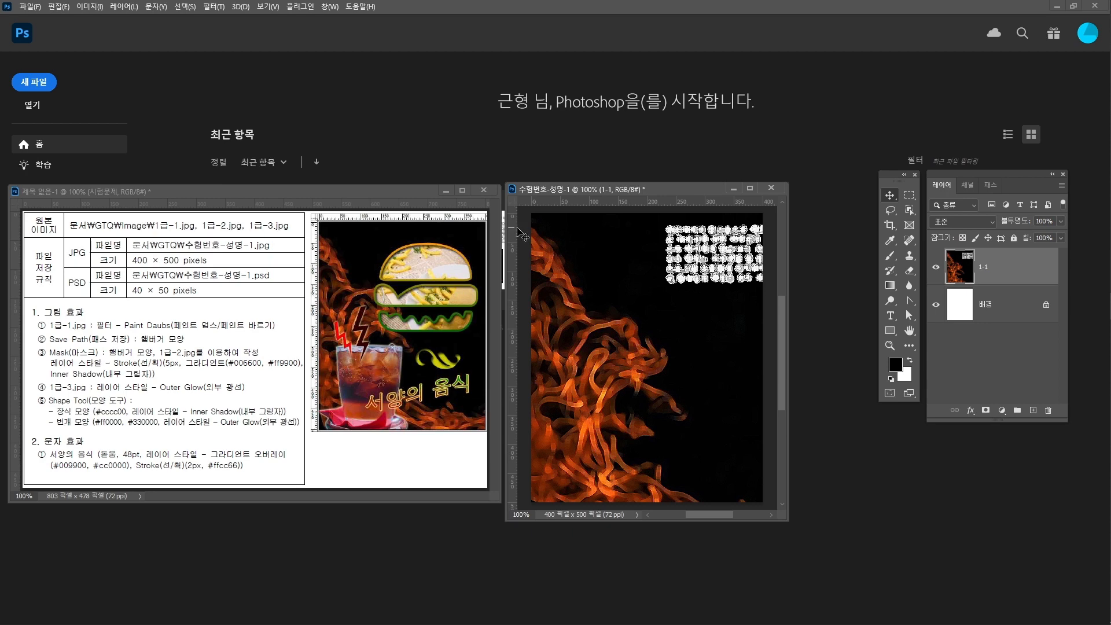
key("ctrl+r")
key("ctrl+r")
key("ctrl+r")
key("ctrl+r")
left_click_drag(510, 271, 617, 279)
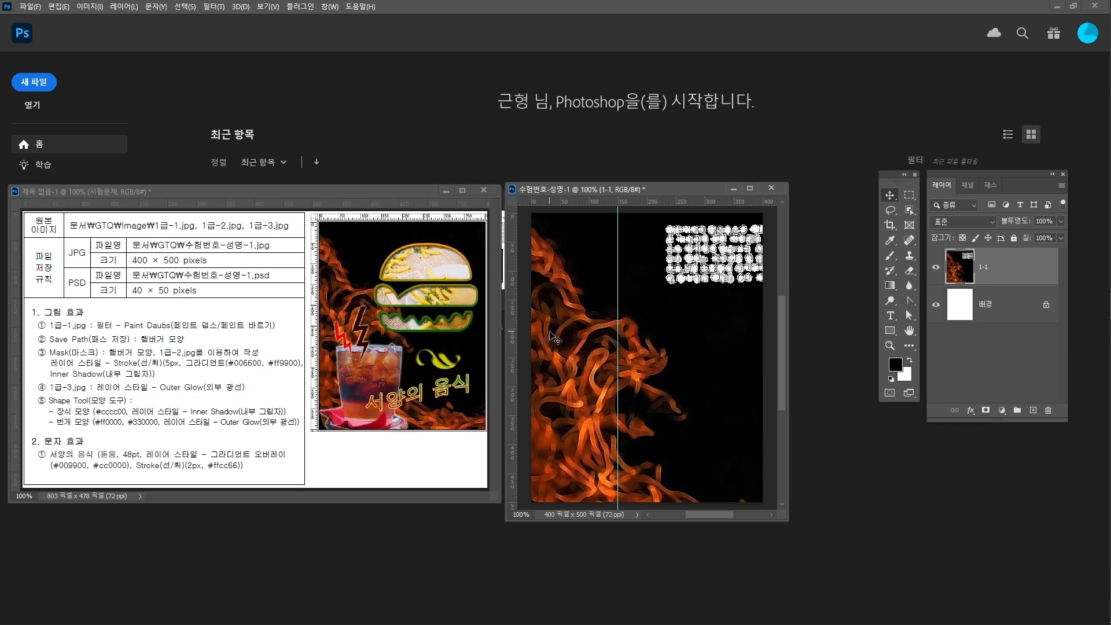
Hide the rulers and guides, and show both again
key("ctrl+r")
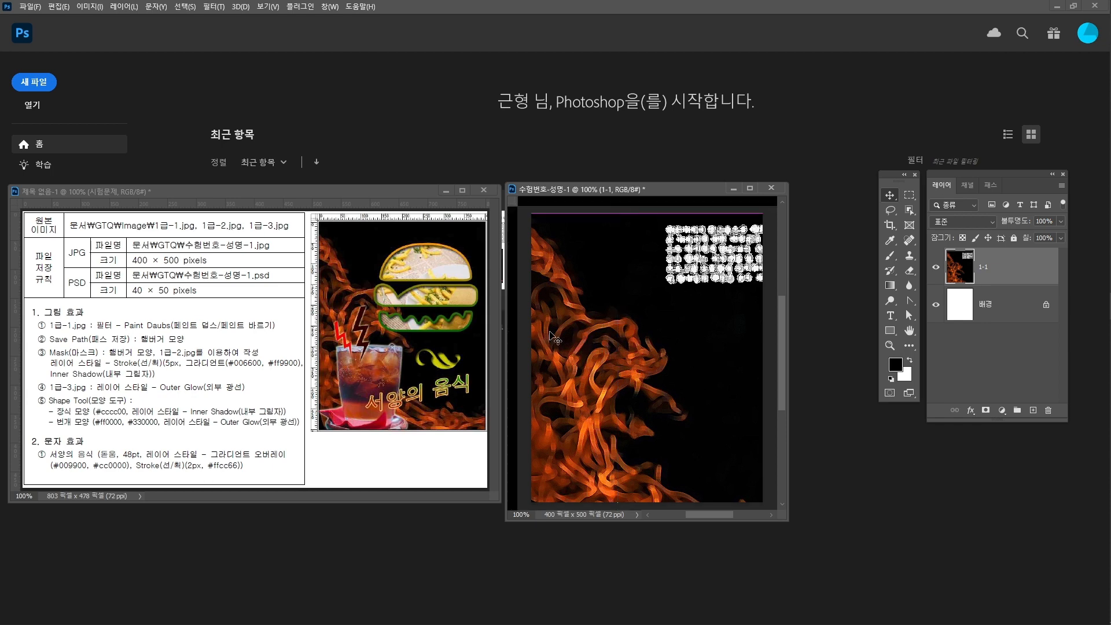
key("ctrl+semicolon")
key("ctrl+semicolon")
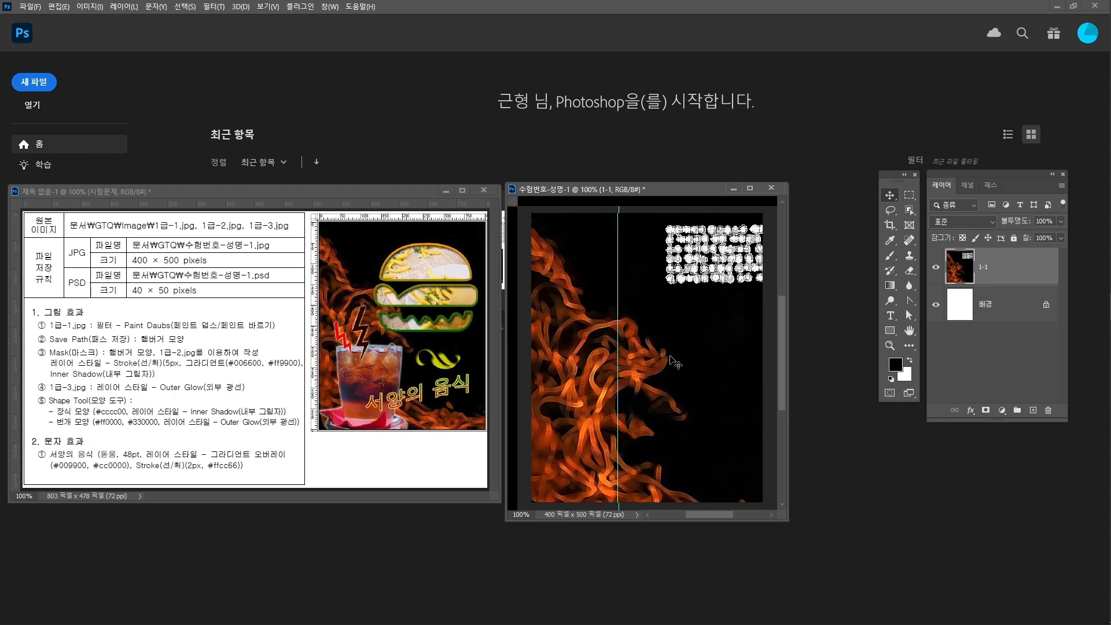
key("ctrl+r")
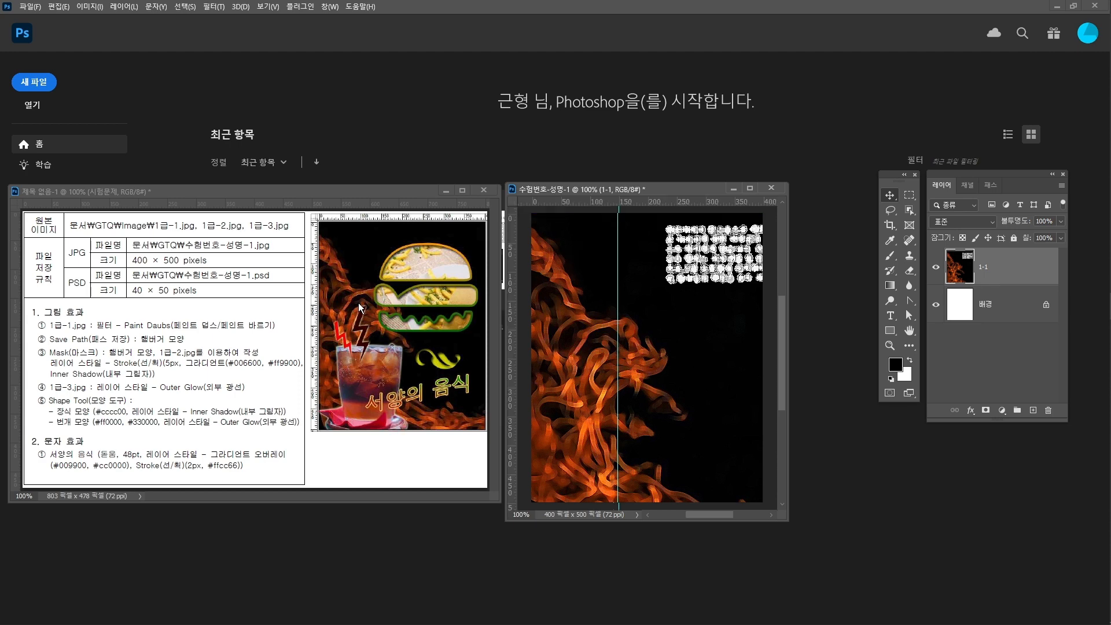
Add horizontal guides at about 250 and 50 px and a vertical guide at about 380 px to frame the burger
left_click_drag(599, 204, 611, 358)
left_click_drag(654, 206, 689, 243)
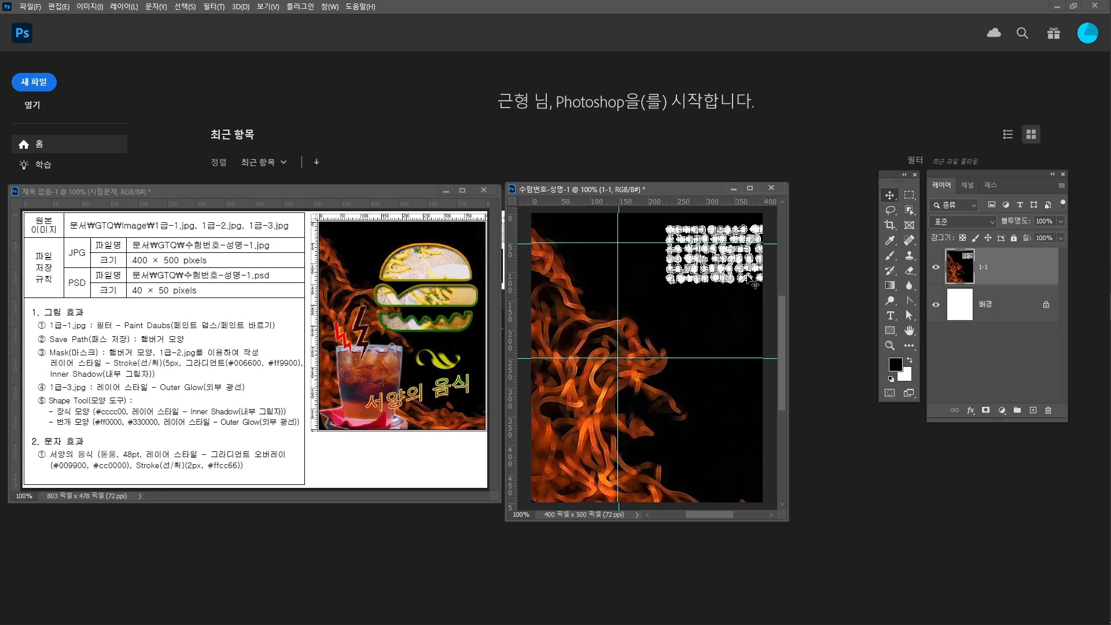
left_click_drag(515, 279, 753, 299)
Show the document's paths with the Pen tool active, and add horizontal guides at about 150 and 200 px
left_click(993, 185)
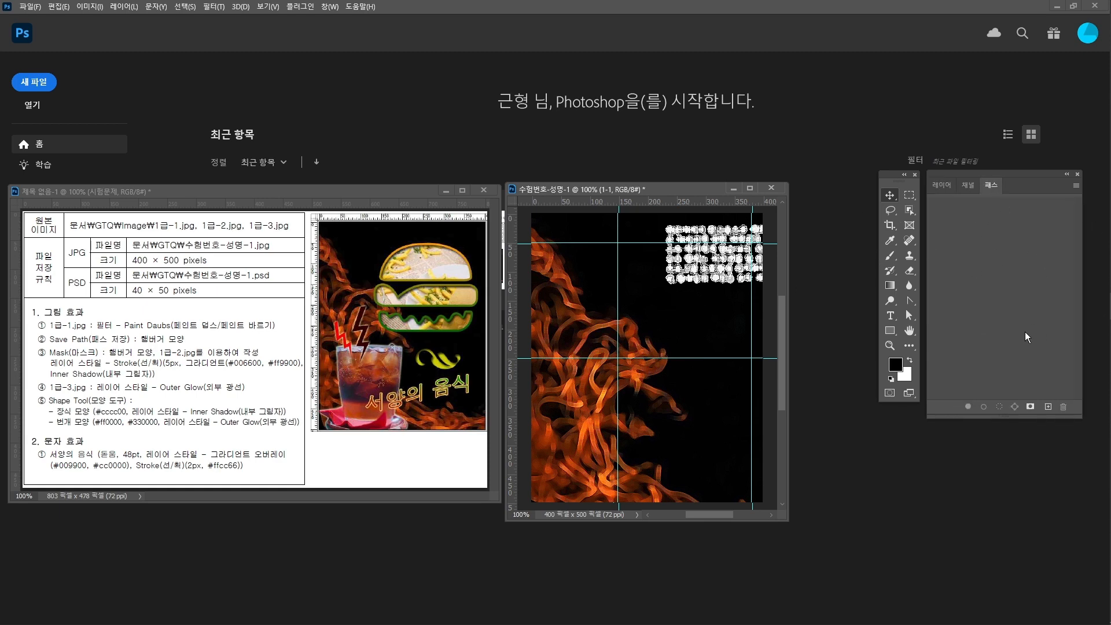
key("p")
right_click(910, 301)
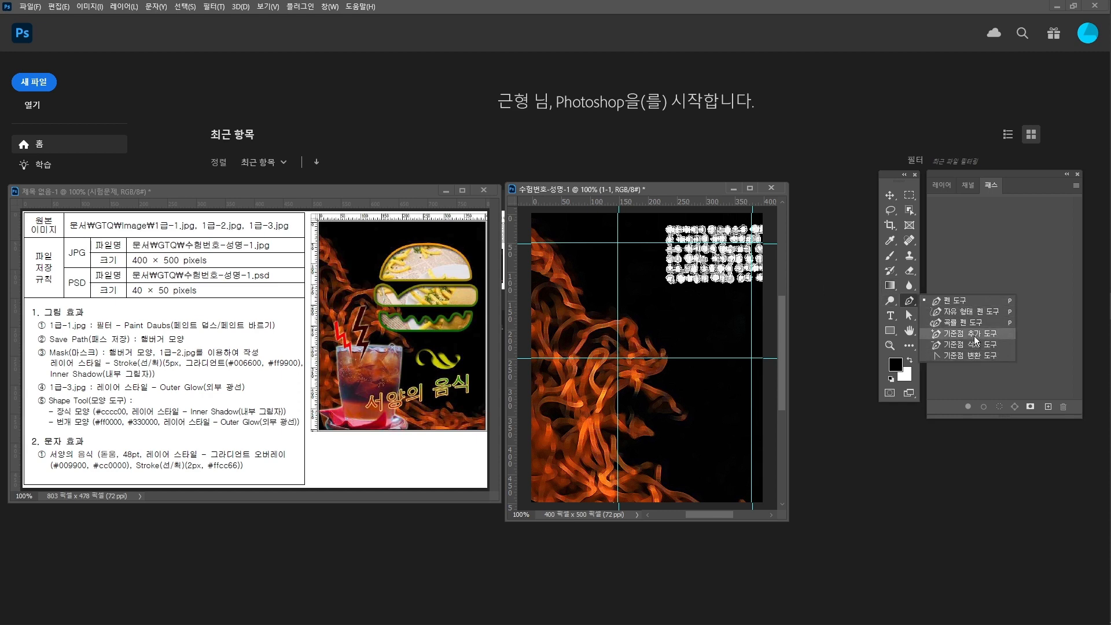
left_click(975, 303)
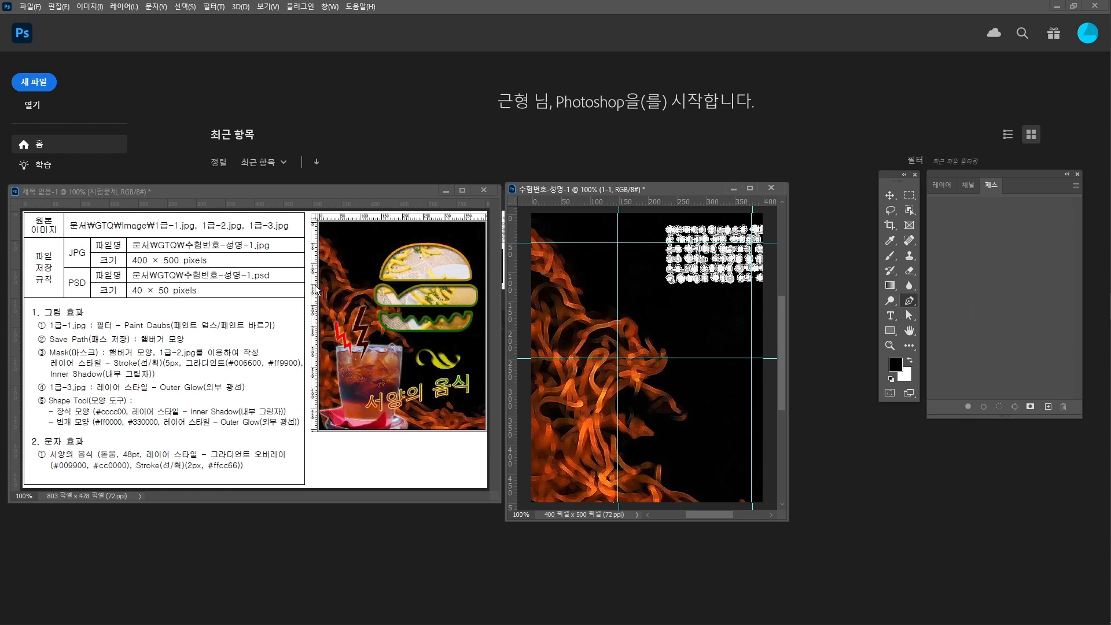
left_click_drag(661, 201, 671, 298)
left_click_drag(633, 204, 646, 328)
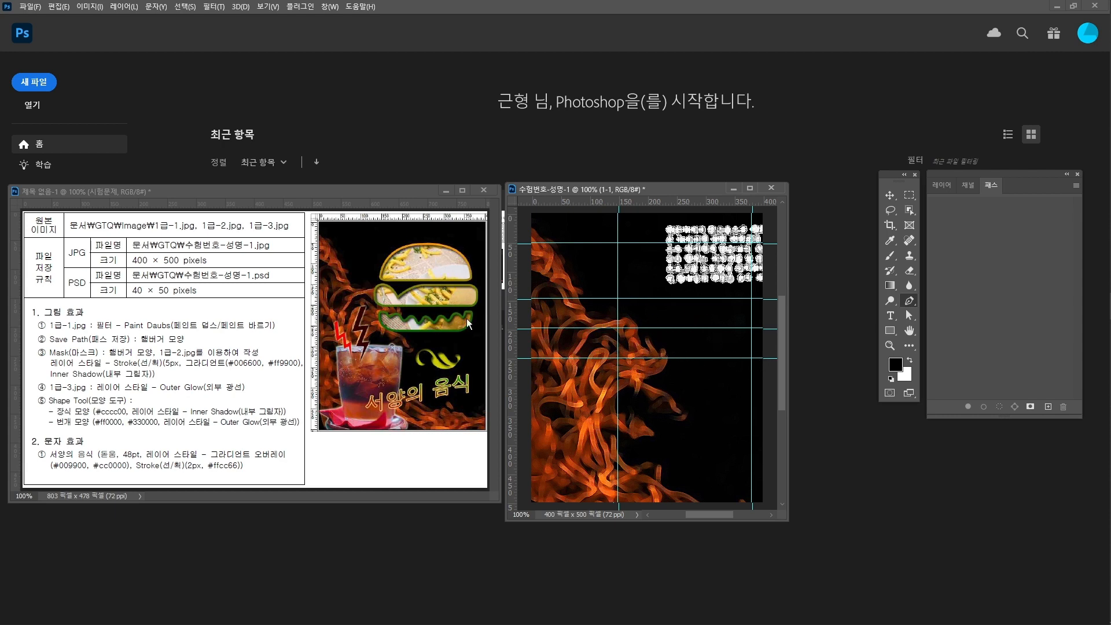
Start the top bun outline with the Pen tool, curving from its lower-left corner up to the uppermost guide
left_click(626, 291)
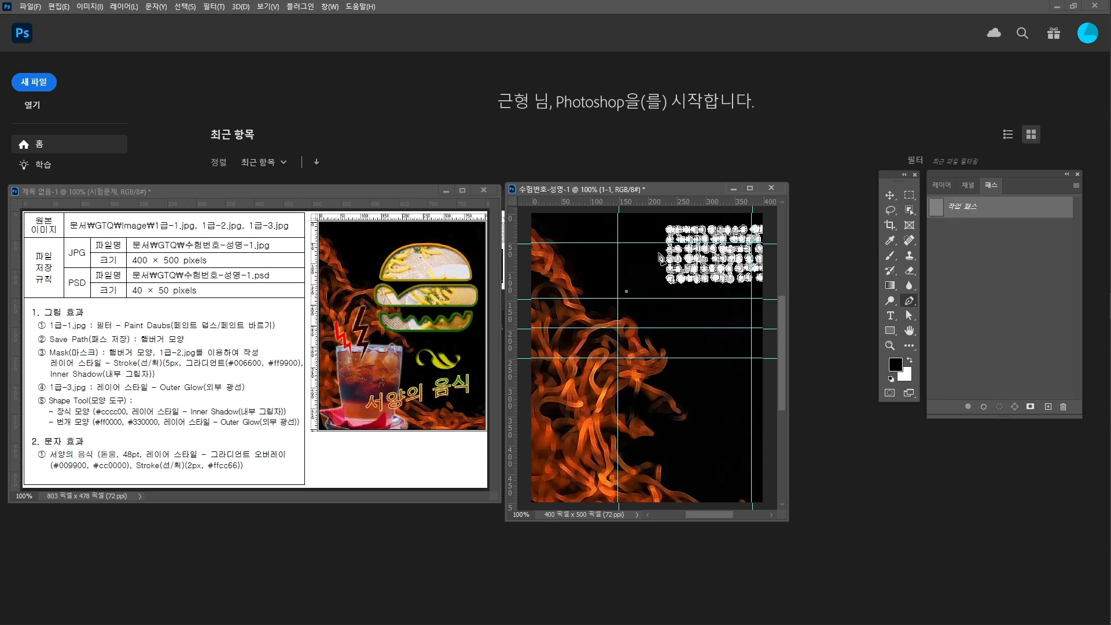
left_click_drag(666, 244, 742, 243)
key("z")
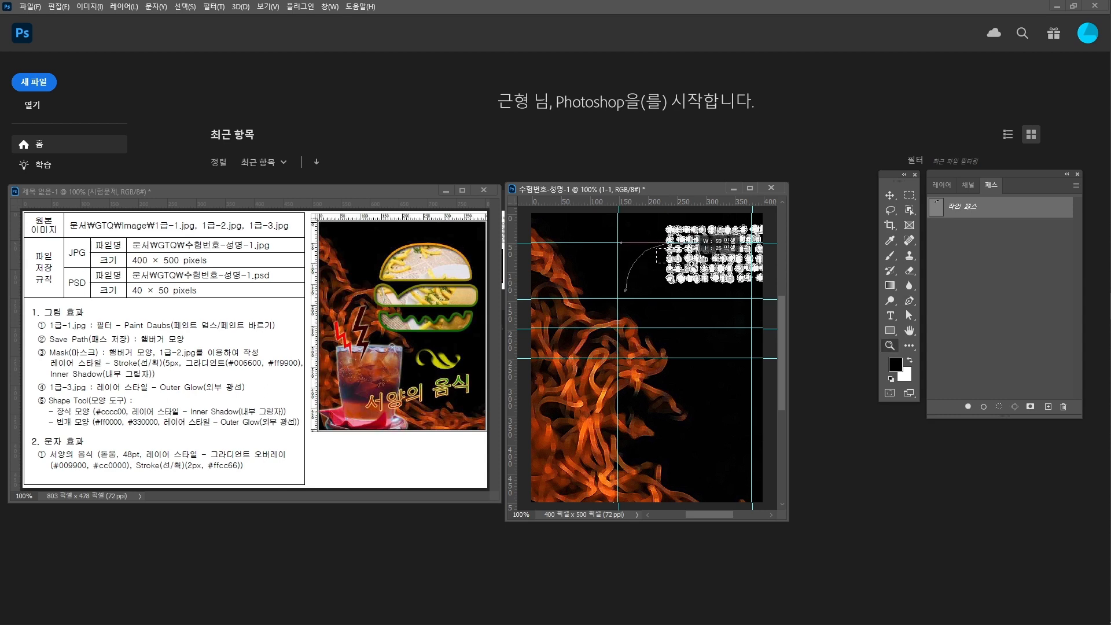
left_click_drag(656, 235, 629, 271)
left_click(709, 301, "alt")
left_click(709, 301, "alt")
left_click(709, 301, "alt")
left_click(709, 301, "alt")
key("p")
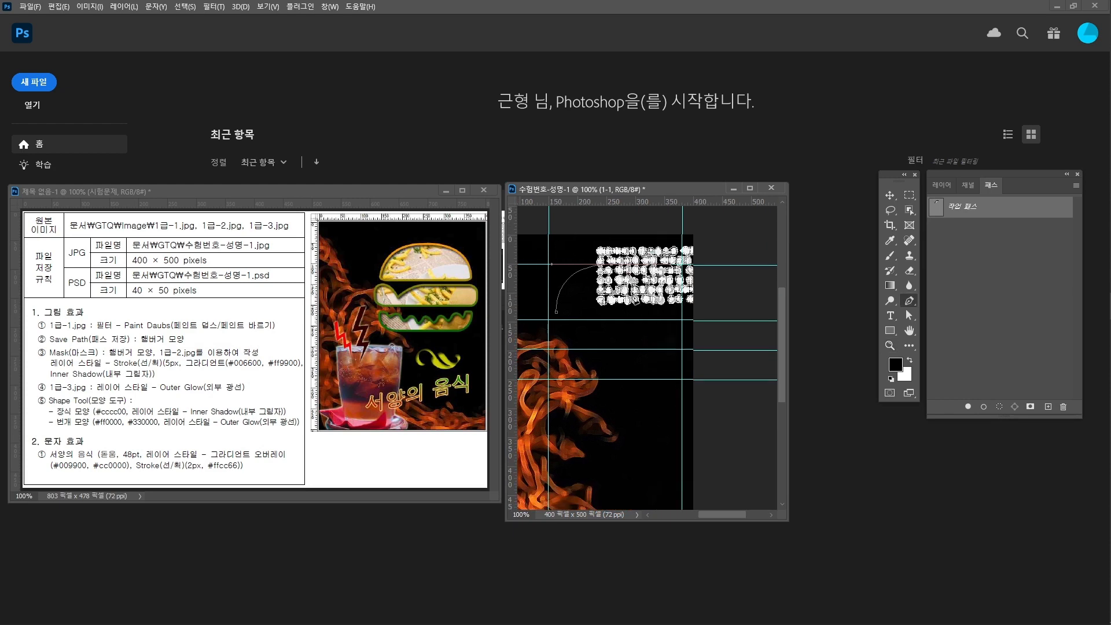
Undo the last bun curve, redraw the dome, close the path along a flat base and adjust its lower-right corner
key("ctrl+z")
left_click_drag(624, 271, 678, 273)
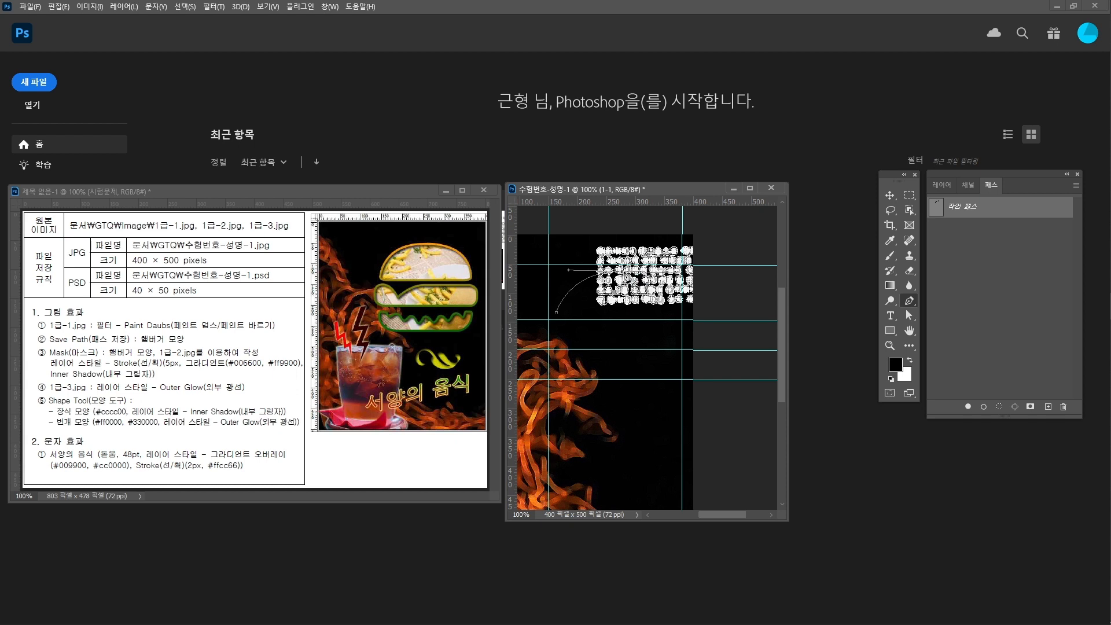
left_click_drag(624, 272, 625, 269)
left_click(682, 307)
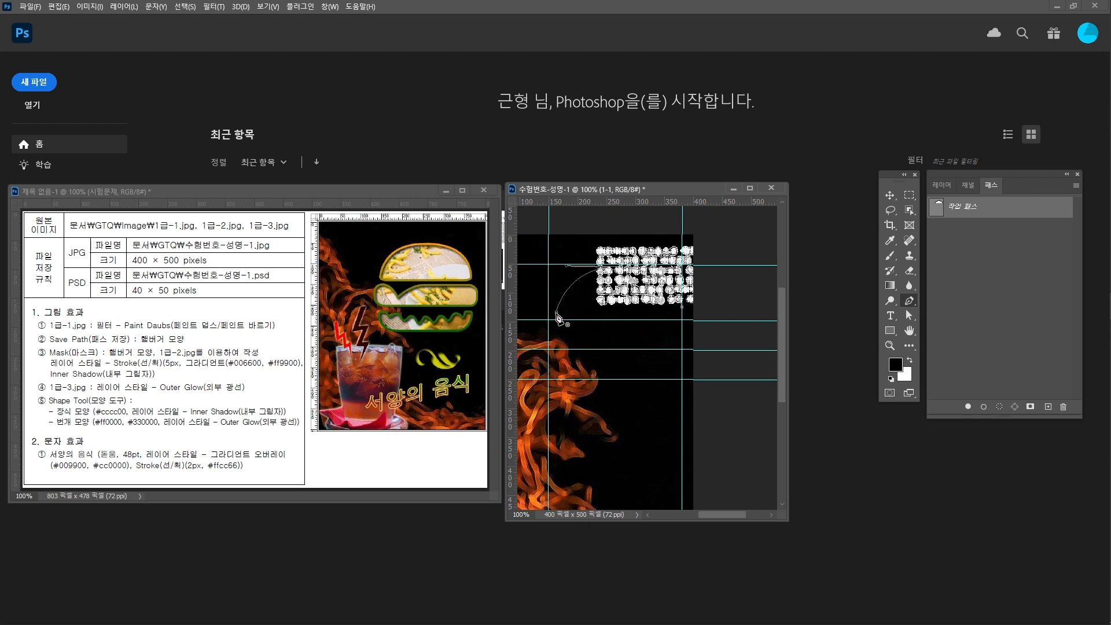
left_click(556, 313)
key("a")
left_click_drag(684, 308, 682, 315)
double_click(890, 345)
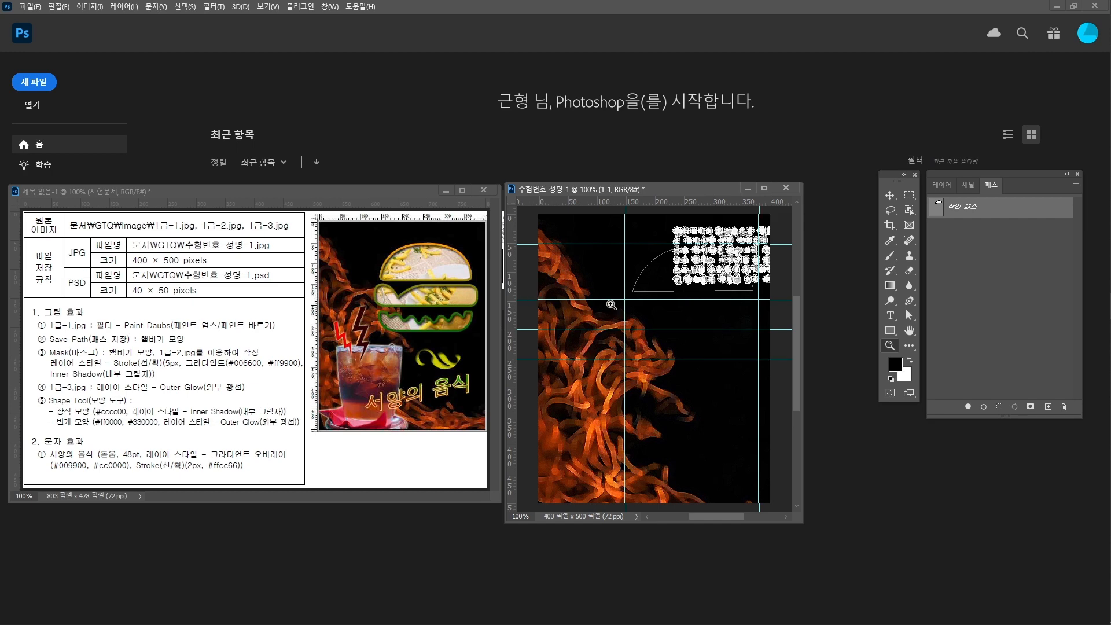
Draw the burger's middle layer with the Pen tool between the 150 and 200 px guides, with a wavy upper edge
key("p")
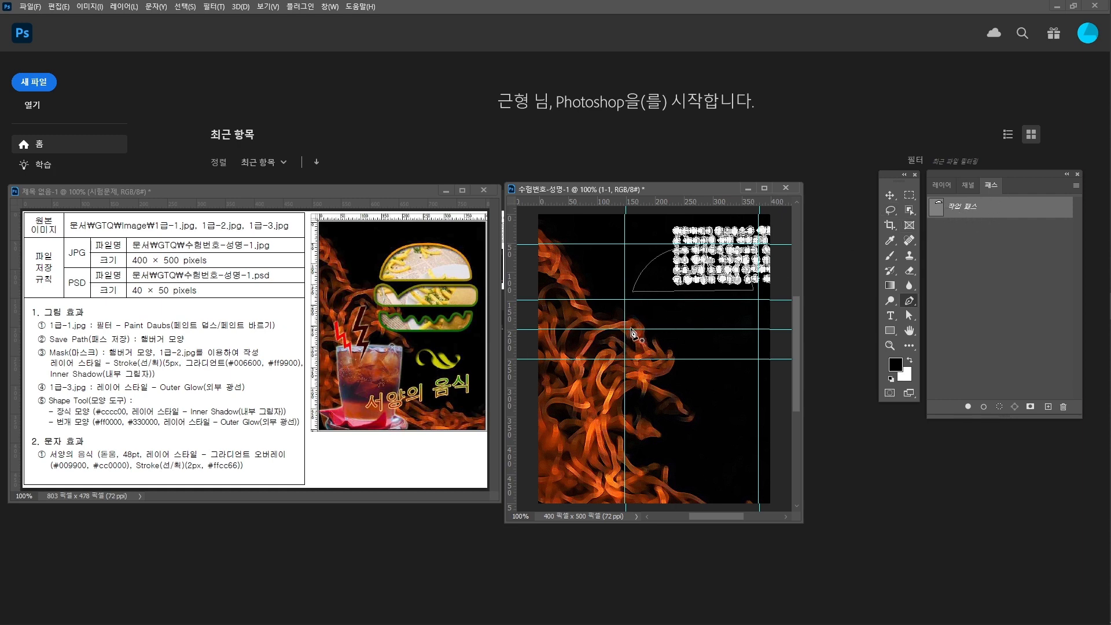
left_click(626, 330)
left_click_drag(626, 300, 641, 300)
left_click_drag(649, 312, 656, 329)
left_click(649, 312, "alt")
left_click_drag(693, 300, 734, 300)
left_click(760, 299)
left_click_drag(759, 323, 747, 332)
left_click(629, 329)
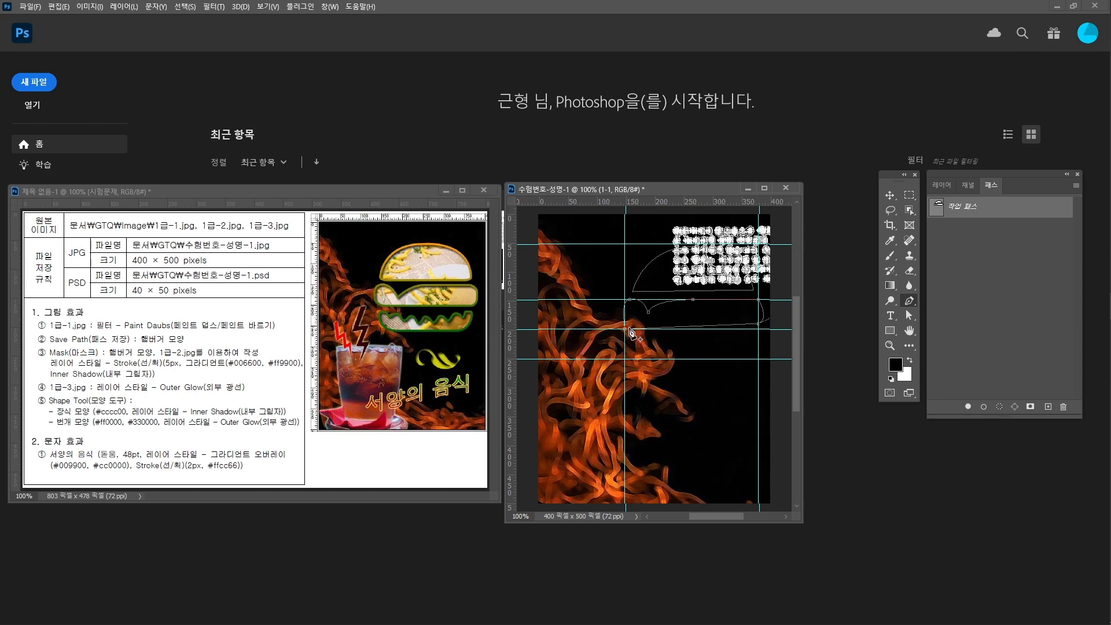
Complete the middle layer's outline with an anchor on the 200 px guide at its lower-left corner and close the path
scroll(629, 336, "up", 1)
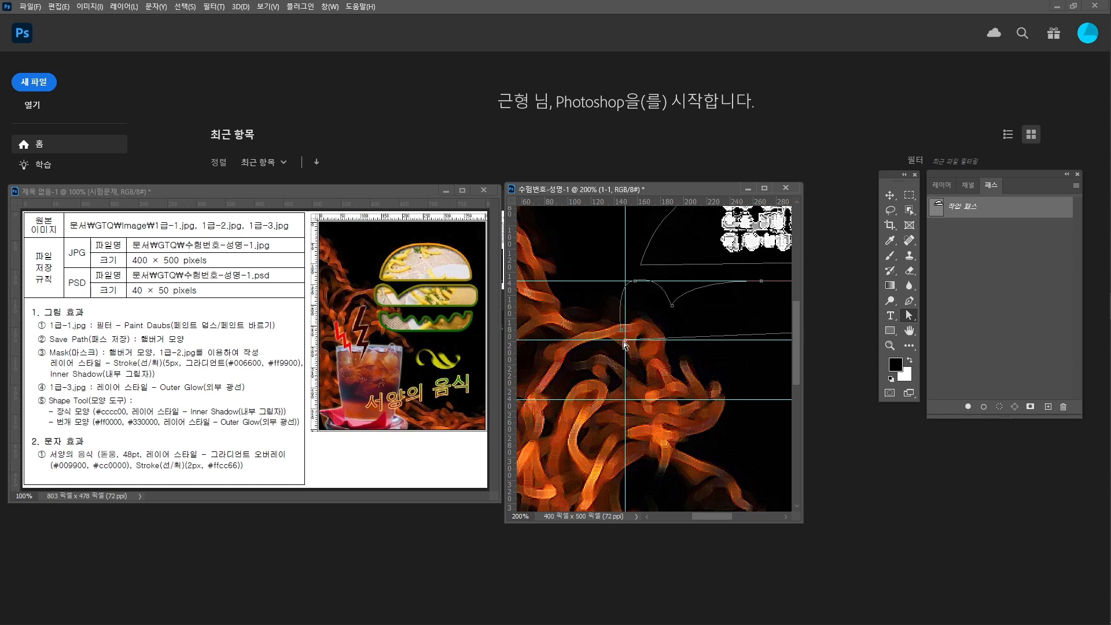
key("p")
left_click(625, 340)
left_click(621, 330)
Lower the middle layer's lower-right anchor onto the 200 px guide to flatten the bottom edge
left_click_drag(741, 333, 648, 333)
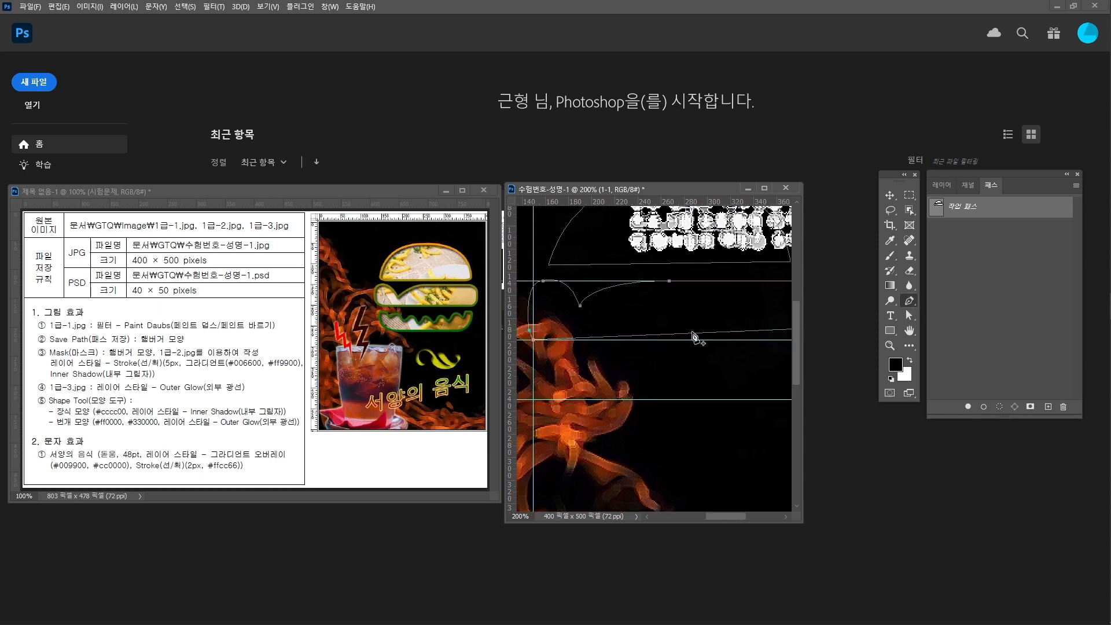
key("z")
left_click(730, 327, "alt")
left_click(730, 332, "alt")
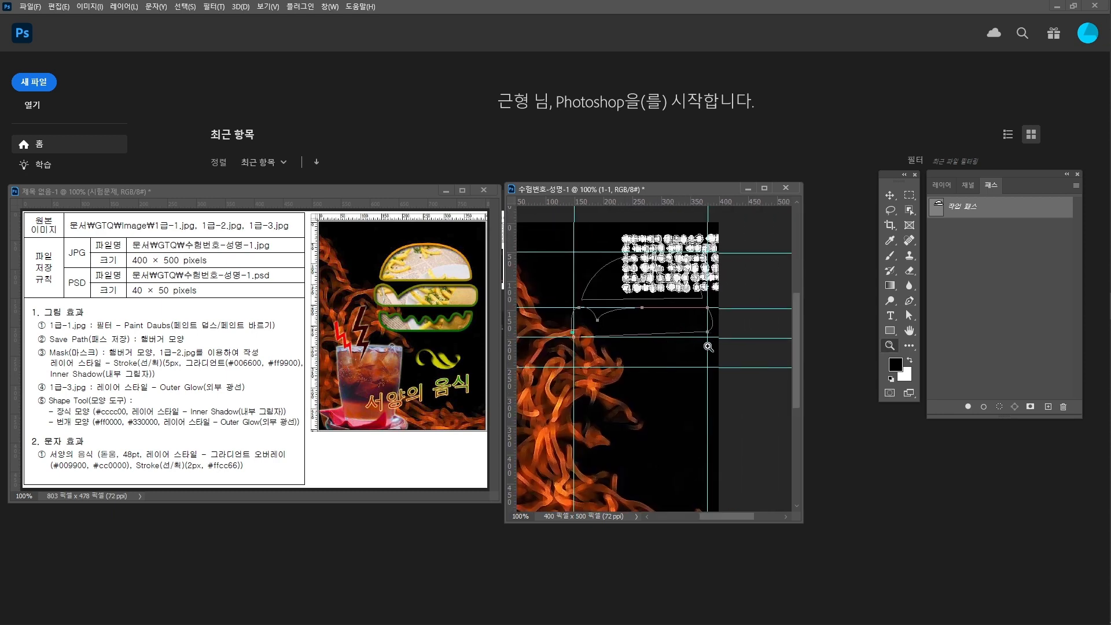
key("a")
left_click_drag(709, 332, 707, 339)
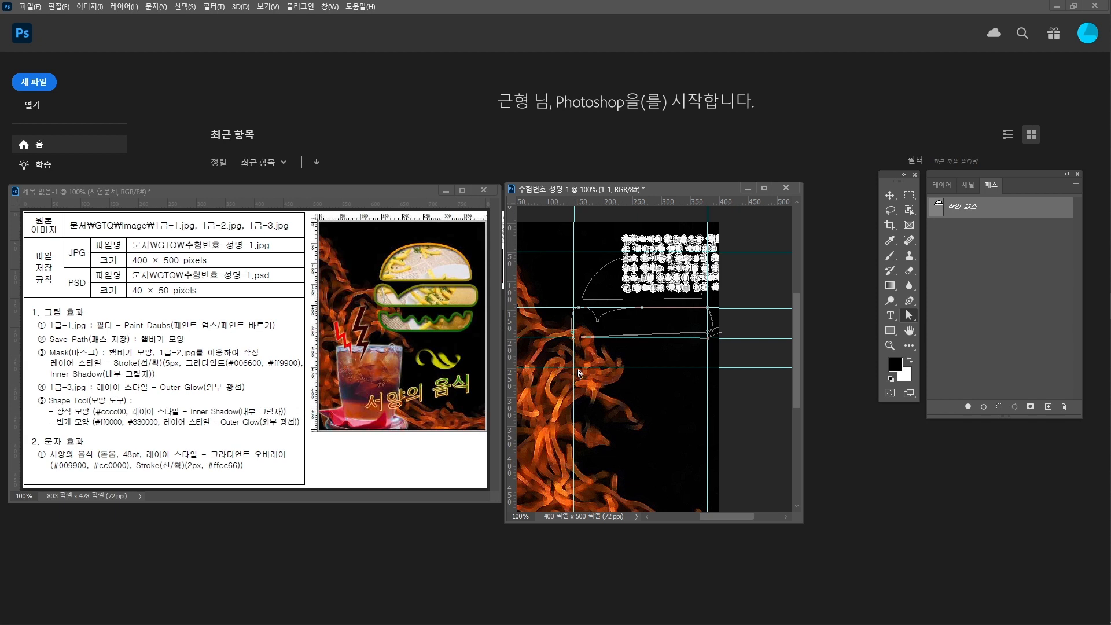
Draw the burger's bottom layer with the Pen tool between the 200 and 250 px guides, with a repeatedly wavy upper edge and a flat base
key("p")
left_click(588, 367)
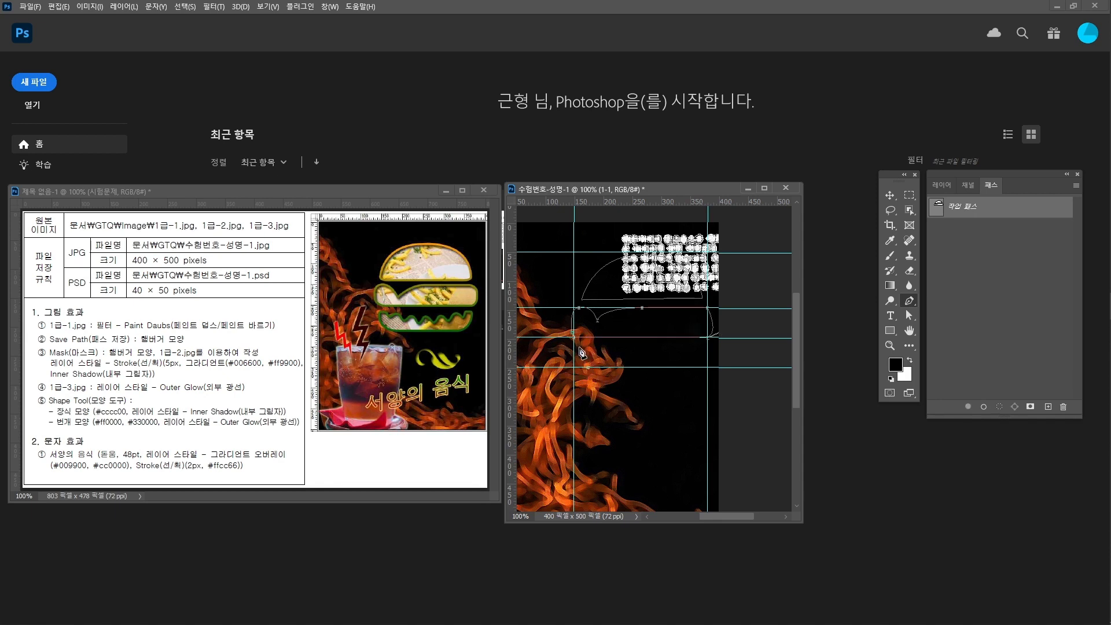
left_click_drag(581, 350, 592, 344)
left_click_drag(590, 350, 591, 356)
left_click_drag(613, 355, 714, 344)
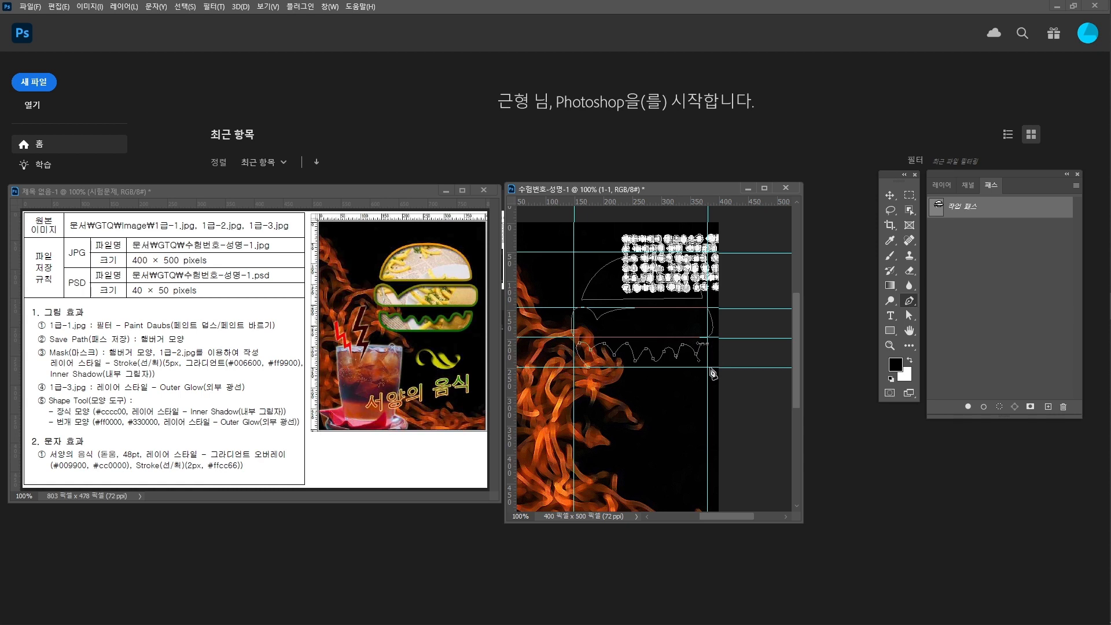
left_click(706, 367)
left_click(588, 367)
Round the bottom layer's lower-right corner and reshape the wave crest at about 340 px horizontally
key("z")
left_click(728, 377)
left_click_drag(723, 388, 713, 356)
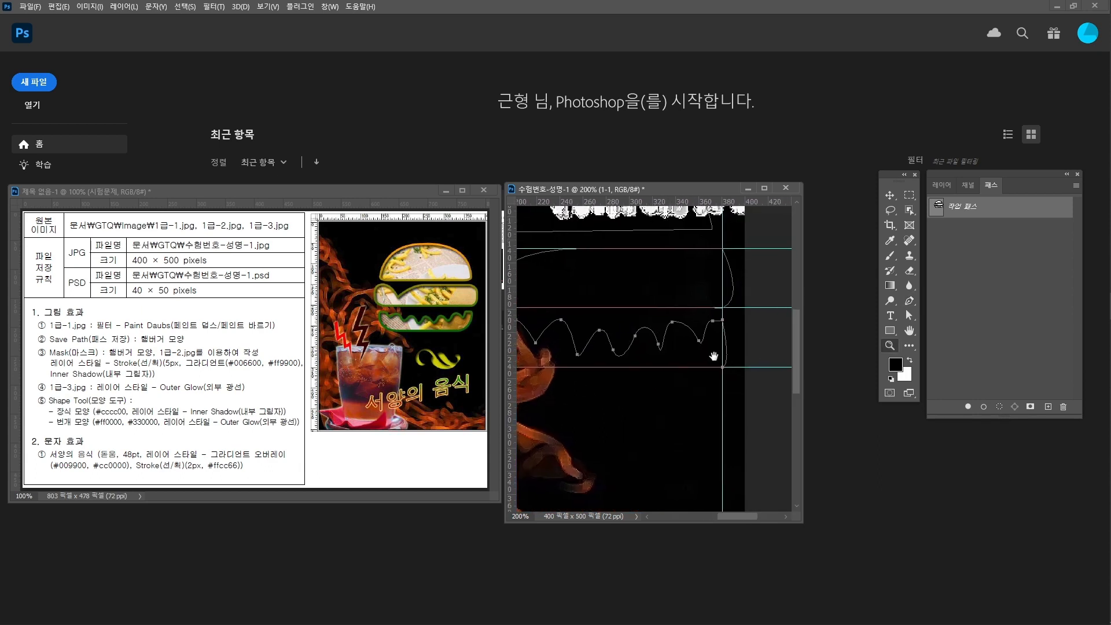
key("a")
mouse_move(741, 361)
left_mouse_down()
mouse_move(699, 380)
mouse_move(730, 372)
left_mouse_up()
left_click(673, 323)
left_click_drag(685, 323, 690, 316)
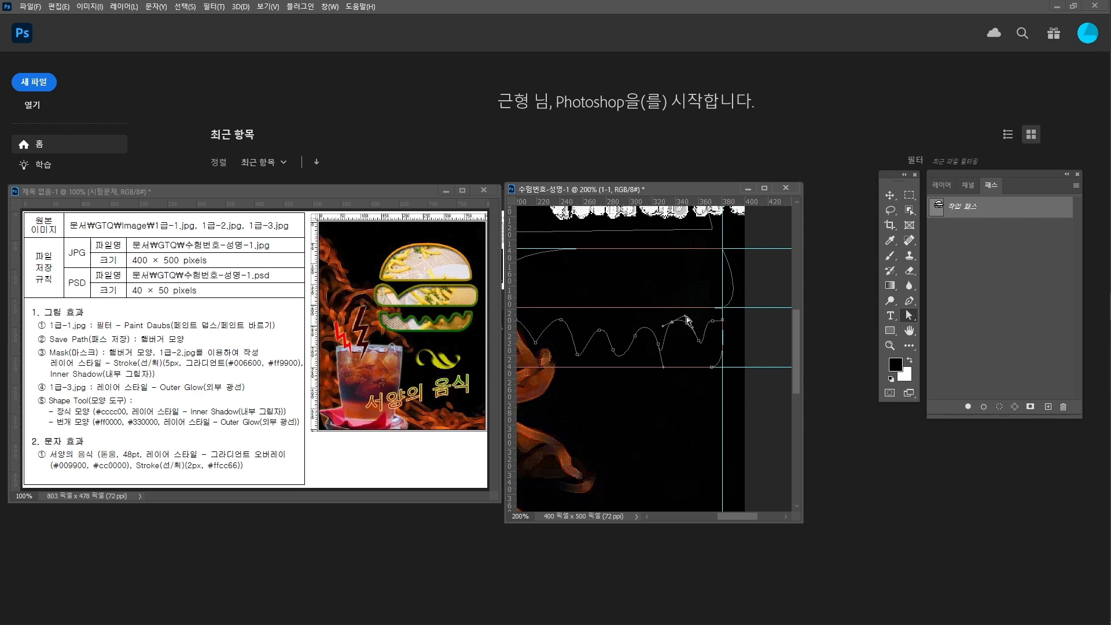
left_click_drag(687, 320, 682, 317)
Smooth the bottom layer's upper-right corner with the Convert Point tool, curving it into the side edge
key("z")
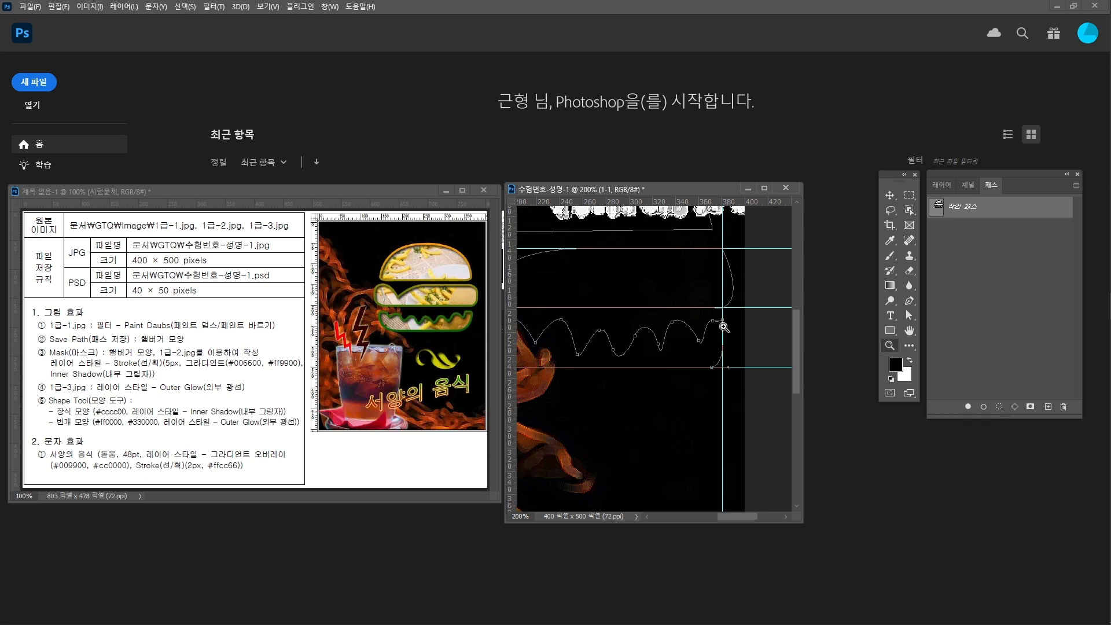
left_click(724, 326)
left_click(725, 329)
left_click(726, 331)
left_click(726, 330)
key("a")
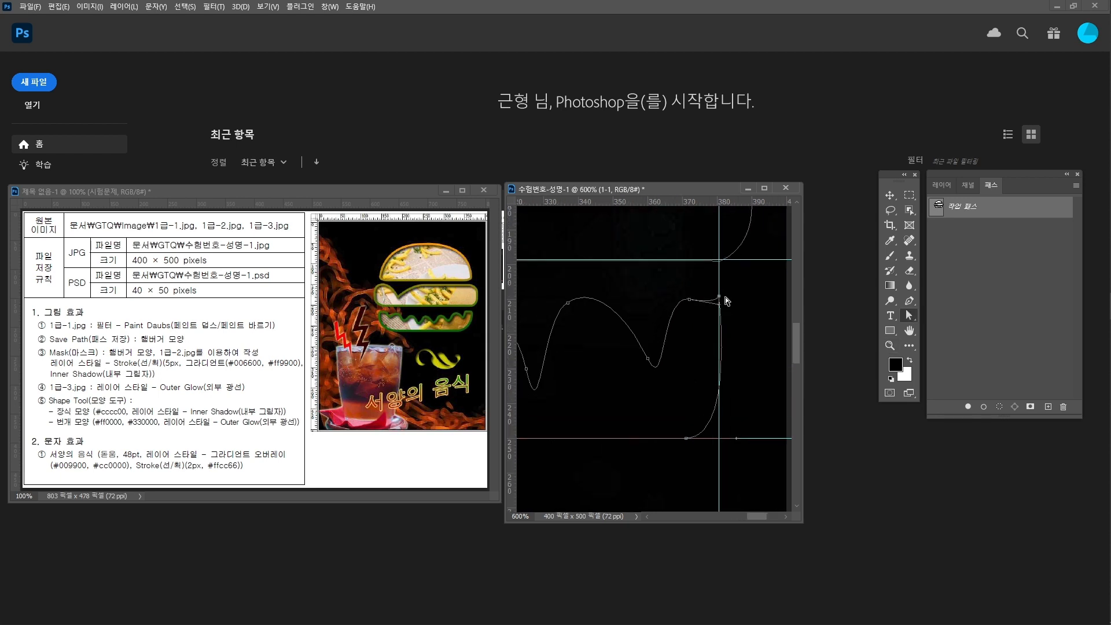
left_click(906, 302)
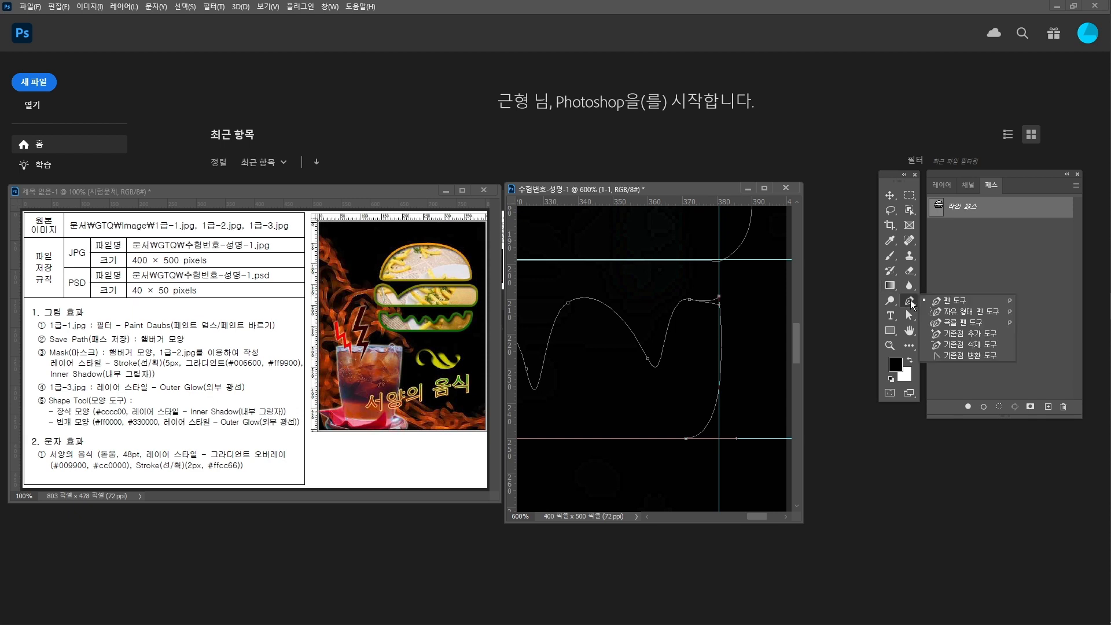
left_click(981, 355)
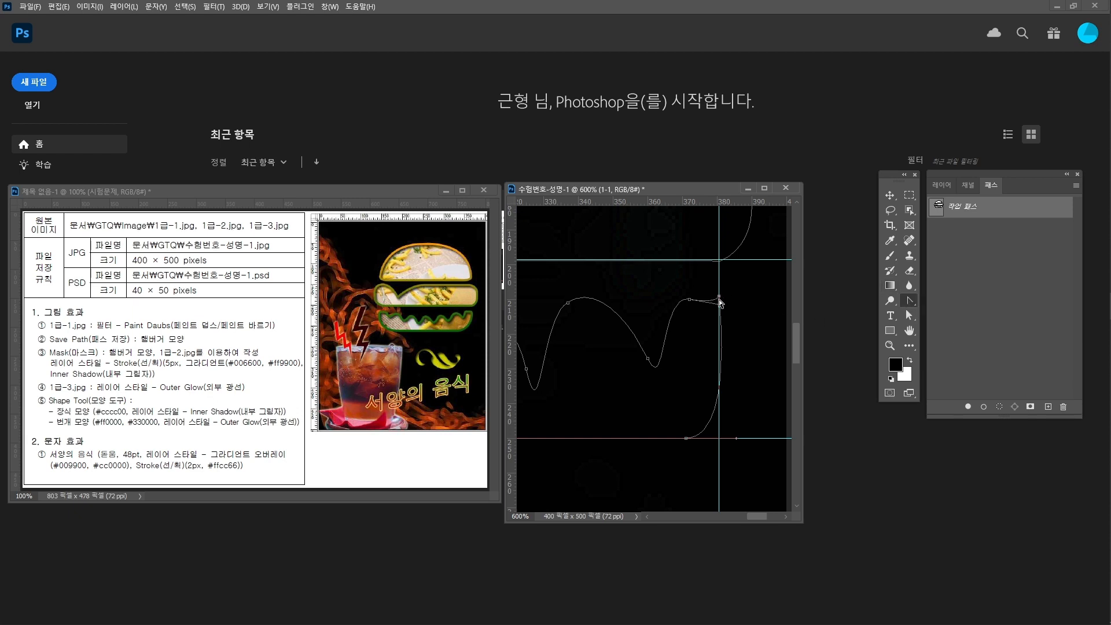
left_click_drag(720, 302, 731, 303)
left_click_drag(724, 296, 720, 306)
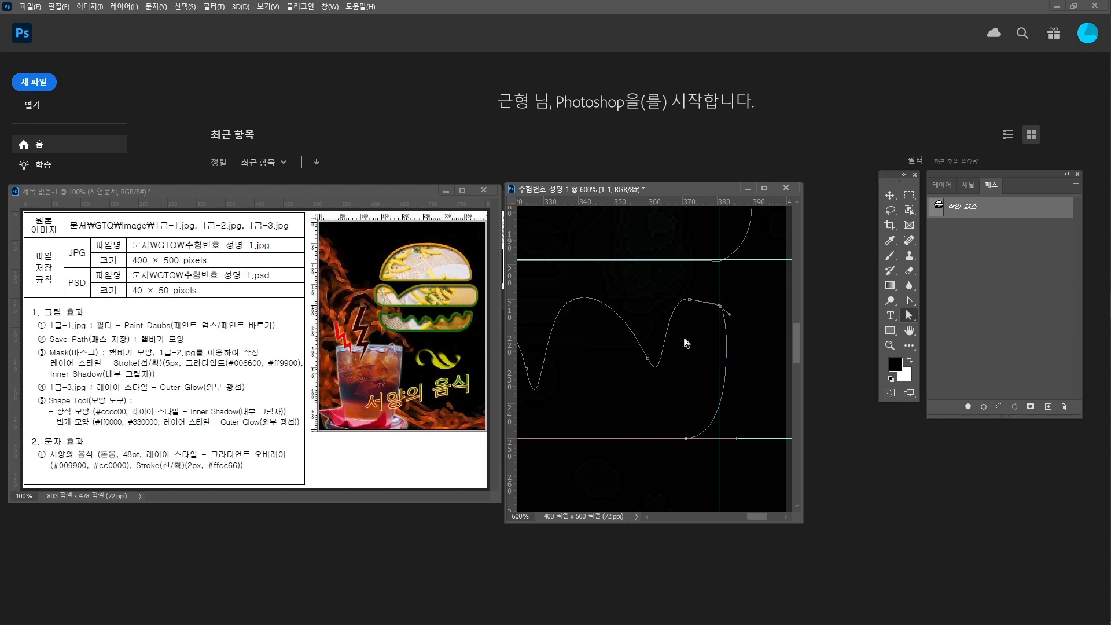
Nudge the anchor beside the bottom layer's upper-right corner upward and adjust its curve handles
left_click(691, 300)
mouse_move(692, 300)
left_mouse_down()
mouse_move(702, 313)
mouse_move(691, 301)
mouse_move(708, 303)
left_mouse_up()
key("Up")
key("Up")
left_click(691, 295)
left_click_drag(713, 290, 710, 288)
Tighten the bottom layer's wave trough at about 325 px horizontally by shortening its direction handle
left_click_drag(667, 399, 668, 361)
left_click_drag(589, 352, 741, 328)
left_click(686, 367)
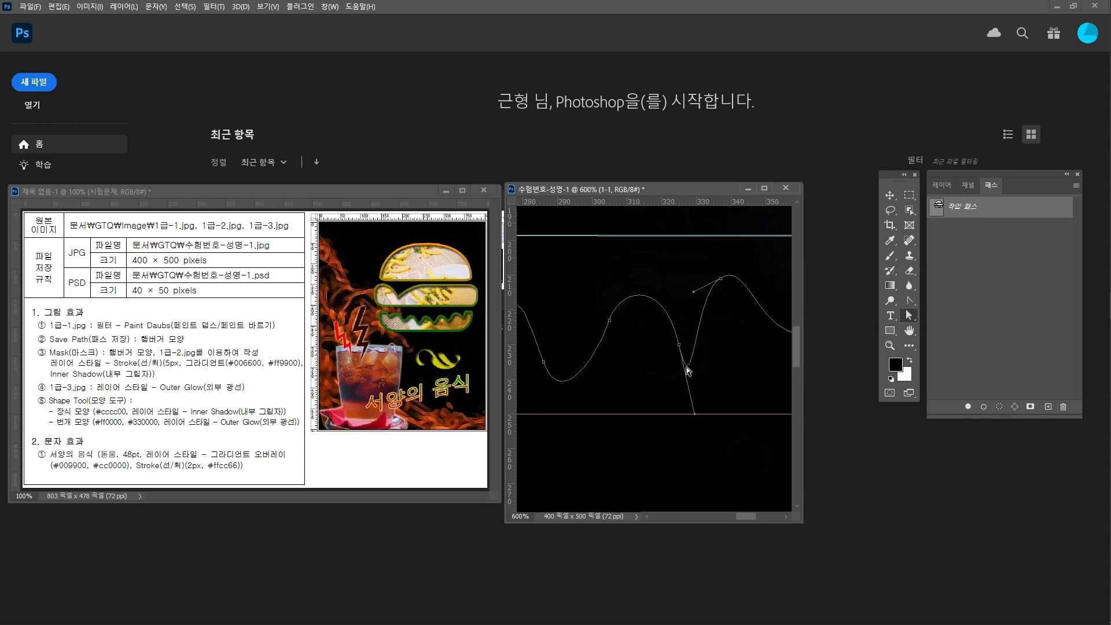
left_click_drag(695, 415, 685, 356)
Reset the wave trough anchor at about 285 px horizontally with the Convert Point tool and pull out new handles
left_click_drag(613, 367, 649, 394)
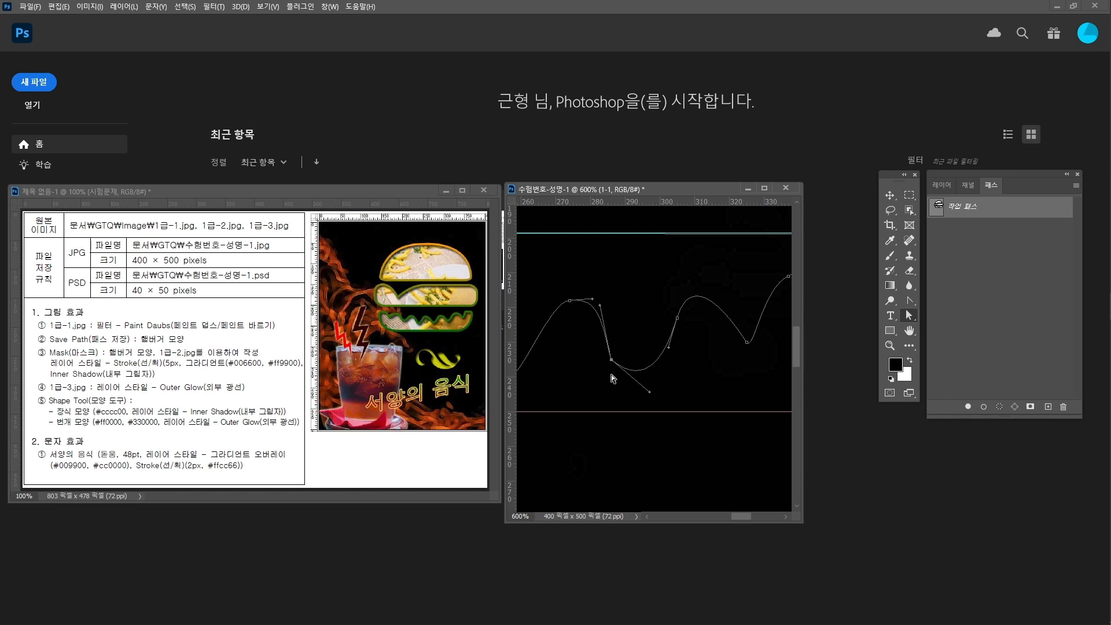
right_click(910, 301)
left_click(925, 356)
left_click(612, 360)
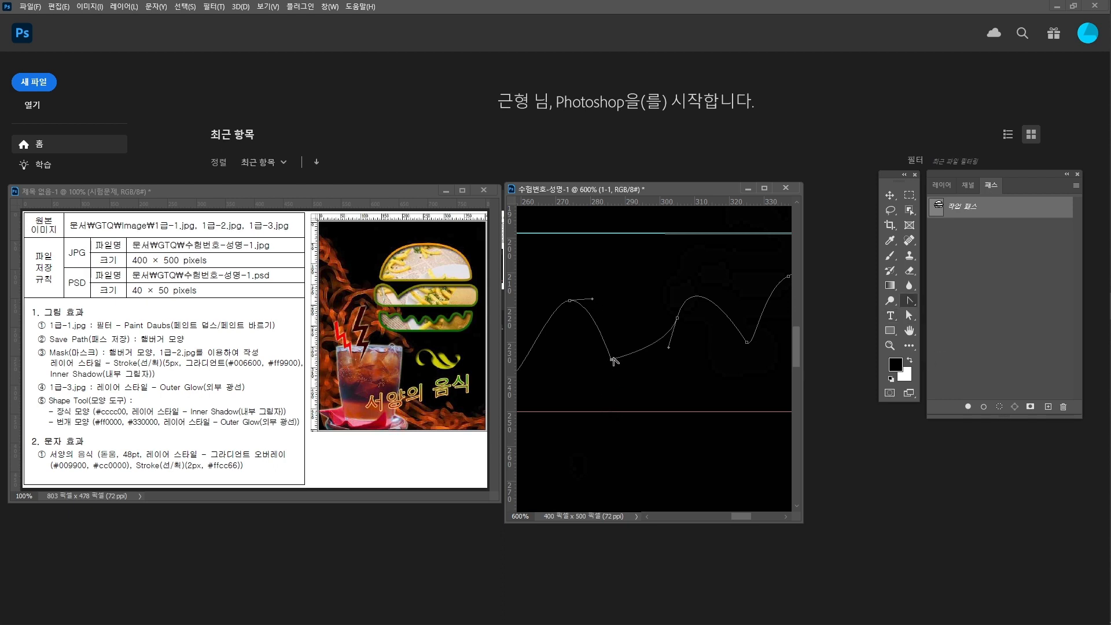
left_click_drag(613, 359, 621, 379)
Reshape the bottom layer's wave trough at about 253 px horizontally with its direction handles
left_click_drag(580, 342, 728, 338)
key("a")
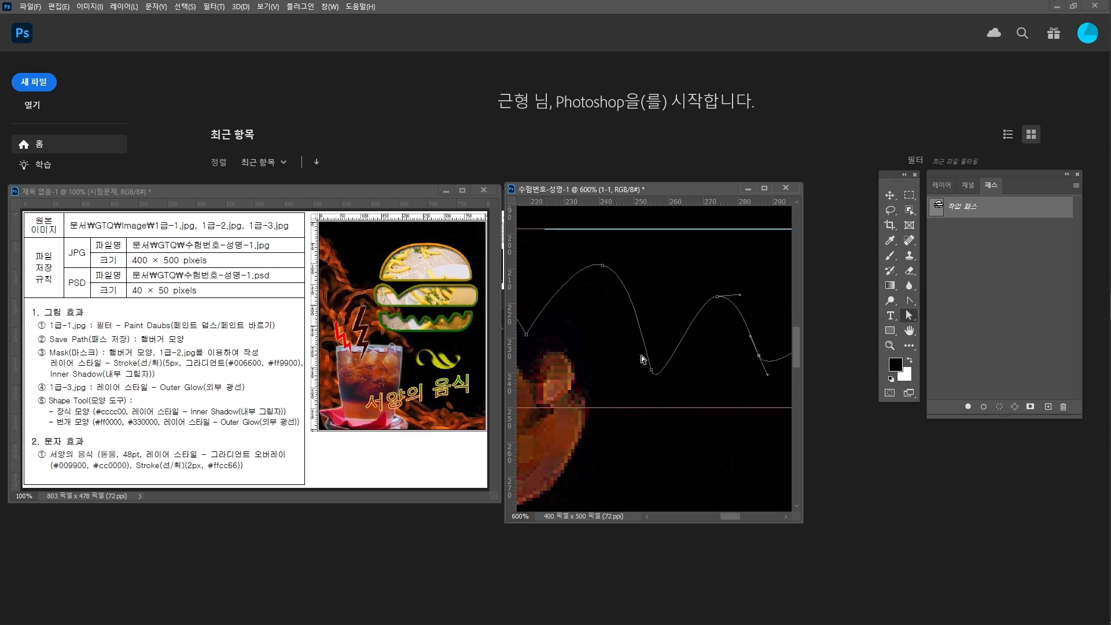
left_click(651, 369)
left_click_drag(661, 398, 668, 380)
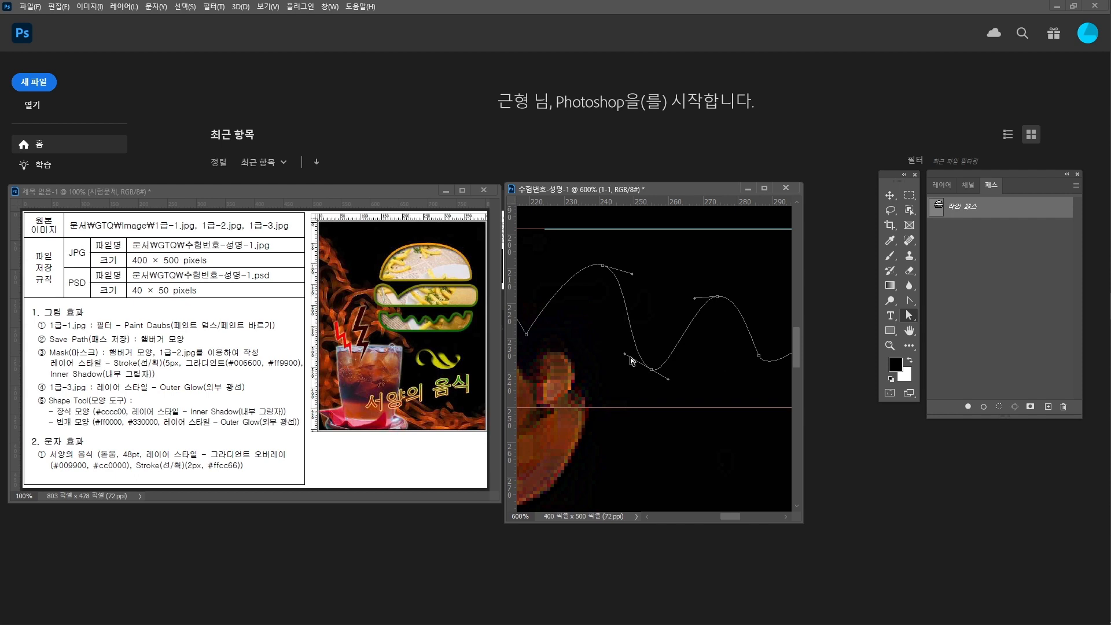
Raise the bottom layer's wave trough at about 250 px horizontally and check the neighbouring wave anchors
key("z")
left_click_drag(626, 349, 575, 347)
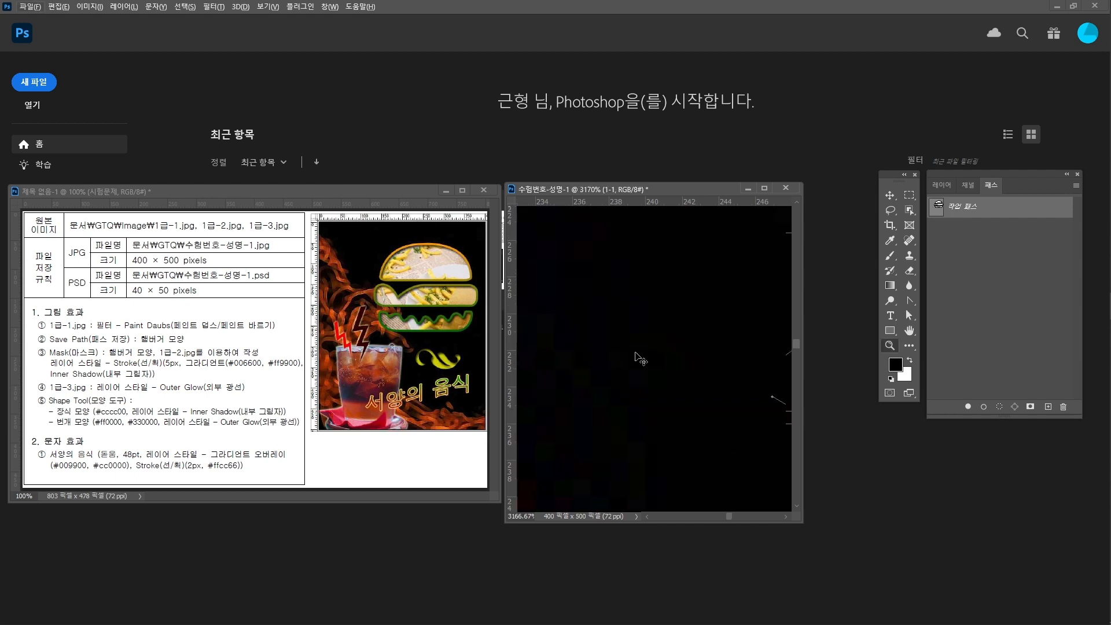
key("ctrl+minus")
key("ctrl+minus")
key("ctrl+minus")
key("ctrl+minus")
key("ctrl+minus")
key("ctrl+minus")
key("ctrl+minus")
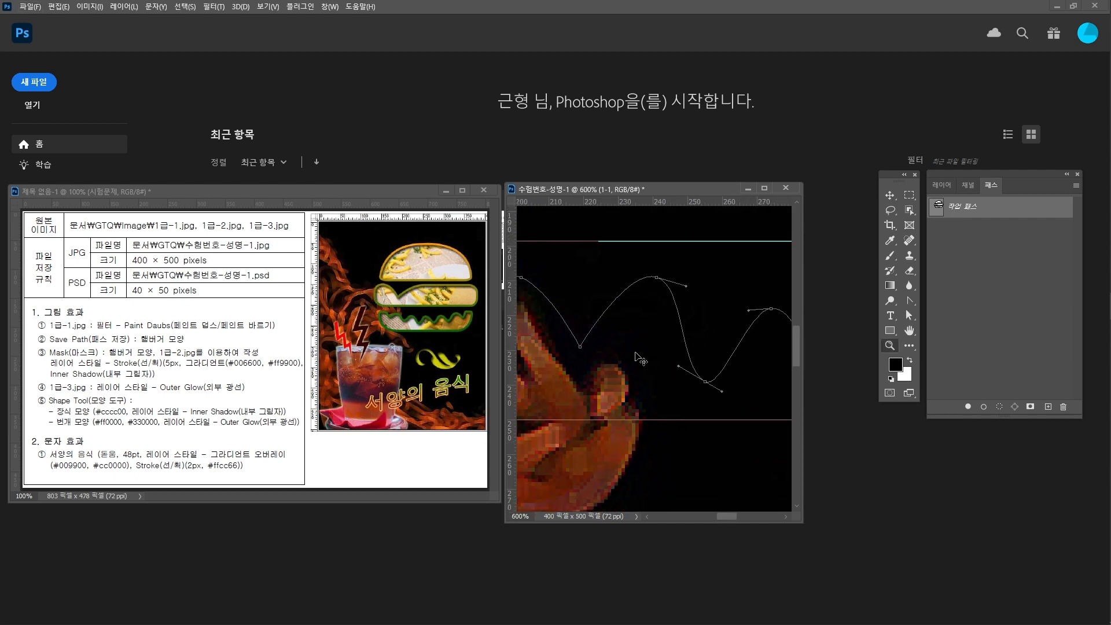
key("ctrl+minus")
key("ctrl+minus")
key("ctrl+minus")
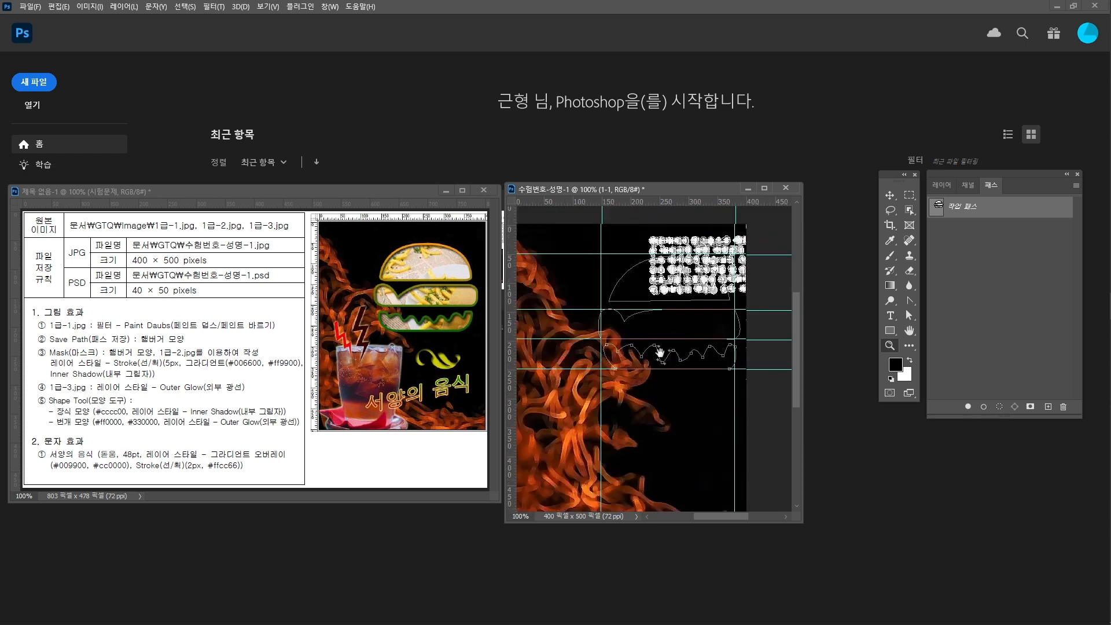
left_click_drag(680, 348, 647, 348)
key("a")
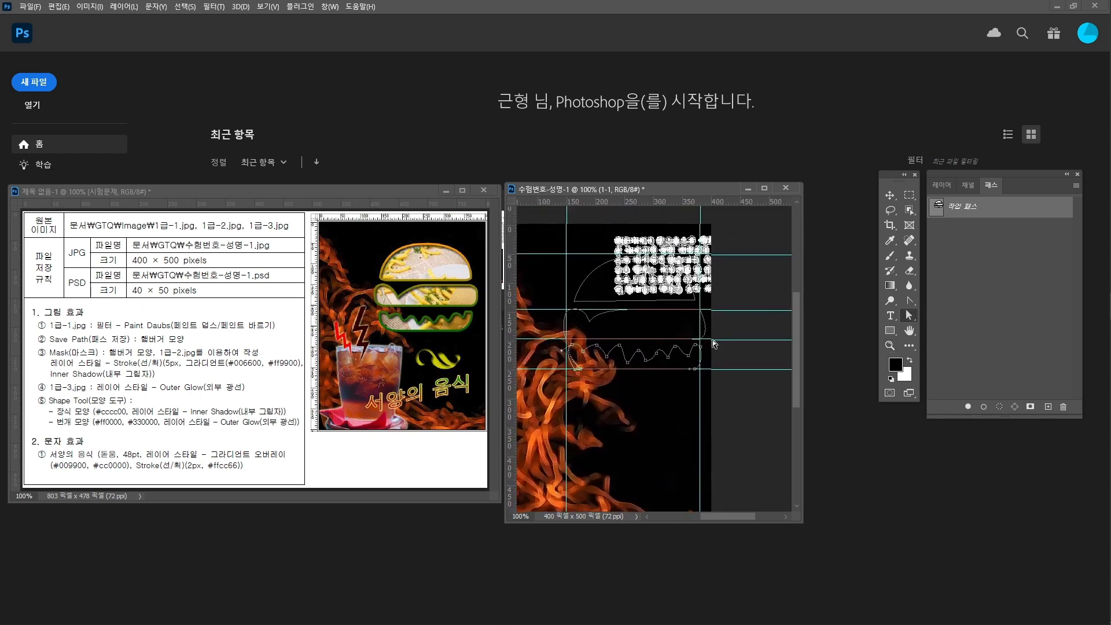
left_click(628, 363)
left_click_drag(628, 363, 627, 355)
left_click(607, 360)
left_click(584, 351)
left_click(646, 355)
Smooth the wave trough at about 320 px horizontally with the Convert Point tool and soften the one at about 290 px
key("z")
left_click(680, 375)
left_click(719, 392)
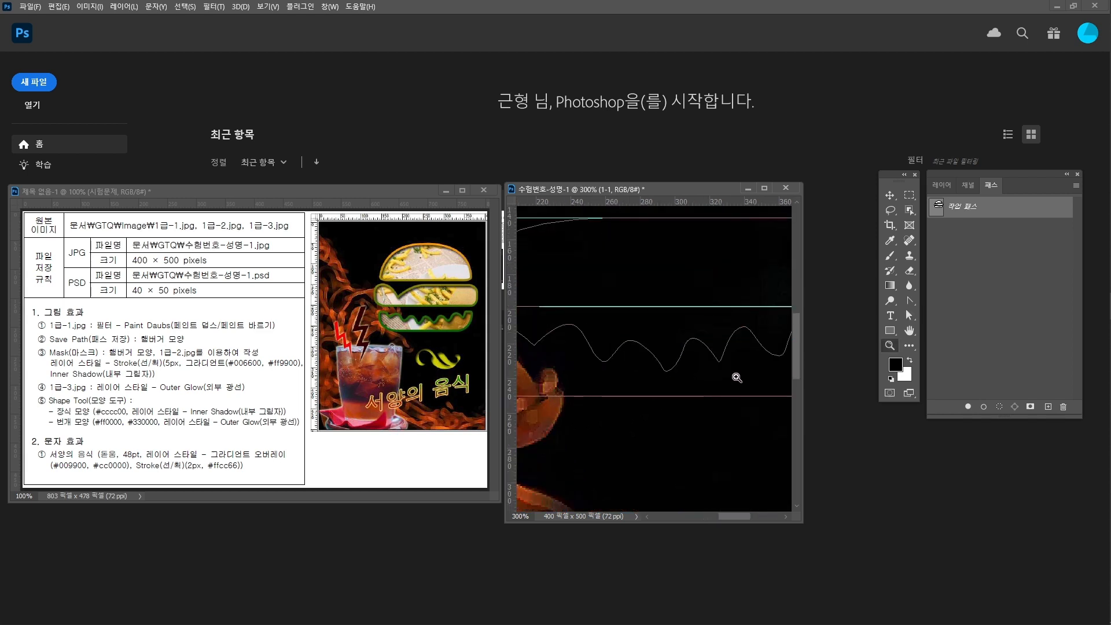
key("a")
left_click_drag(727, 355, 727, 355)
left_click(909, 301)
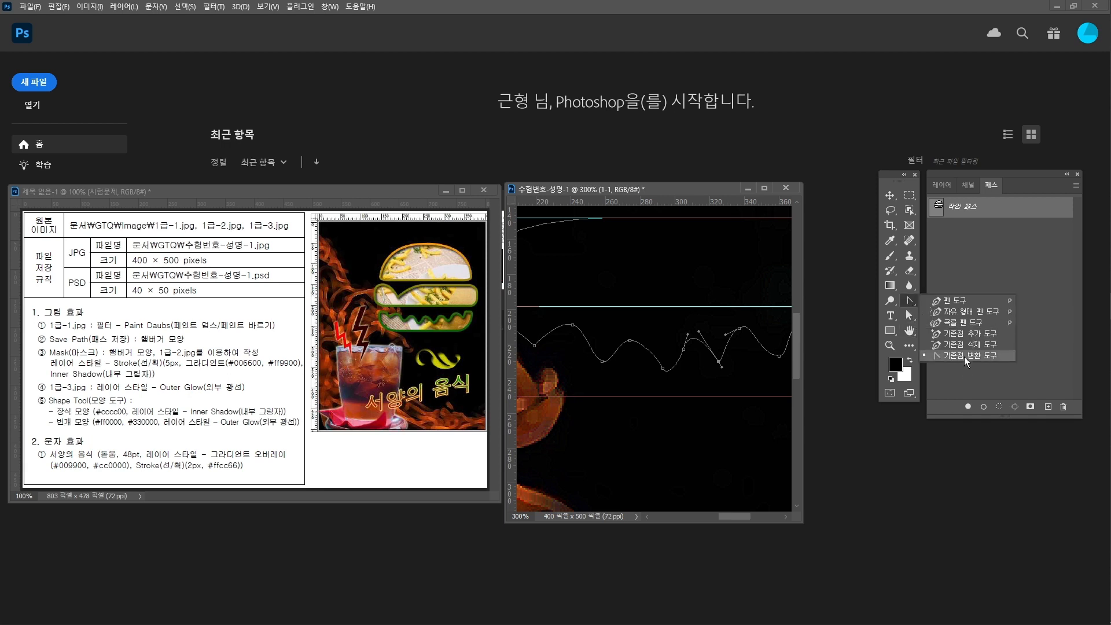
left_click(964, 357)
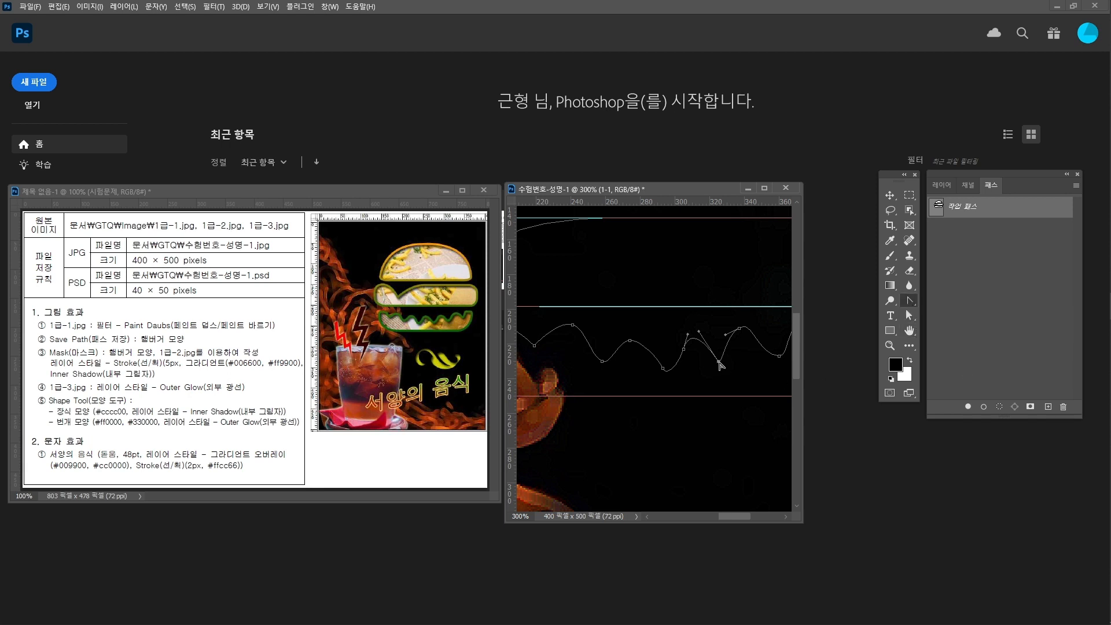
left_click_drag(718, 361, 687, 334)
key("a")
mouse_move(665, 371)
left_mouse_down()
mouse_move(662, 358)
mouse_move(678, 361)
mouse_move(664, 384)
left_mouse_up()
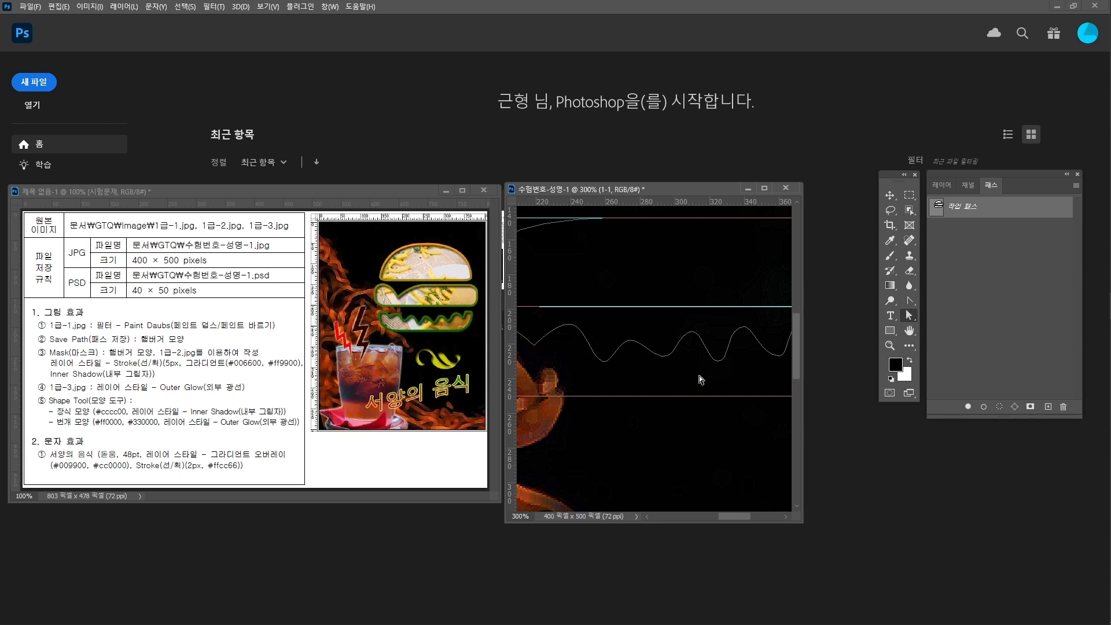
Save the burger work path under the name 햄버거 모양
key("ctrl+minus")
key("ctrl+minus")
key("ctrl+minus")
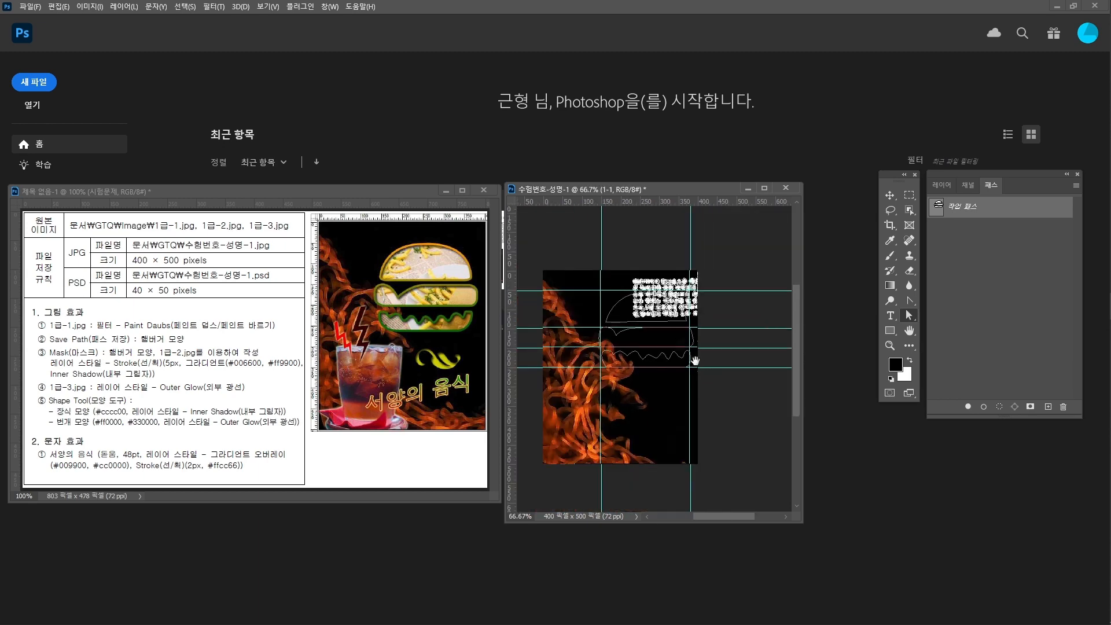
left_click_drag(695, 361, 726, 357)
key("ctrl+plus")
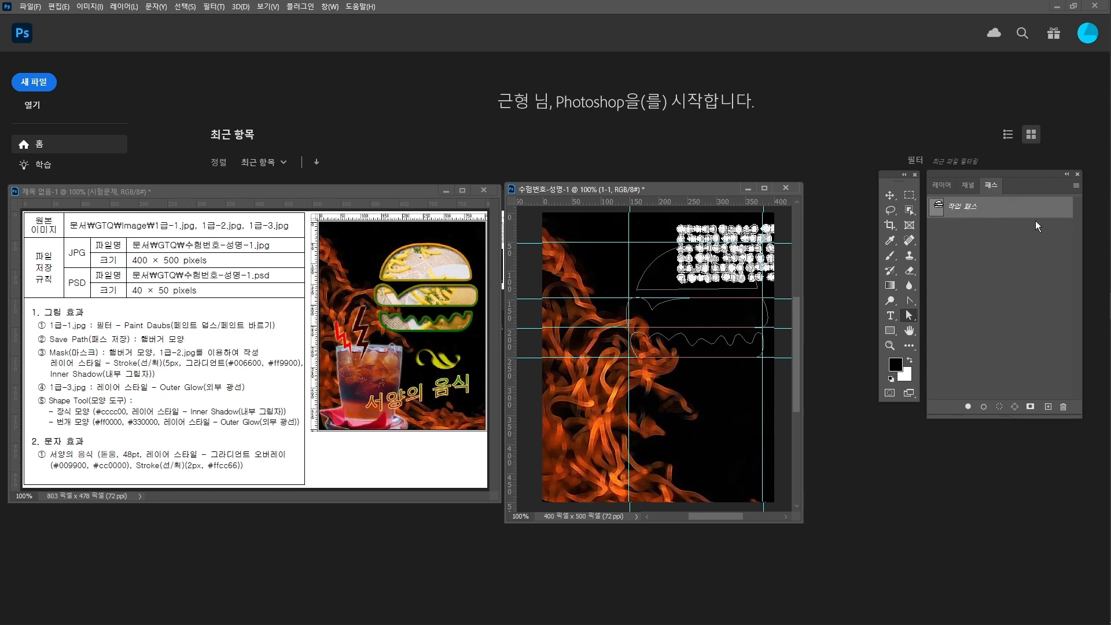
left_click(1075, 186)
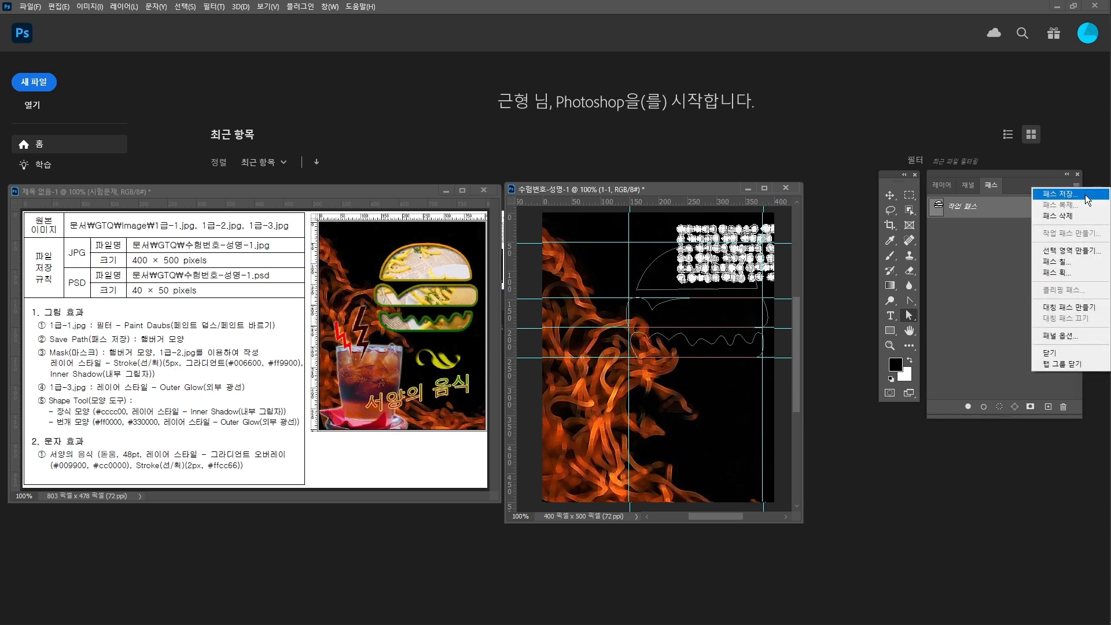
left_click(1059, 193)
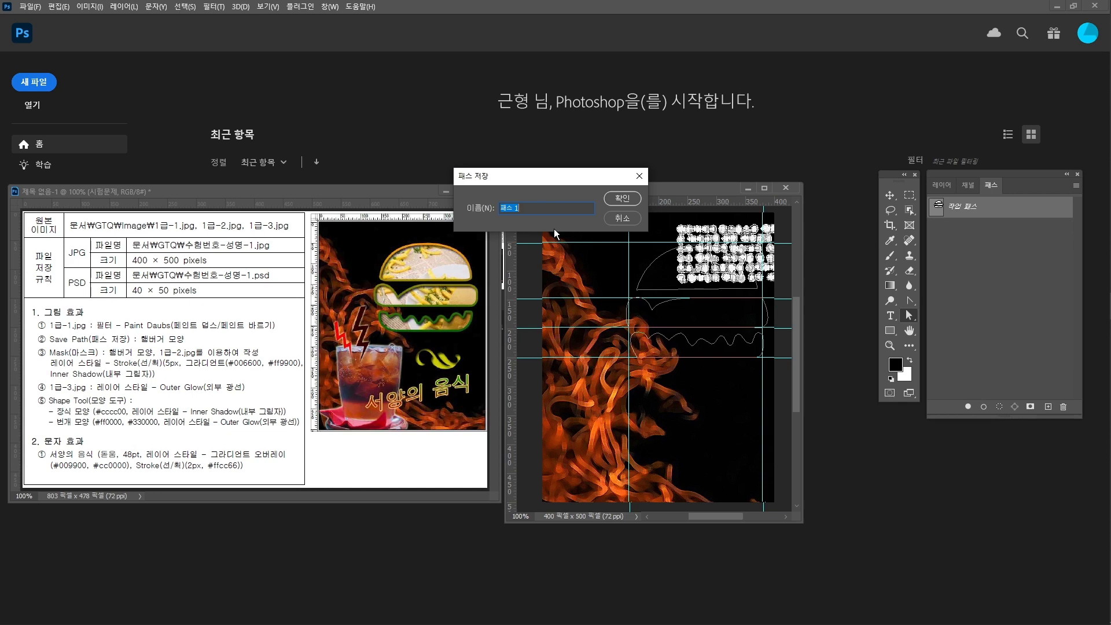
key("BackSpace")
type("햄버거 모양")
key("Return")
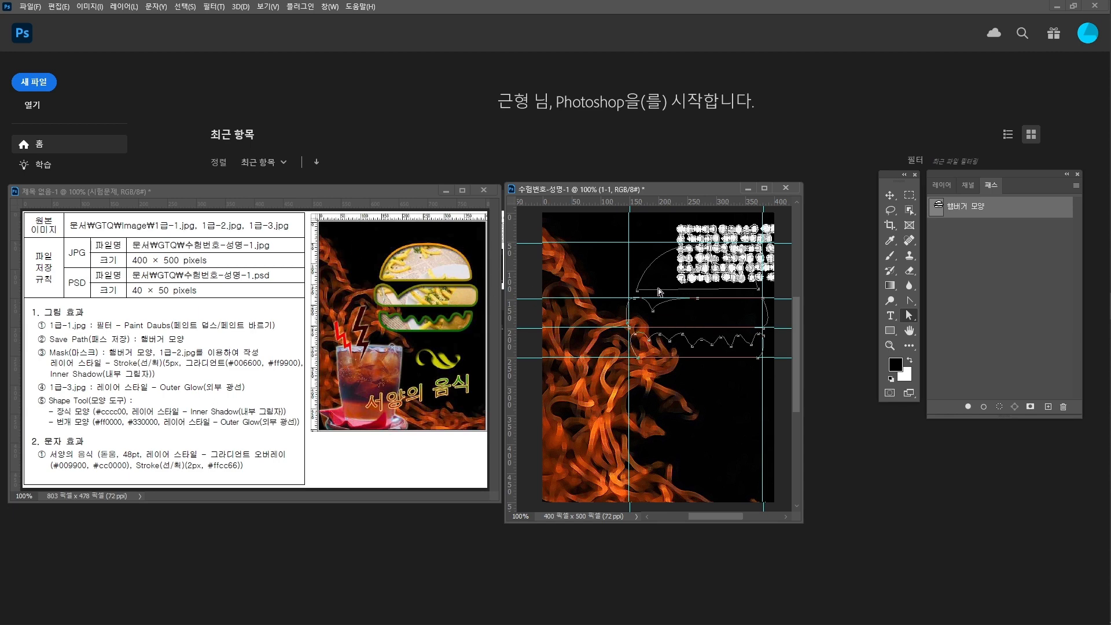
Round the lower-left and lower-right corner anchors of the top bun's path with the Convert Point tool
scroll(662, 307, "up", 2)
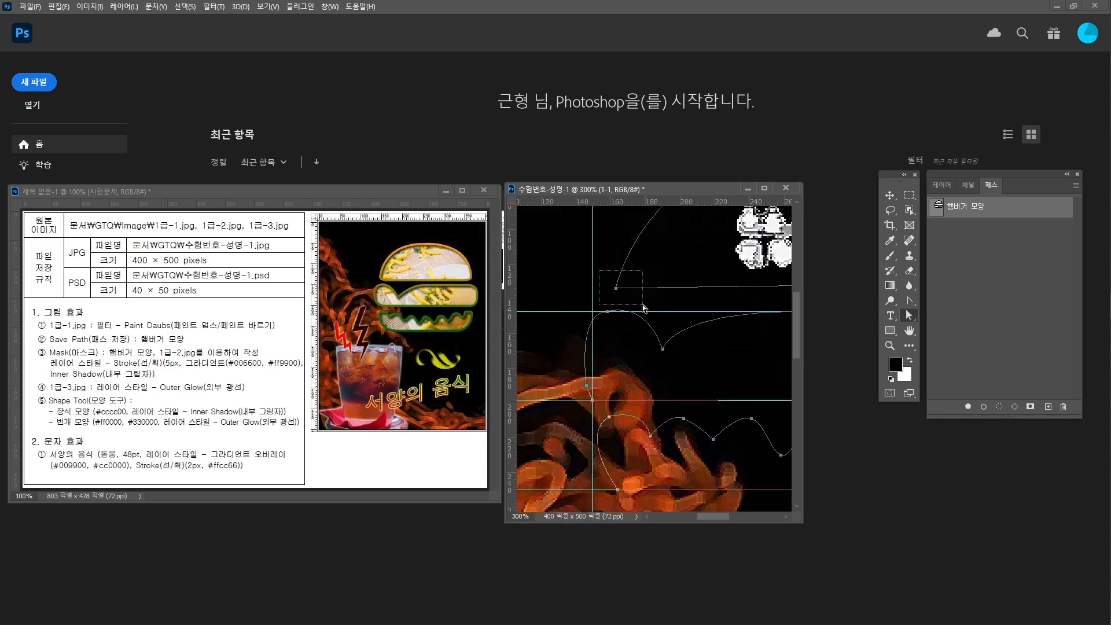
left_click(601, 272)
right_click(909, 301)
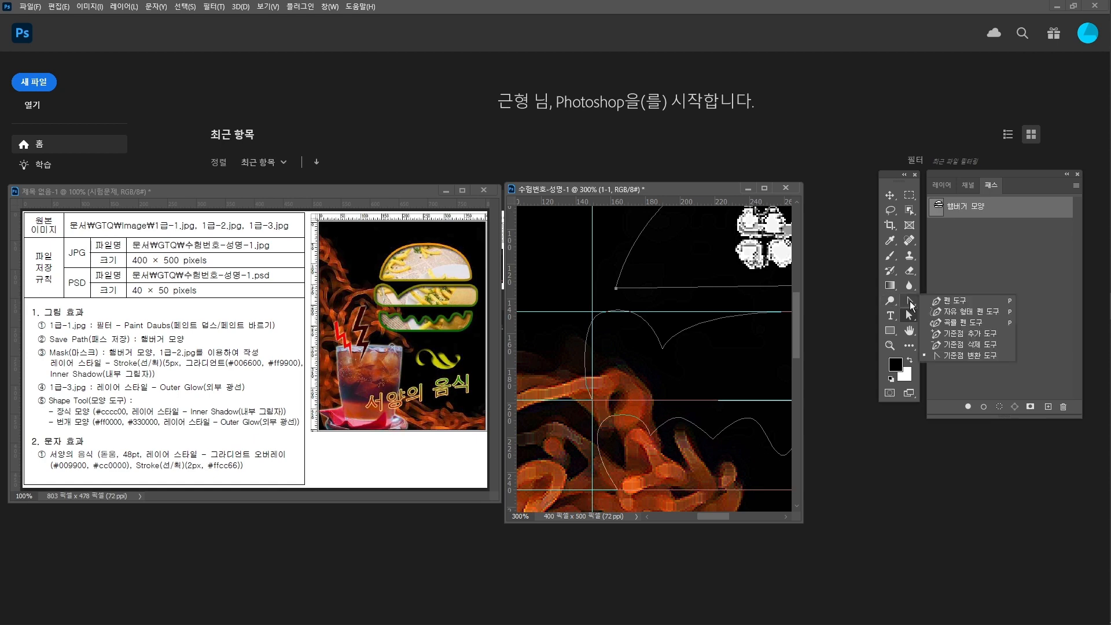
left_click(966, 355)
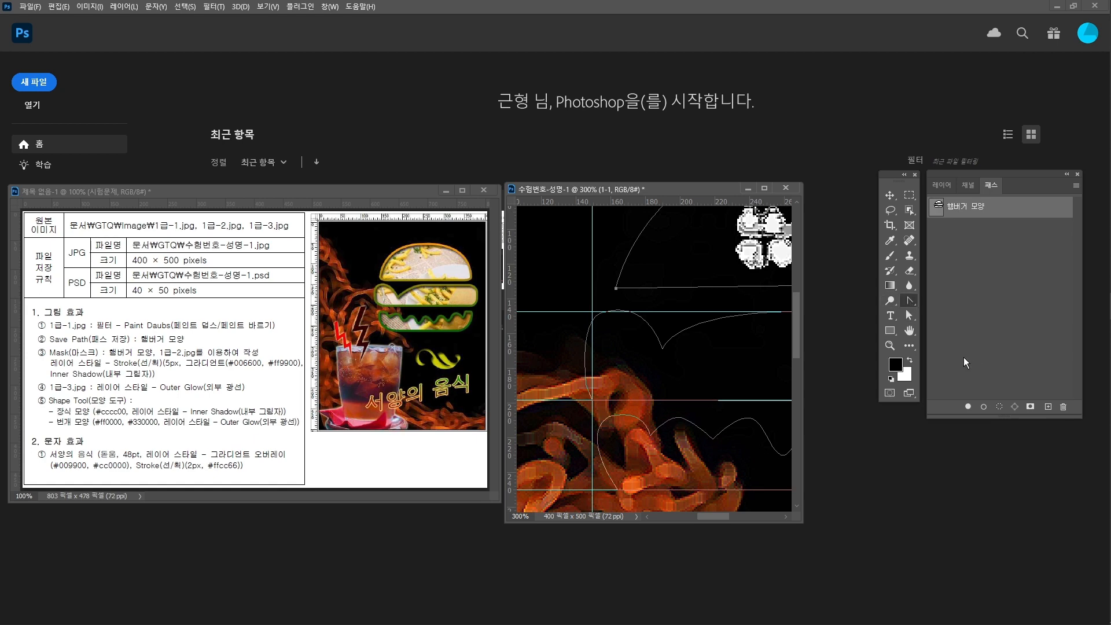
left_click_drag(616, 289, 632, 305)
left_click_drag(748, 283, 761, 323)
Adjust the right corner anchor and both corners' direction handles to refine the top bun's bottom edge
key("a")
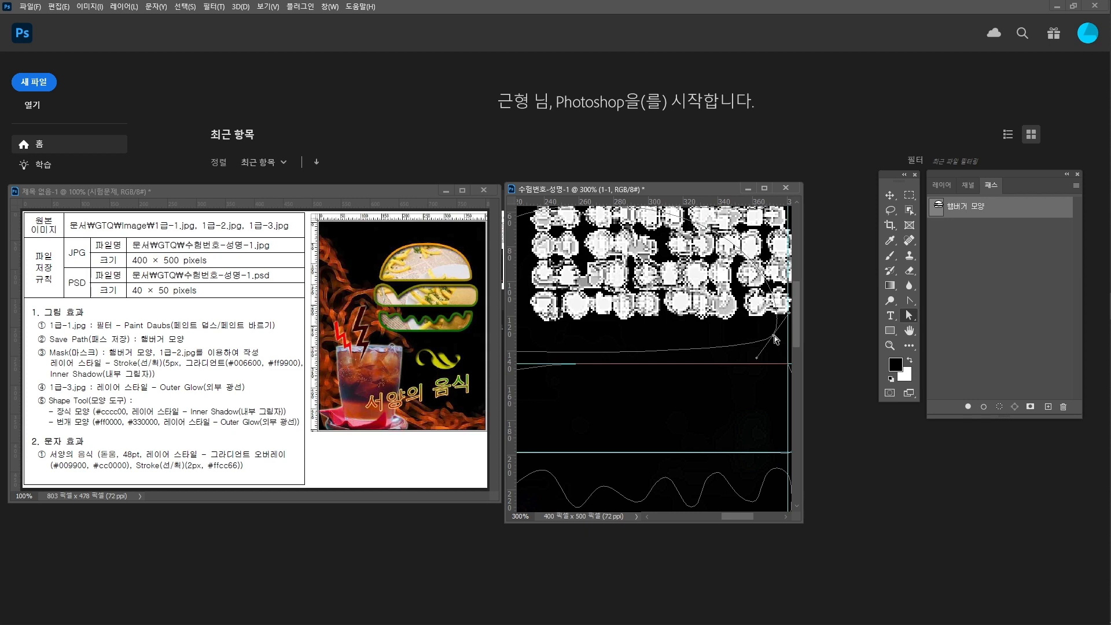
left_click_drag(775, 337, 777, 344)
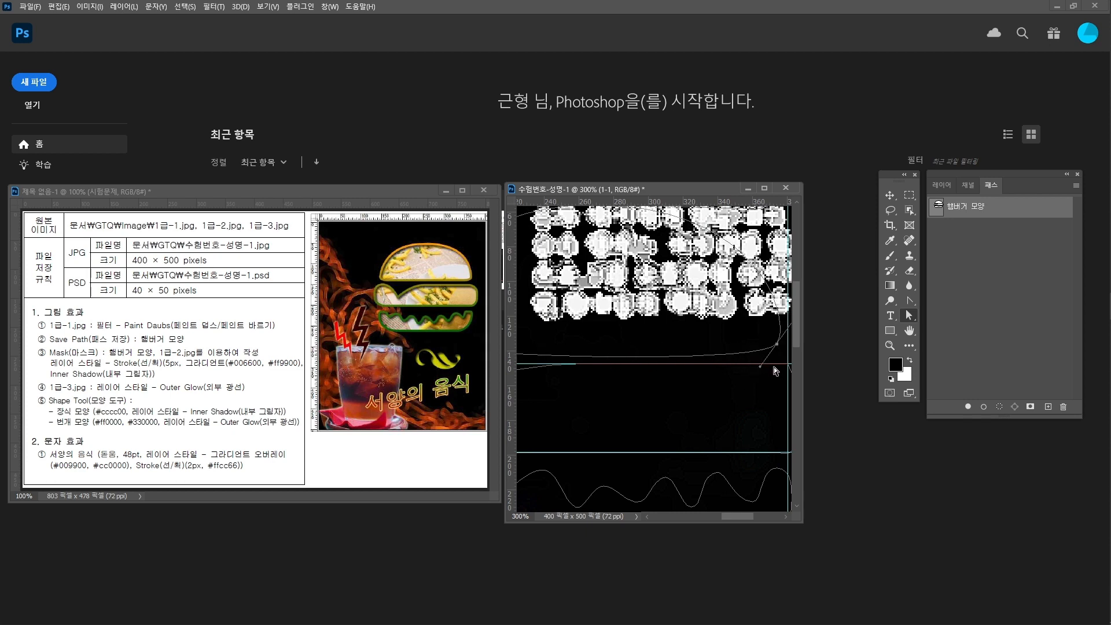
left_click_drag(761, 369, 758, 348)
scroll(640, 329, "left", 3)
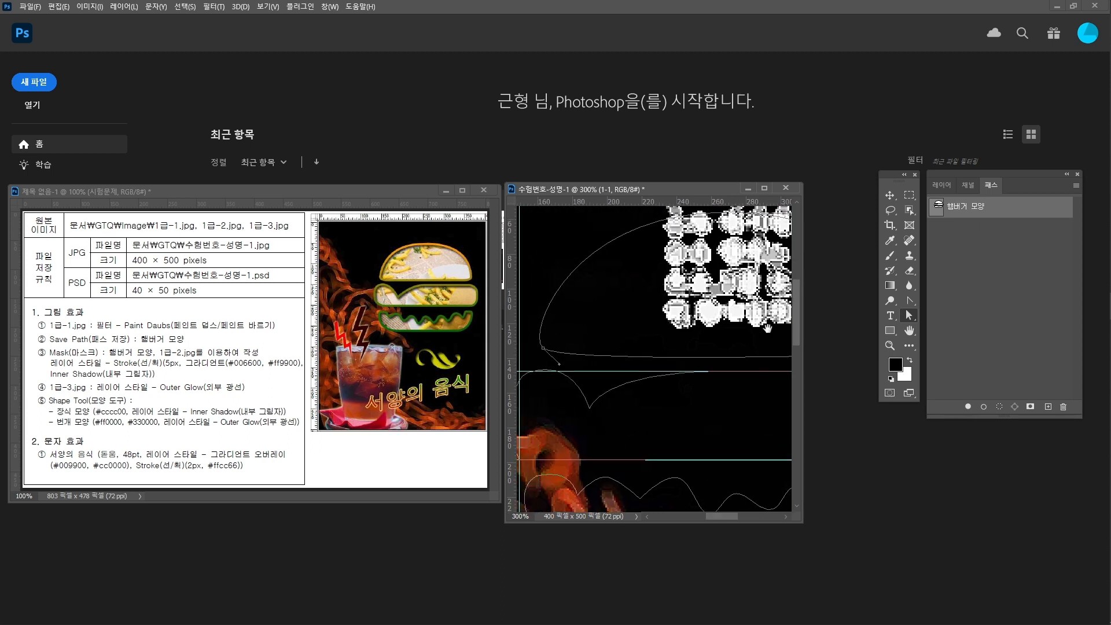
left_click_drag(559, 368, 560, 350)
scroll(728, 377, "right", 4)
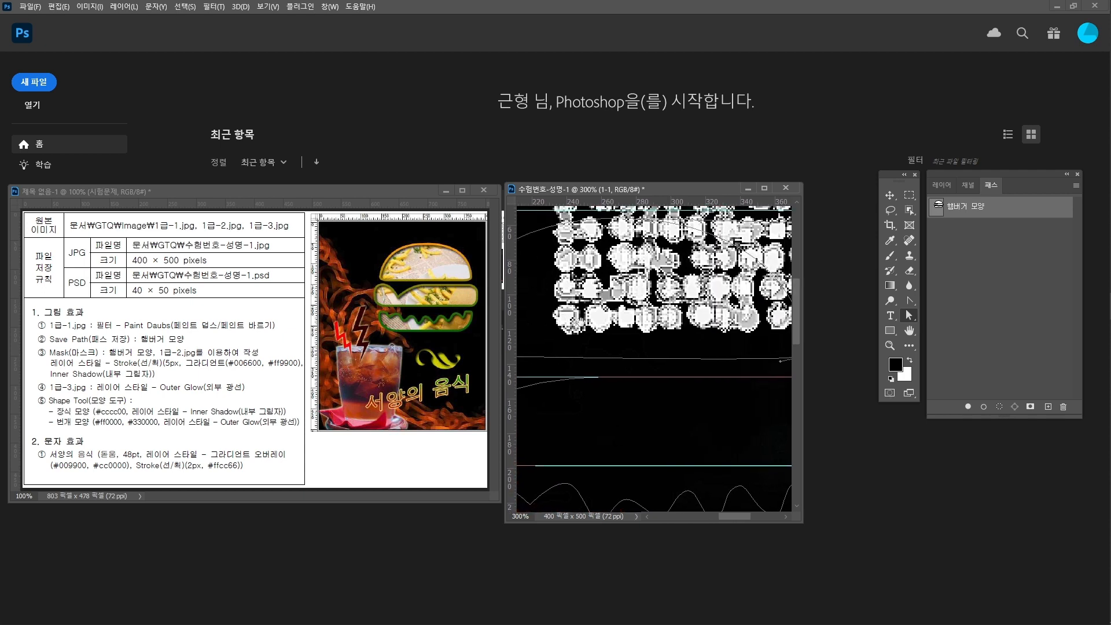
left_click_drag(728, 378, 726, 375)
Reshape the right end of the burger's middle layer with the direction handle of its lower-right anchor
key("z")
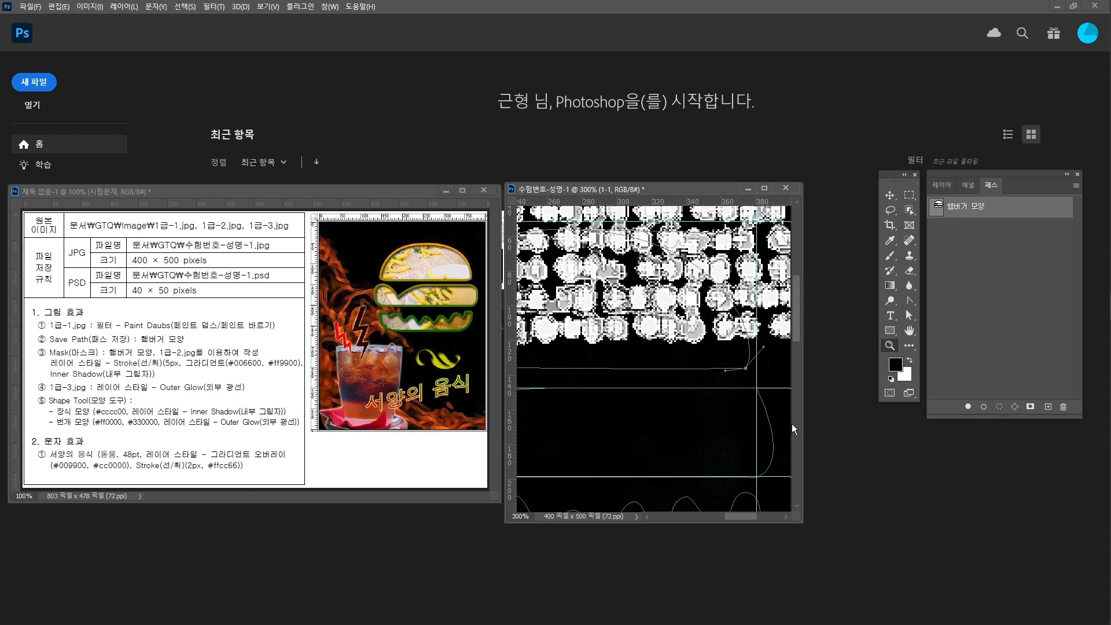
key("a")
left_click(774, 461)
scroll(789, 437, "right", 3)
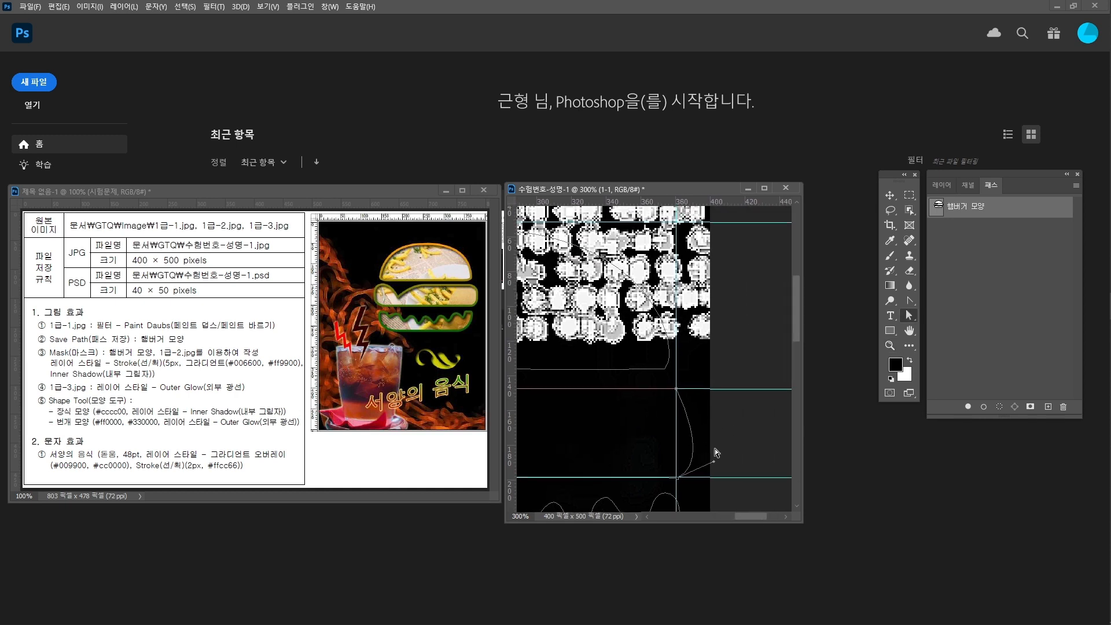
left_click_drag(716, 463, 703, 418)
key("z")
left_click(617, 397, "alt")
left_click(617, 397, "alt")
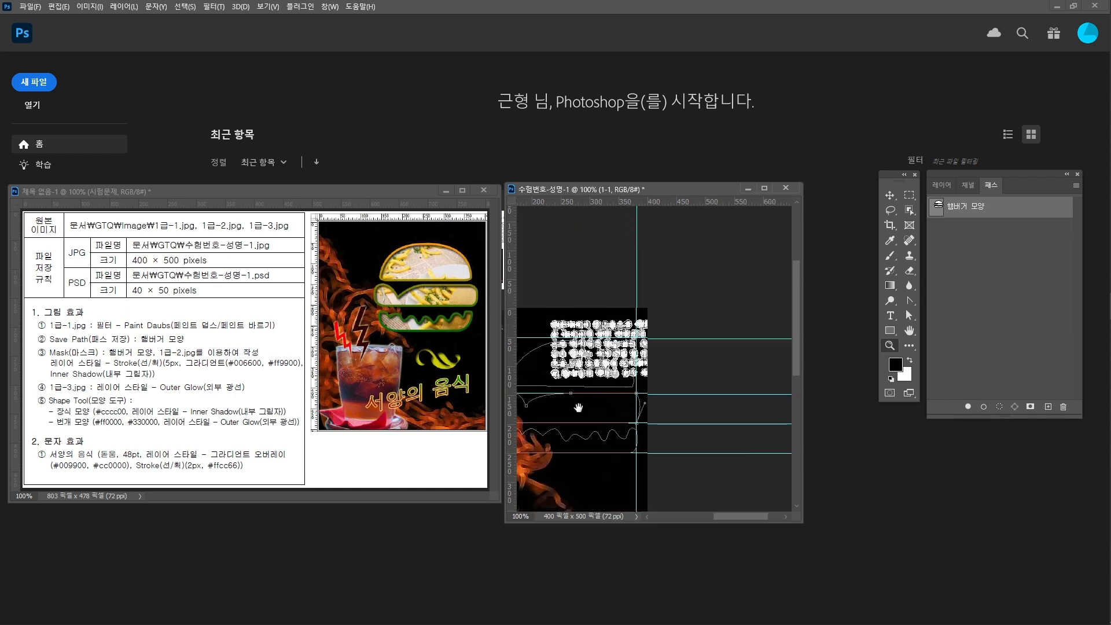
left_click_drag(579, 408, 746, 367)
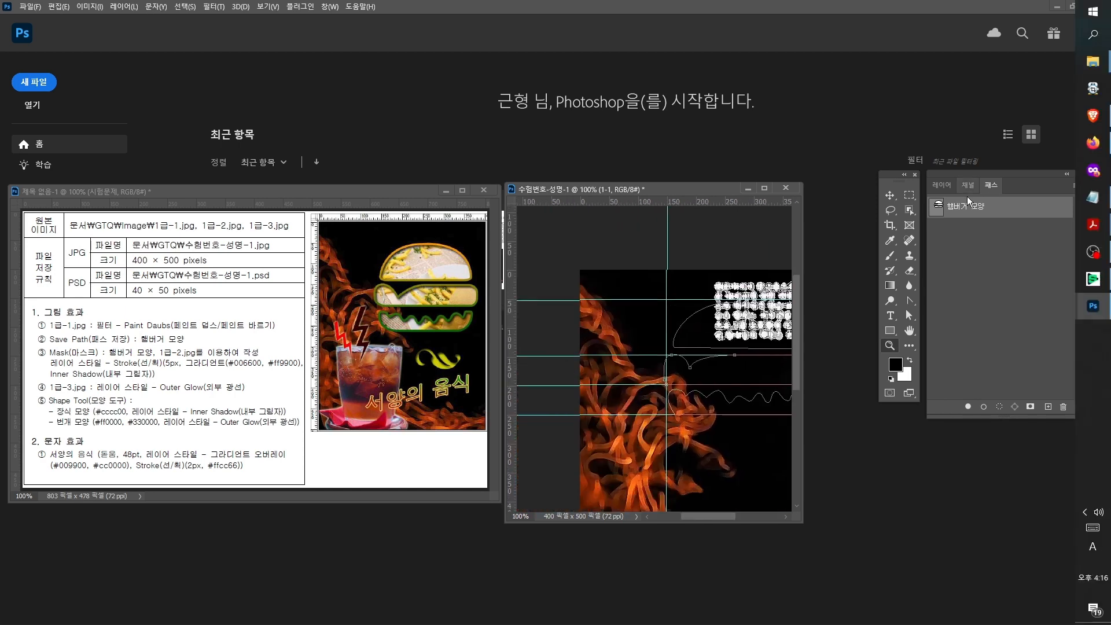
Open the source image 1급-2.JPG and position its window above the exam sheet
left_click(937, 184)
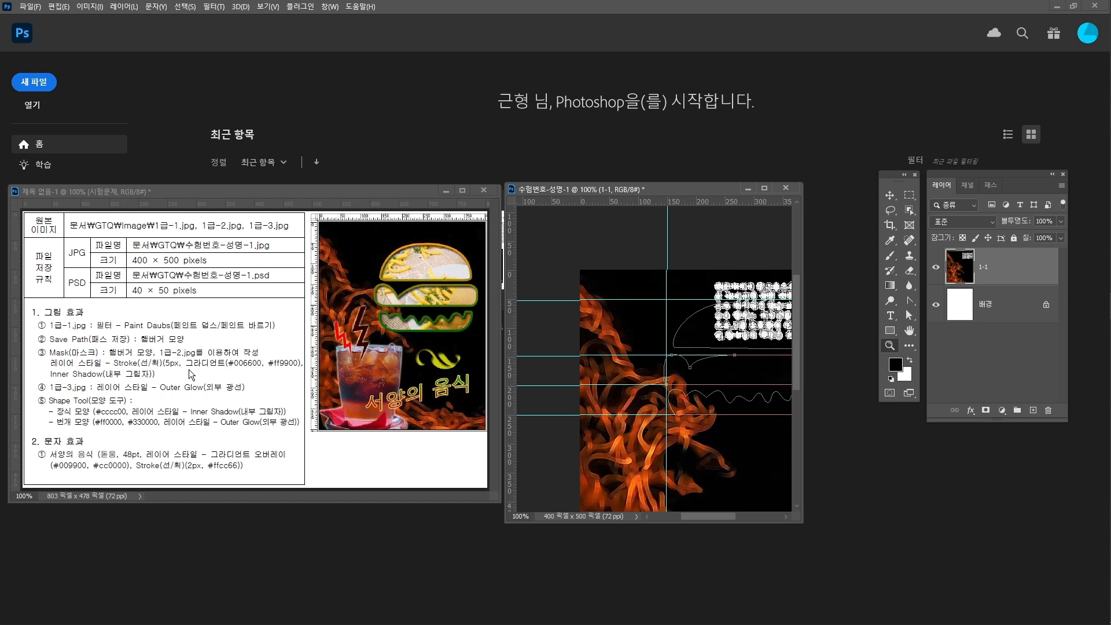
left_click_drag(720, 362, 662, 321)
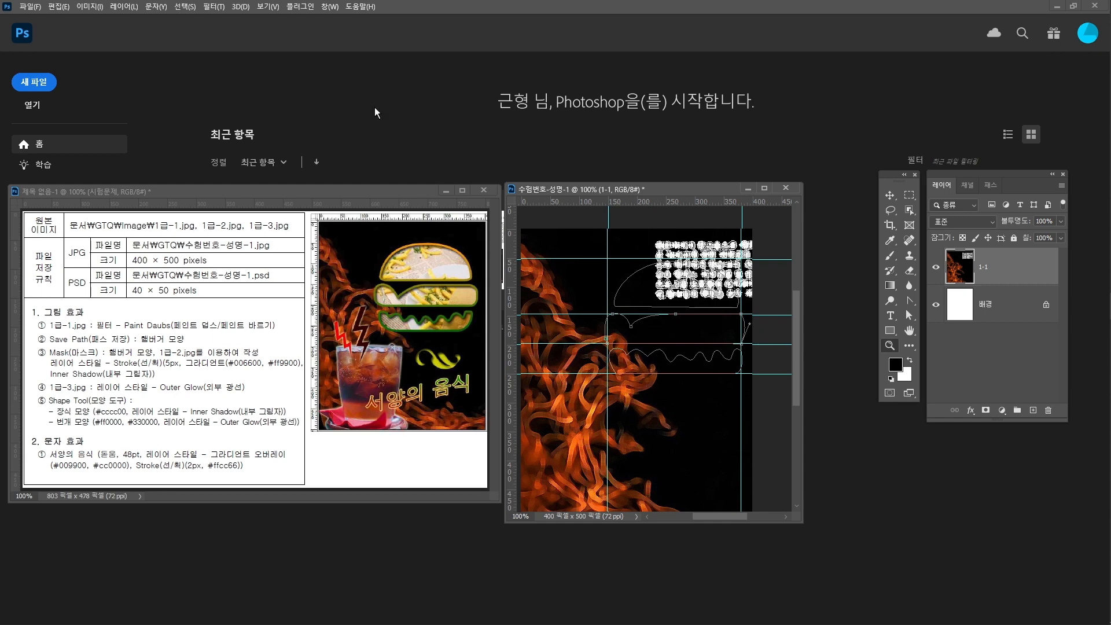
left_click(29, 6)
left_click(52, 30)
left_click(470, 207)
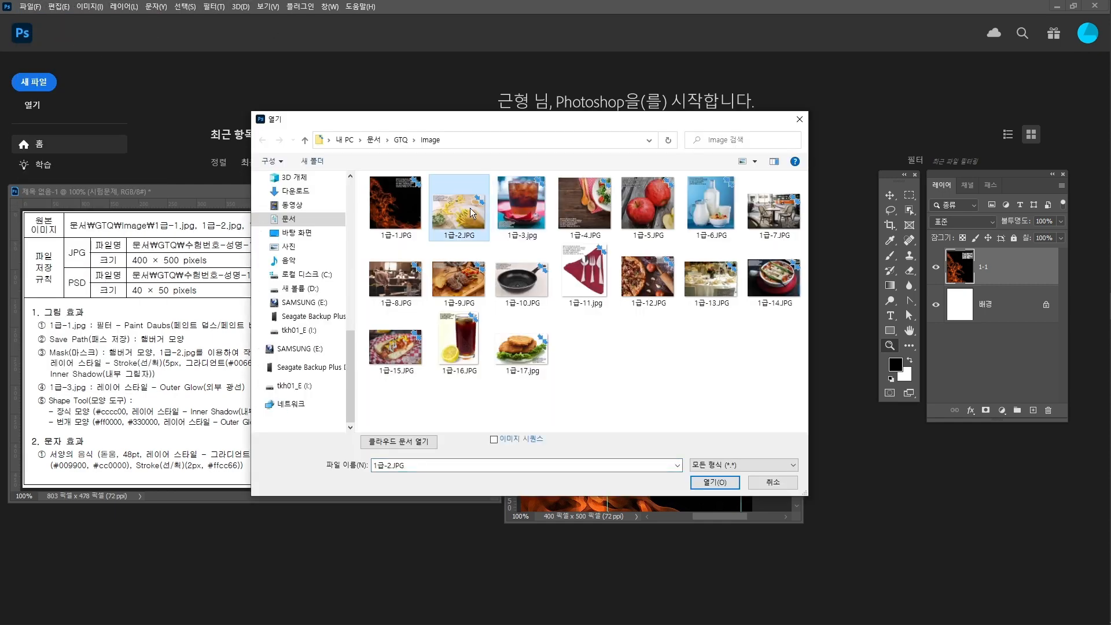
left_click(724, 484)
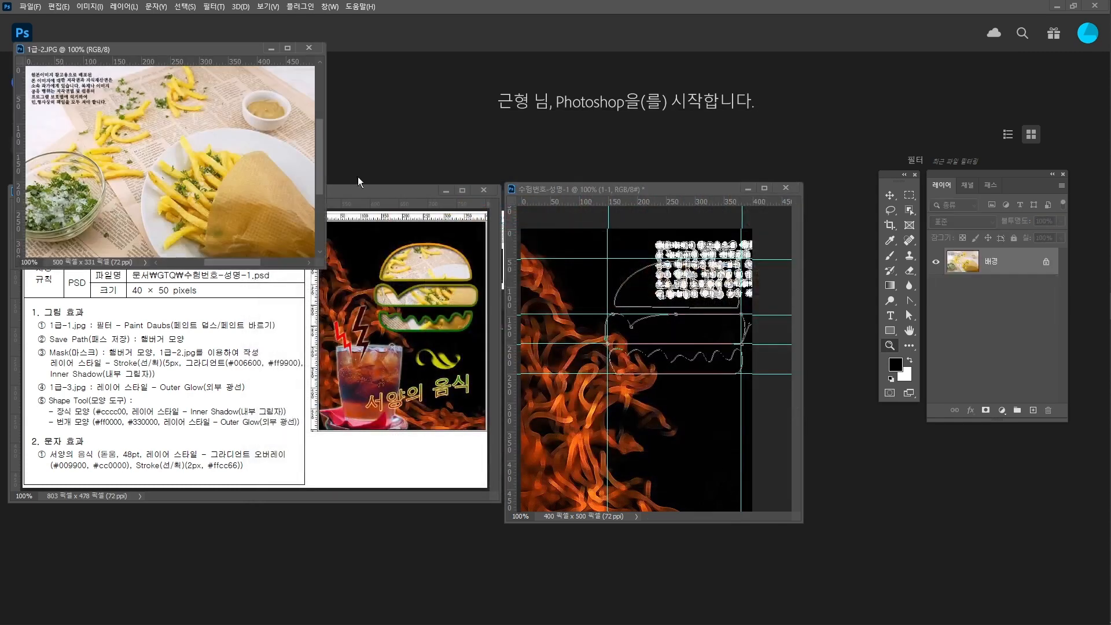
left_click_drag(193, 53, 315, 29)
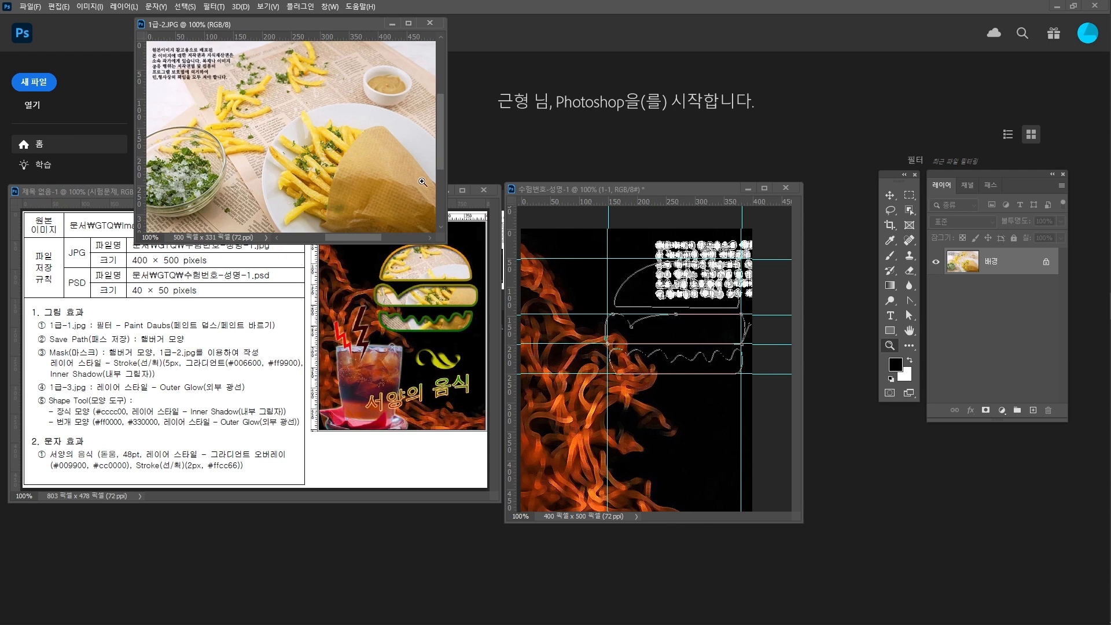
Copy the fries photo into the 수험번호-성명-1 document with the Move tool and close the 1급-2.JPG file
key("v")
left_click_drag(336, 154, 668, 329)
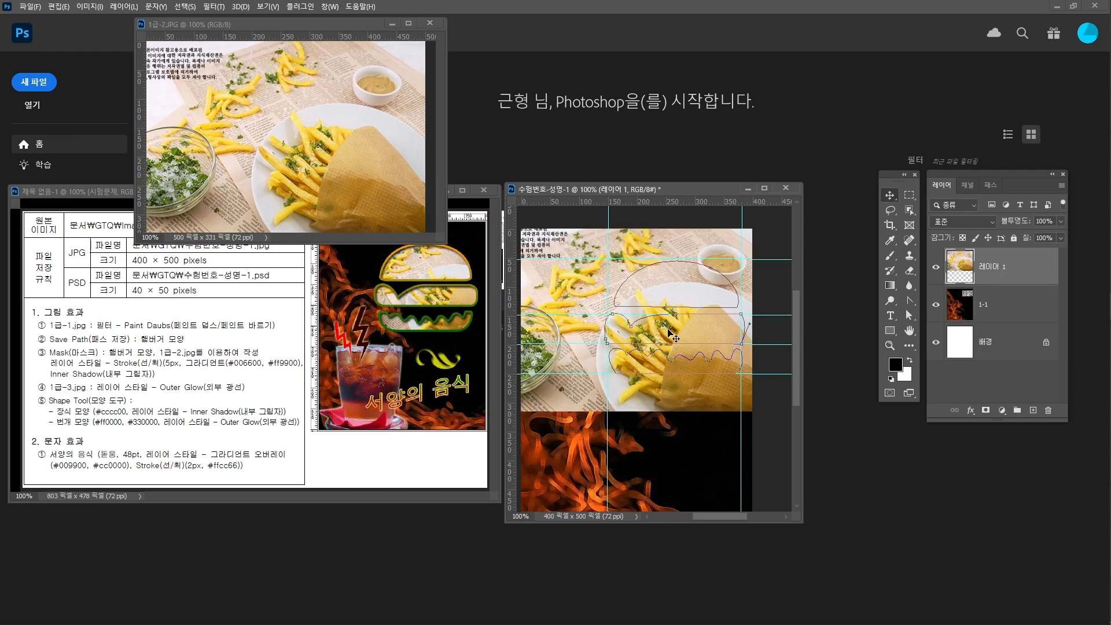
right_click(890, 195)
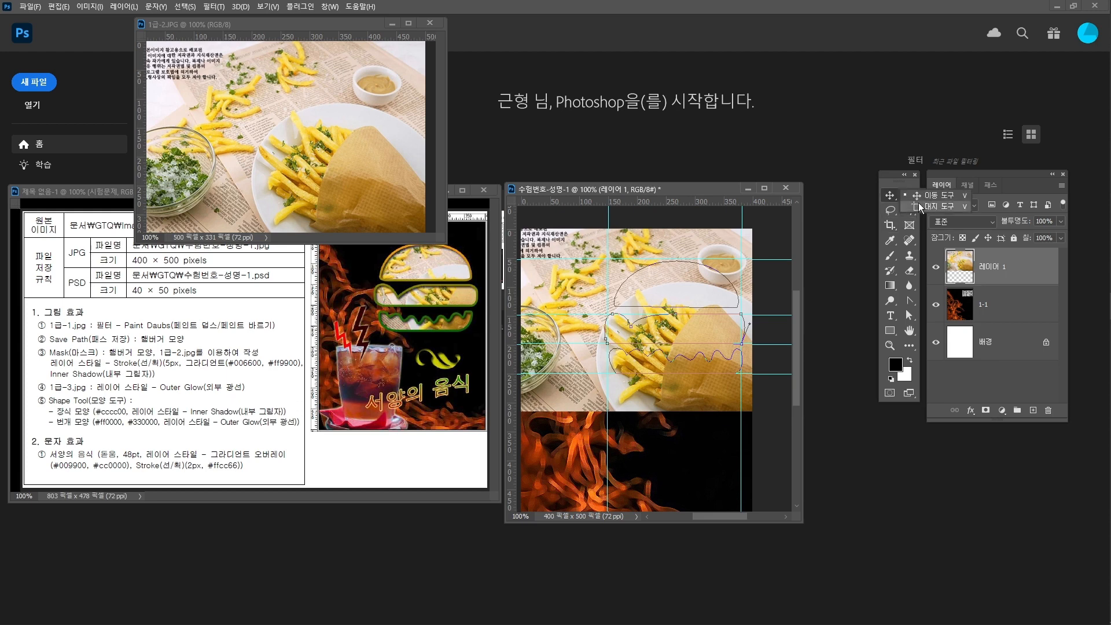
left_click(430, 23)
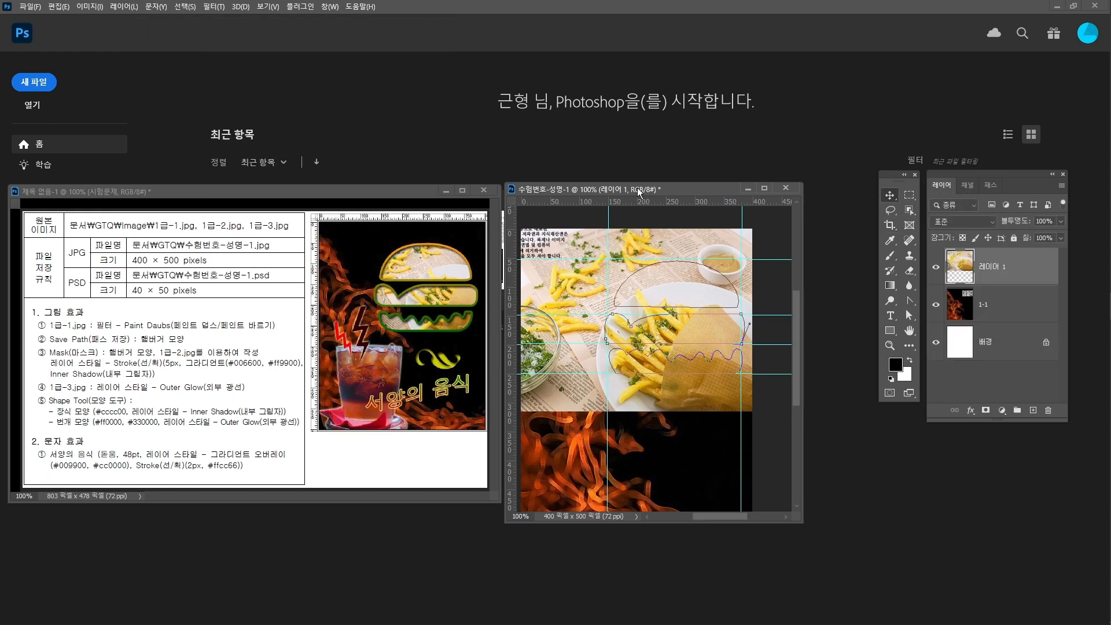
Rename the fries photo layer as 1-2 and shift it slightly to the right on the canvas
double_click(1001, 271)
type("1-2")
key("Return")
left_click_drag(591, 275, 613, 277)
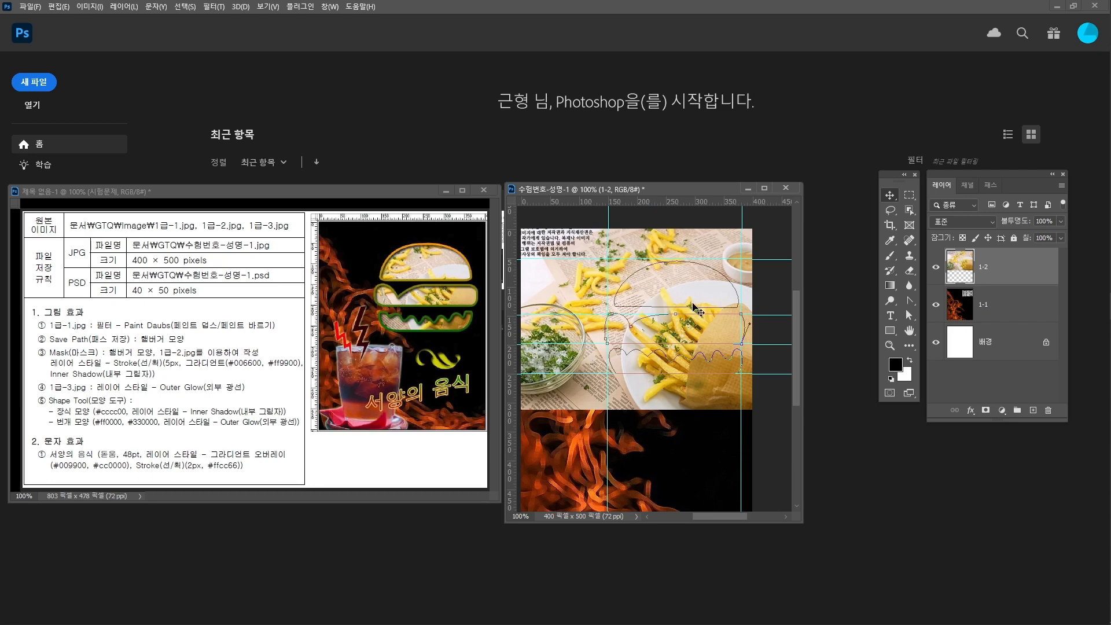
Leave the transform of the burger path and deselect the 햄버거 모양 path, returning to layer 1-2
key("ctrl+t")
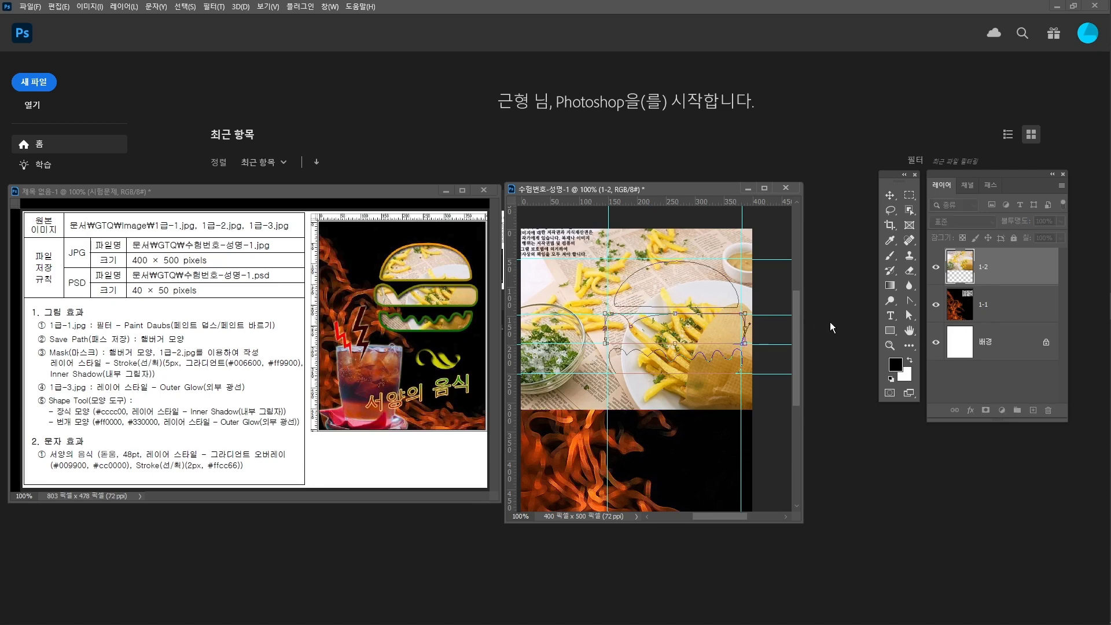
key("Return")
left_click(989, 186)
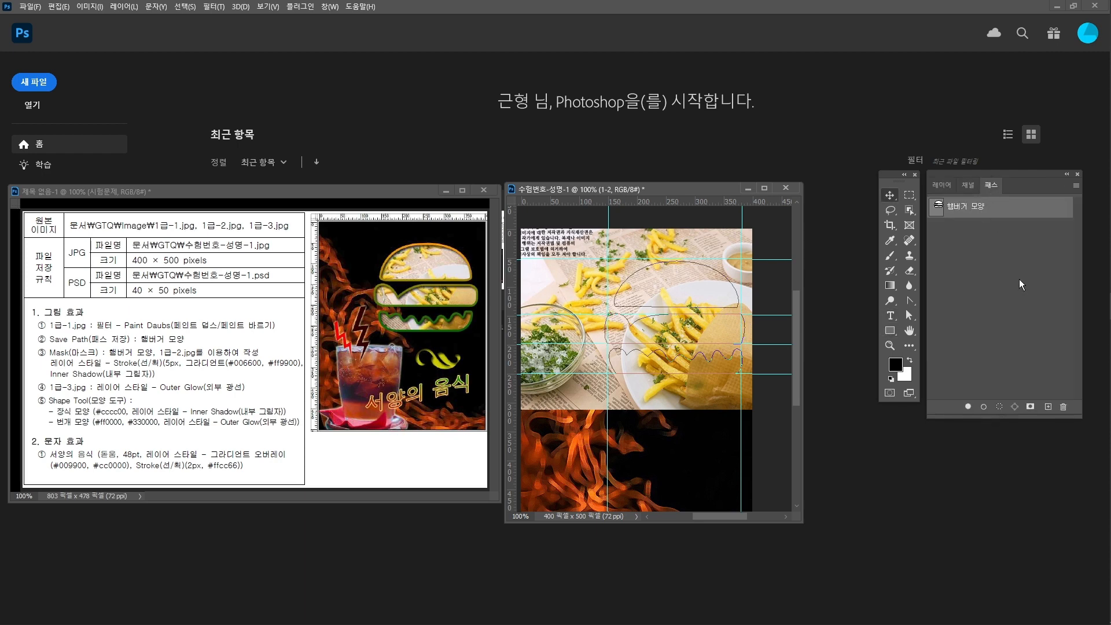
left_click(994, 255)
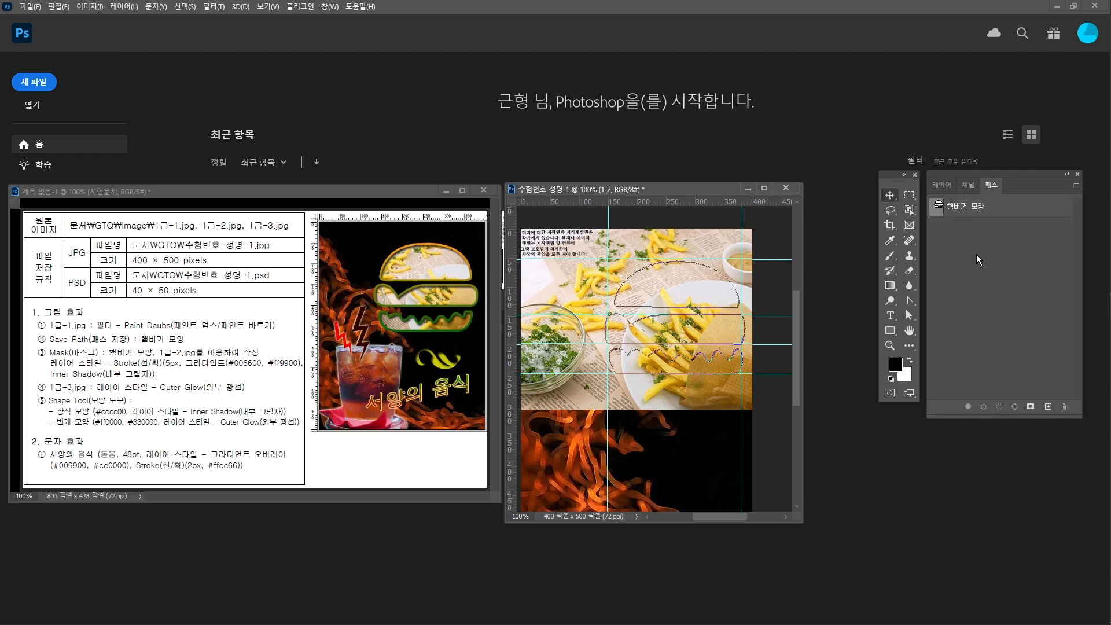
left_click(942, 184)
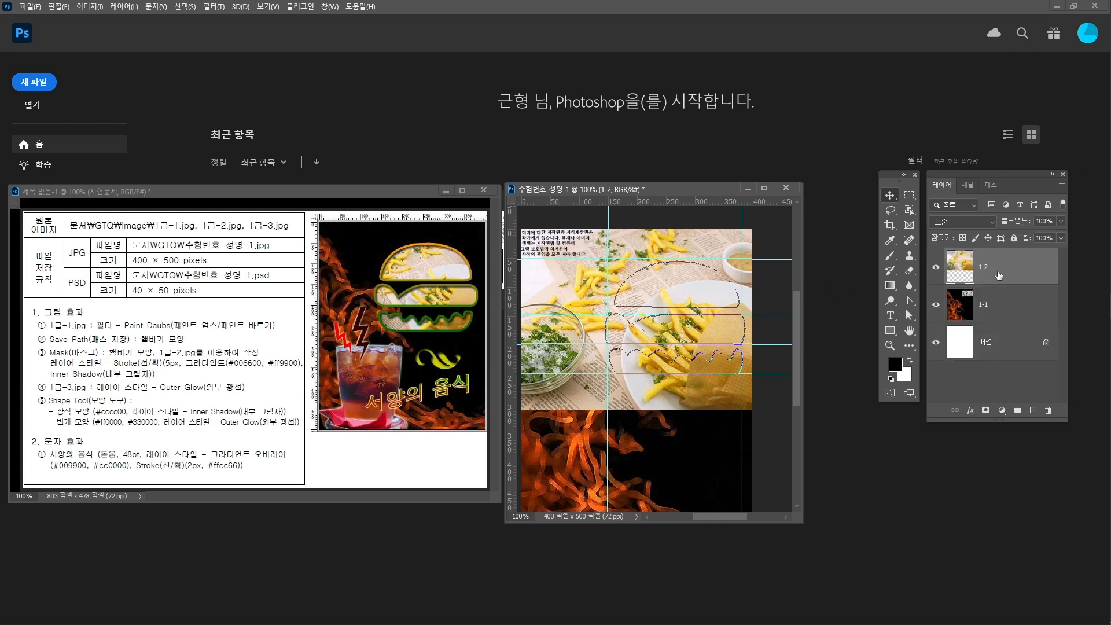
Scale the fries photo on layer 1-2 down proportionally with Free Transform and reposition it over the burger area
key("ctrl+d")
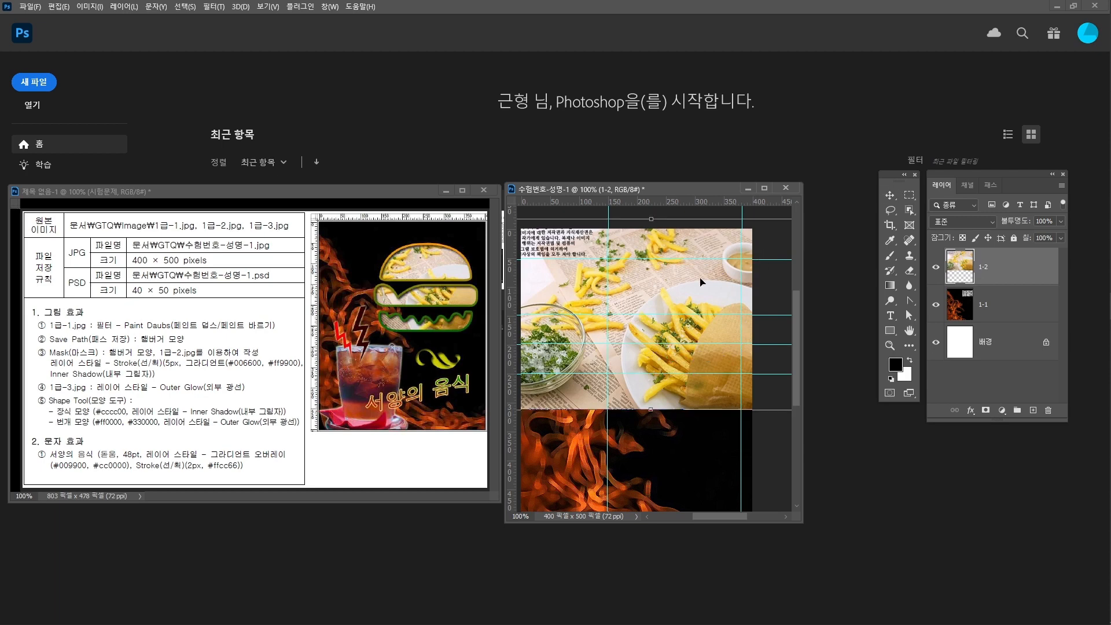
left_click_drag(609, 267, 624, 267)
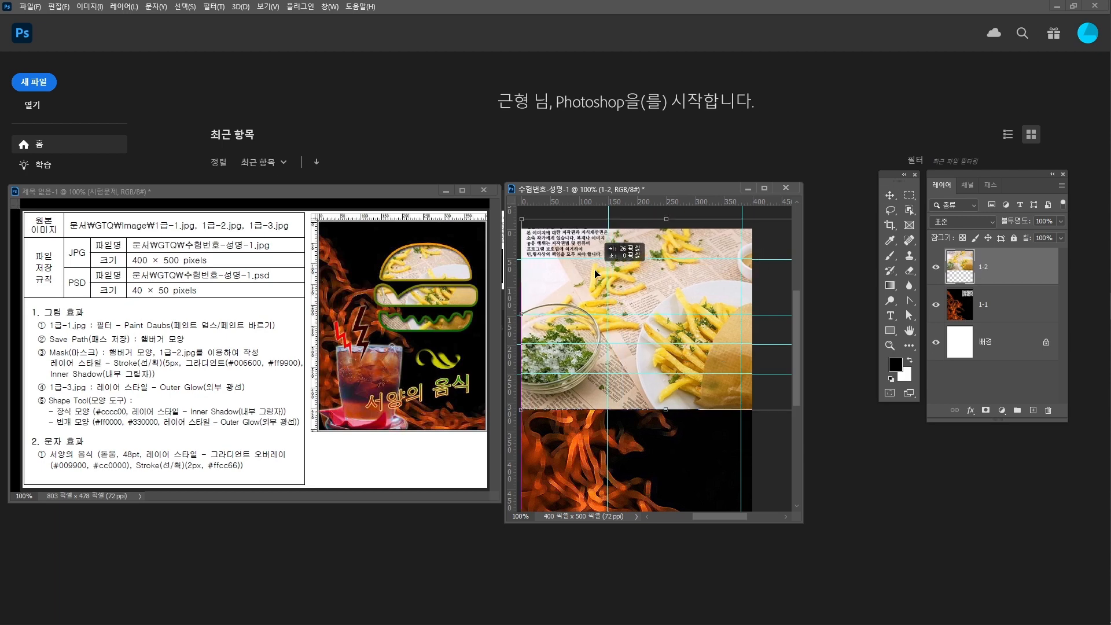
left_click_drag(521, 219, 567, 236)
left_click_drag(586, 289, 580, 275)
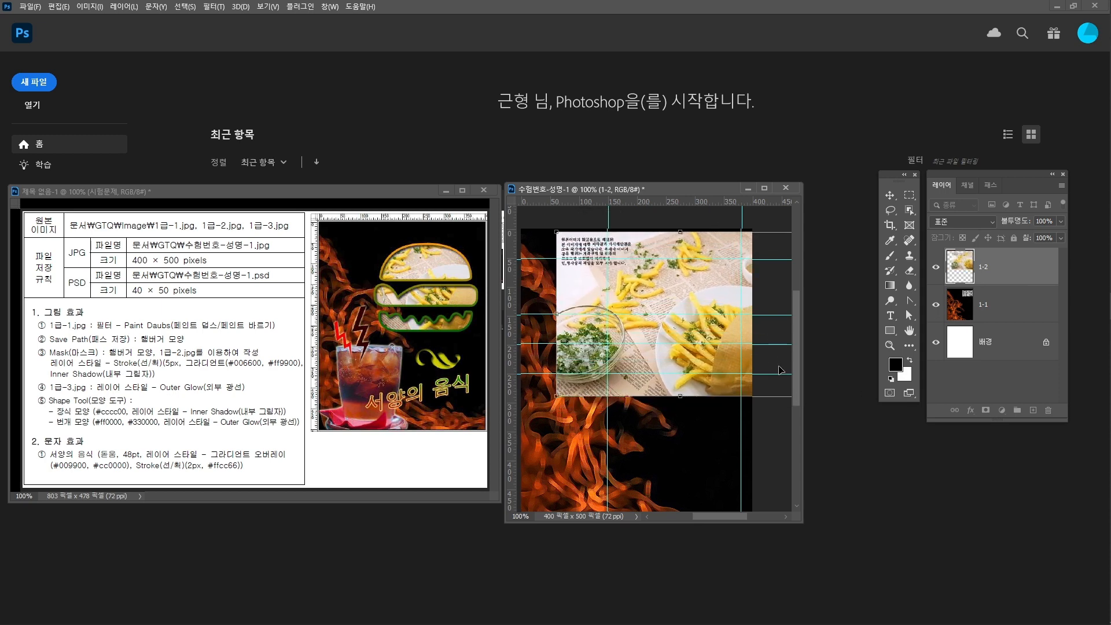
left_click_drag(781, 371, 777, 372)
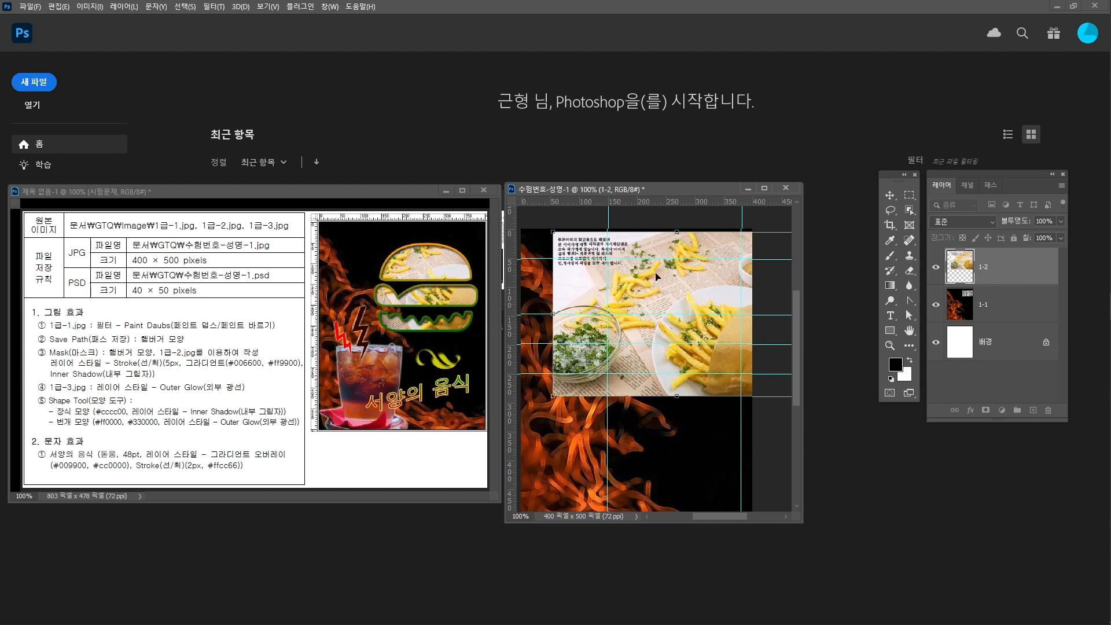
left_click_drag(553, 231, 568, 241)
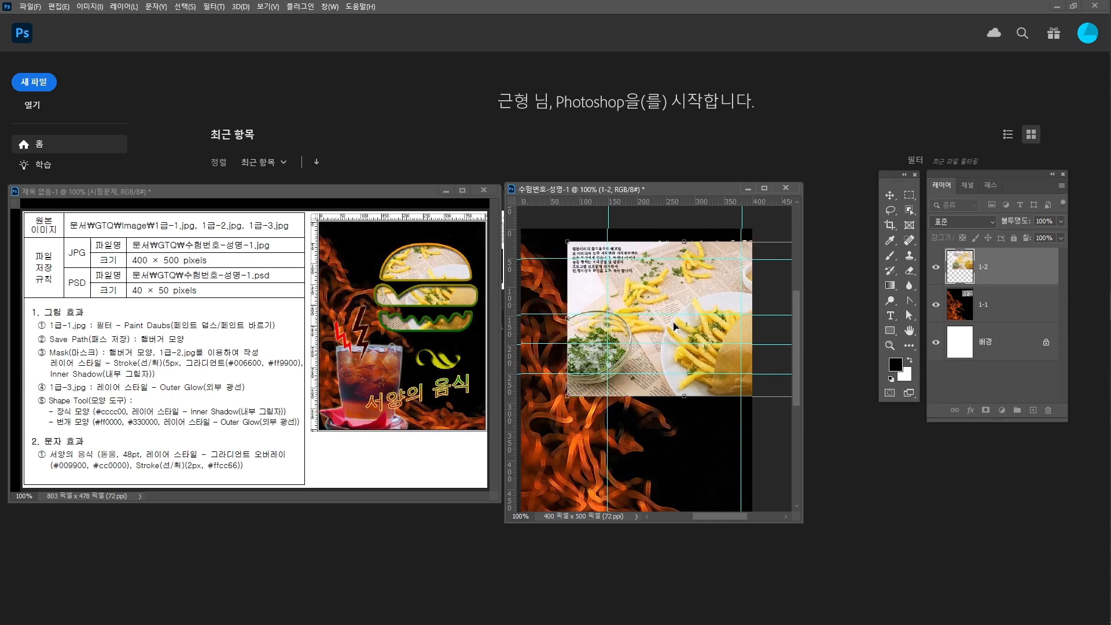
key("Return")
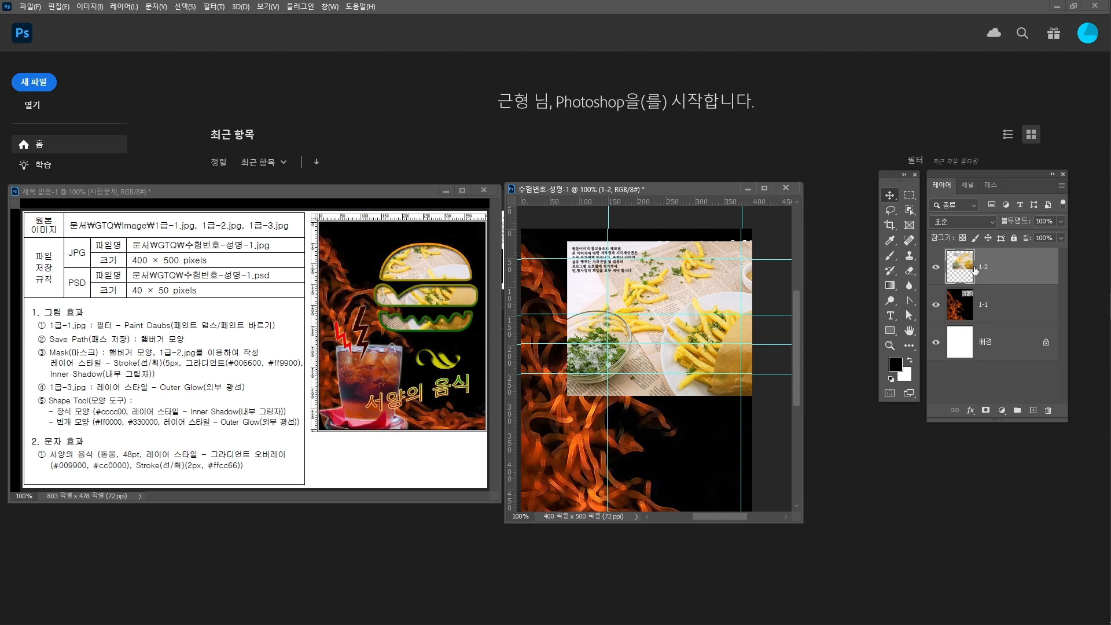
Load the 햄버거 모양 path as a selection and apply it as layer 1-2's mask, leaving the layer image active
left_click(986, 186)
left_click(986, 210)
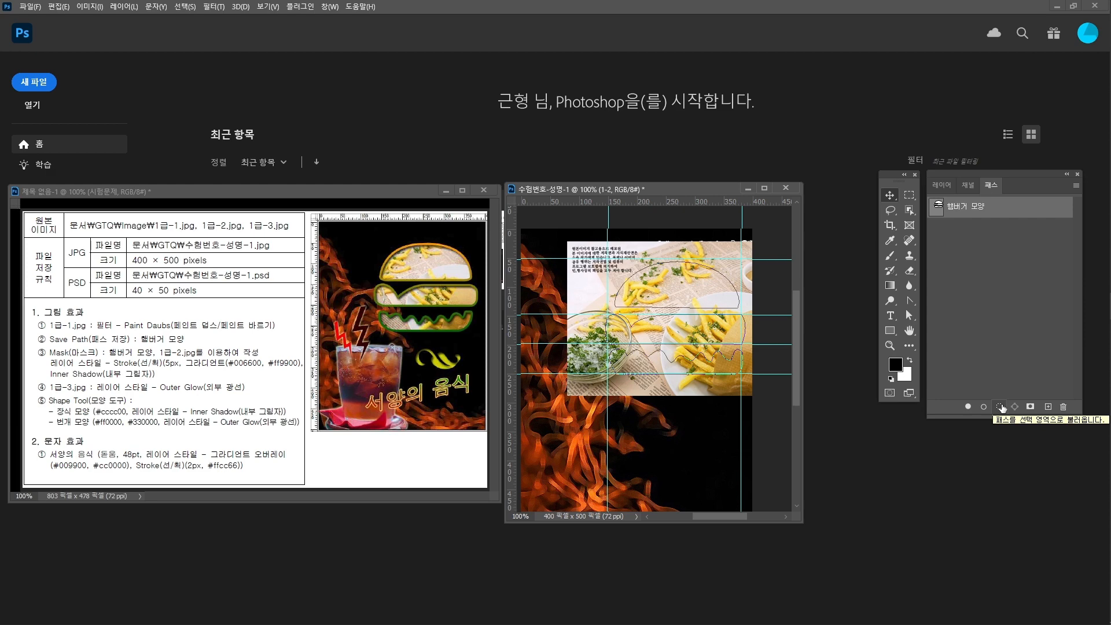
left_click(1000, 407)
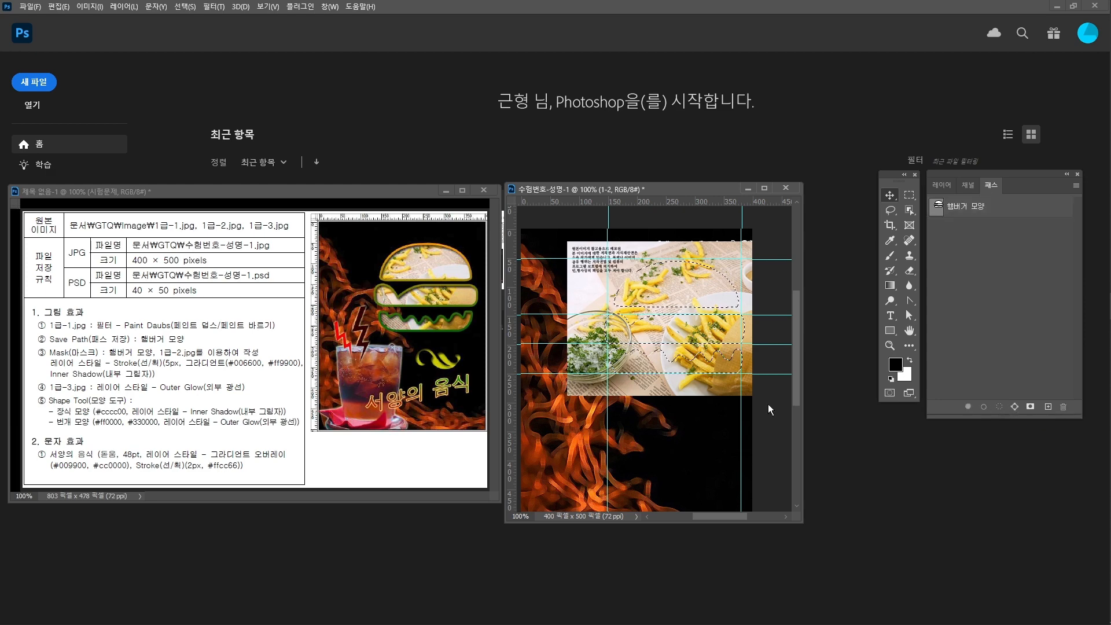
left_click(949, 184)
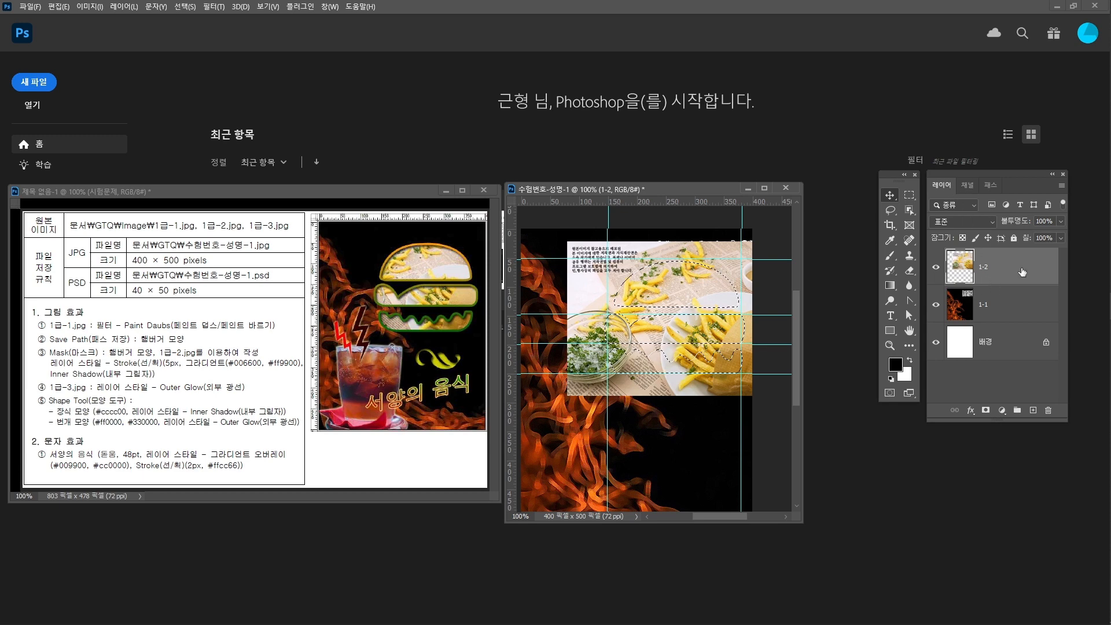
left_click(986, 411)
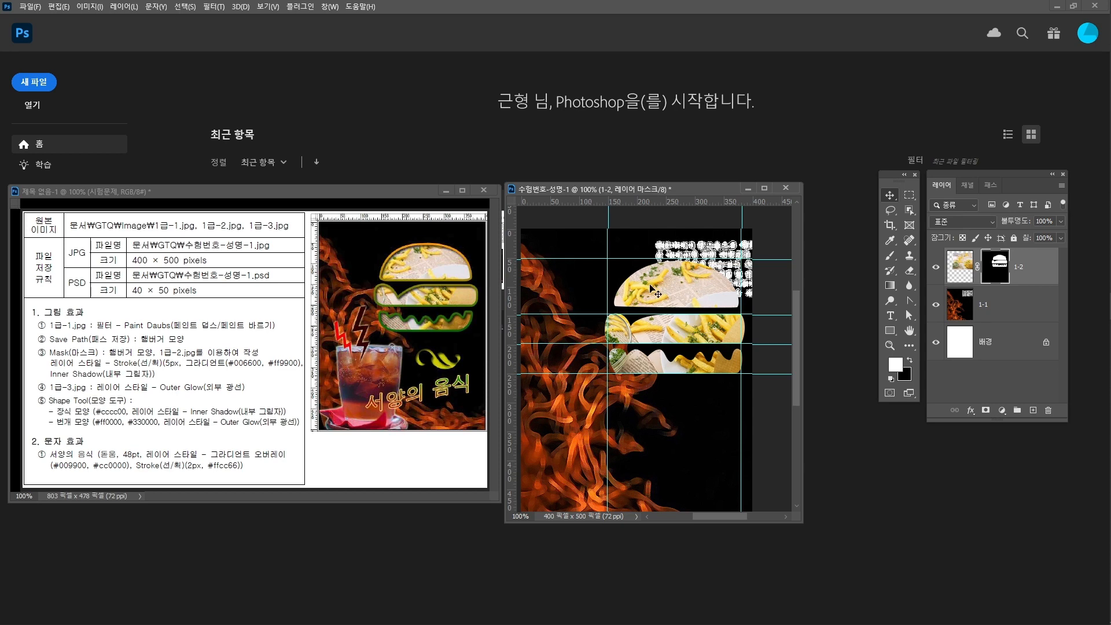
left_click(961, 268)
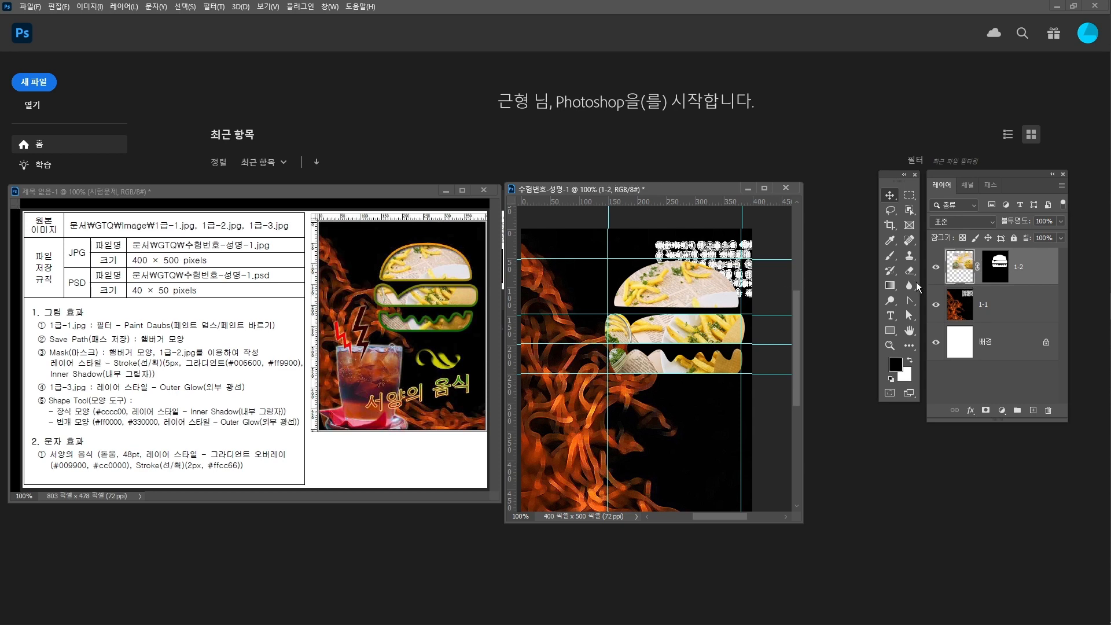
key("ctrl+t")
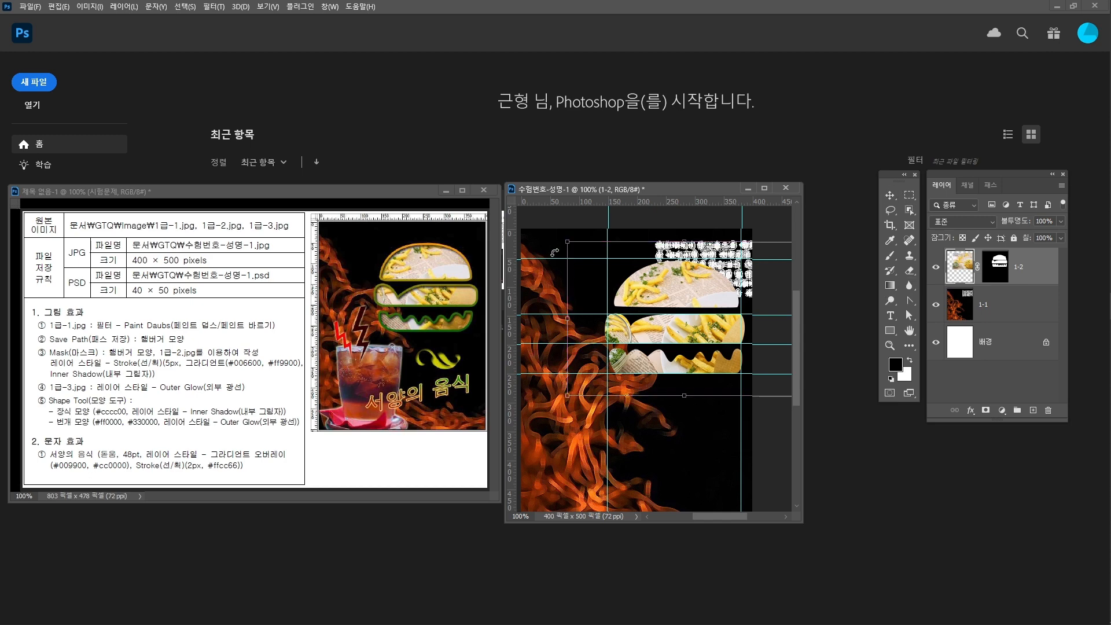
left_click_drag(567, 241, 554, 232)
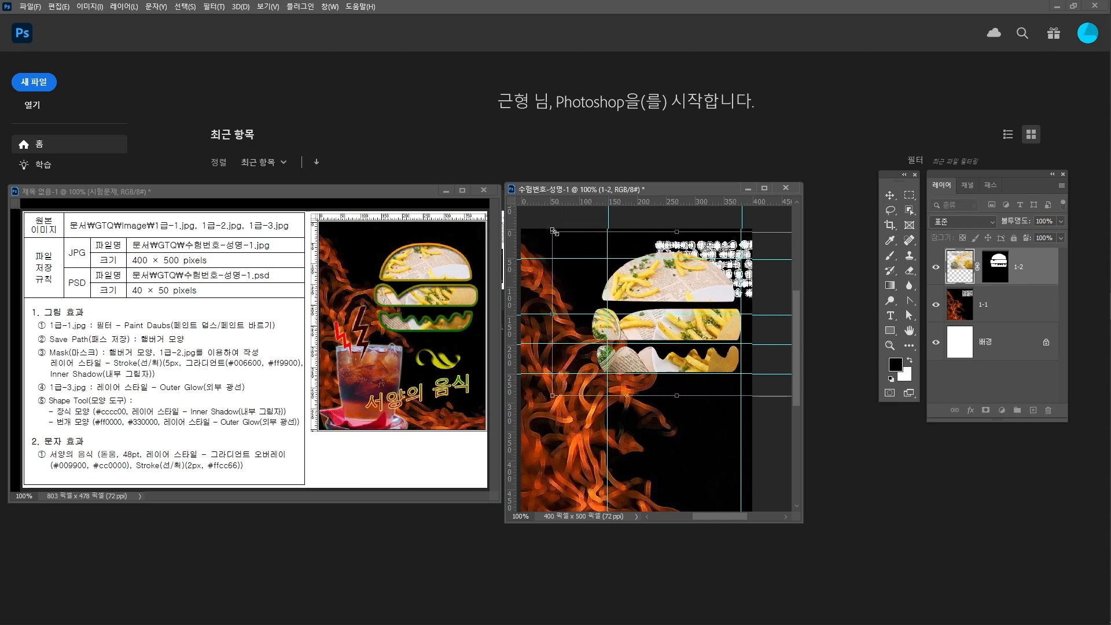
key("ctrl+z")
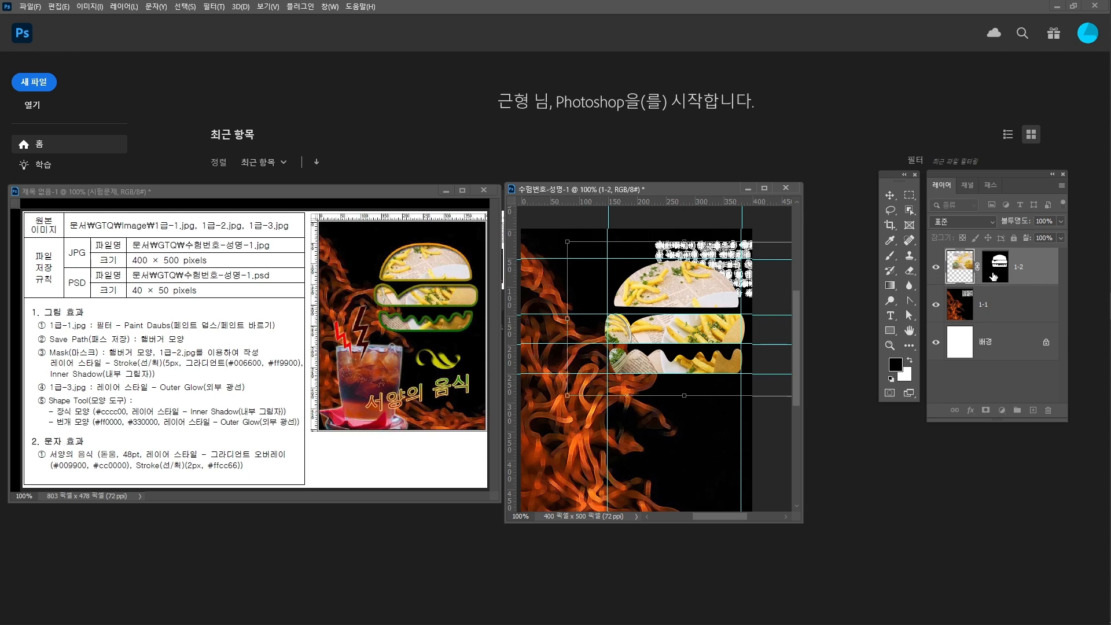
Delete layer 1-2's mask without applying it and enlarge the fries photo slightly with Free Transform
left_click(1004, 270)
left_click_drag(1007, 270, 1048, 410)
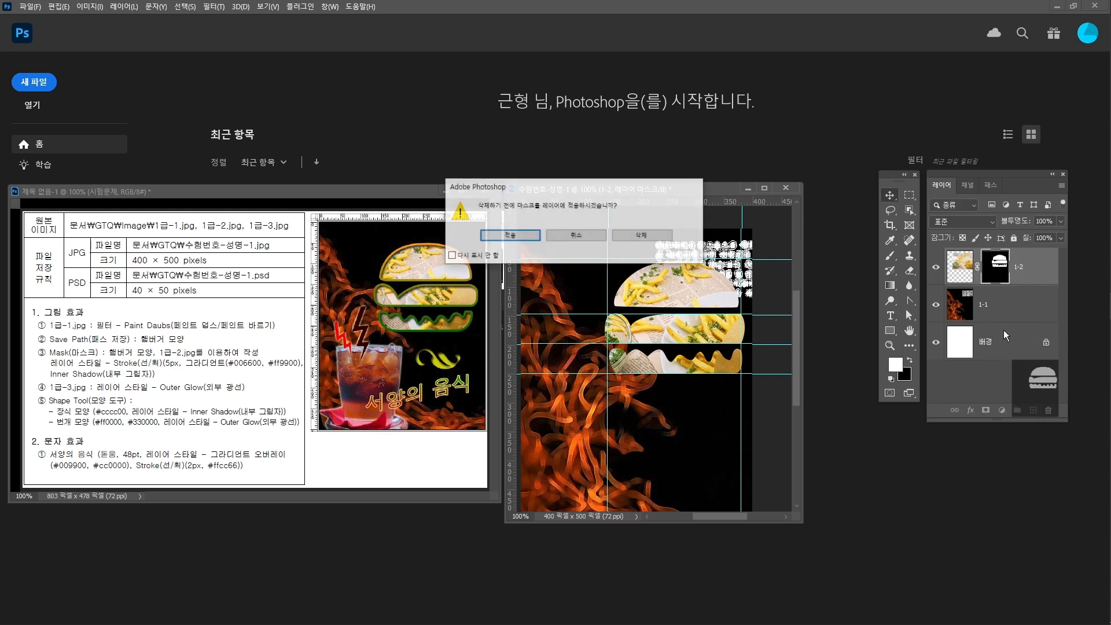
left_click(651, 232)
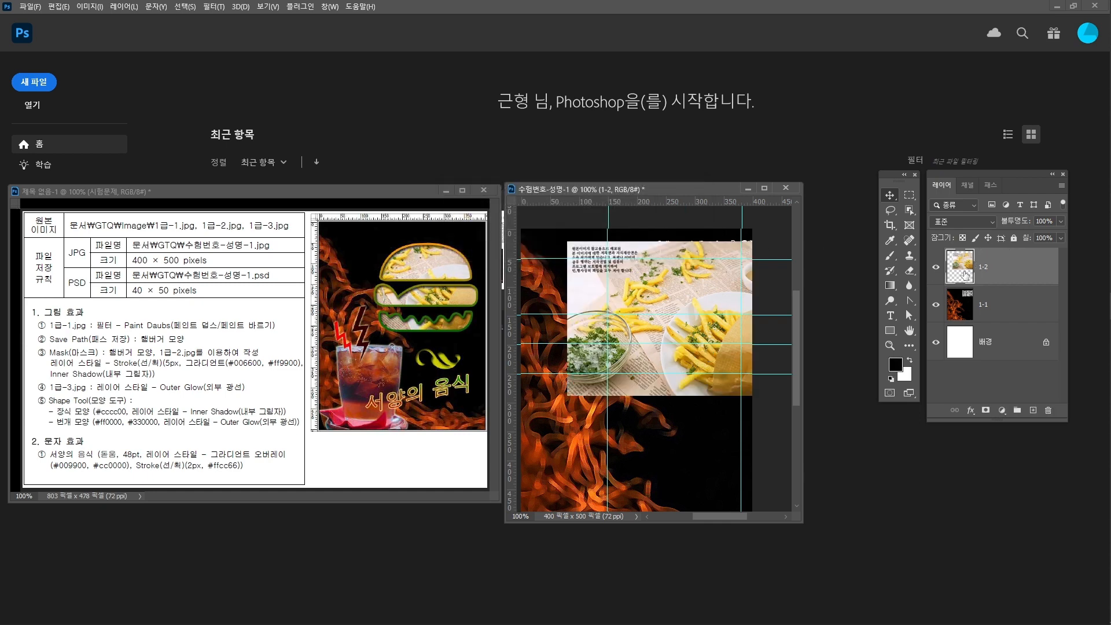
key("ctrl+t")
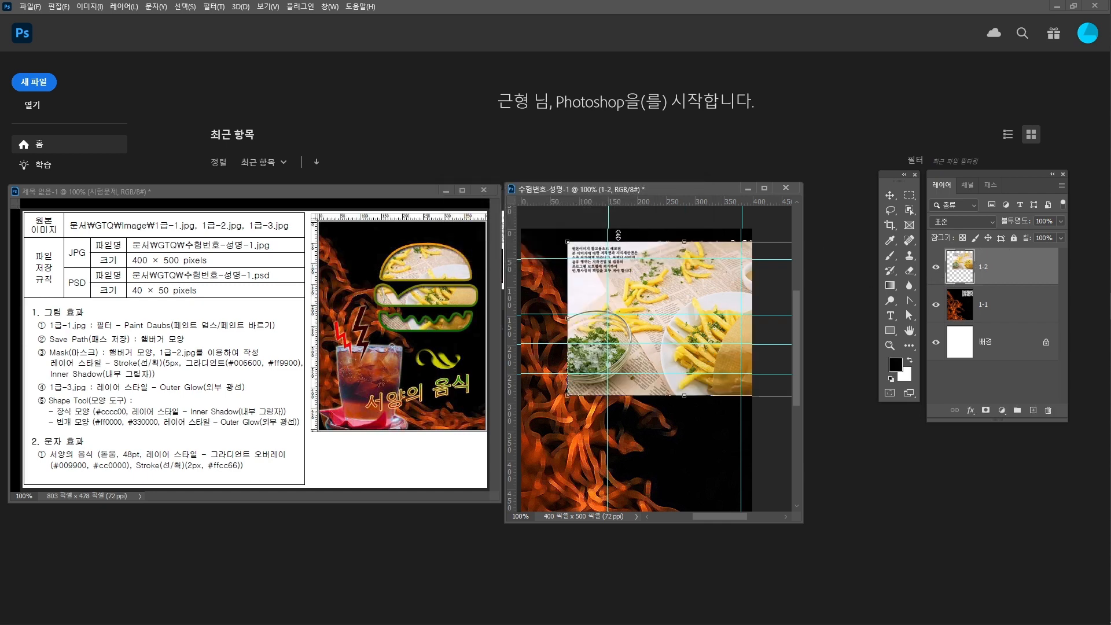
left_click_drag(567, 242, 552, 230)
key("Return")
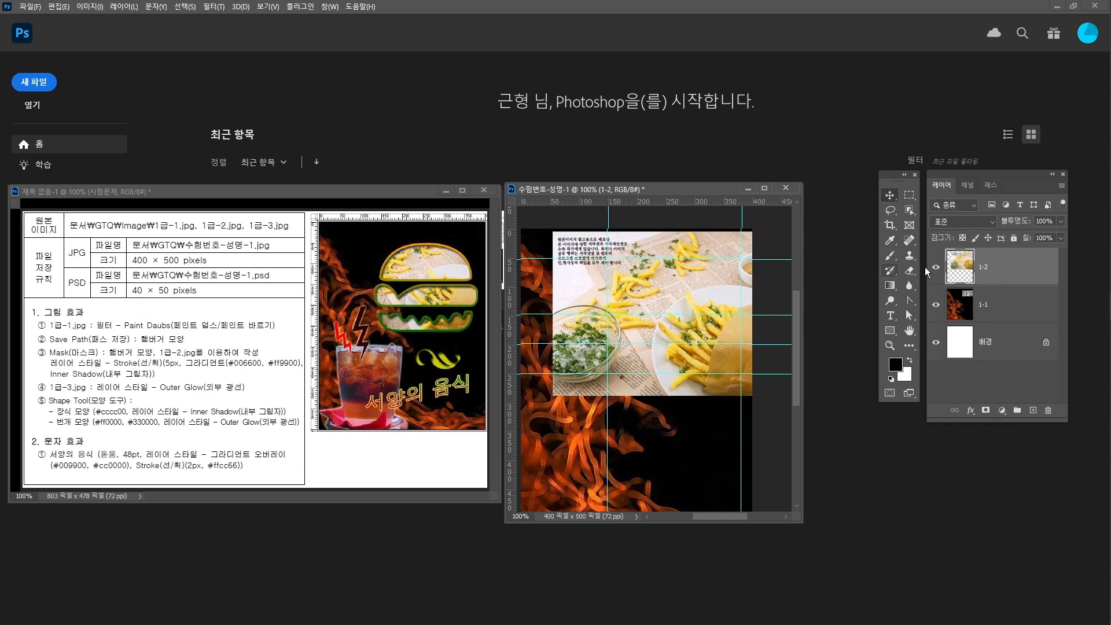
Load the 햄버거 모양 path as a selection and add it as a new layer mask on layer 1-2
left_click(991, 185)
left_click(989, 207)
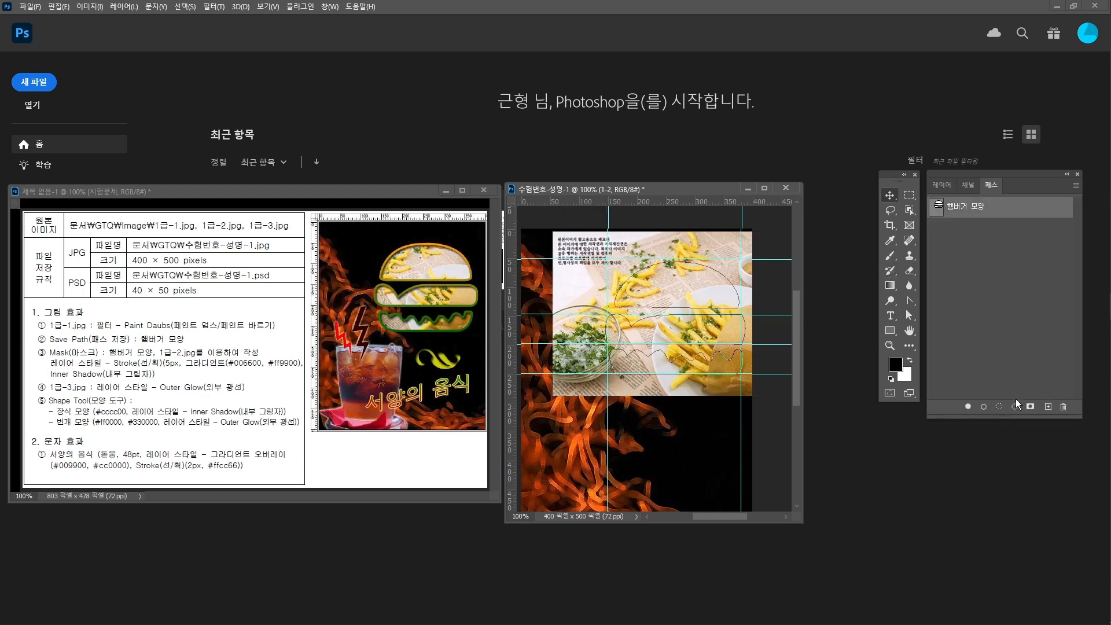
left_click(1000, 408)
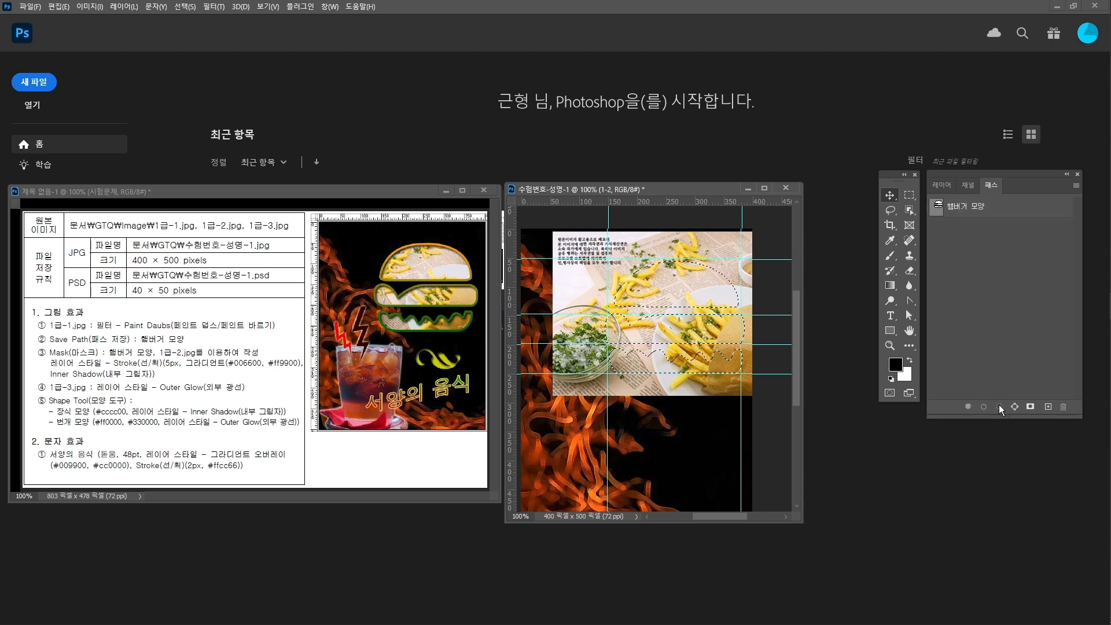
left_click(945, 185)
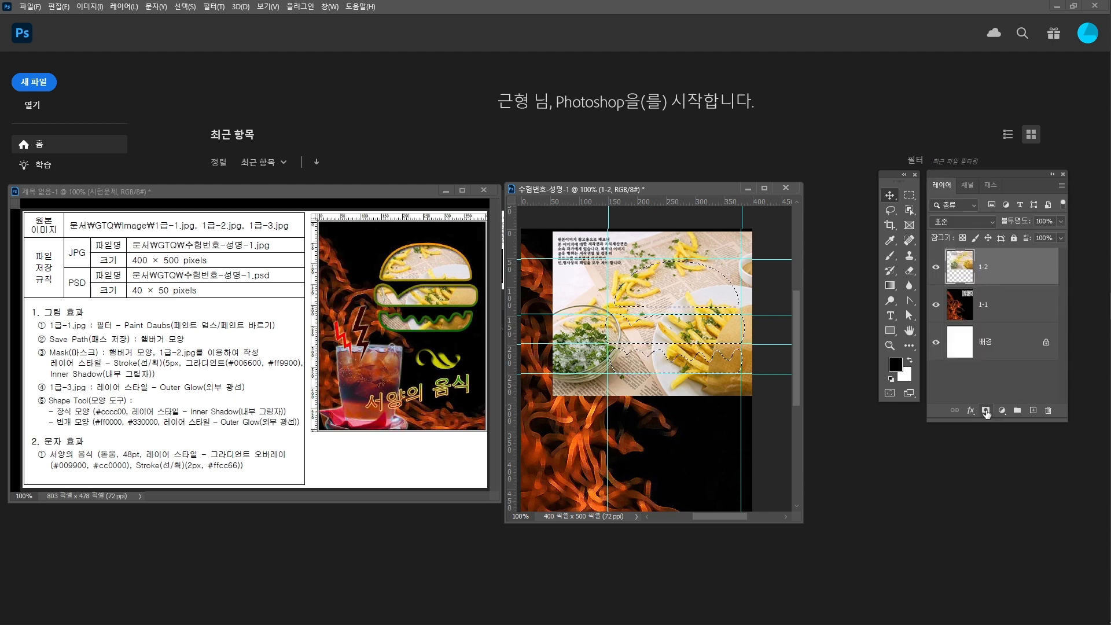
left_click(985, 411)
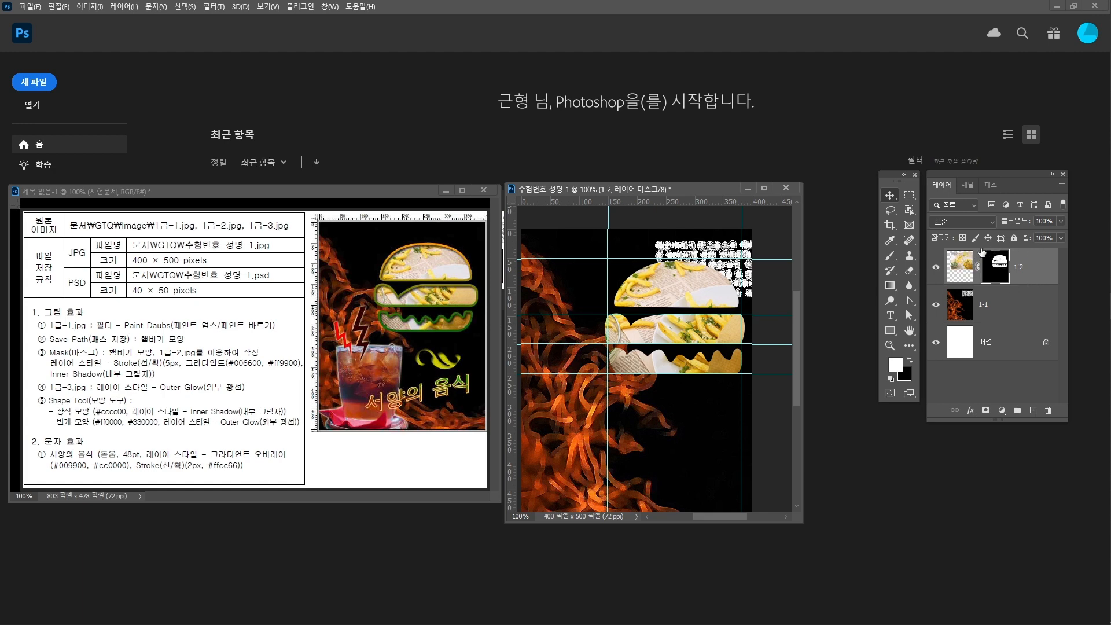
left_click(1041, 265)
Add a Stroke (획) layer style of 5 px to layer 1-2 with its fill type set to gradient (그레이디언트)
left_click(979, 411)
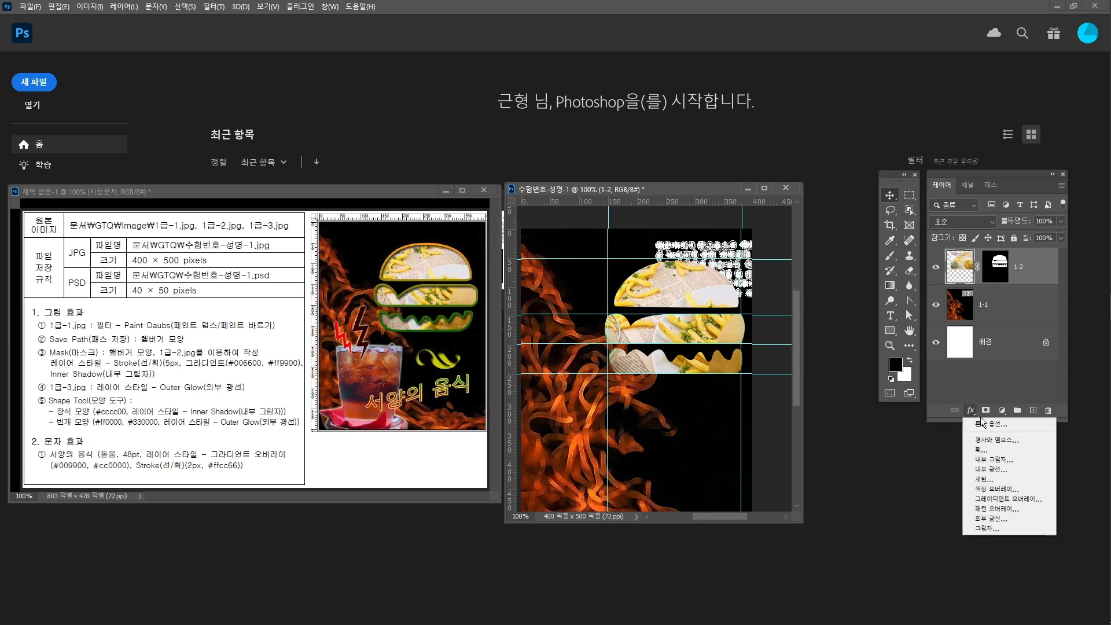
left_click(987, 423)
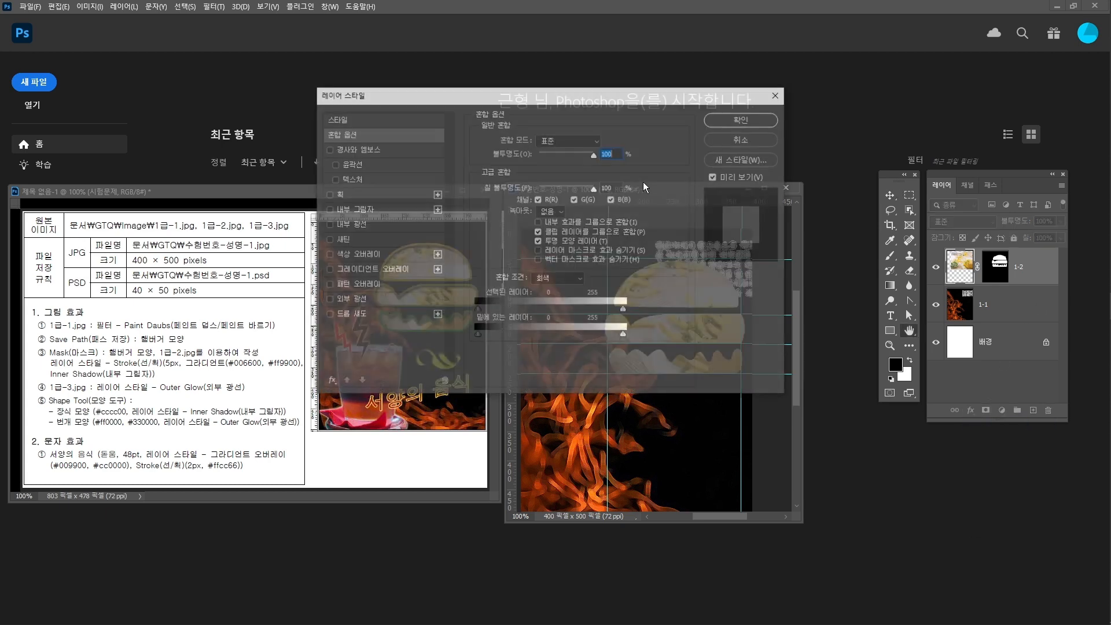
left_click_drag(575, 96, 875, 166)
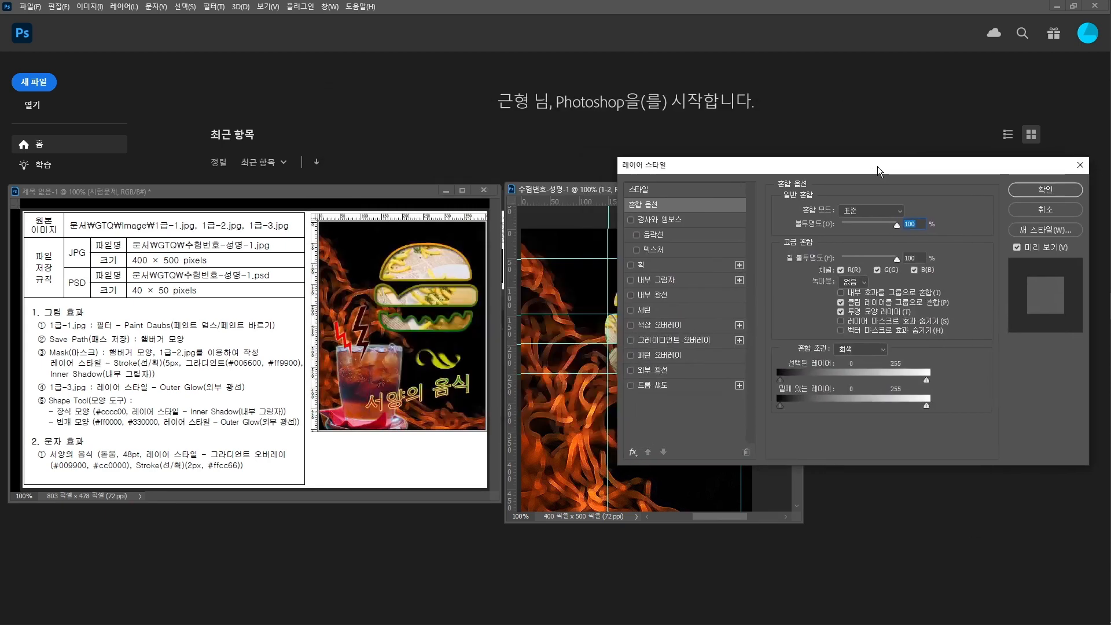
left_click(647, 265)
mouse_move(692, 165)
left_mouse_down()
mouse_move(679, 346)
mouse_move(656, 318)
left_mouse_up()
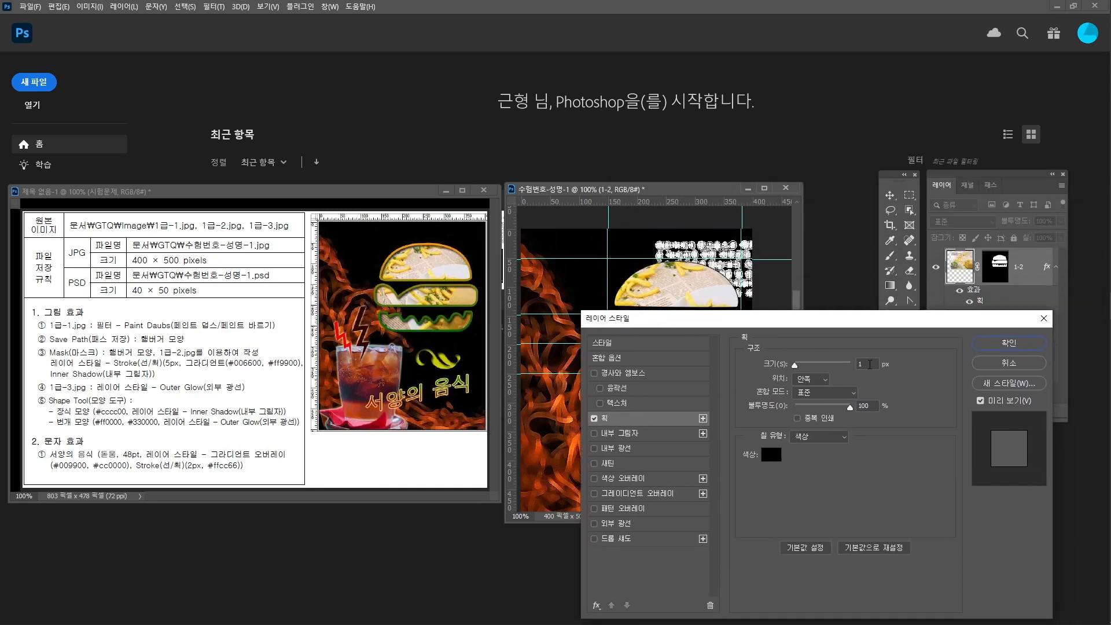
left_click(870, 364)
type("5")
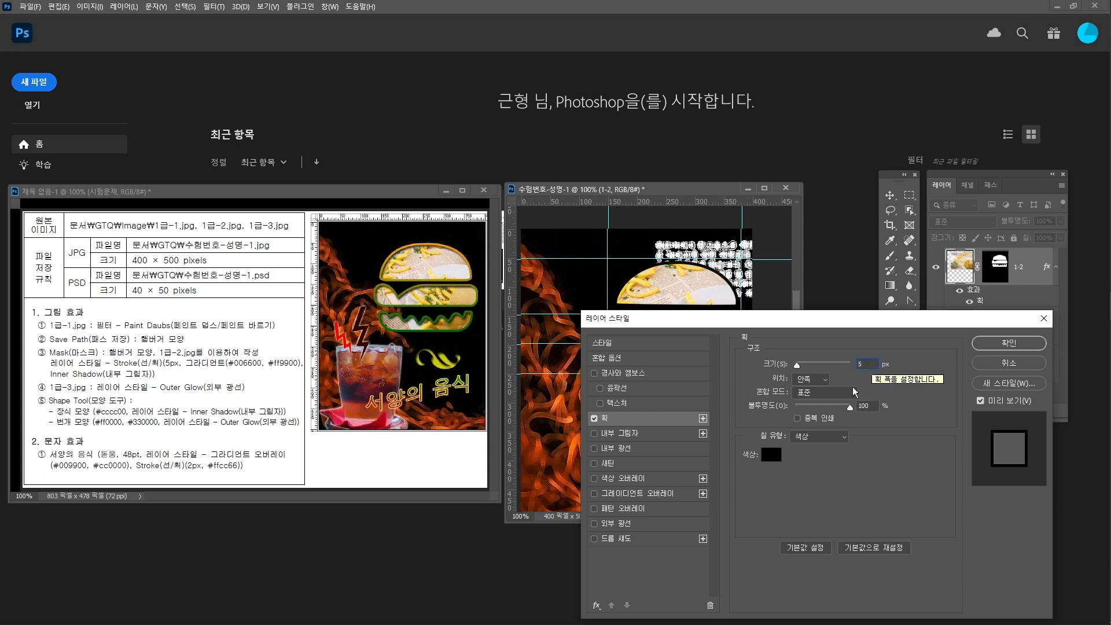
left_click(828, 441)
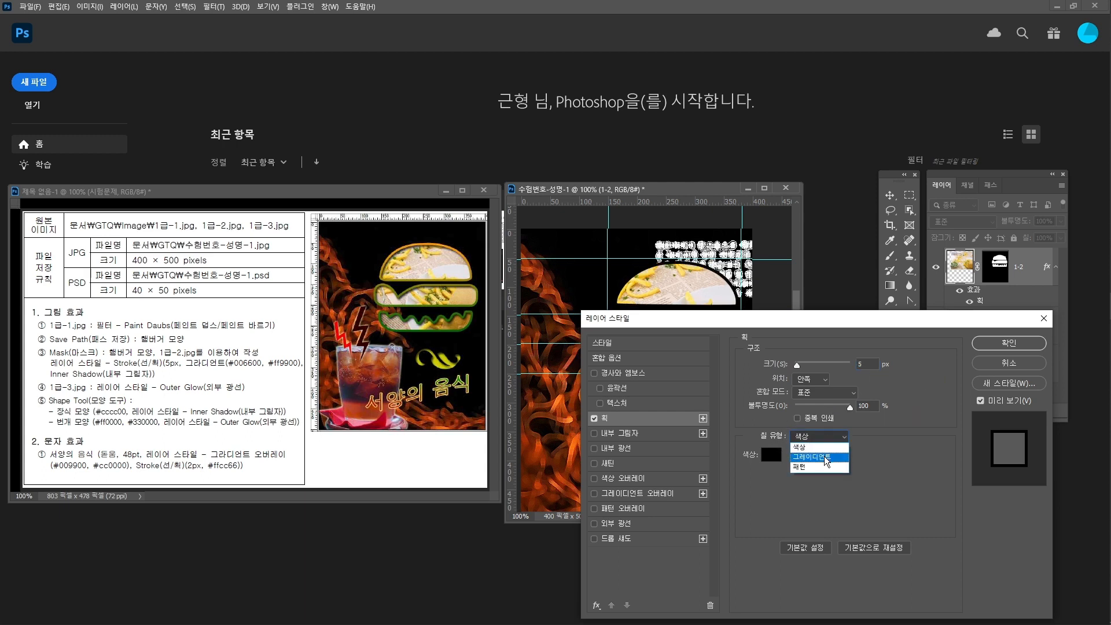
left_click(825, 457)
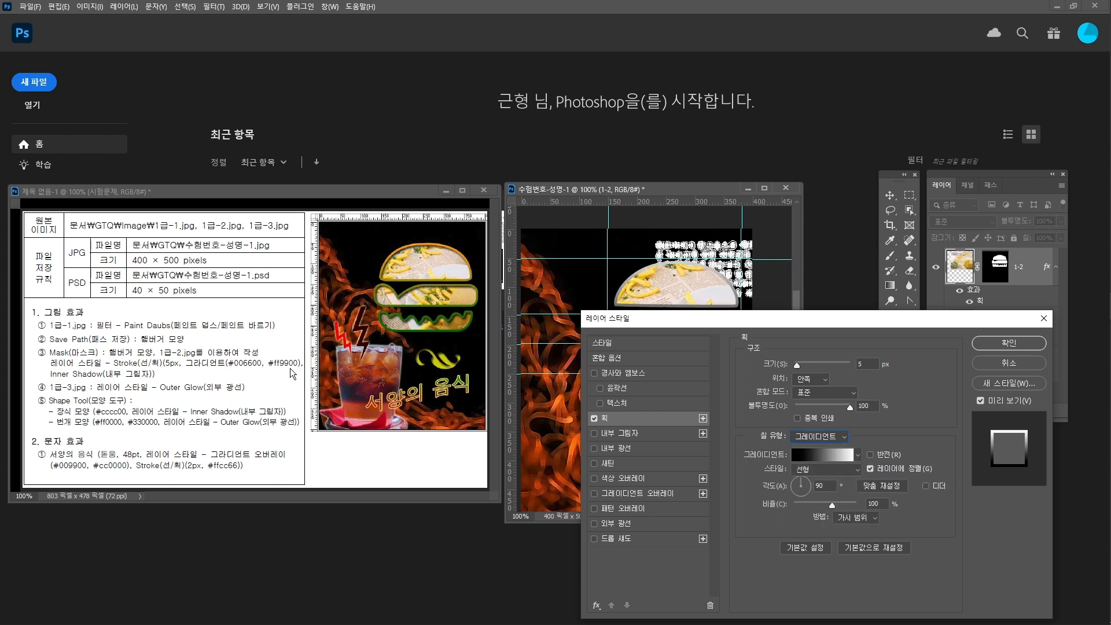
Set the starting colour stop of the stroke's gradient to 006600
left_click(831, 452)
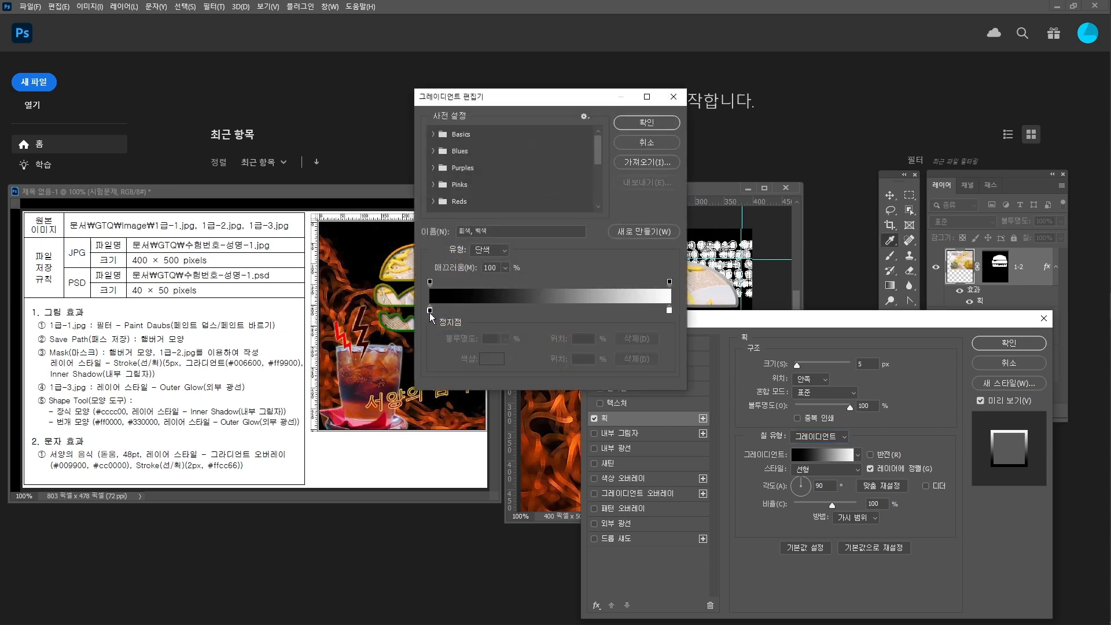
left_click(430, 311)
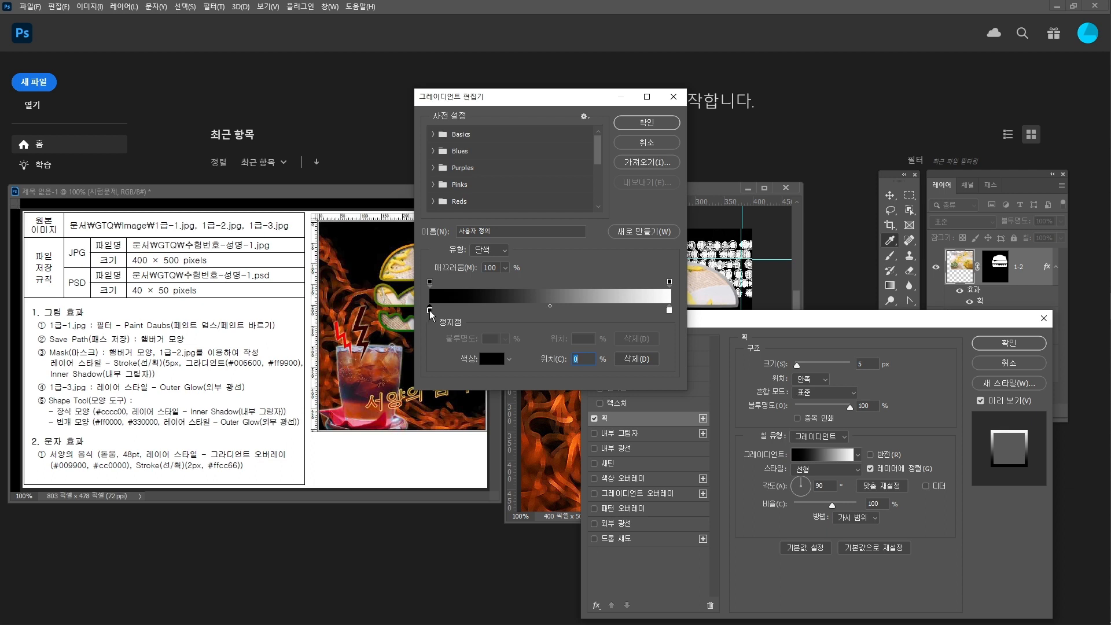
double_click(430, 310)
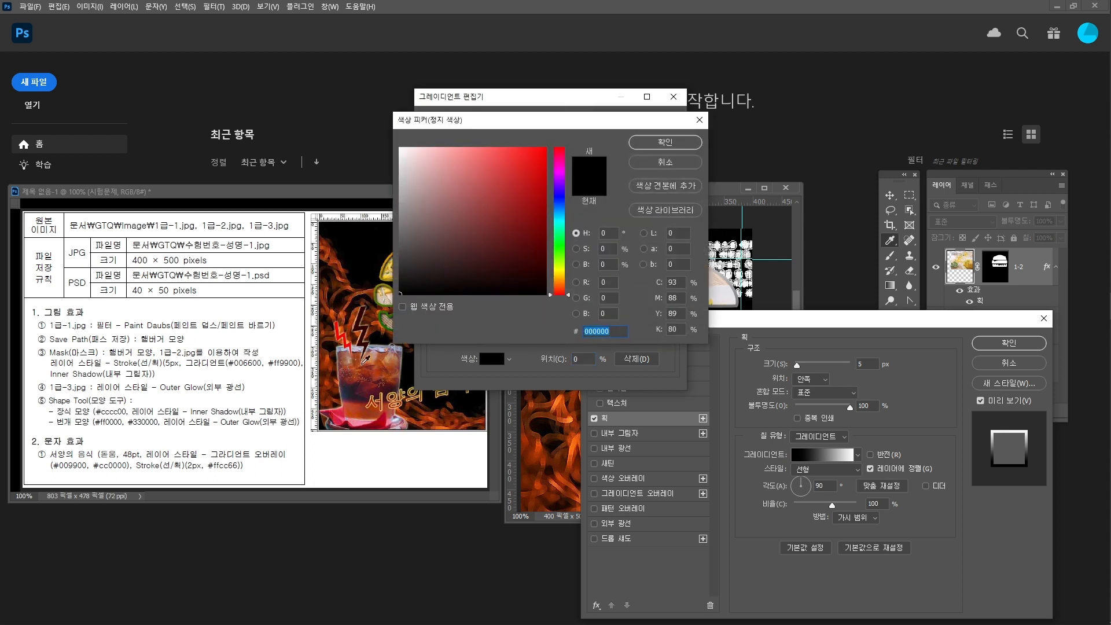
type("006")
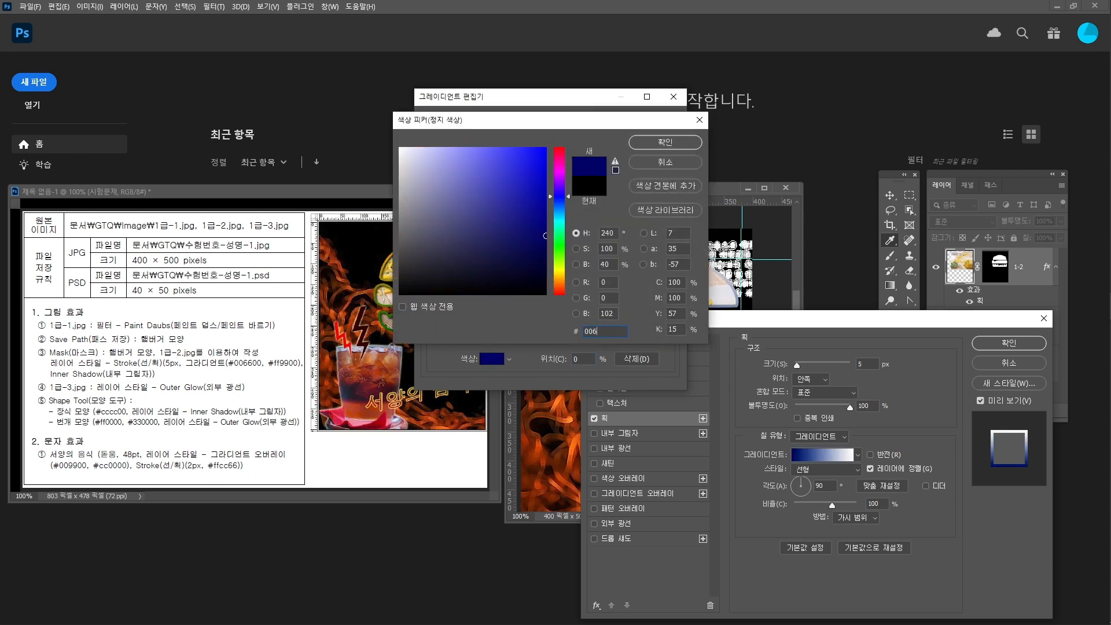
type("600")
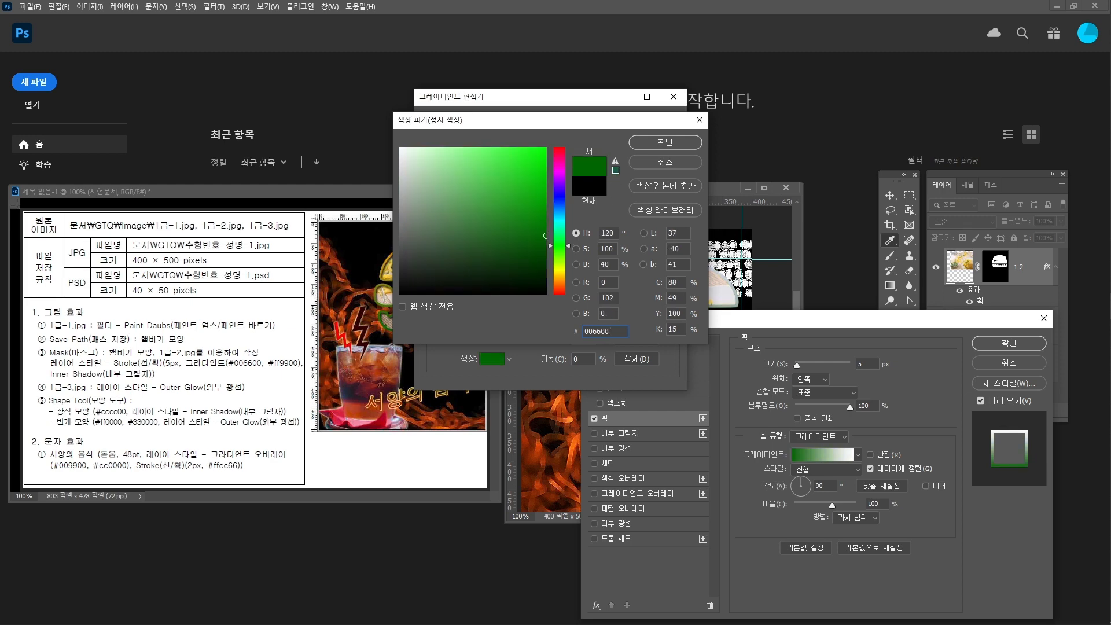
key("Return")
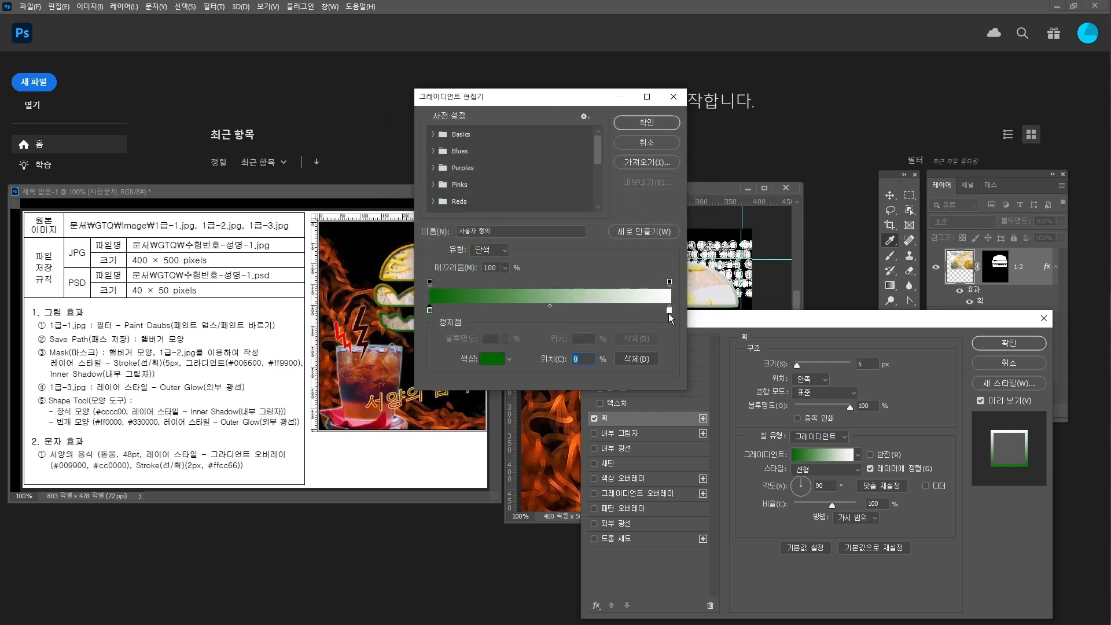
Set the ending colour stop of the stroke's gradient to ff9900 and accept the gradient
double_click(669, 312)
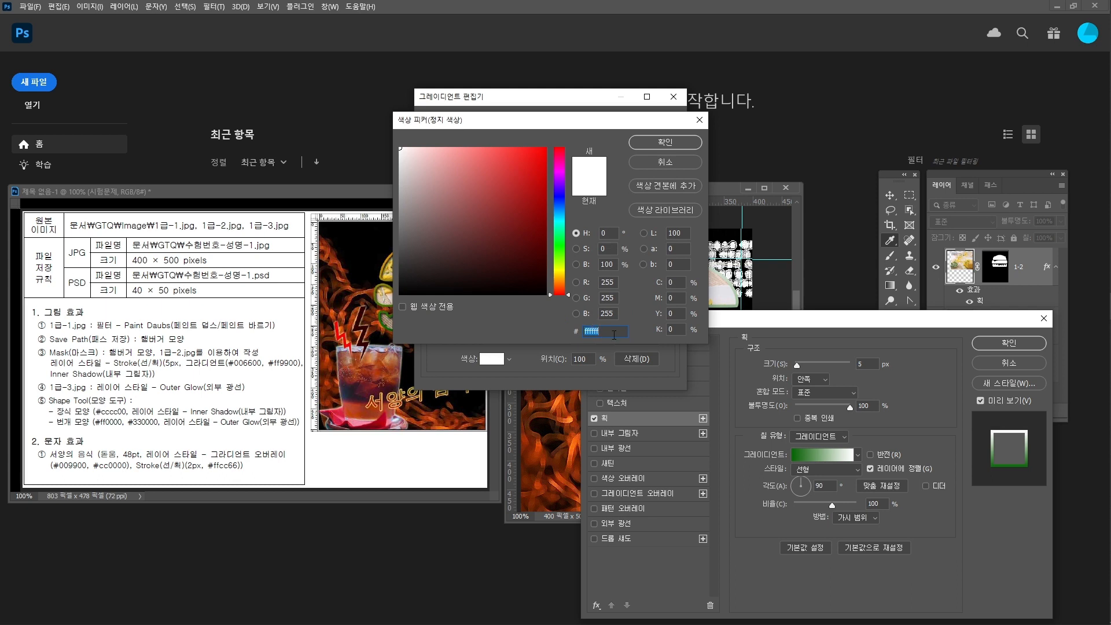
type("ff9900")
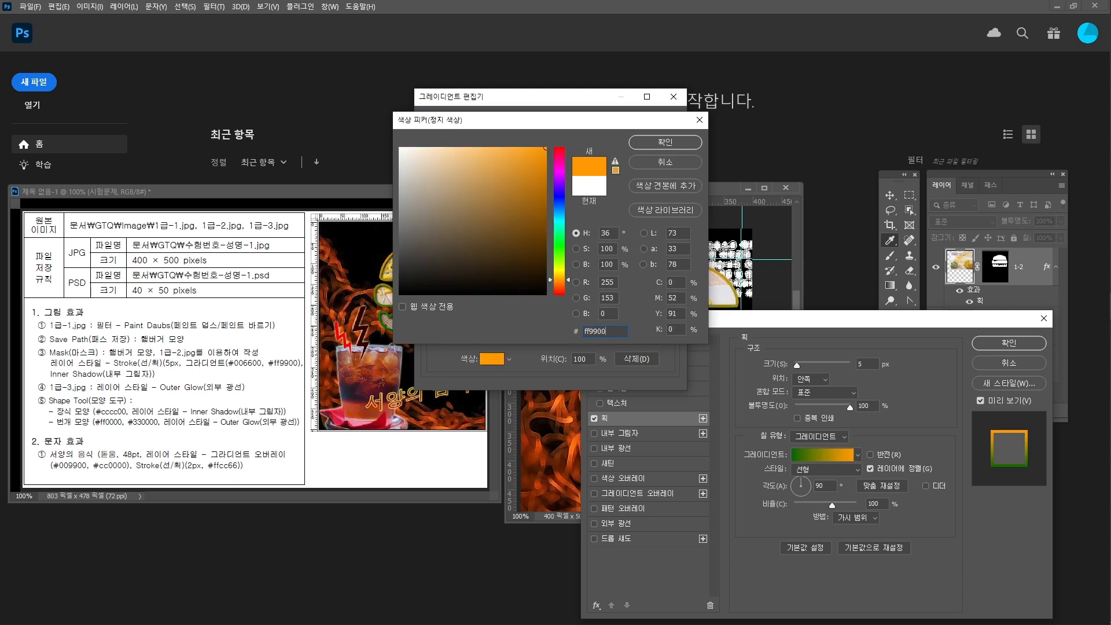
key("Return")
left_click_drag(571, 98, 597, 159)
left_click(672, 184)
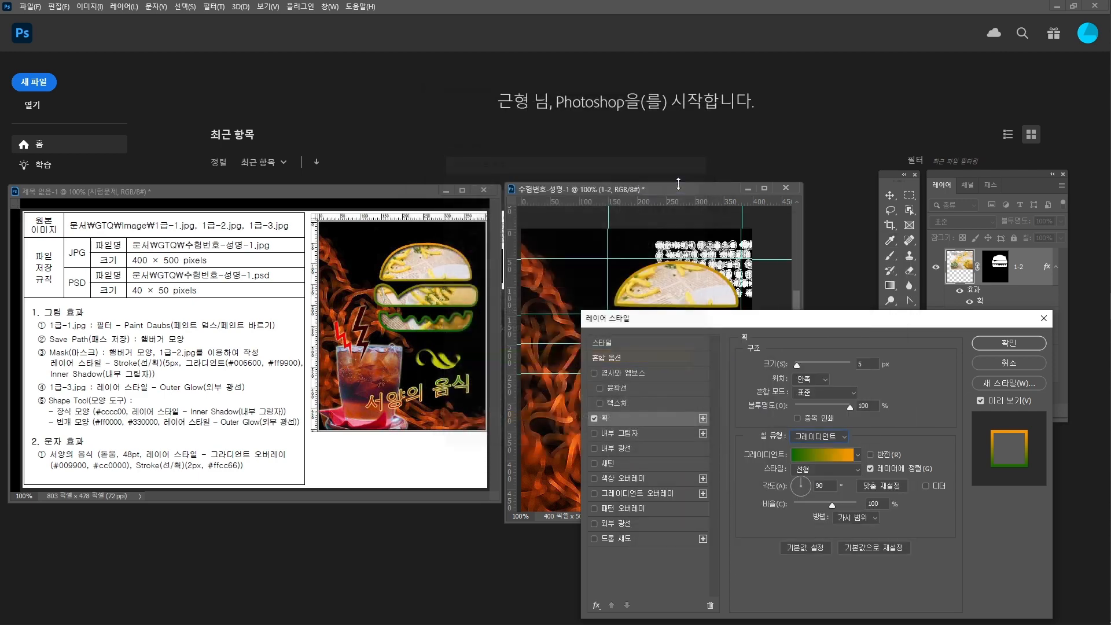
Add an Inner Shadow (내부 그림자) to layer 1-2 and apply the layer style settings
left_click_drag(758, 331, 662, 415)
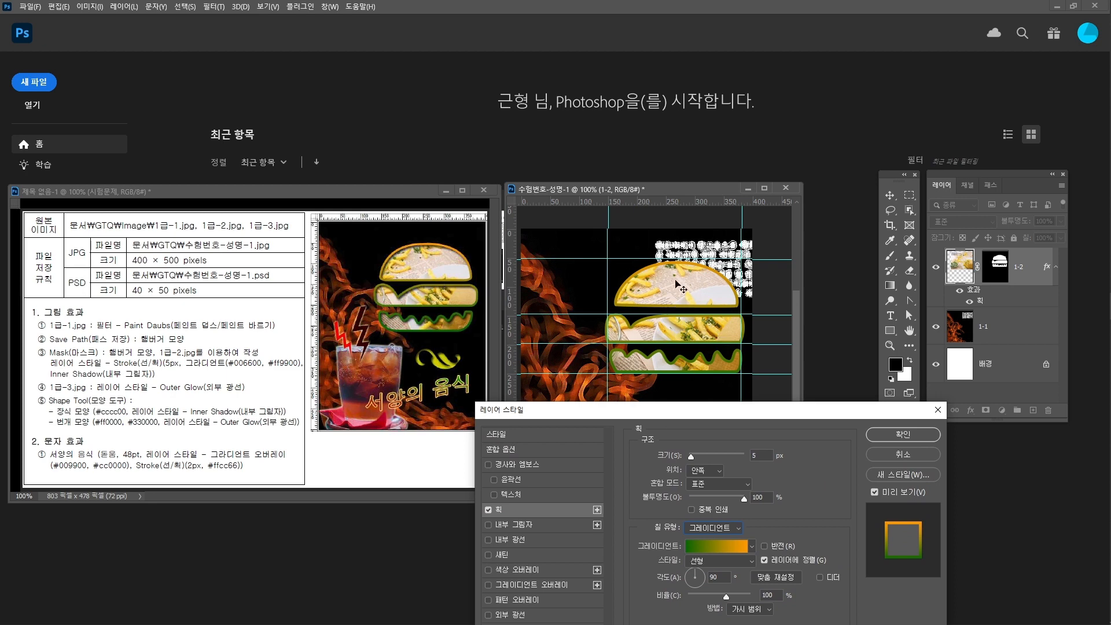
left_click_drag(737, 411, 792, 219)
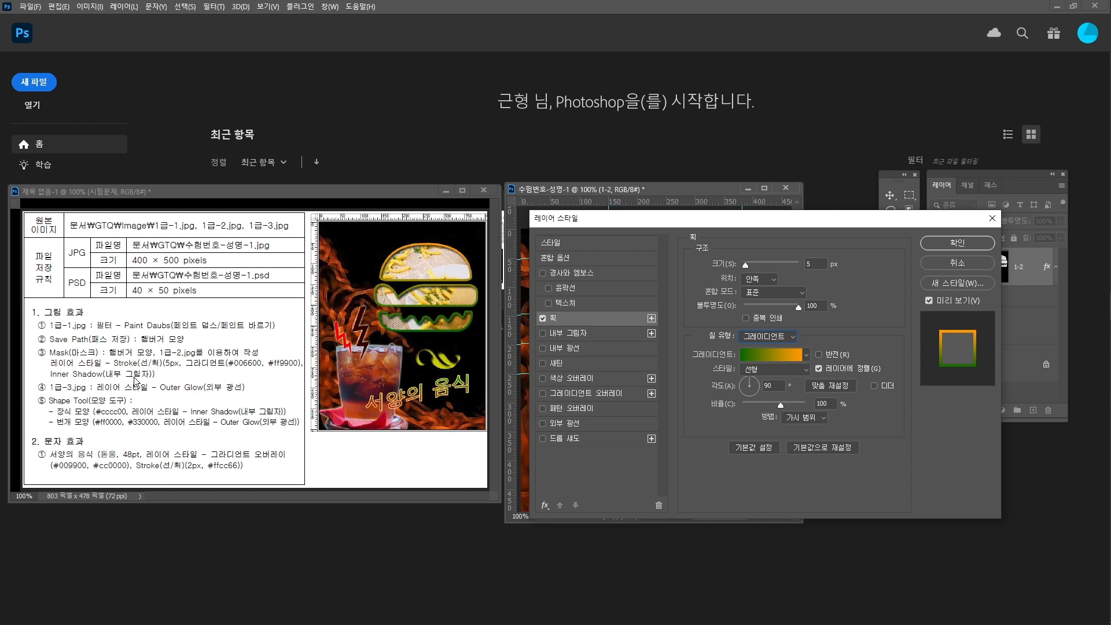
left_click(554, 338)
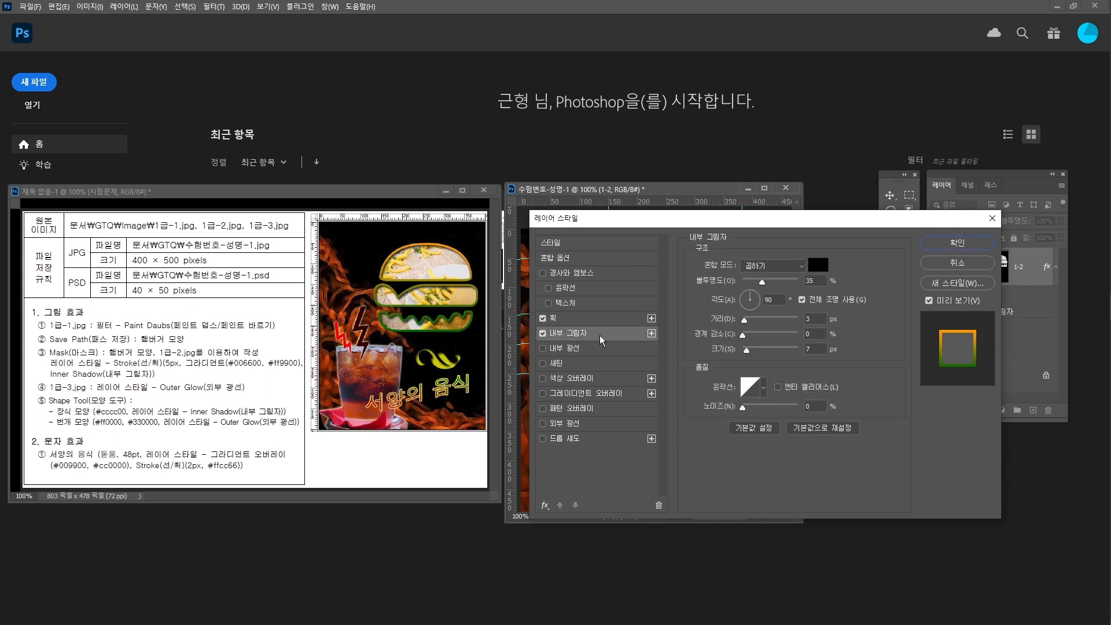
left_click_drag(746, 234, 746, 358)
key("Return")
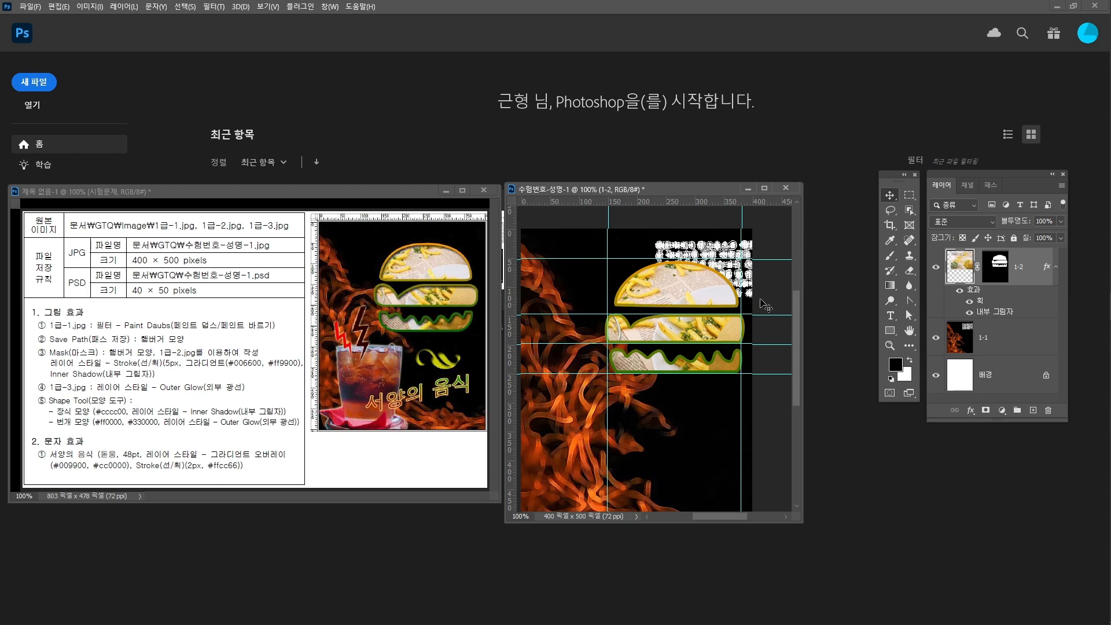
Adjust layer 1-2's Inner Shadow (내부 그림자) to 63% opacity, 12 px distance and 2 px size
double_click(999, 315)
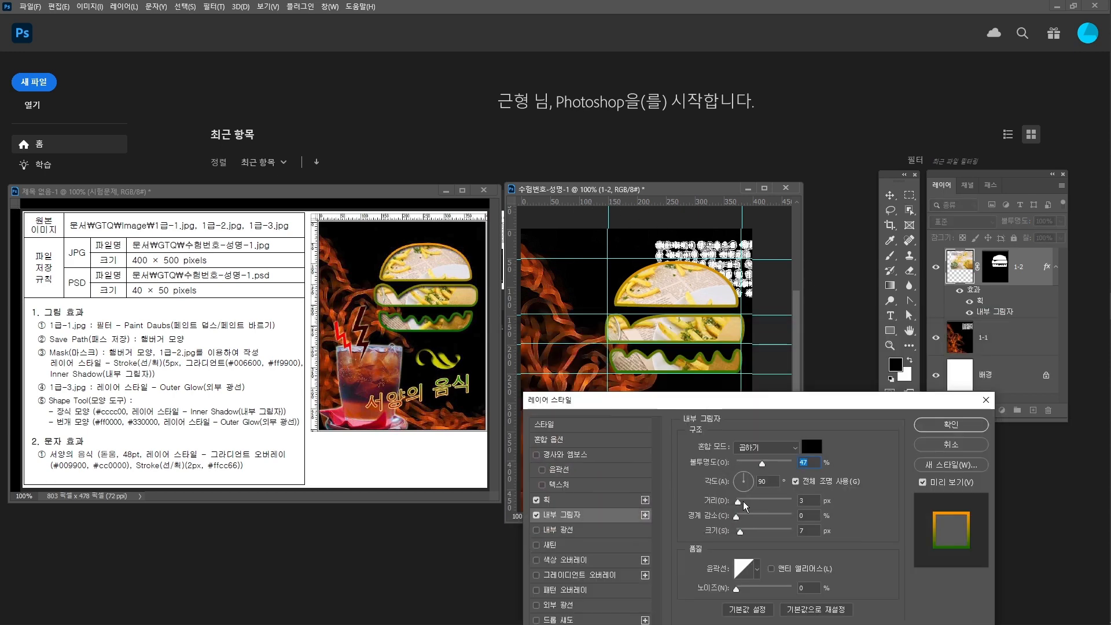
left_click_drag(741, 502, 745, 504)
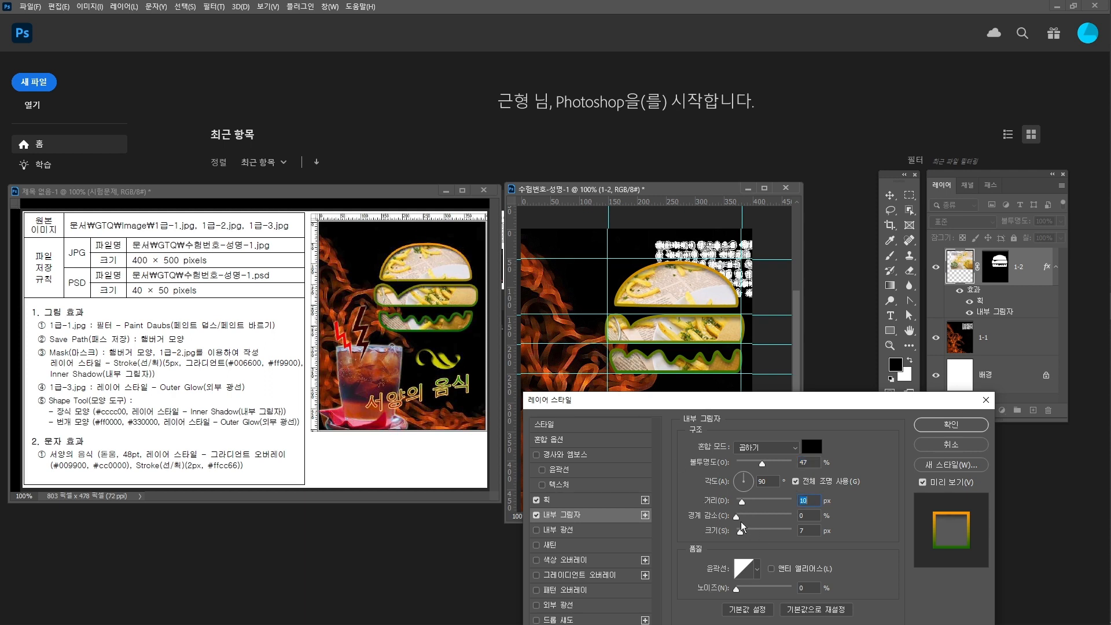
left_click_drag(741, 531, 740, 533)
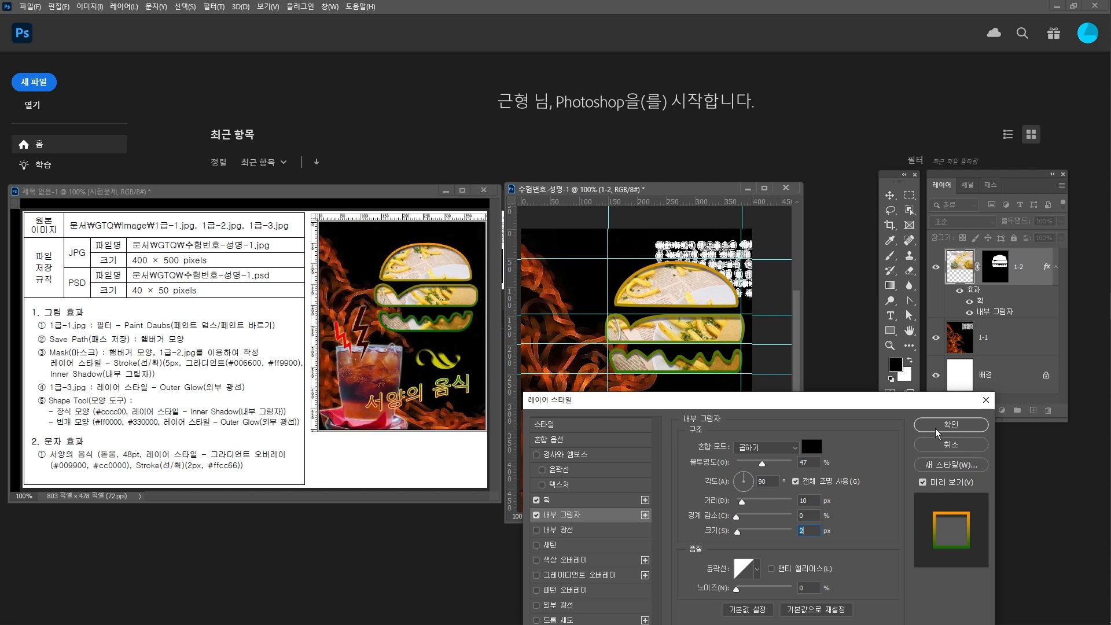
left_click_drag(820, 402, 825, 389)
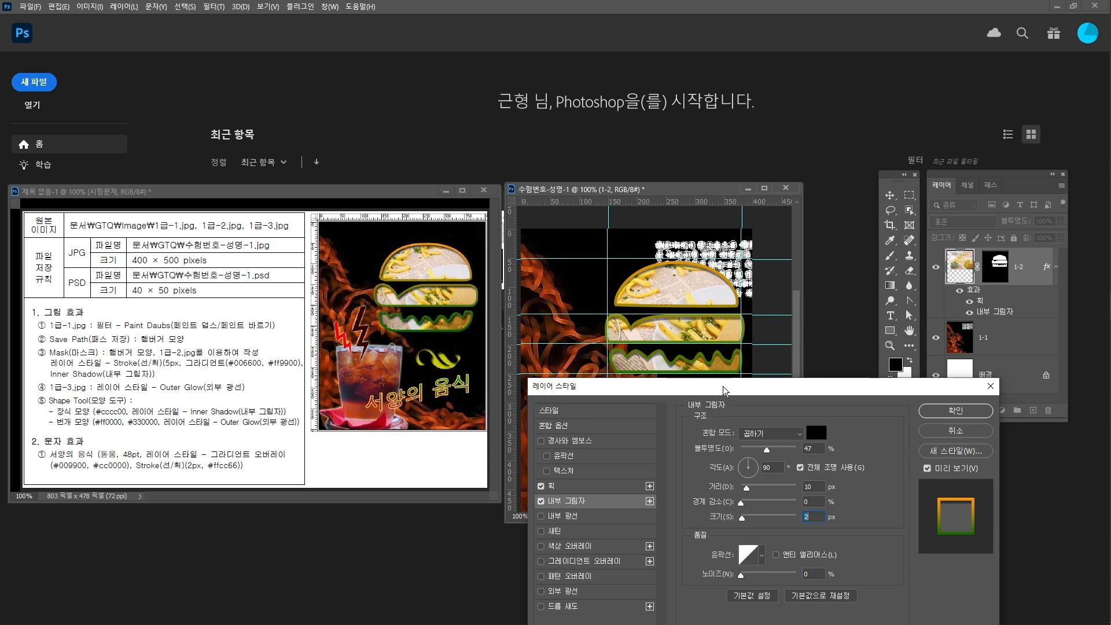
left_click_drag(727, 391, 715, 389)
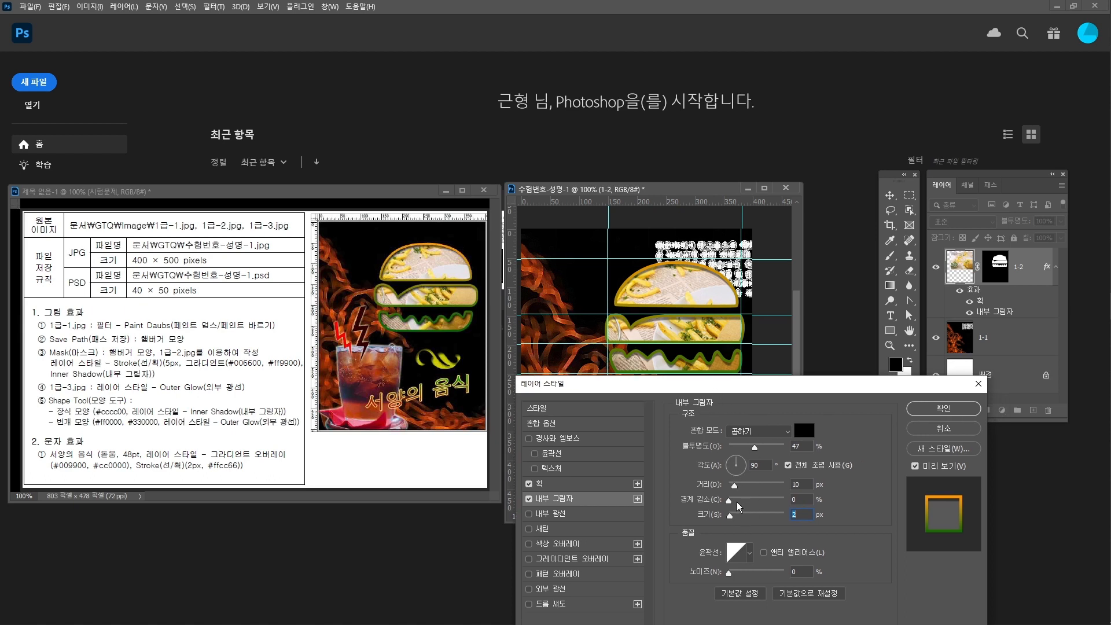
left_click_drag(735, 485, 736, 485)
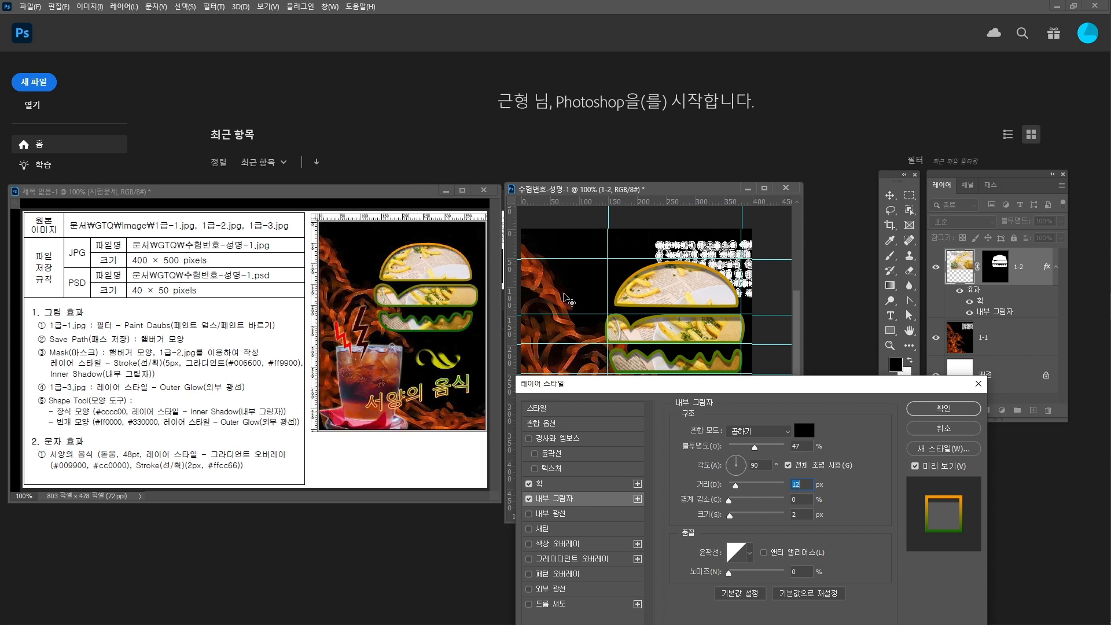
left_click_drag(756, 450, 765, 451)
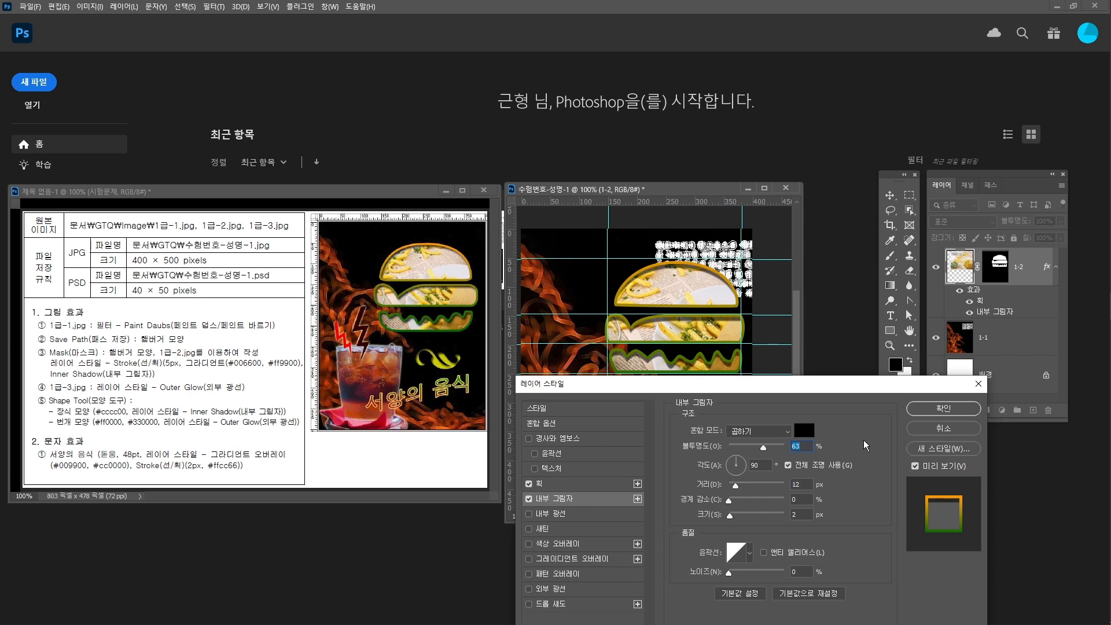
left_click(943, 408)
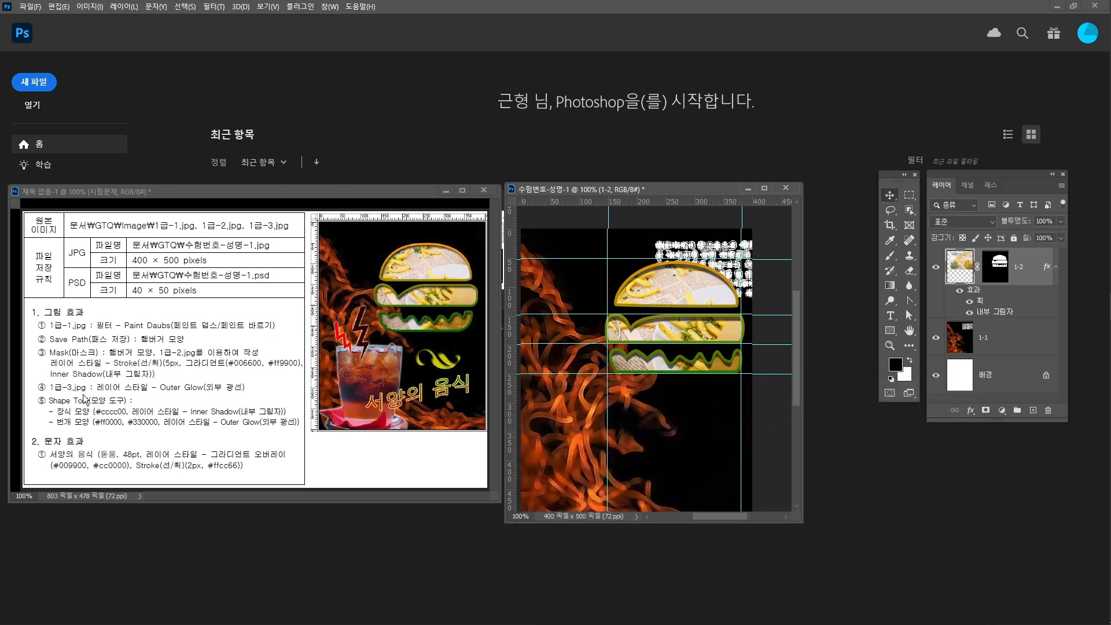
Open the source image 1급-3.jpg from the GTQ Image folder
left_click(29, 7)
left_click(45, 30)
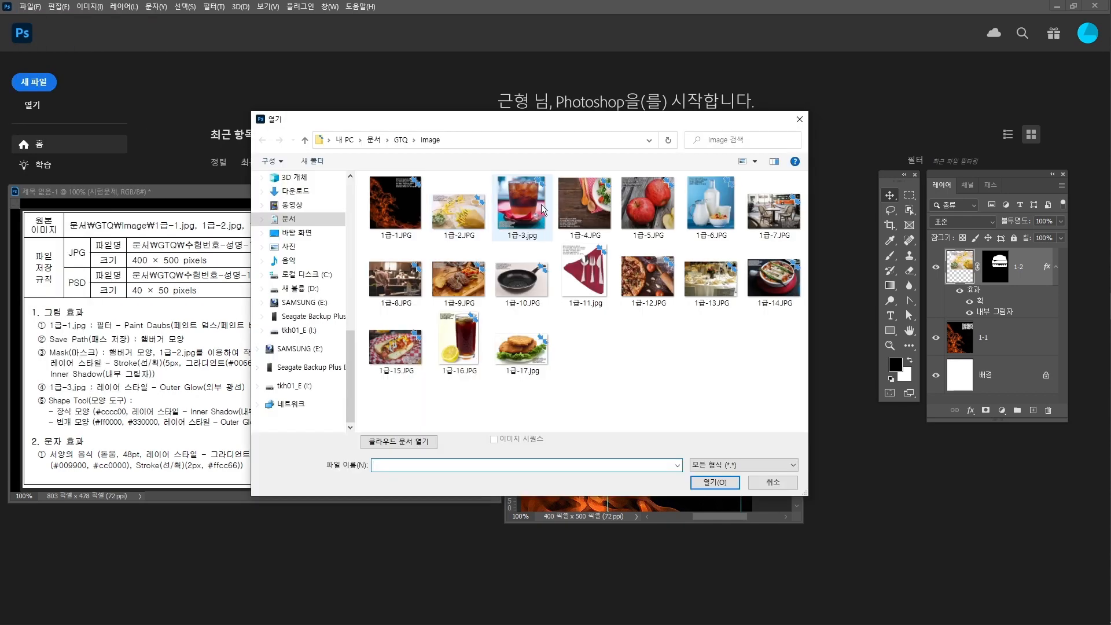
left_click(540, 204)
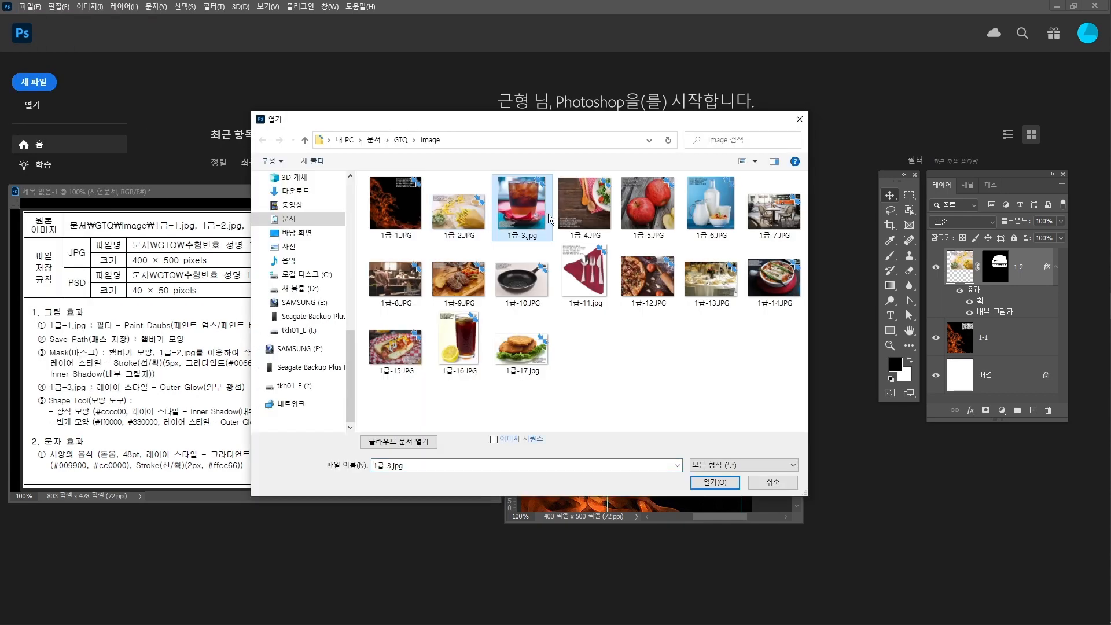
left_click(716, 490)
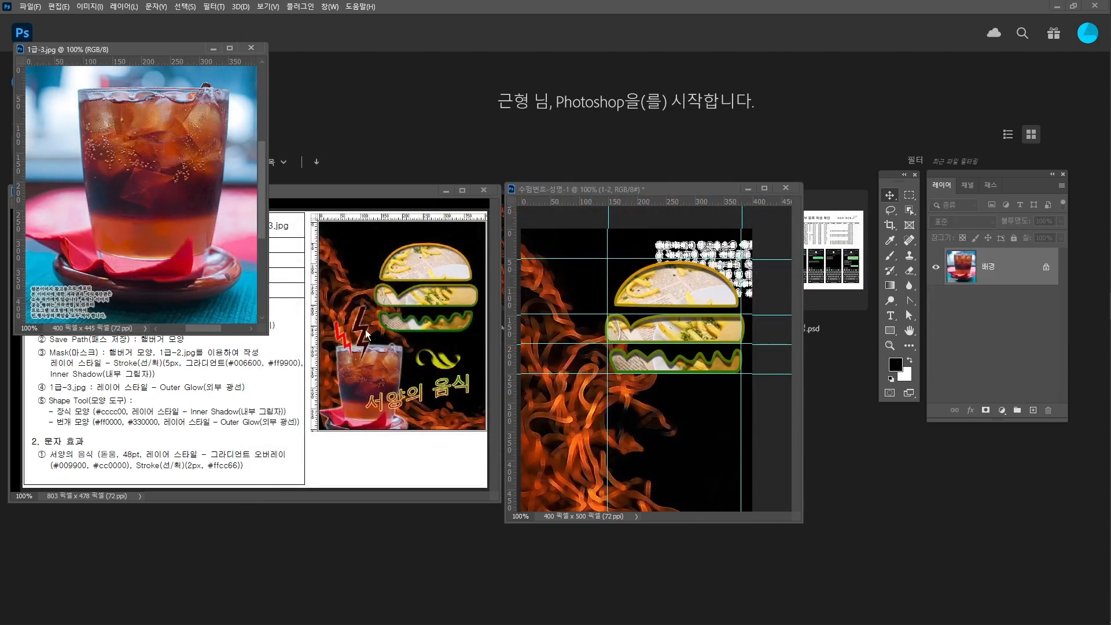
Select the drink glass with its saucer using the Object Selection tool (개체 선택 도구) and copy it into the 수험번호-성명-1 document
right_click(908, 215)
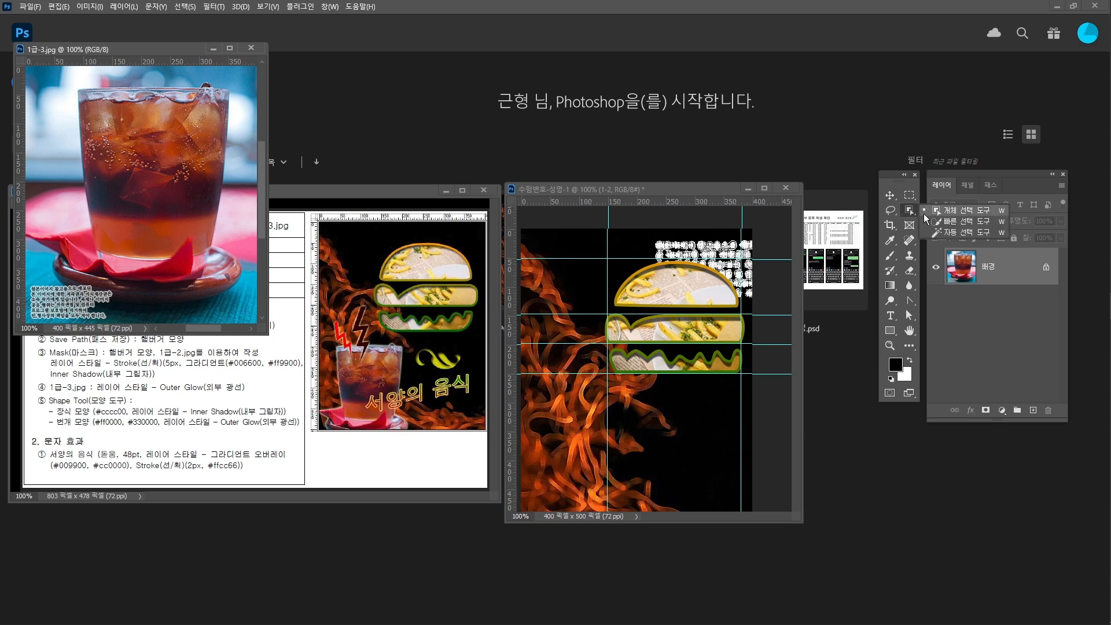
left_click(971, 212)
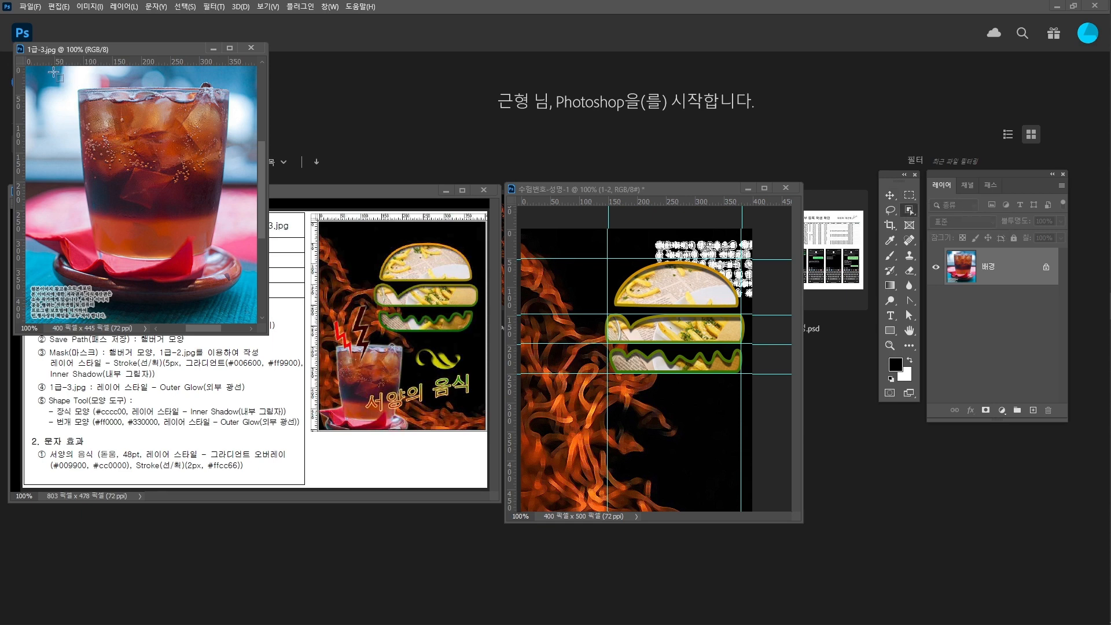
left_click_drag(54, 72, 244, 311)
key("v")
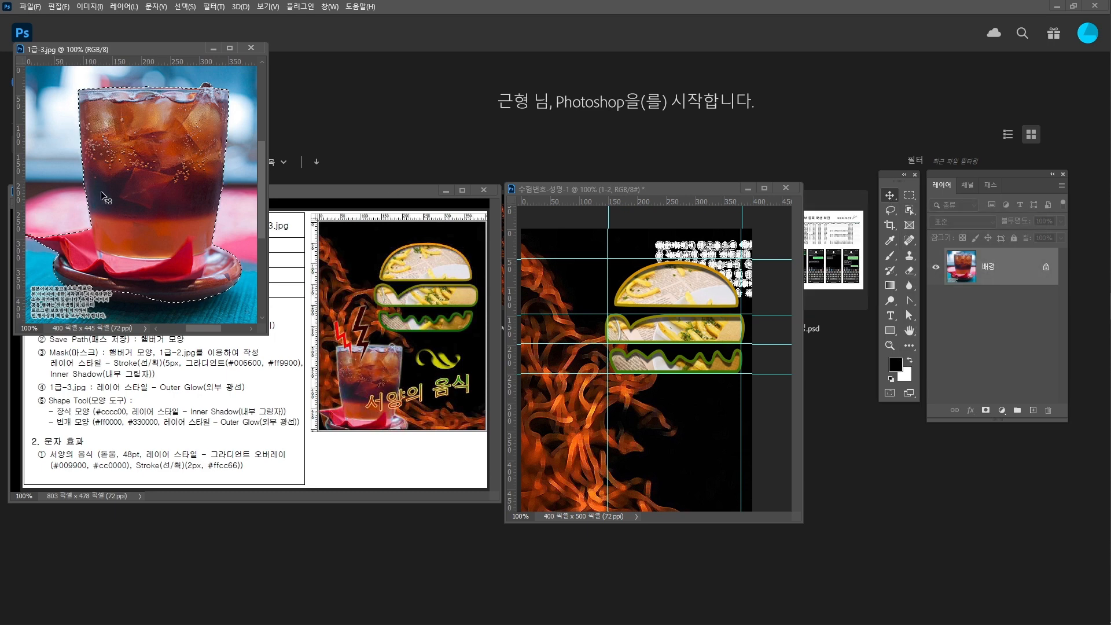
left_click_drag(152, 198, 633, 409)
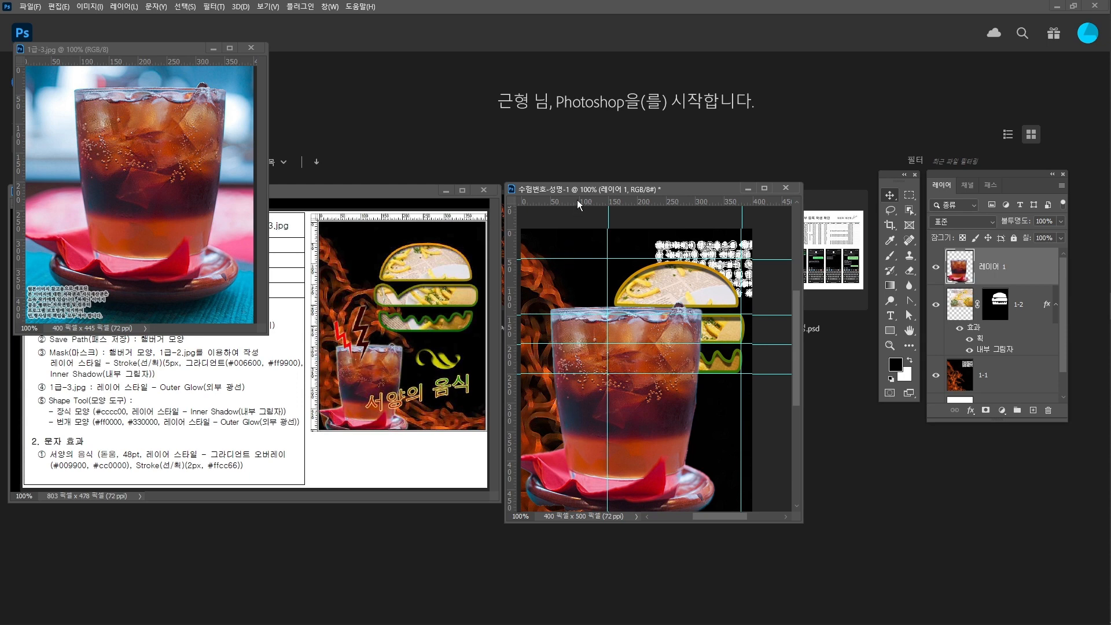
Add a horizontal guide at about 300 px in 수험번호-성명-1 and close 1급-3.jpg
left_click_drag(580, 203, 589, 403)
left_click(251, 48)
double_click(988, 269)
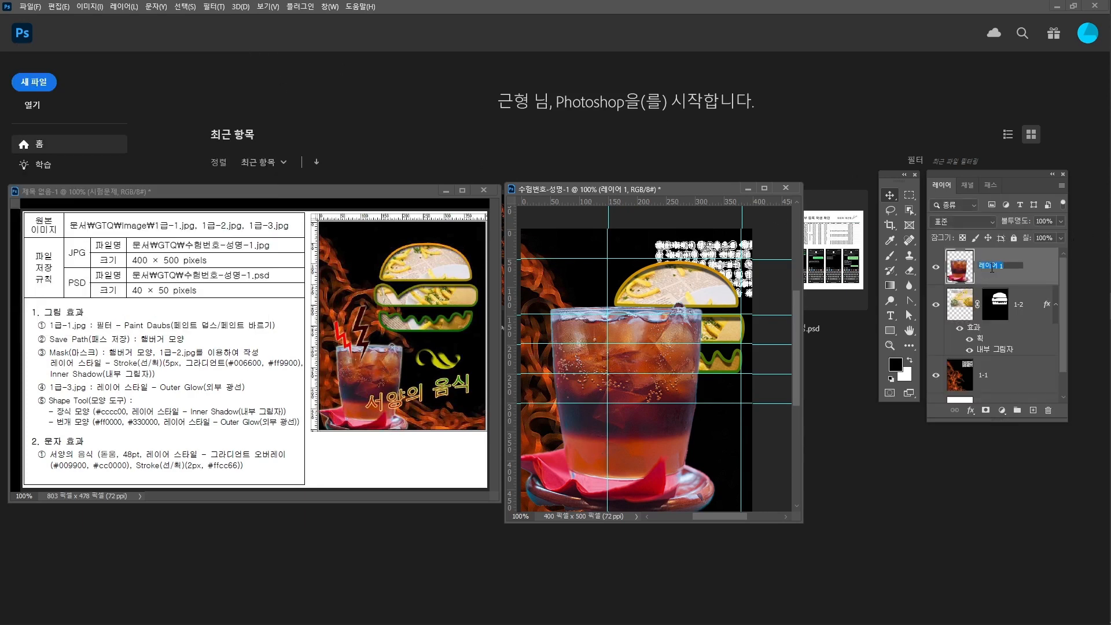
type("103")
key("Return")
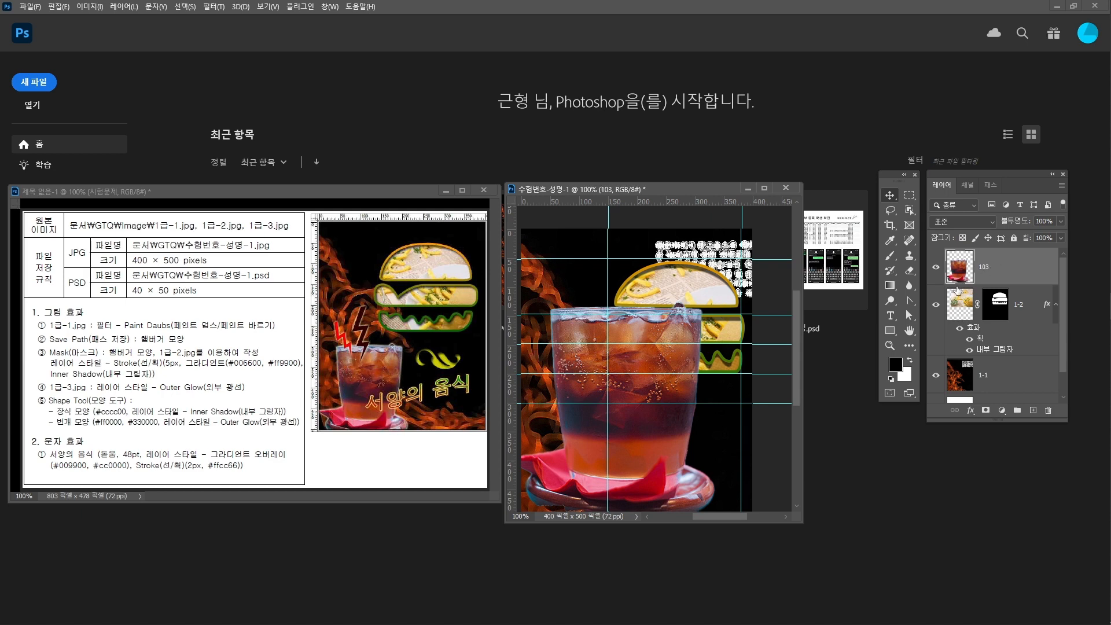
Rename the drink glass layer to 1-3
double_click(985, 267)
type("1-3")
key("Return")
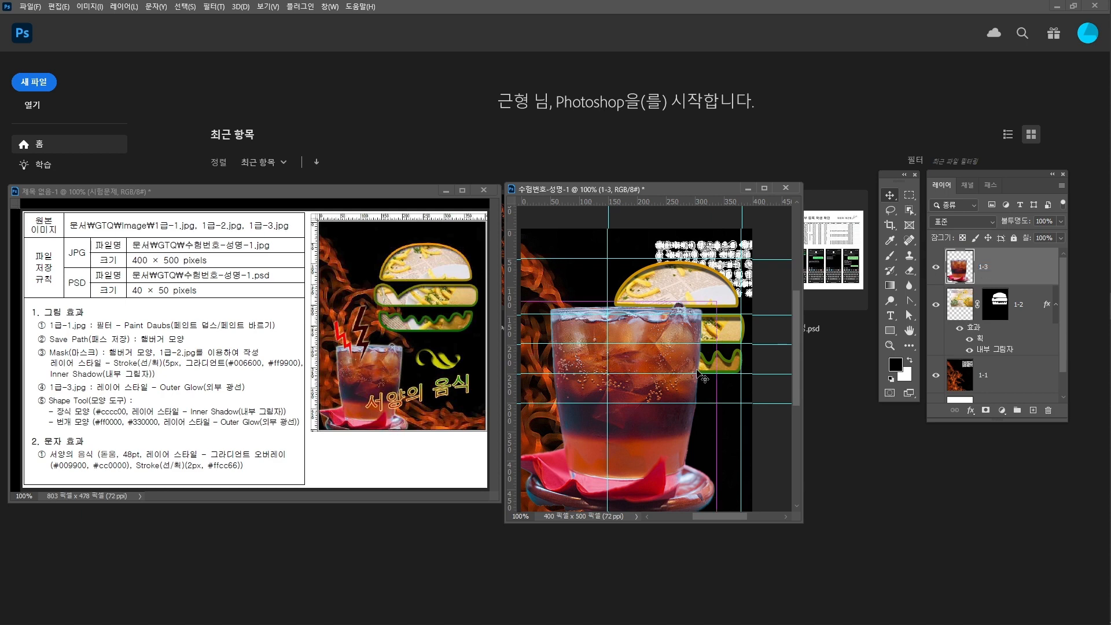
Scale the glass down with Free Transform and place it in the canvas's lower-left corner, its rim at the lowest horizontal guide
key("ctrl+t")
left_click_drag(712, 298, 607, 385)
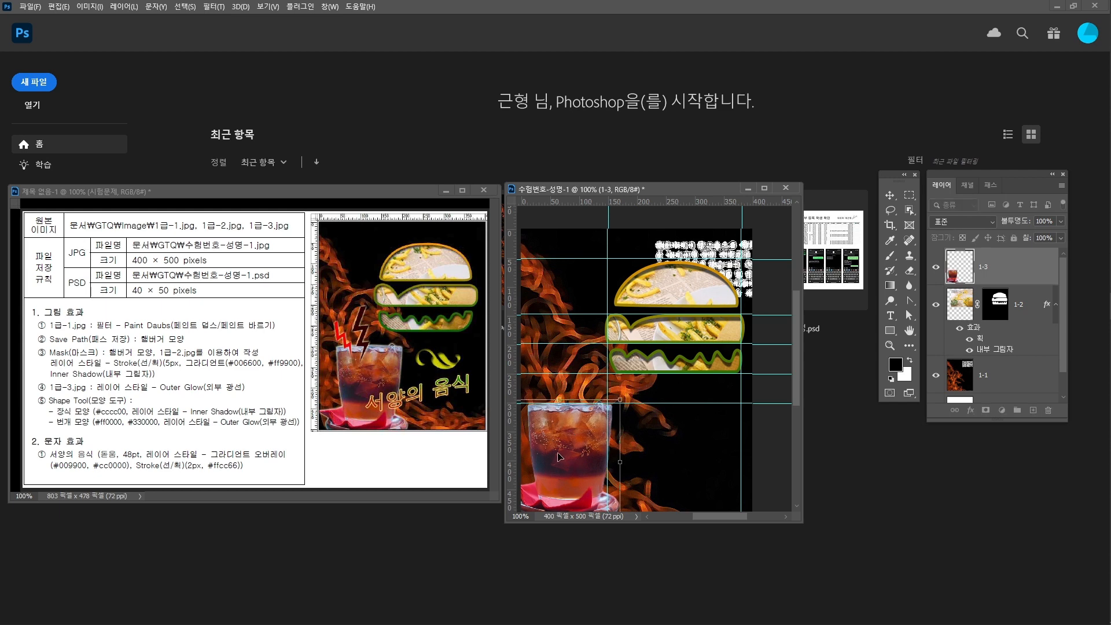
left_click_drag(559, 457, 567, 457)
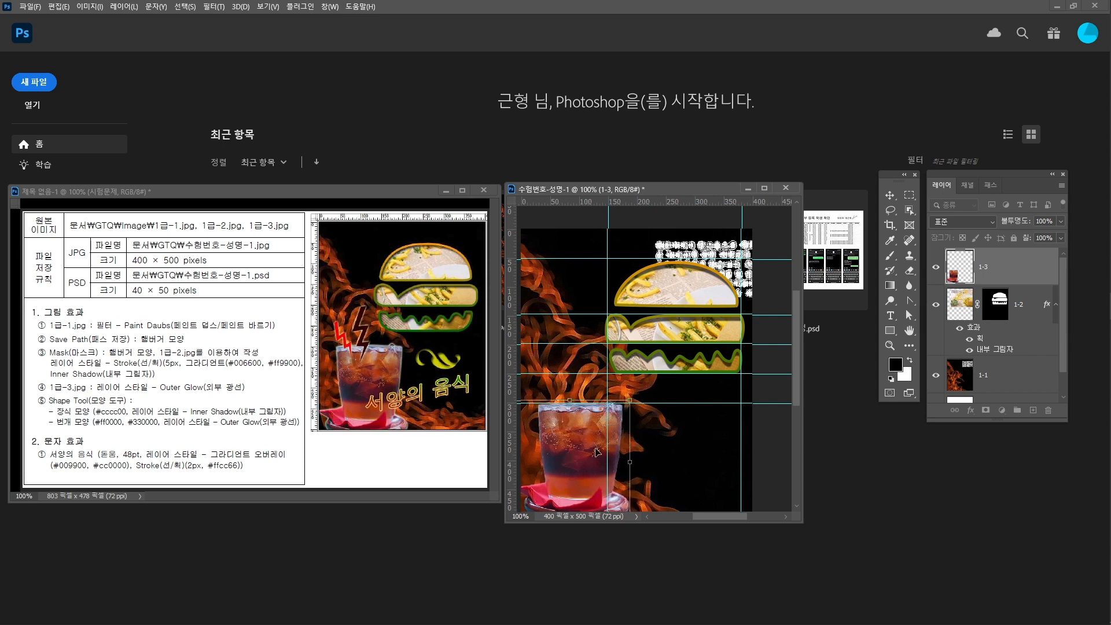
key("Return")
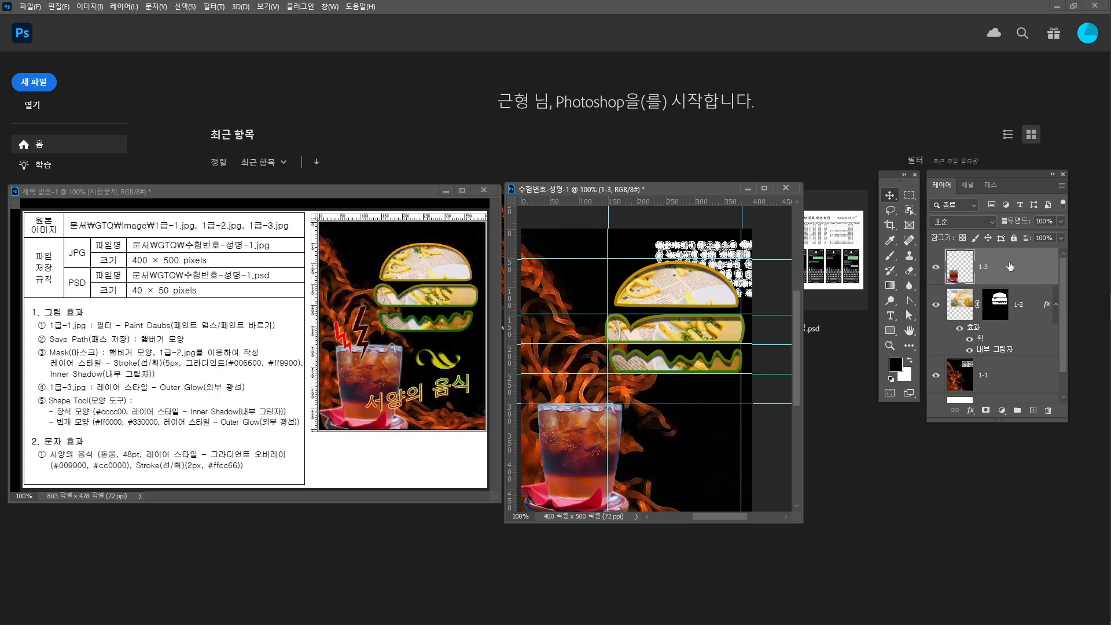
Add an Outer Glow (외부 광선) layer style with its default settings to layer 1-3
double_click(1039, 263)
left_click_drag(773, 327, 712, 293)
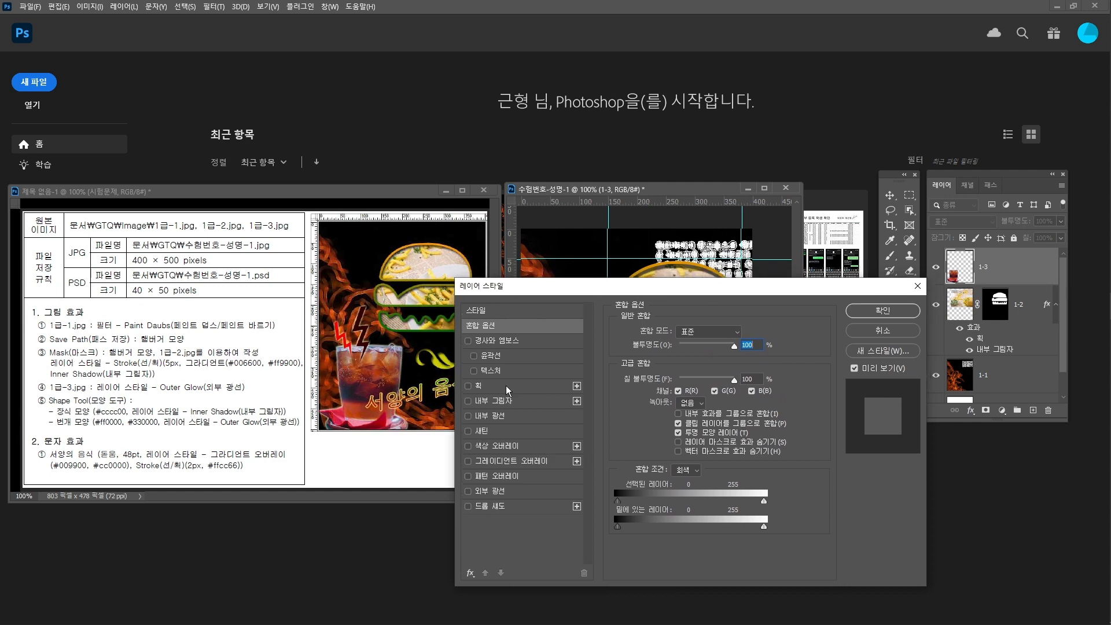
left_click(497, 493)
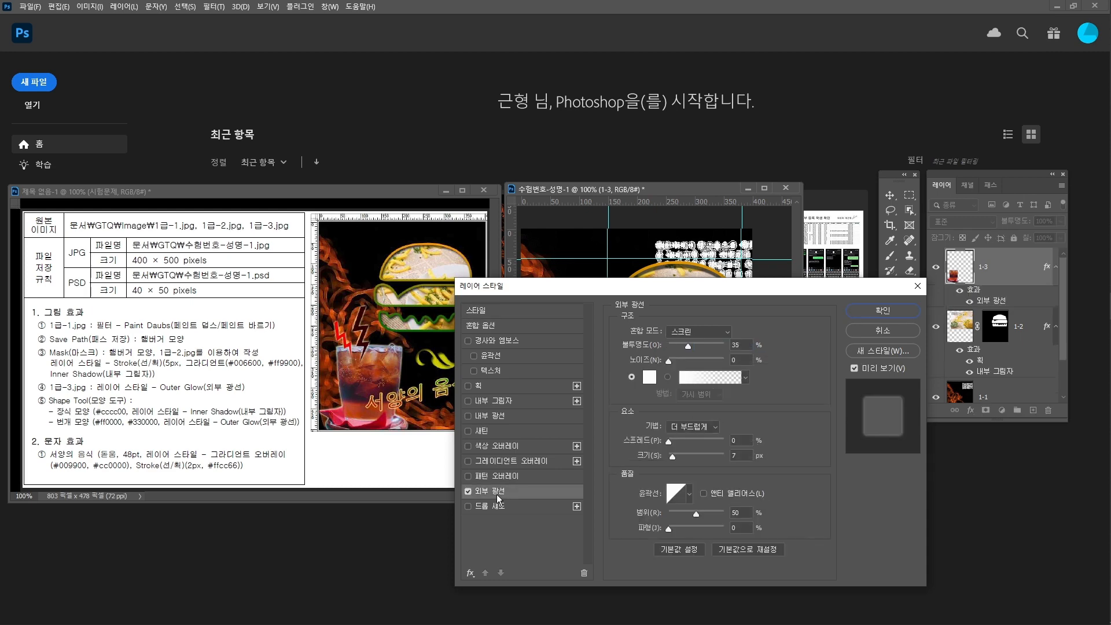
left_click_drag(624, 288, 630, 128)
left_click(910, 155)
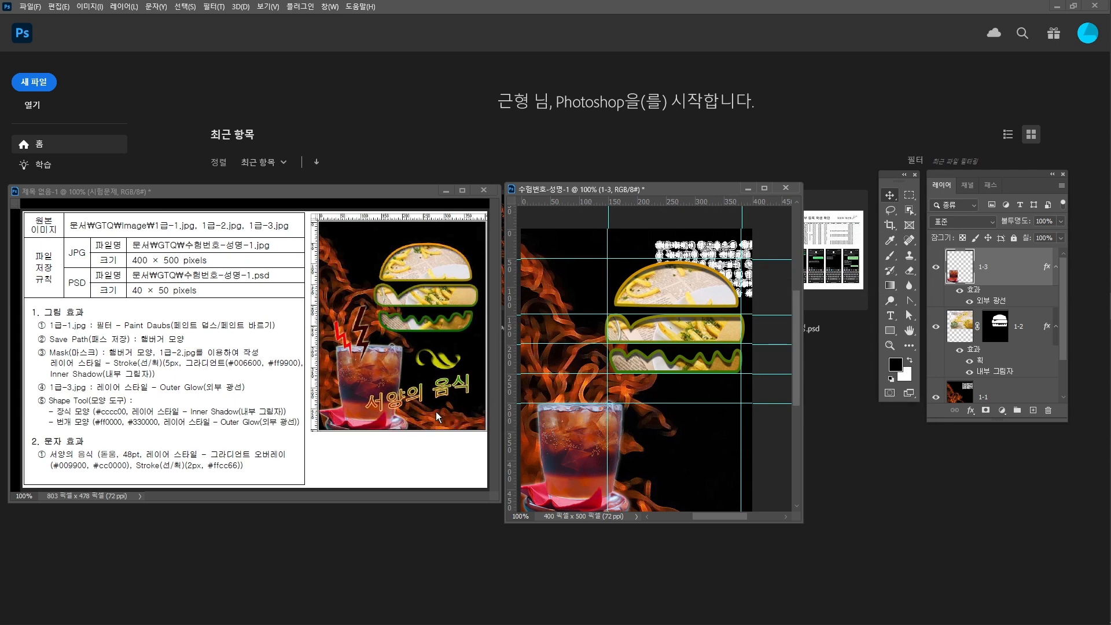
Choose the Custom Shape tool (사용자 정의 모양 도구) and show the Shapes (모양) panel
left_click_drag(506, 439, 511, 440)
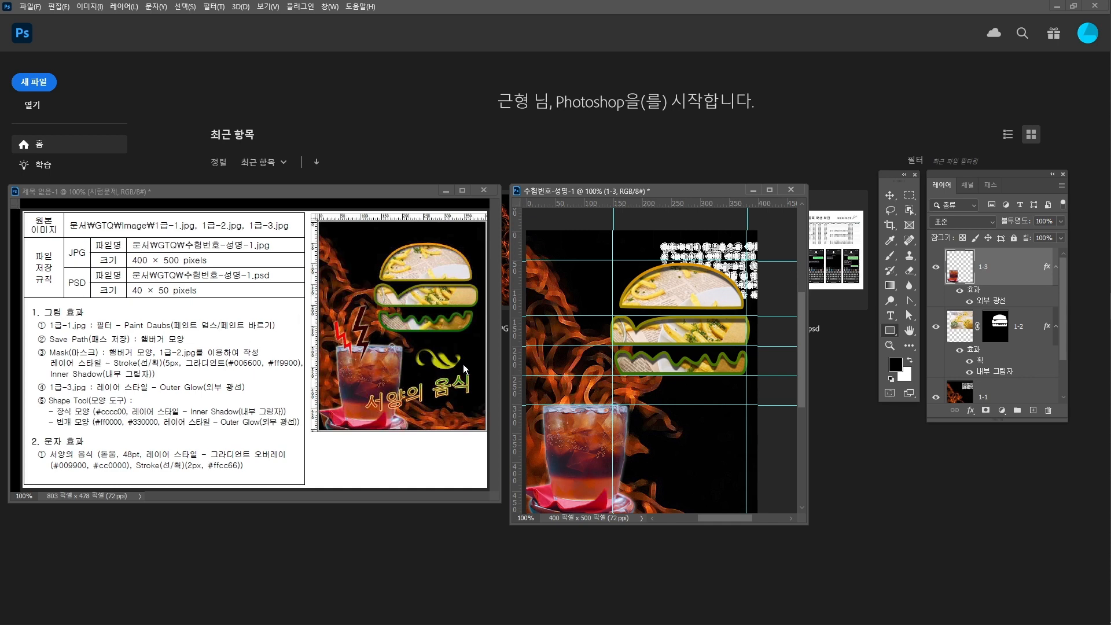
right_click(893, 332)
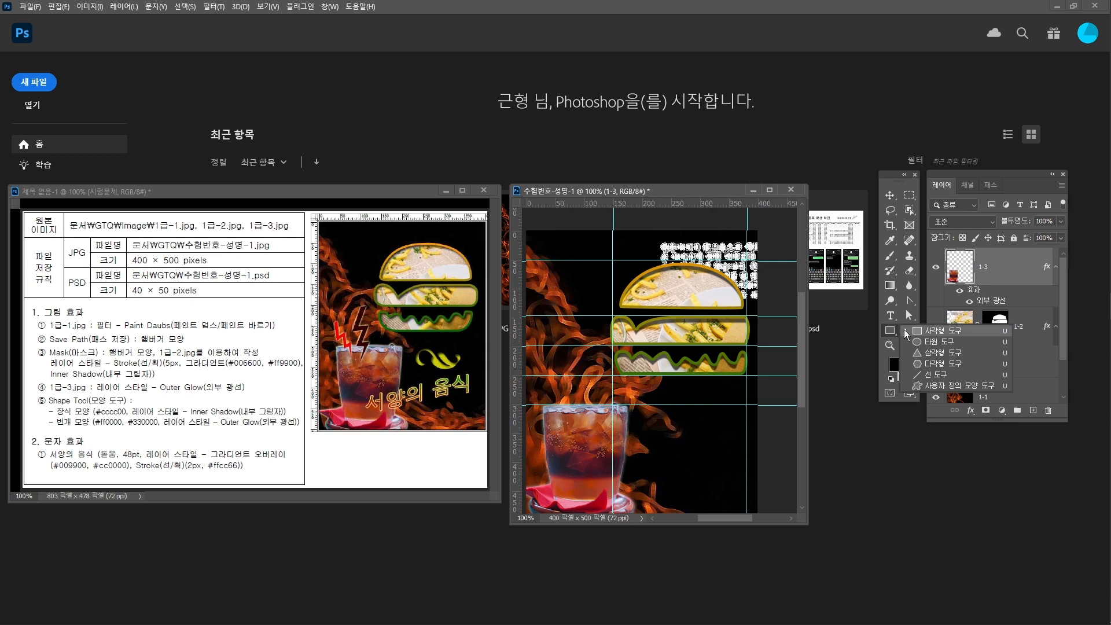
left_click(945, 387)
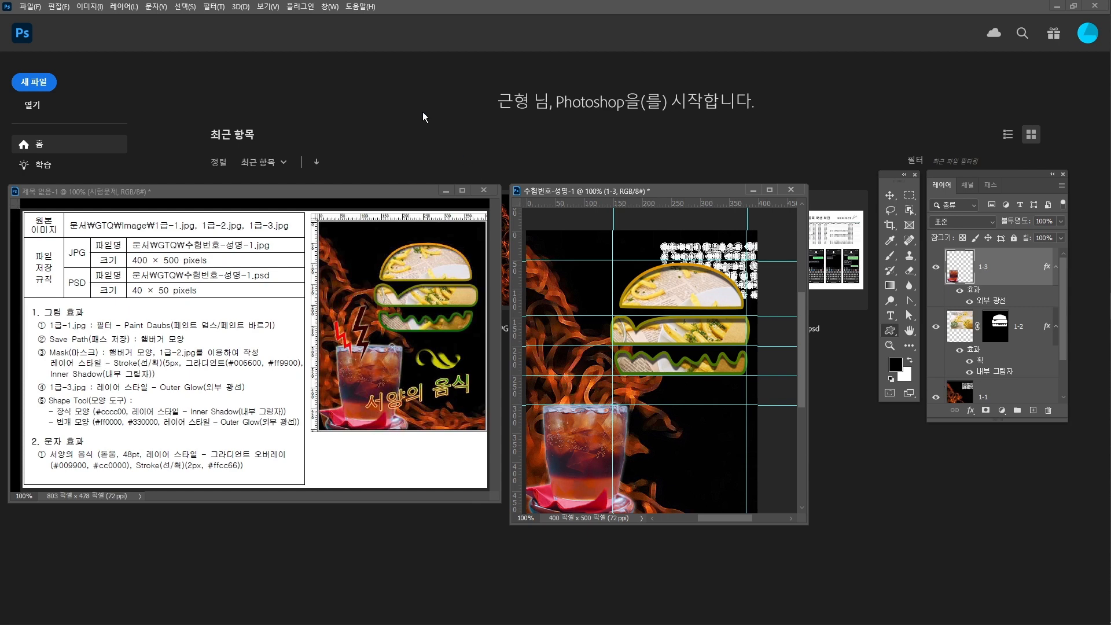
left_click(330, 7)
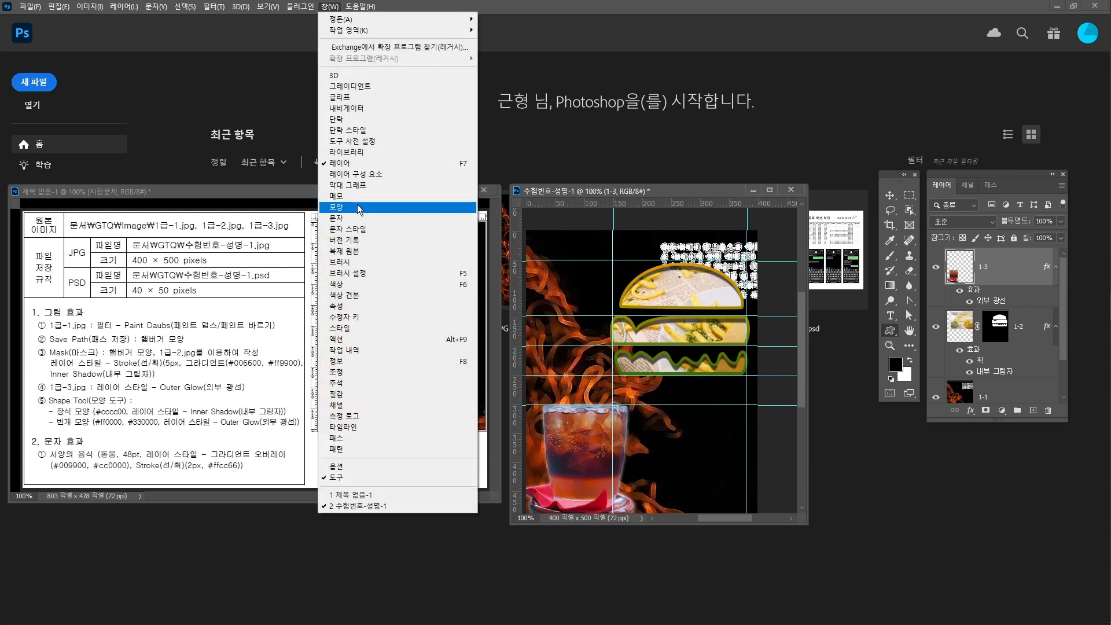
left_click(359, 209)
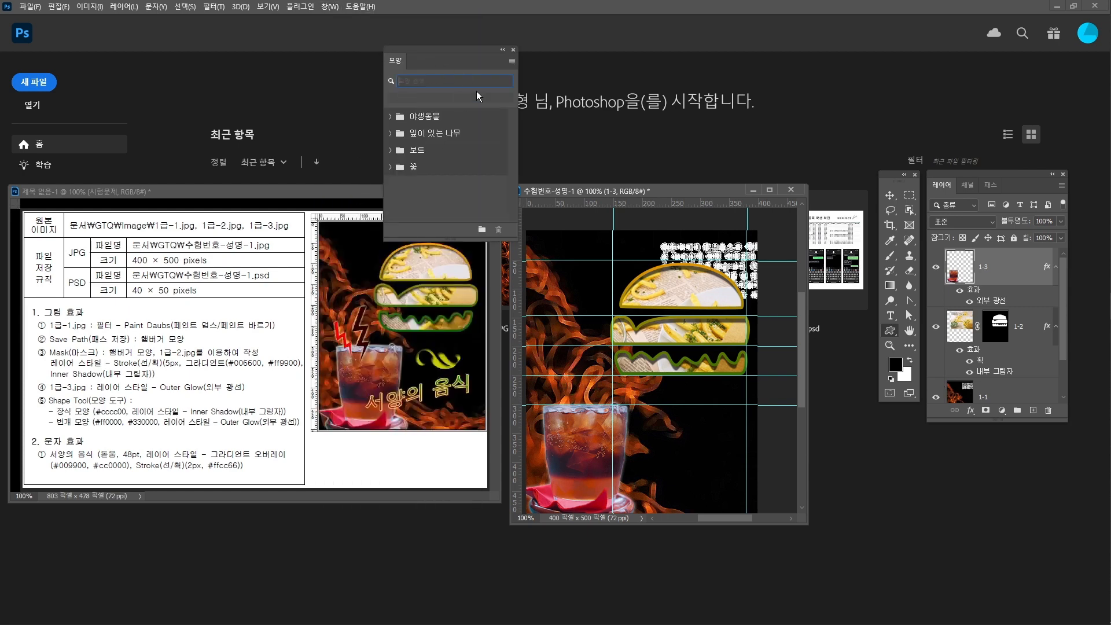
left_click_drag(461, 48, 513, 60)
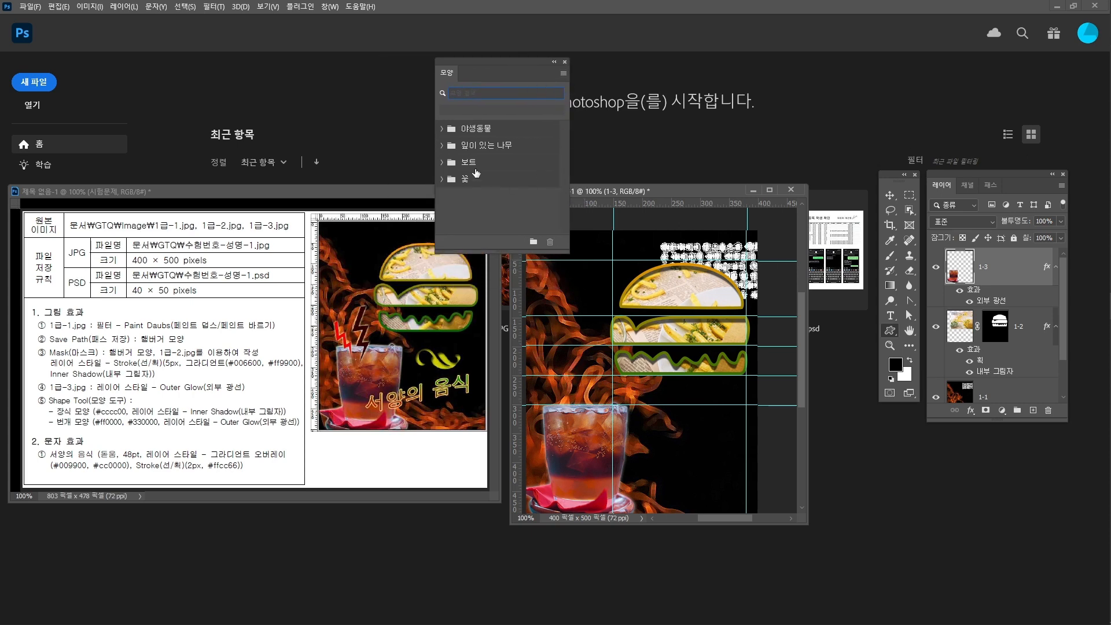
Load the legacy shapes set (레거시 모양 및 기타) and expand its group of all legacy default shapes (모든 레거시 기본 모양)
left_click(563, 73)
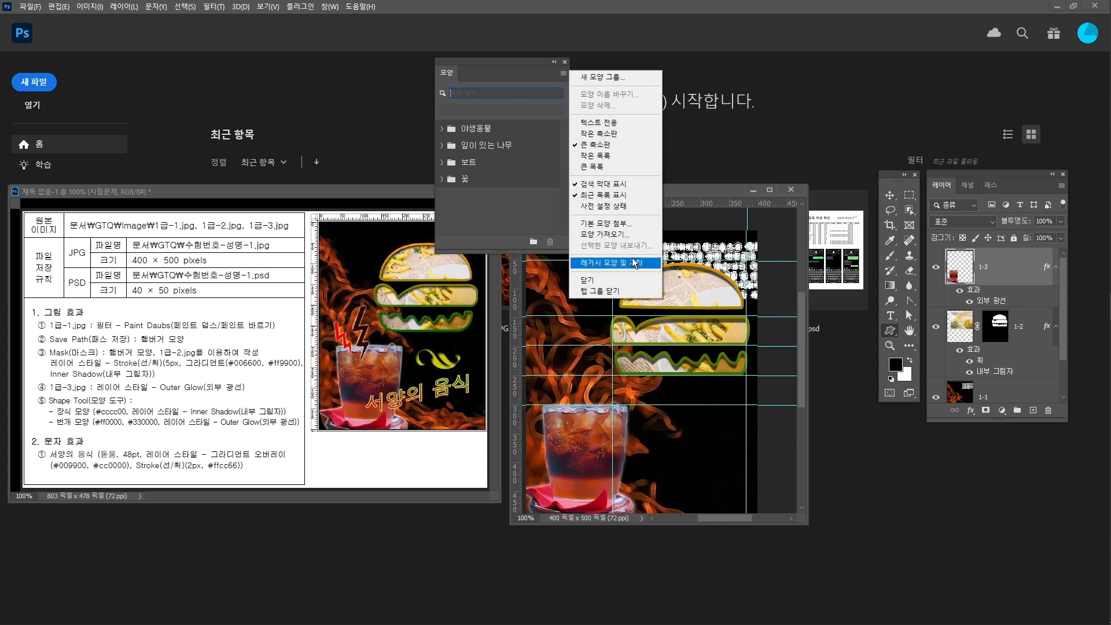
left_click(608, 263)
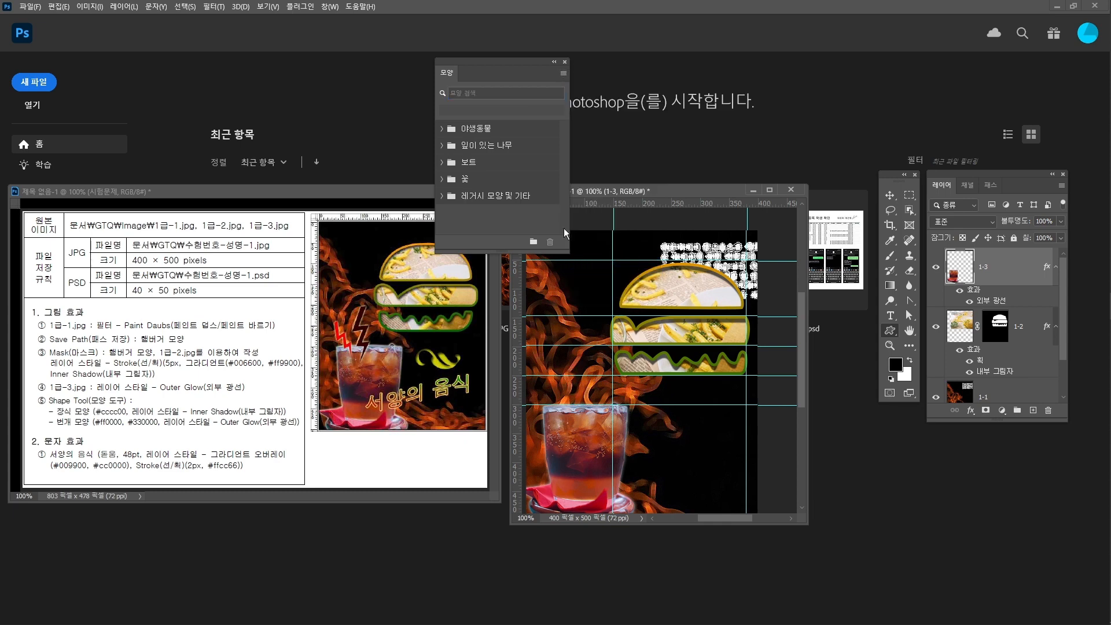
left_click(443, 196)
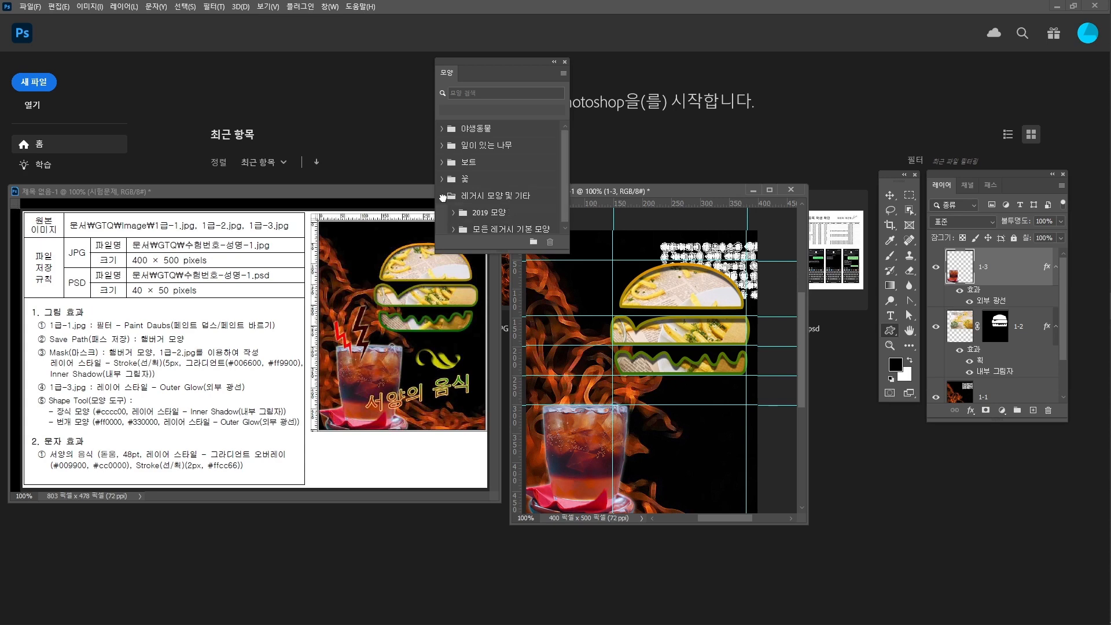
scroll(509, 209, "down", 1)
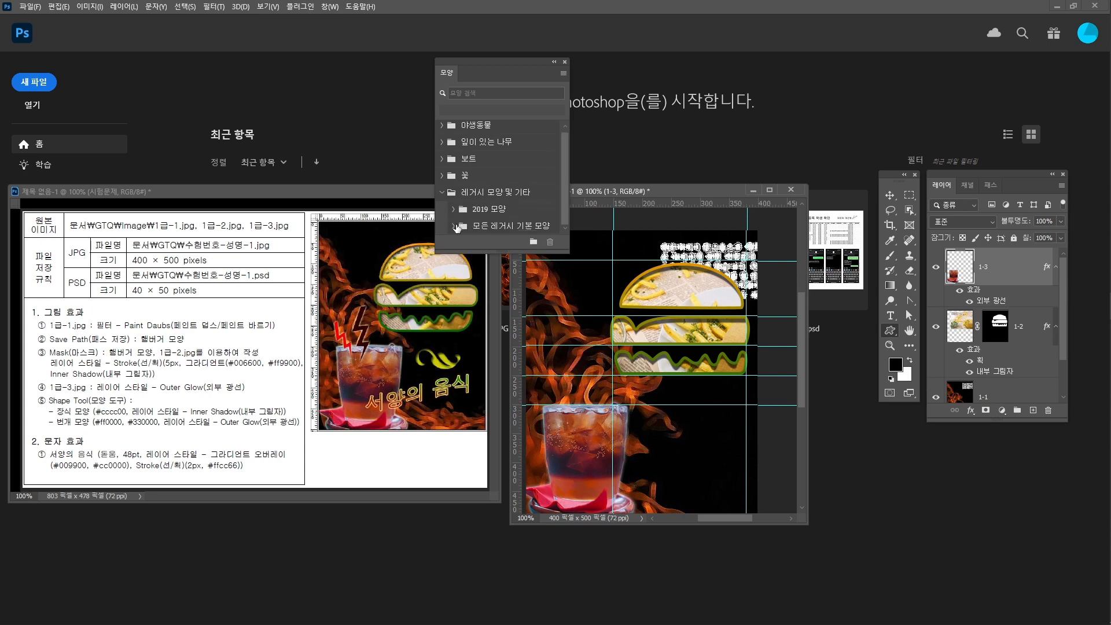
left_click(489, 224)
scroll(509, 212, "down", 2)
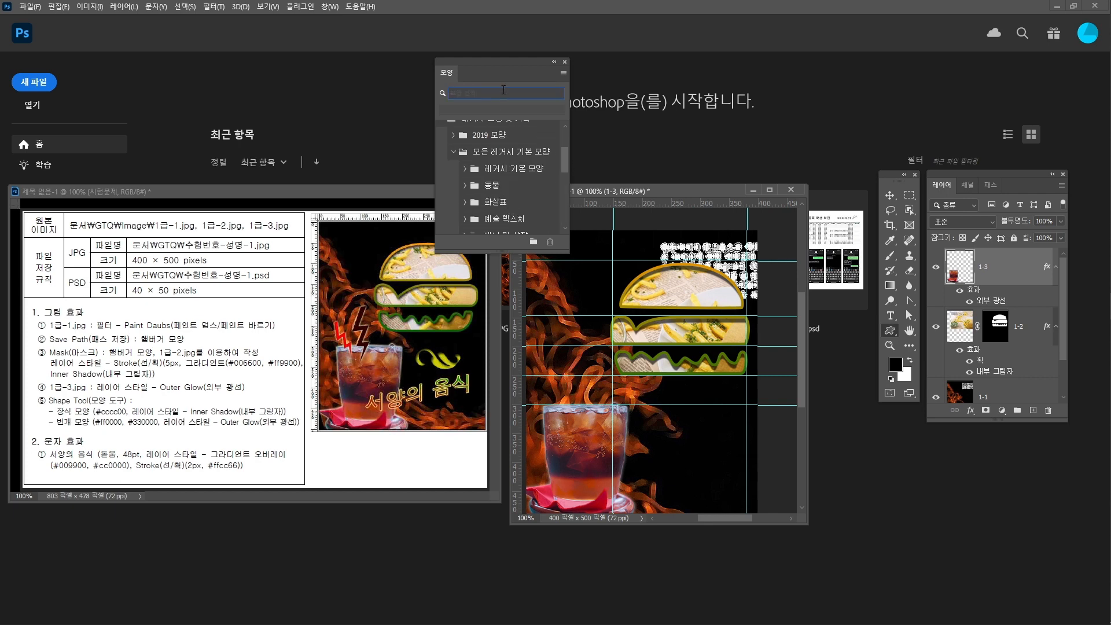
Search the shapes for 장식 and place the leaf ornament (나뭇잎 장식 2) on the canvas
type("장식")
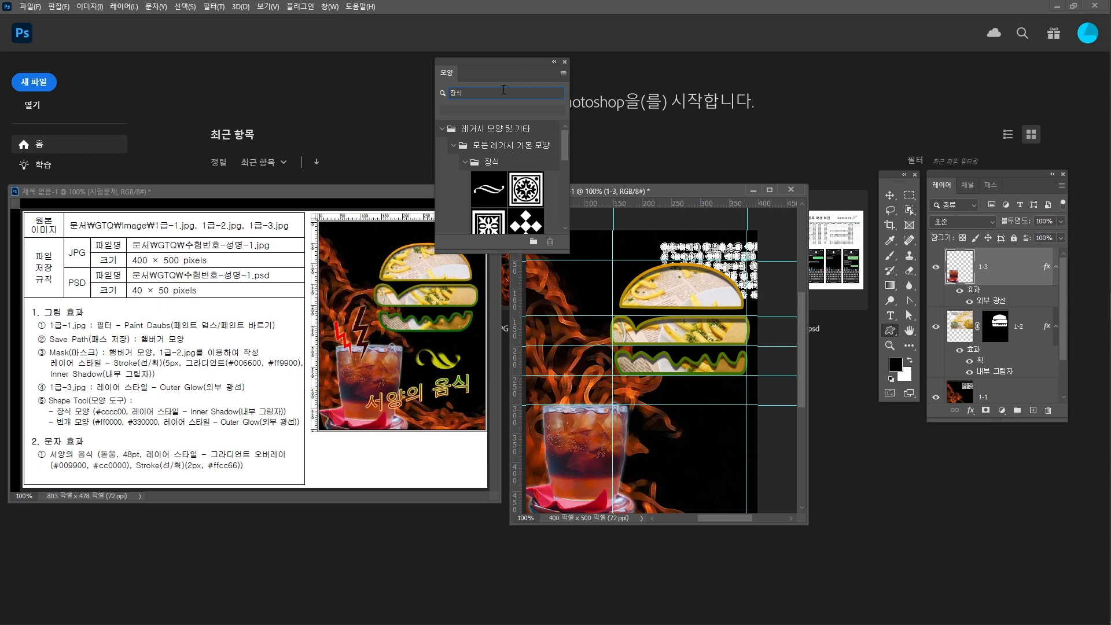
scroll(509, 183, "down", 3)
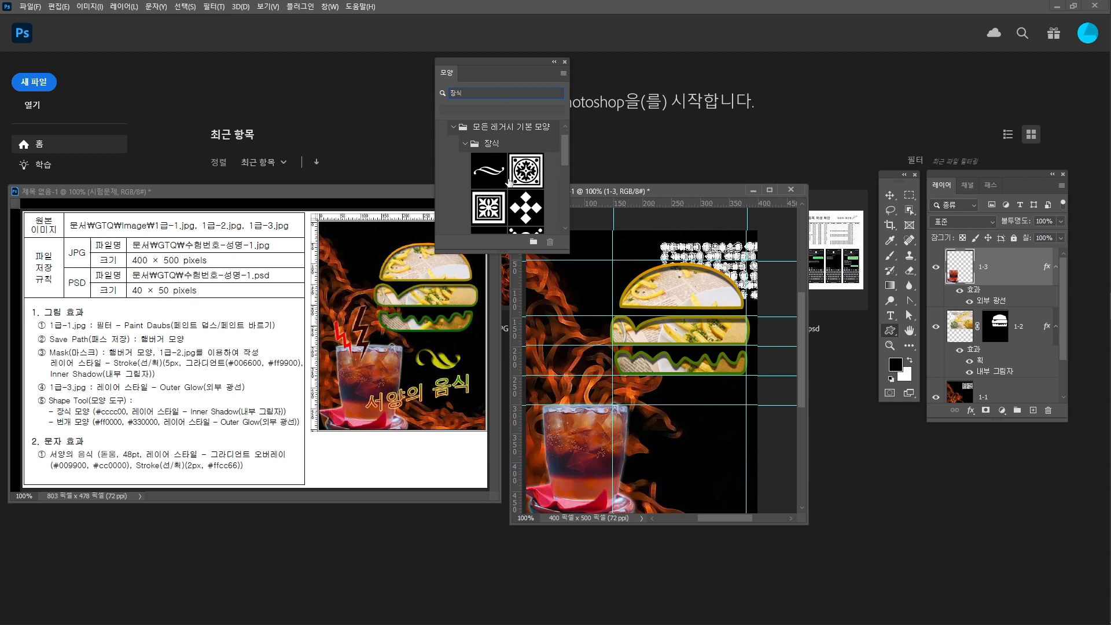
left_click_drag(569, 253, 759, 338)
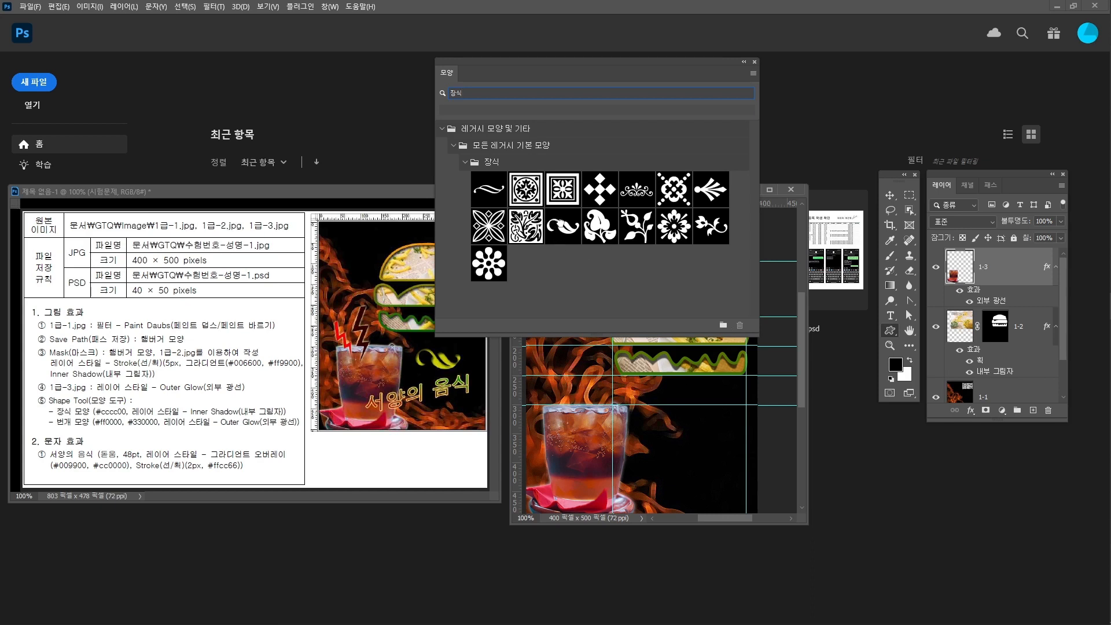
left_click(550, 220)
left_click_drag(568, 226, 685, 437)
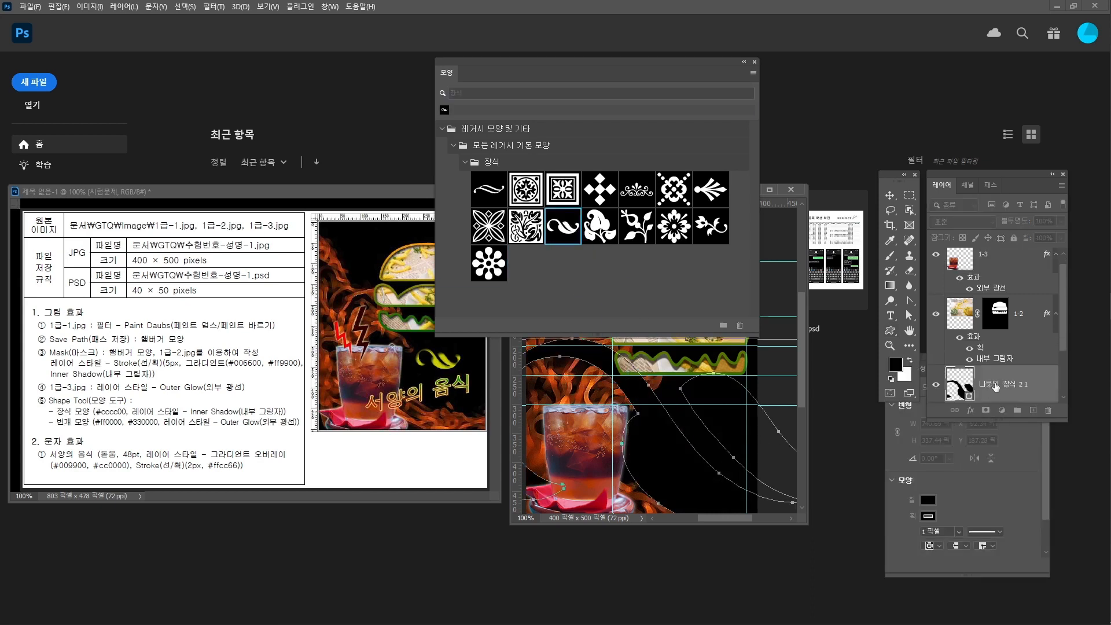
Close the Shapes (모양) panel and move the leaf ornament layer to the top of the stack, above layer 1-3
left_click_drag(495, 63, 403, 14)
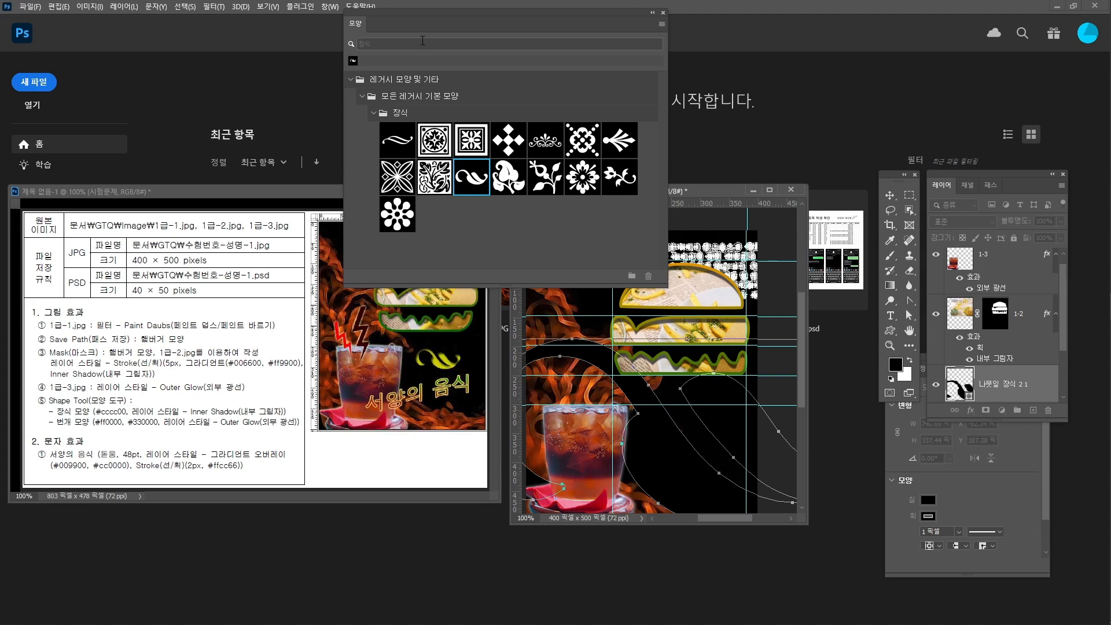
left_click(664, 12)
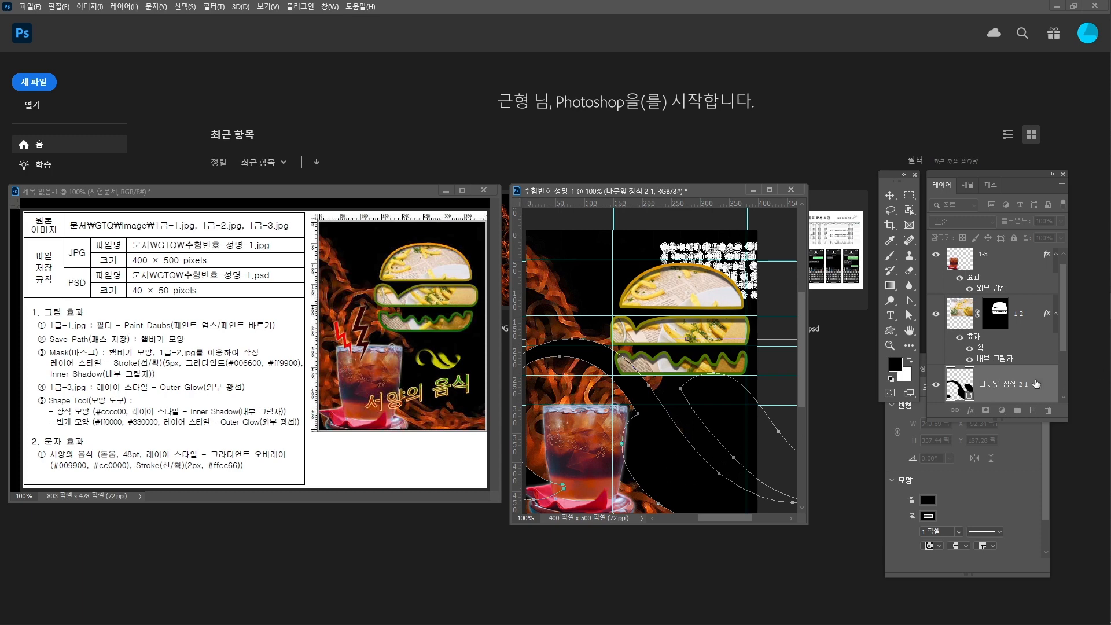
left_click(1002, 388)
left_click_drag(1001, 386, 991, 252)
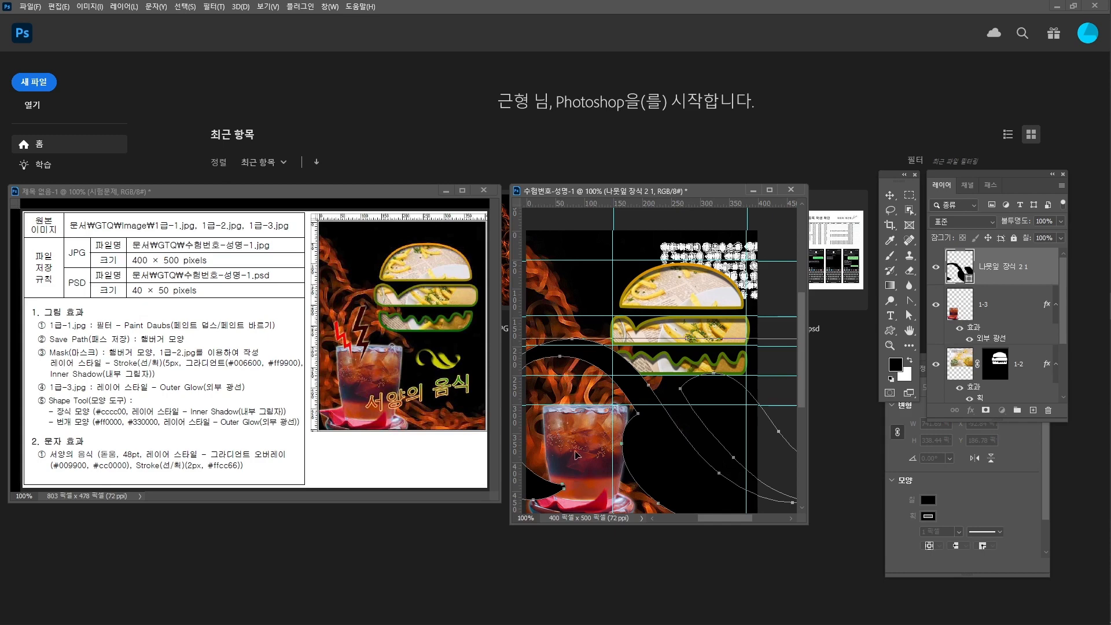
Scale the leaf ornament down to about 106 × 48 px and place it below the burger, to the right of the glass
left_click_drag(659, 452, 729, 398)
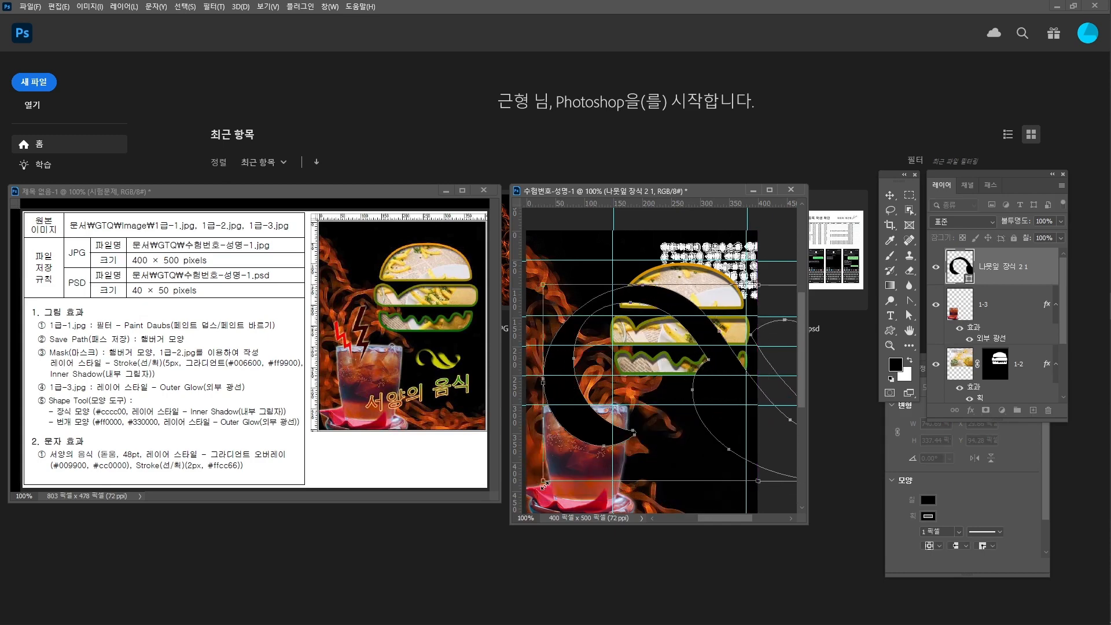
left_click_drag(543, 481, 693, 412)
left_click_drag(711, 370, 545, 417)
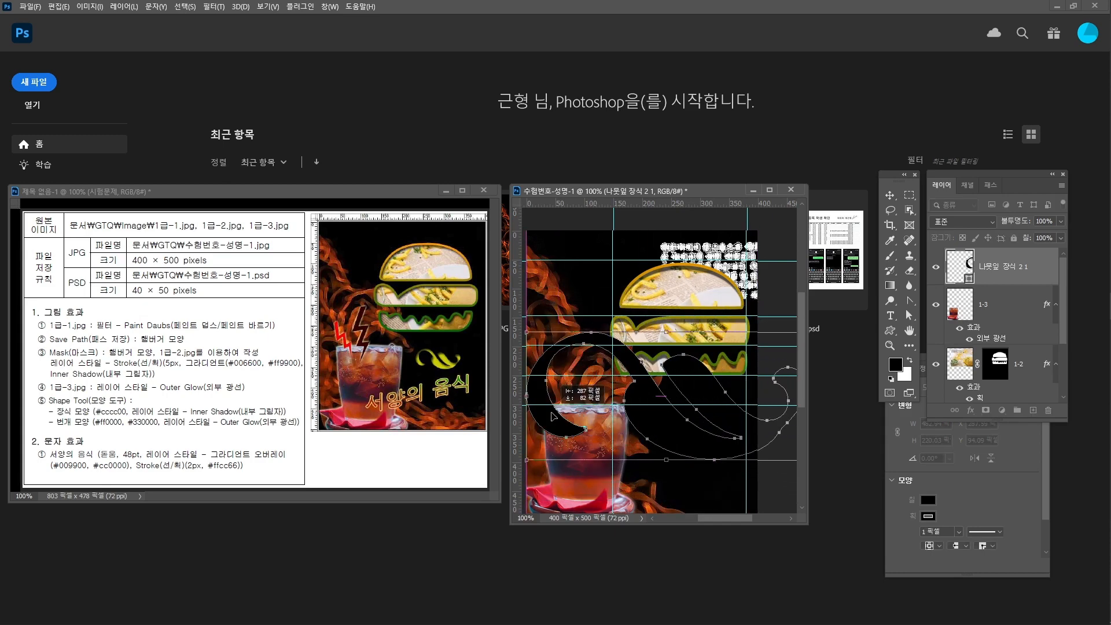
left_click_drag(525, 459, 647, 403)
left_click_drag(720, 394, 683, 446)
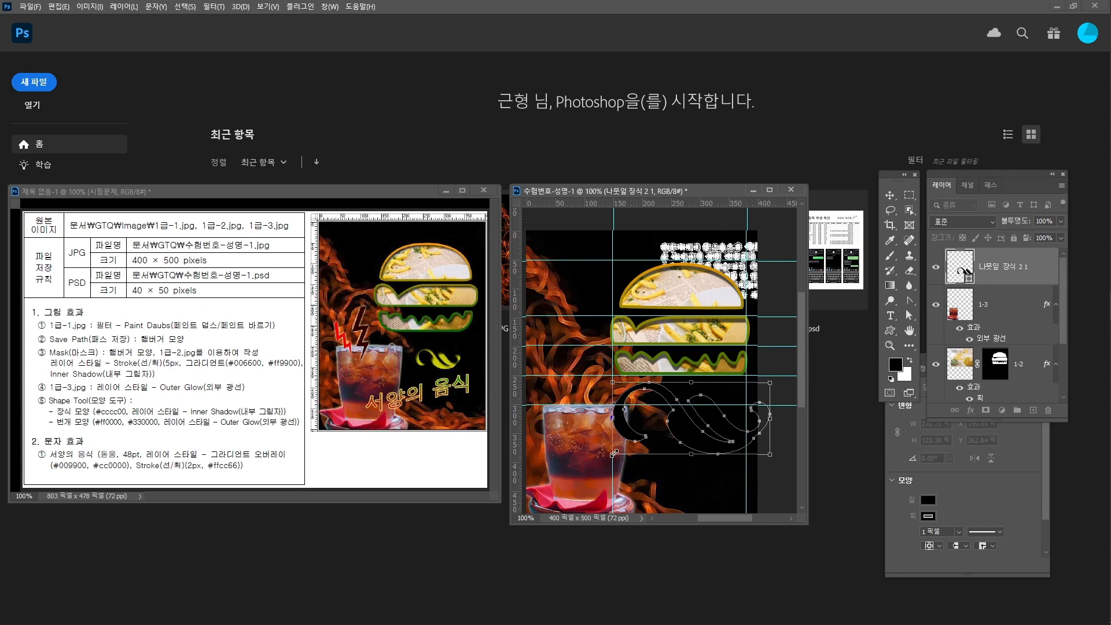
left_click_drag(613, 455, 653, 435)
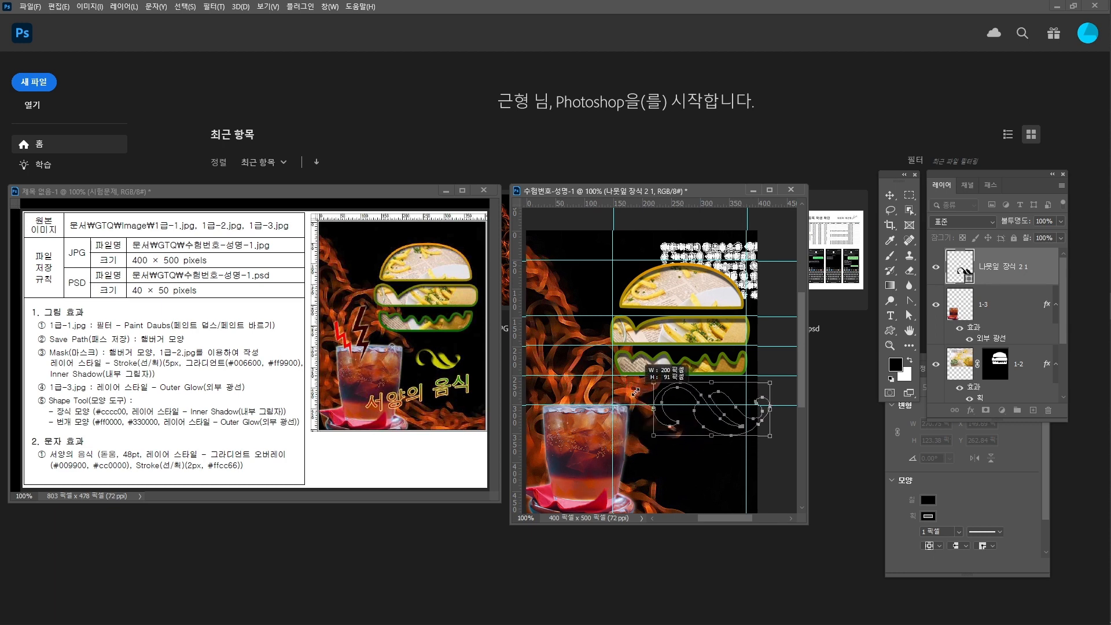
left_click_drag(717, 420, 710, 426)
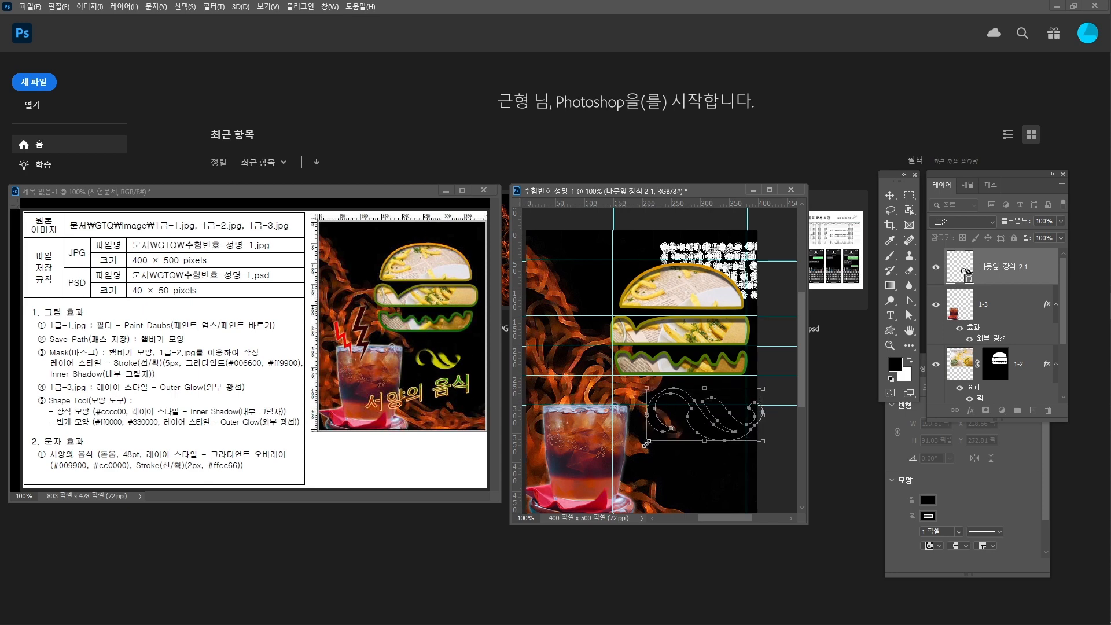
left_click_drag(646, 441, 666, 431)
left_click_drag(758, 389, 724, 417)
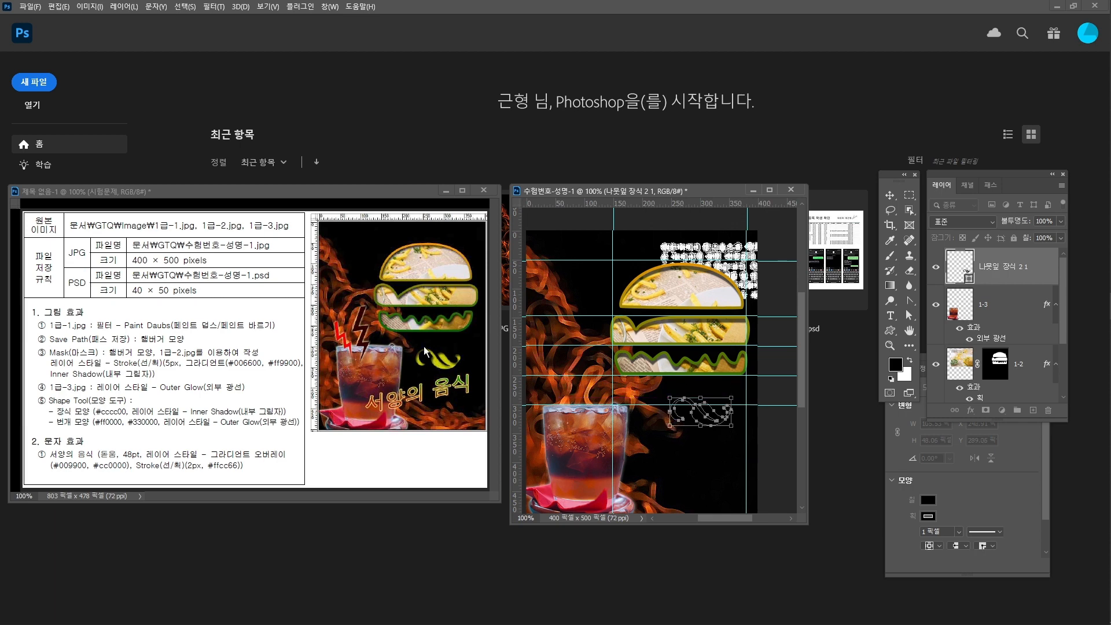
left_click_drag(696, 421, 704, 422)
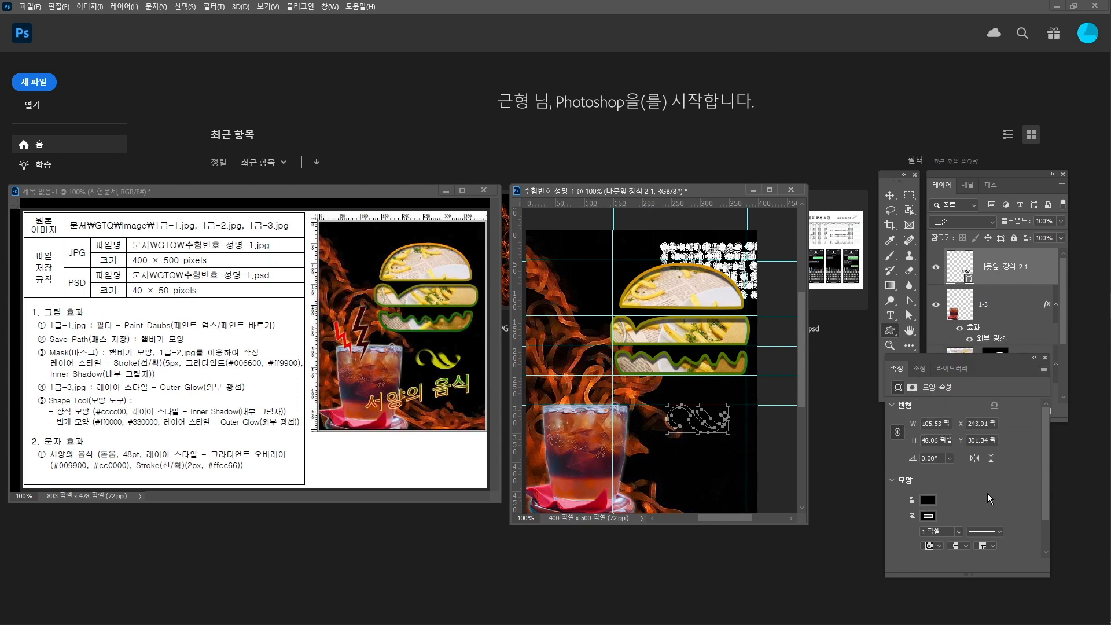
Set the leaf ornament's solid fill colour to #cccc00 in its shape properties
left_click_drag(974, 360, 903, 388)
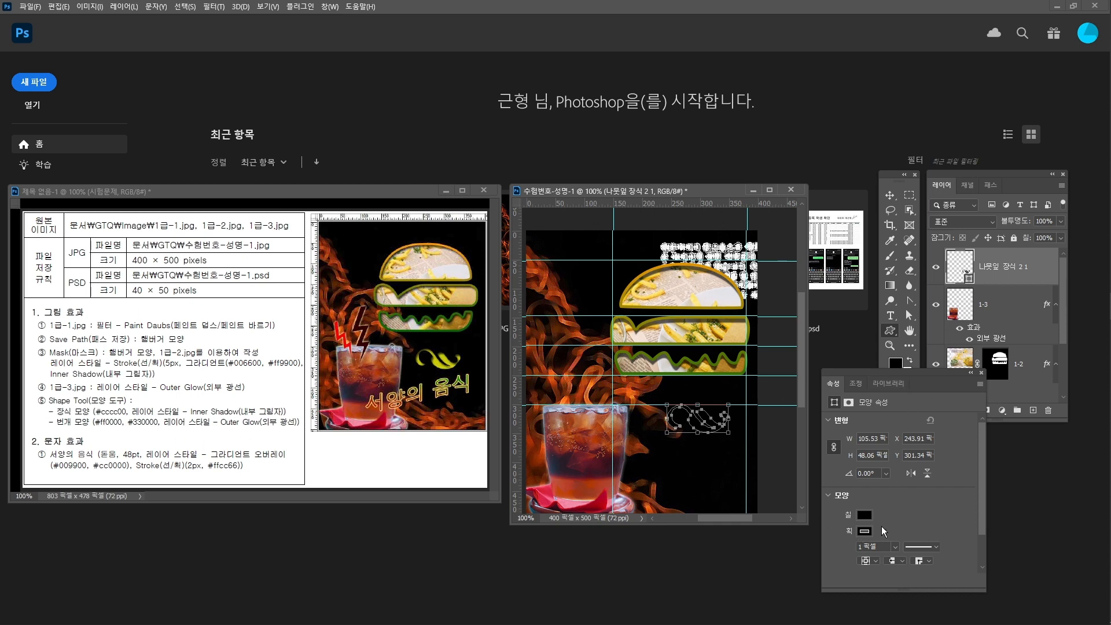
left_click(864, 531)
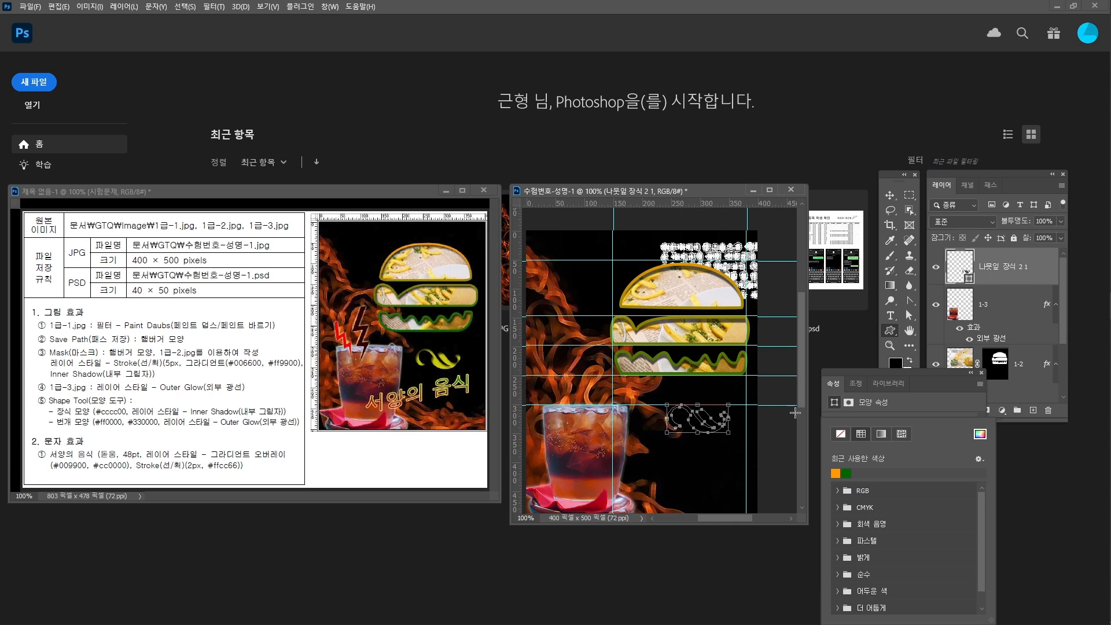
left_click(980, 435)
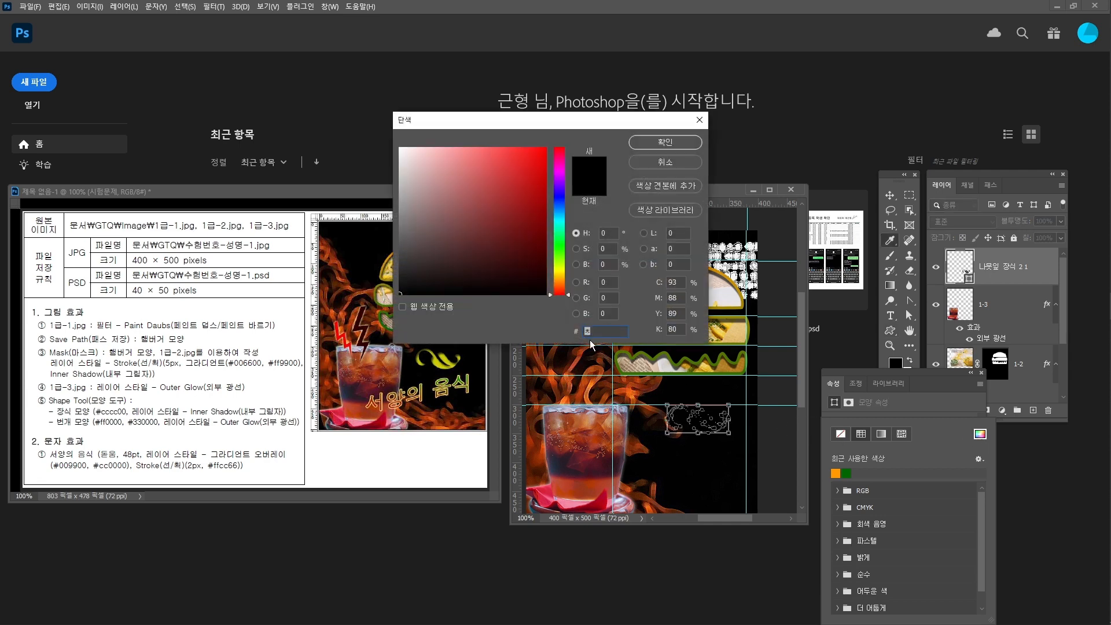
key("BackSpace")
type("ccc")
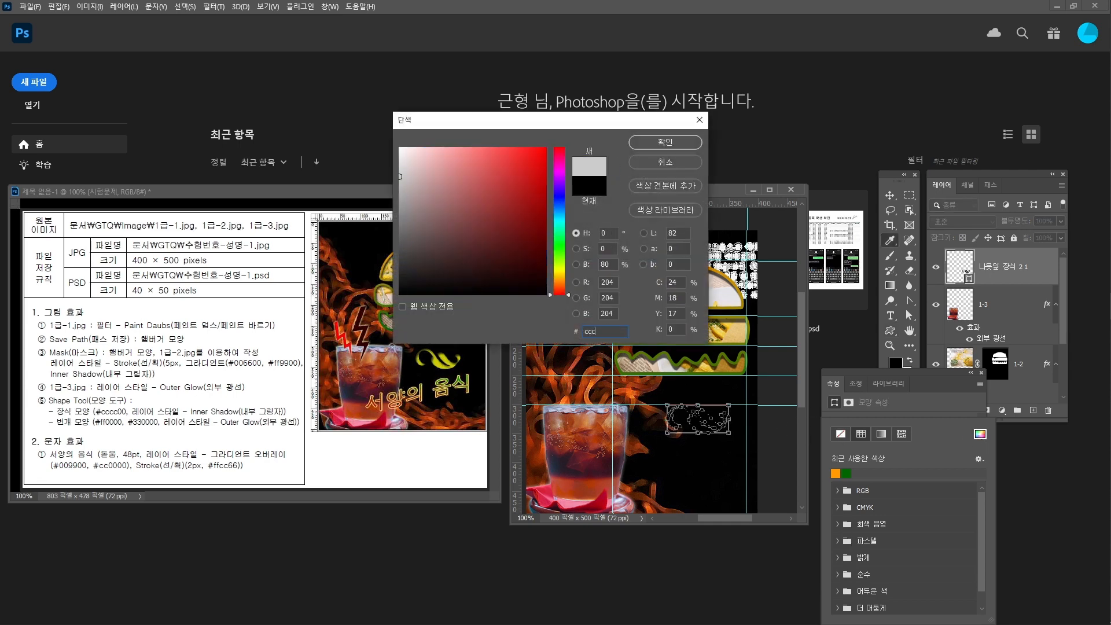
type("c00")
key("Return")
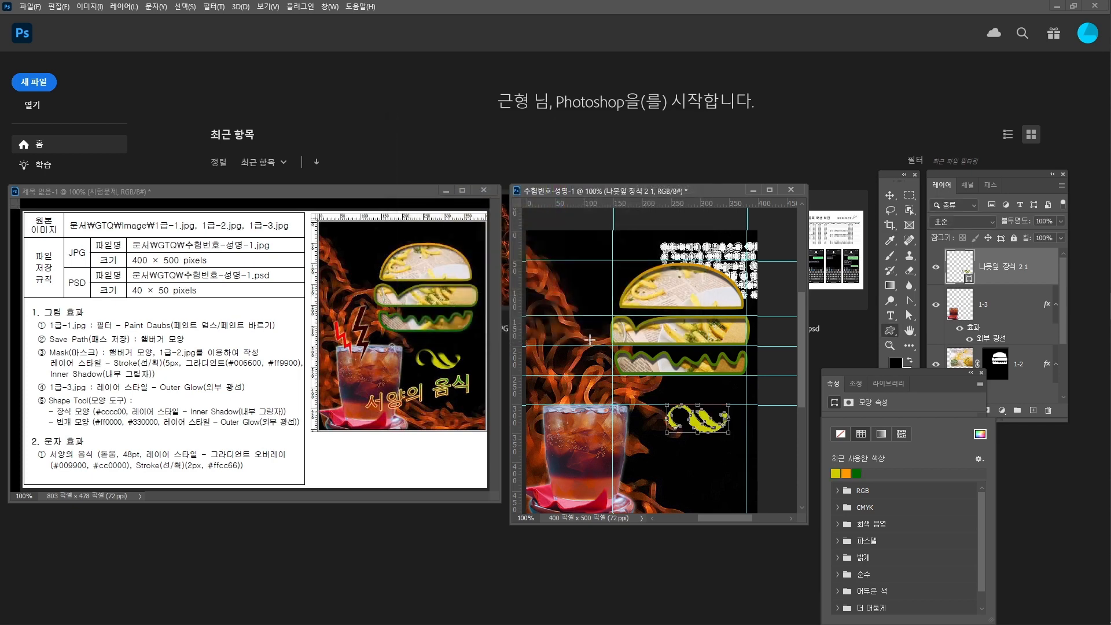
Set the leaf ornament's stroke (획) to no colour and close the shape properties
left_click(968, 377)
left_click(864, 531)
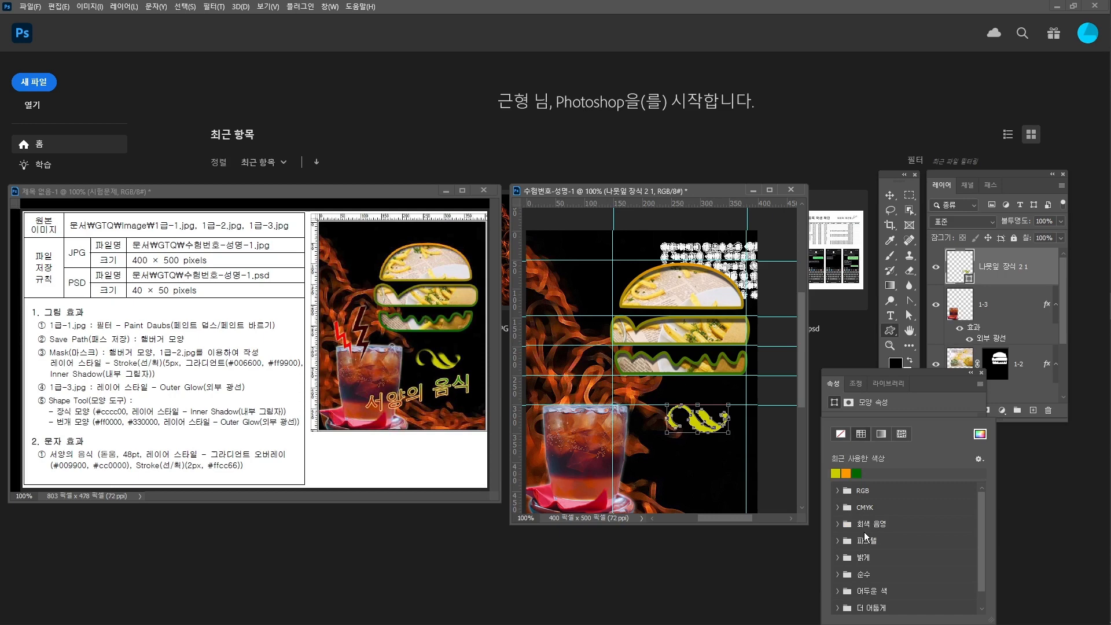
left_click(839, 434)
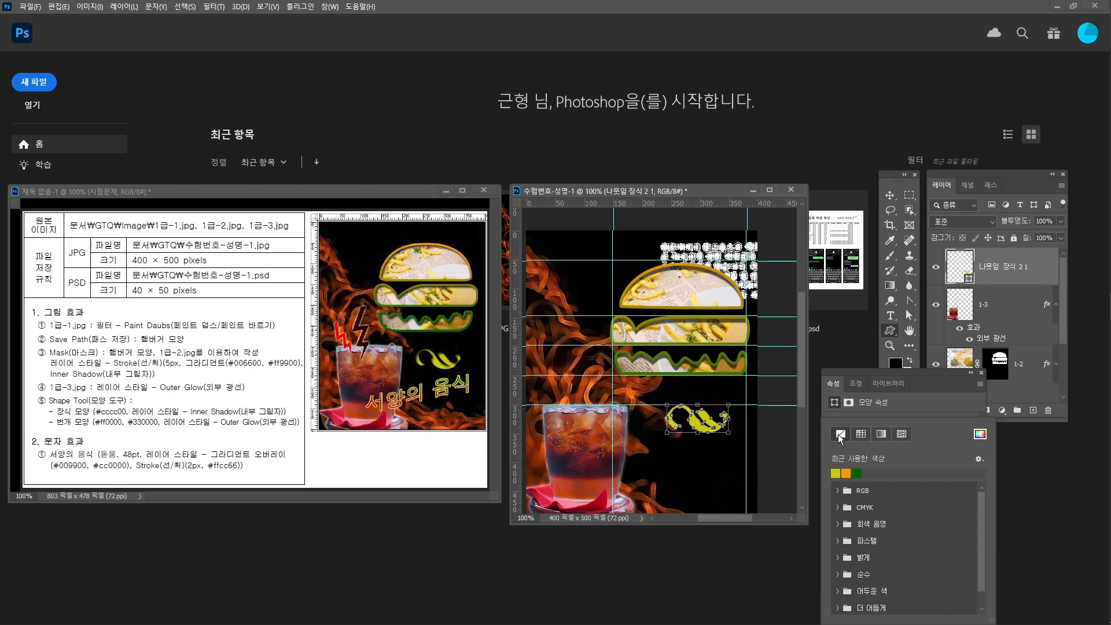
left_click(982, 374)
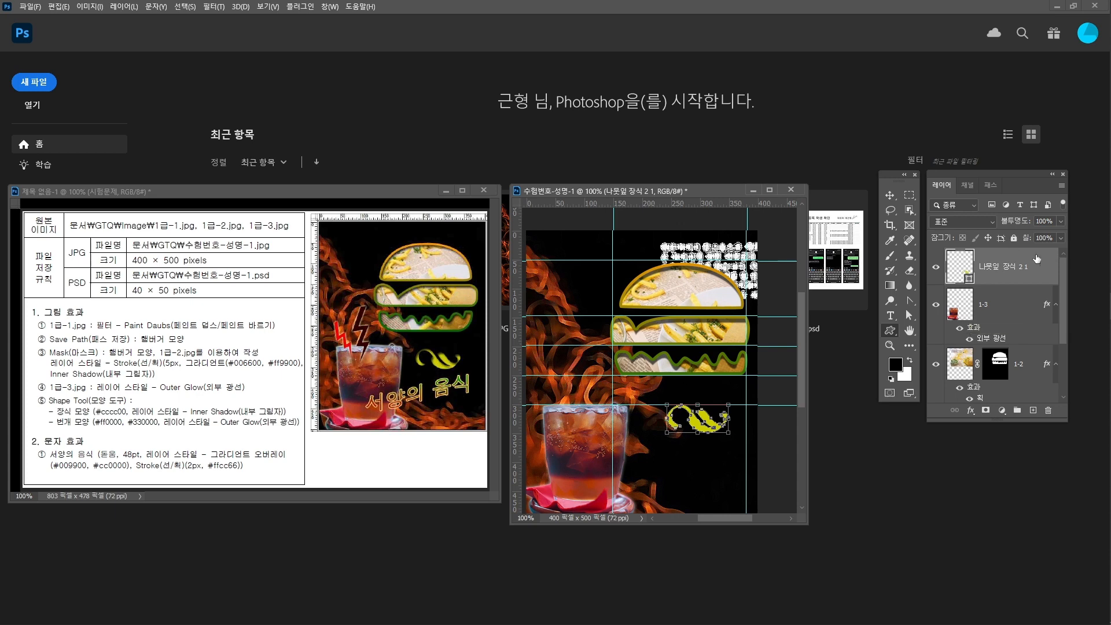
Add an Inner Shadow (내부 그림자) layer style with its preset values to the leaf ornament layer
left_click(970, 411)
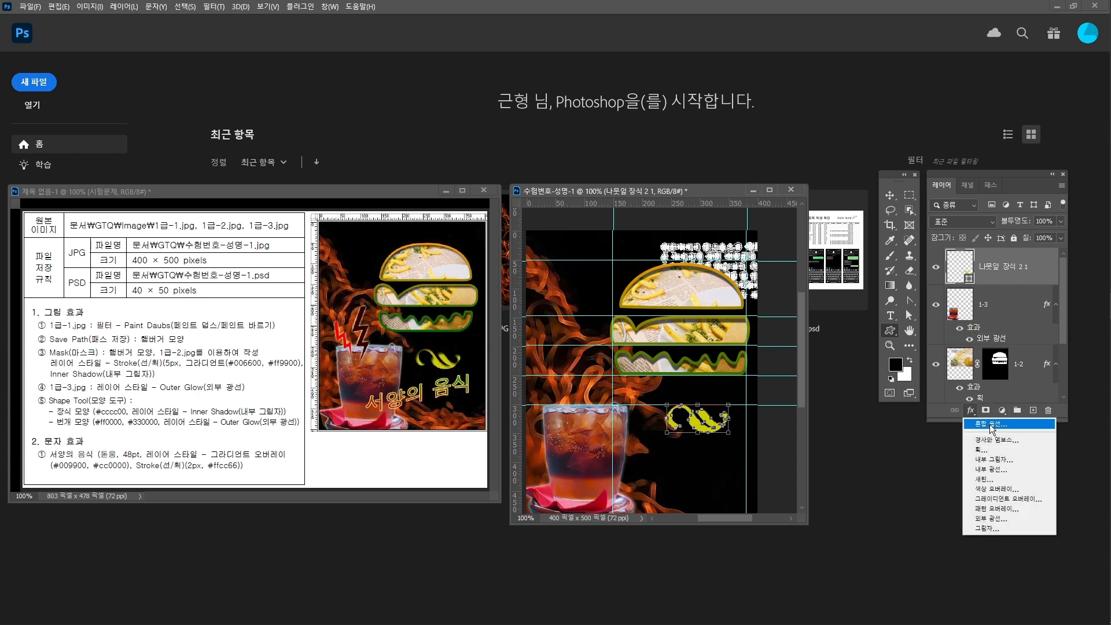
left_click(1029, 460)
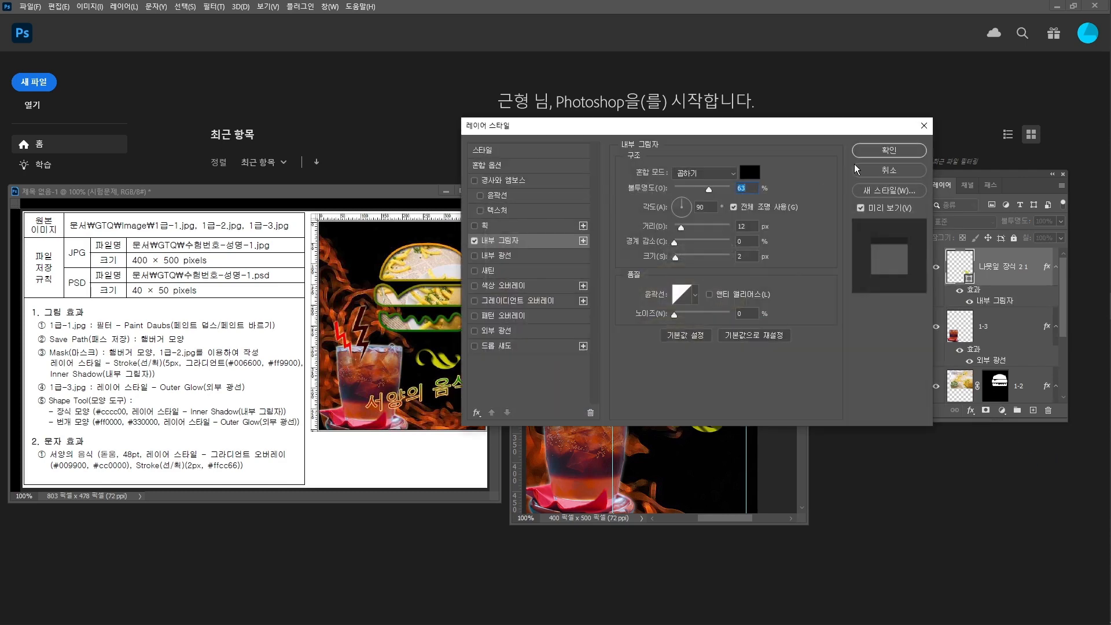
left_click(876, 152)
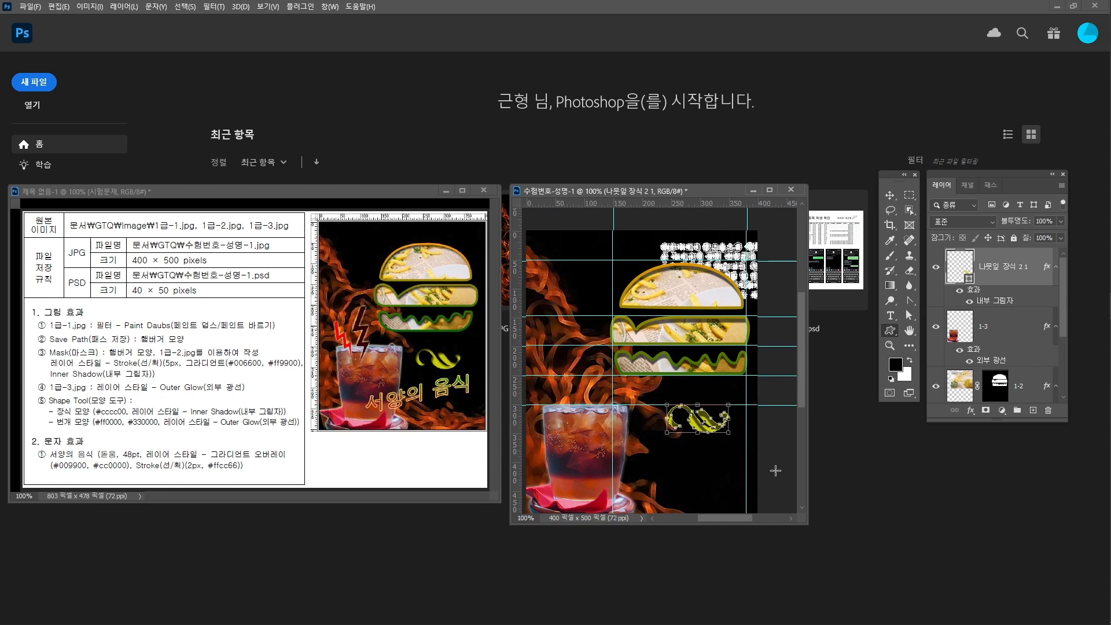
key("v")
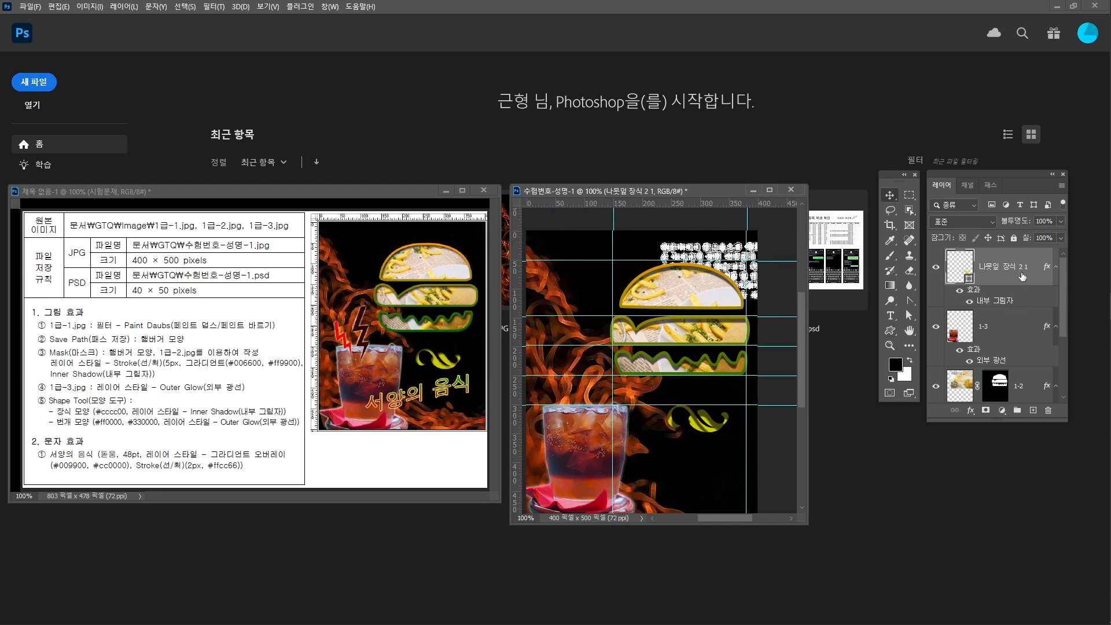
Set the leaf ornament's Inner Shadow distance (거리) to 3 px and size (크기) to 1 px
double_click(1007, 301)
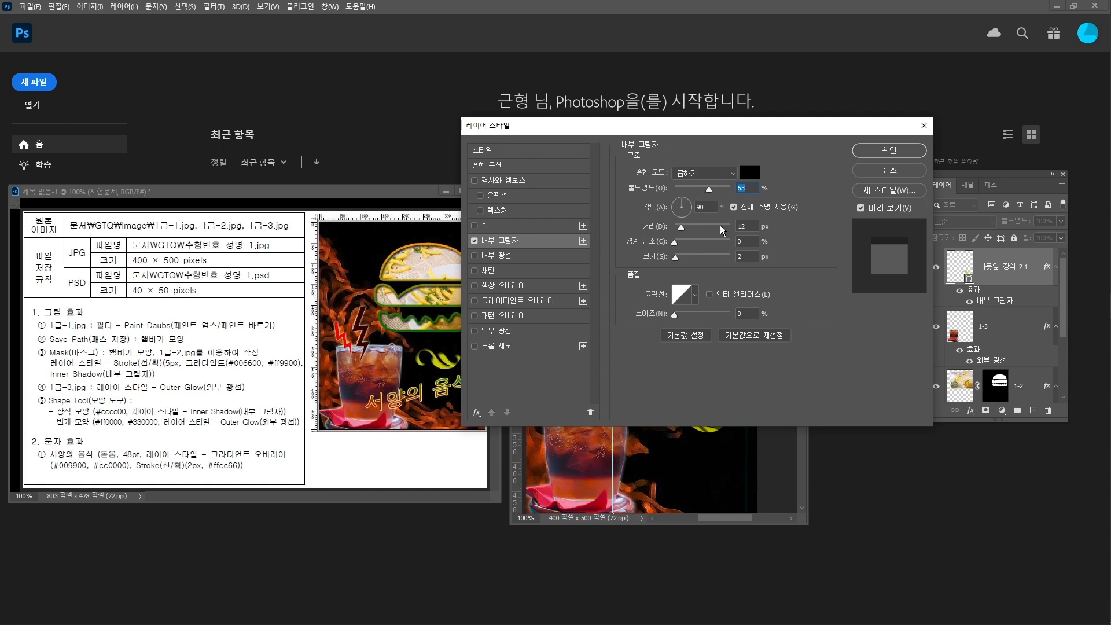
left_click_drag(681, 227, 679, 228)
left_click_drag(683, 125, 751, 51)
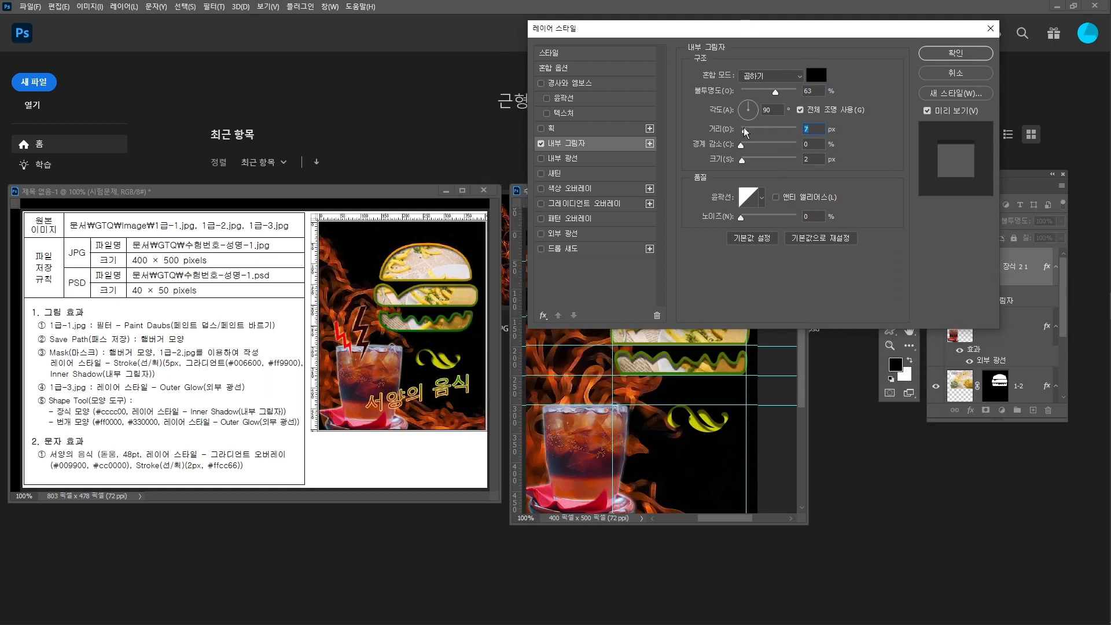
left_click_drag(744, 130, 743, 130)
left_click_drag(742, 160, 741, 162)
left_click(742, 161)
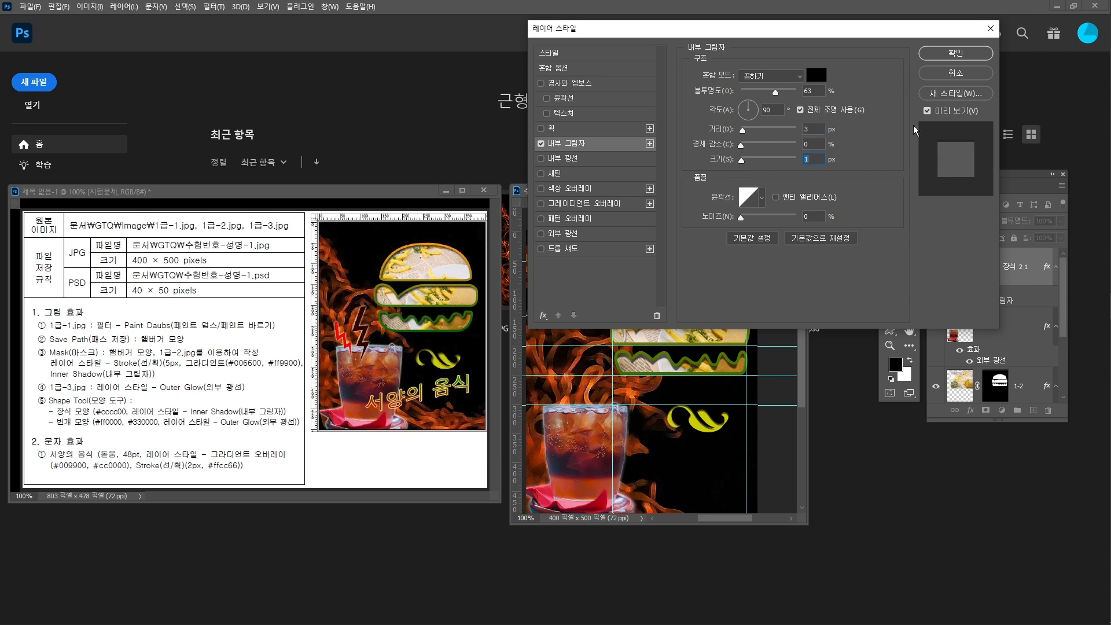
left_click(956, 53)
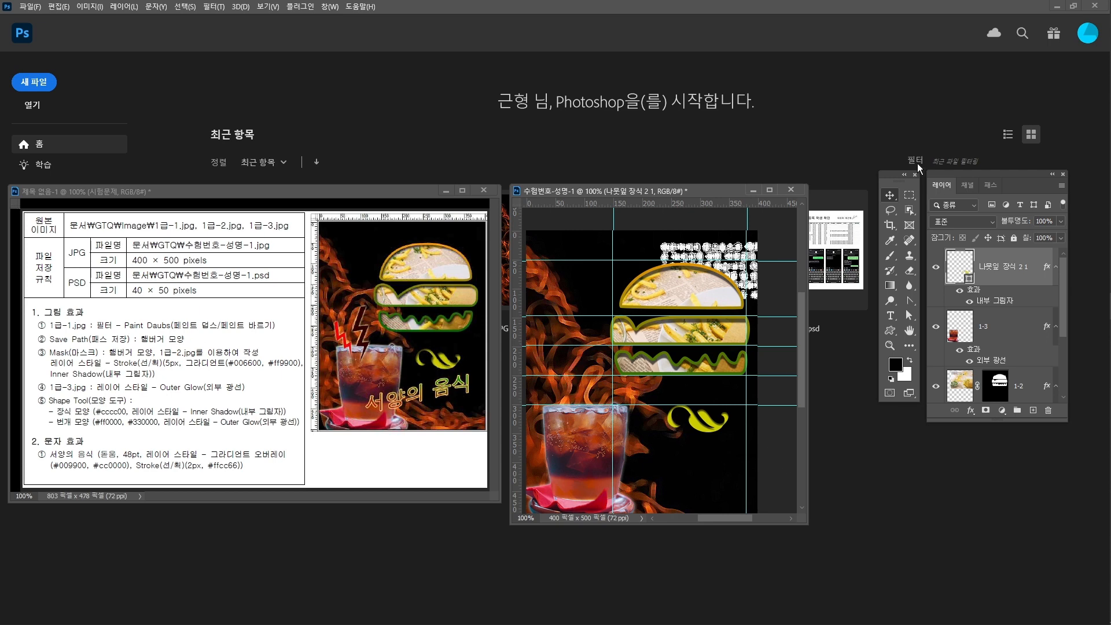
Deselect the ornament layer, reopen the Shapes (모양) panel for the Custom Shape tool and search for 번개
left_click(782, 444)
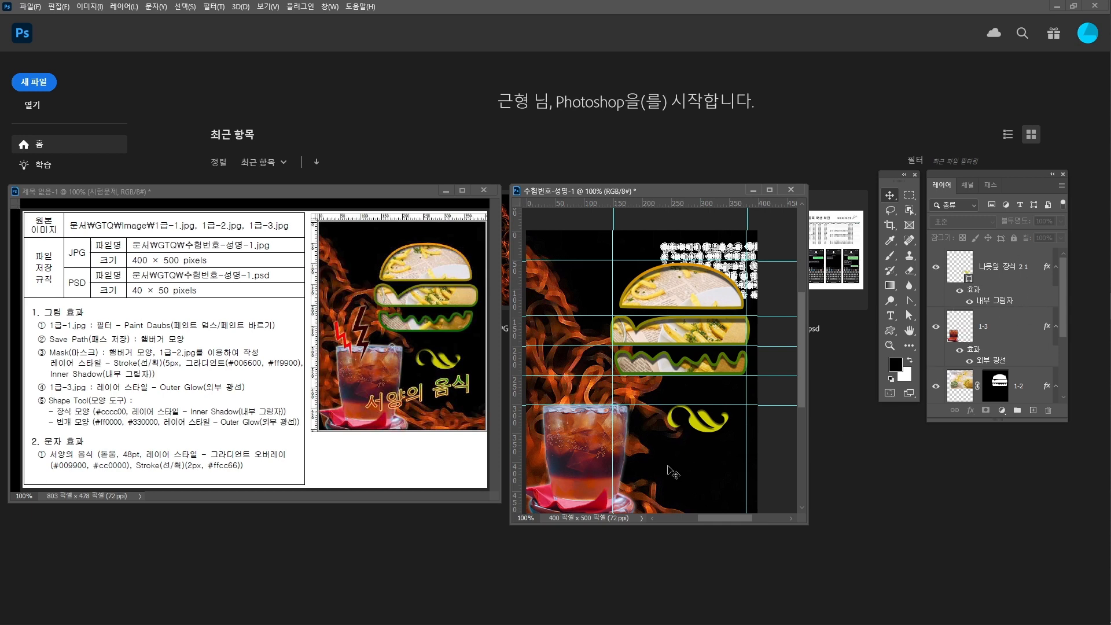
left_click(889, 332)
left_click(330, 6)
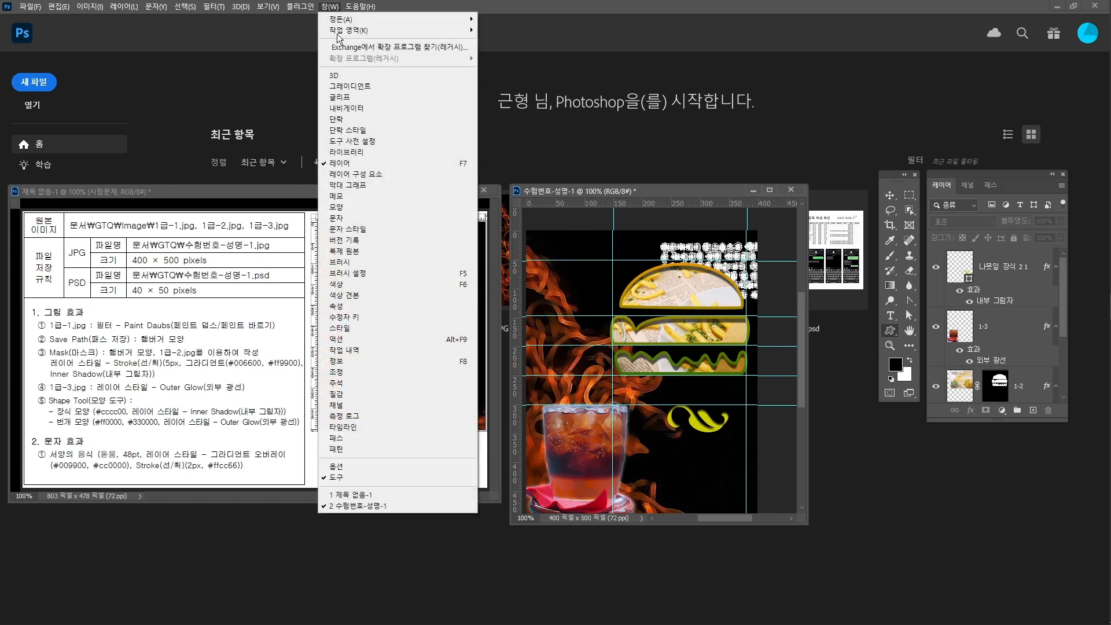
left_click(366, 207)
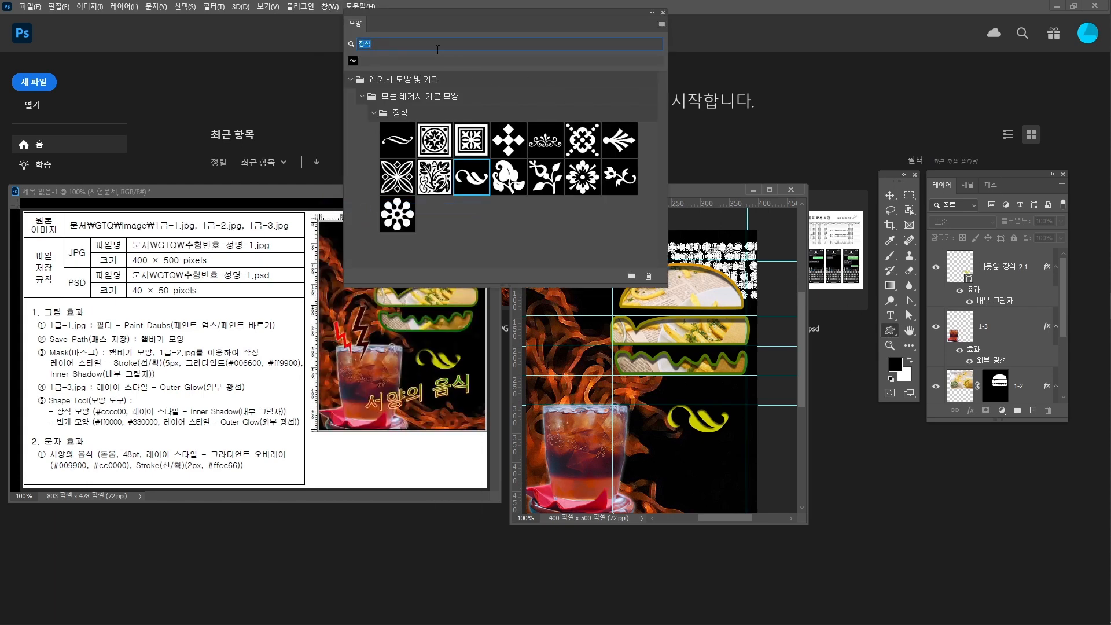
type("qjsr")
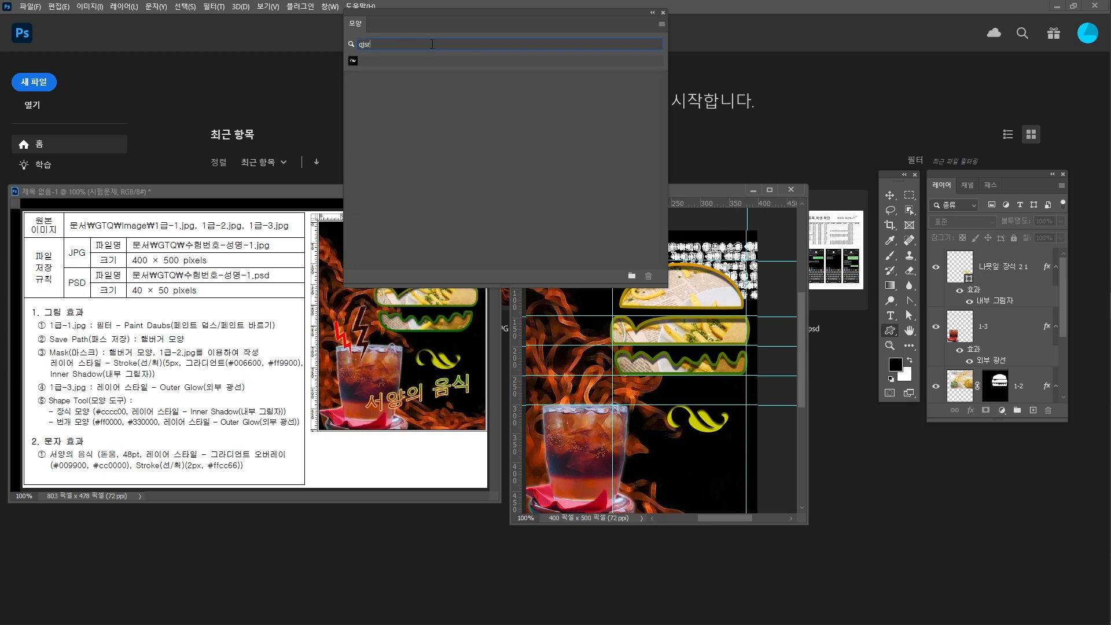
type("jsro")
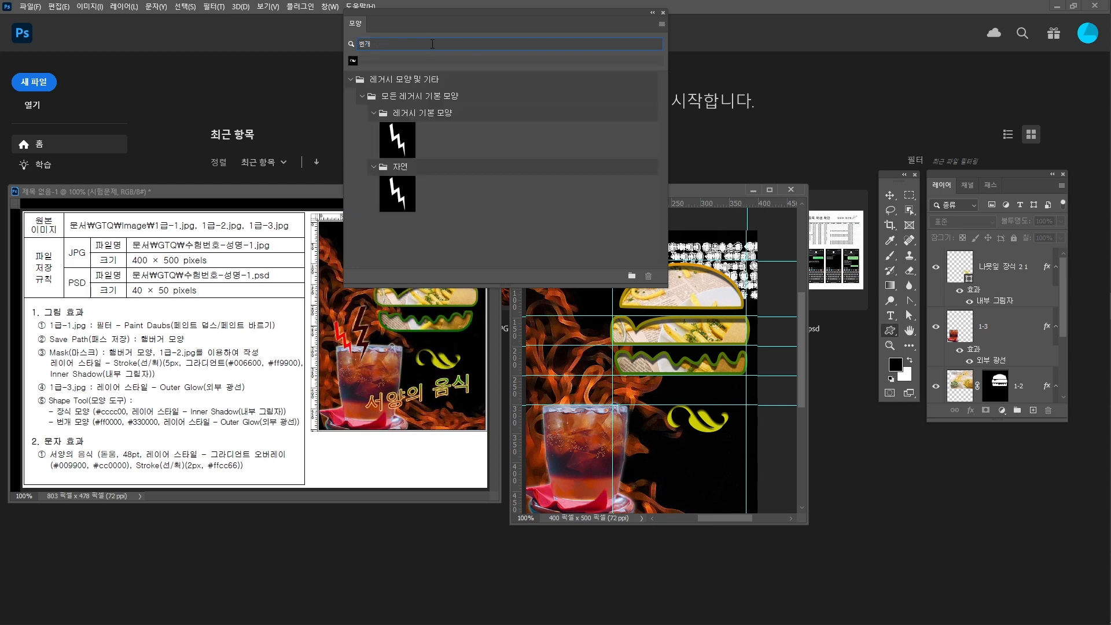
Add the 번개 custom shape from the 자연 group to the canvas and move its layer to the top of the layer stack
left_click(393, 200)
left_click_drag(397, 197, 586, 335)
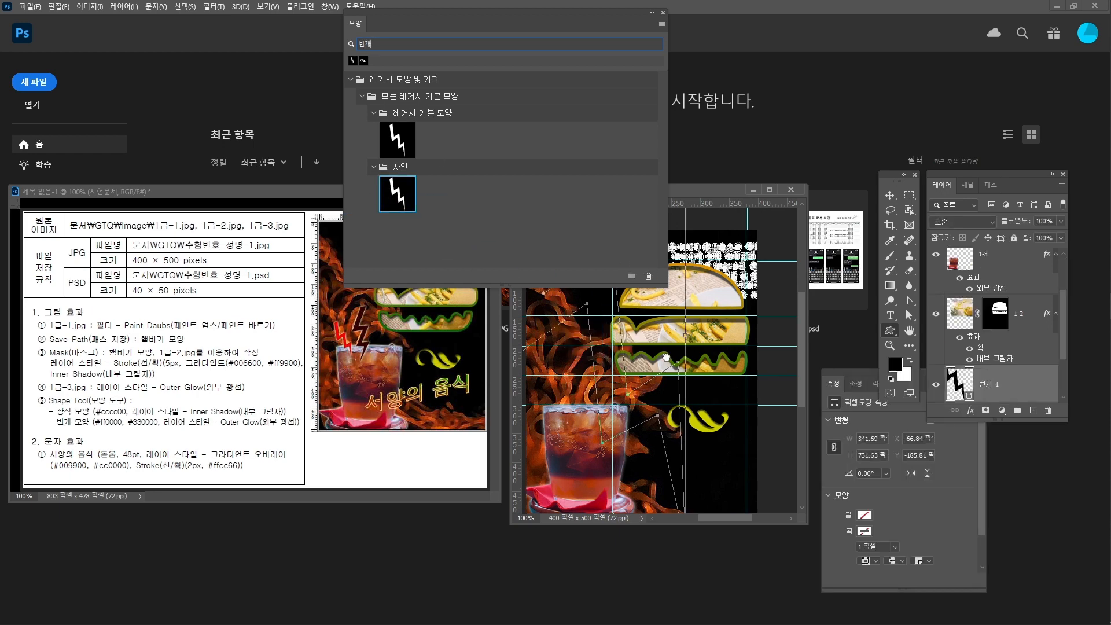
left_click(664, 13)
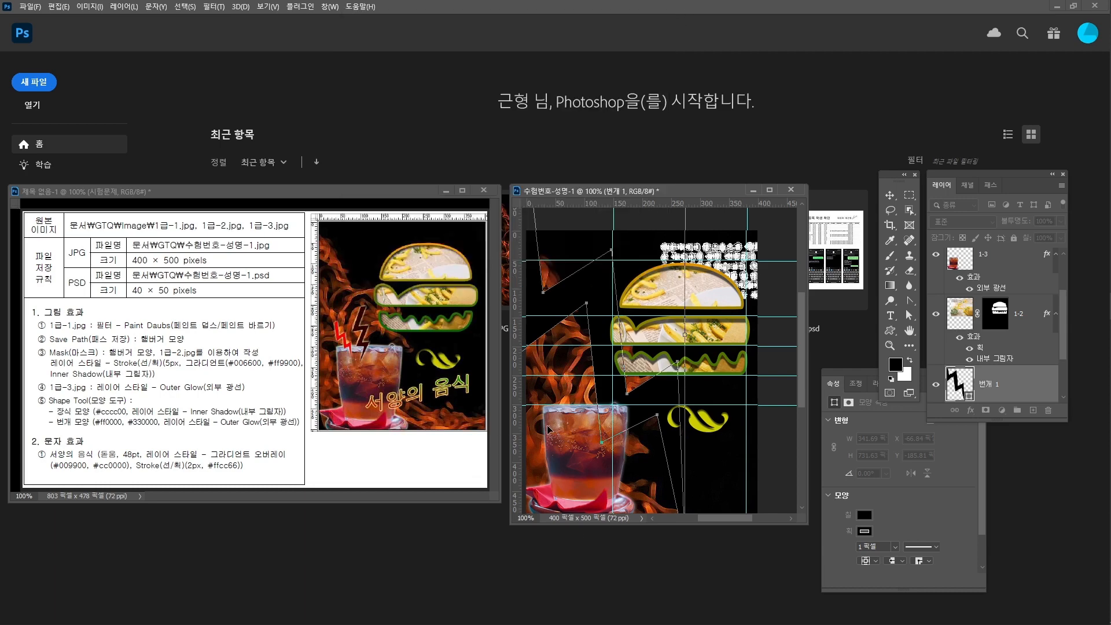
mouse_move(991, 386)
left_mouse_down()
mouse_move(1004, 230)
mouse_move(1005, 251)
left_mouse_up()
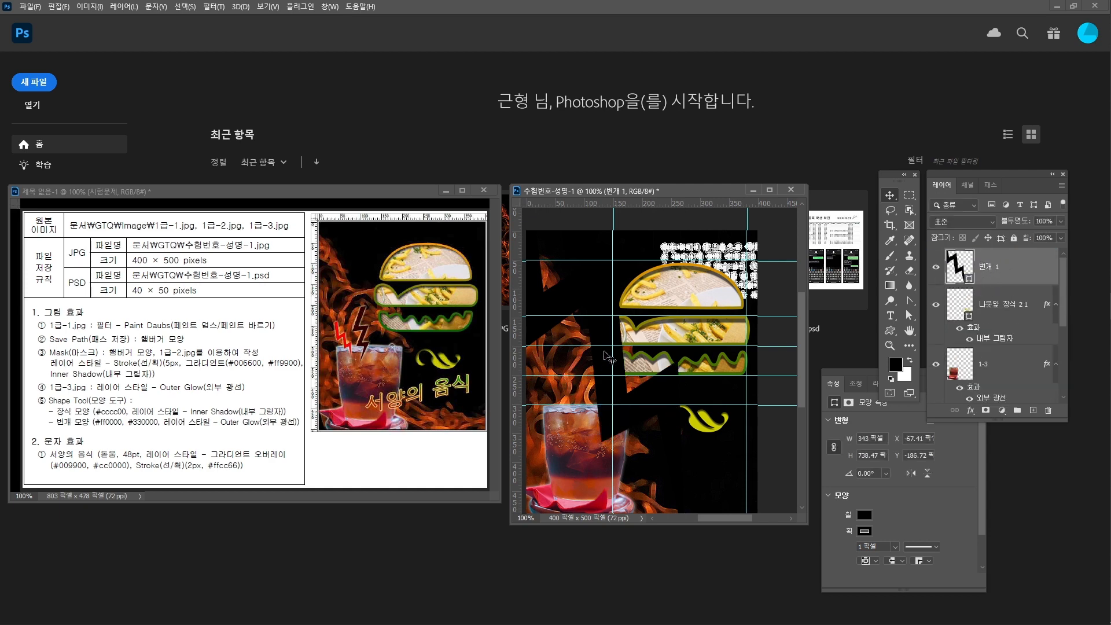
Scale the lightning shape down to about 12% and place it over the left part of the glass's rim
key("ctrl+t")
left_click_drag(613, 383, 723, 456)
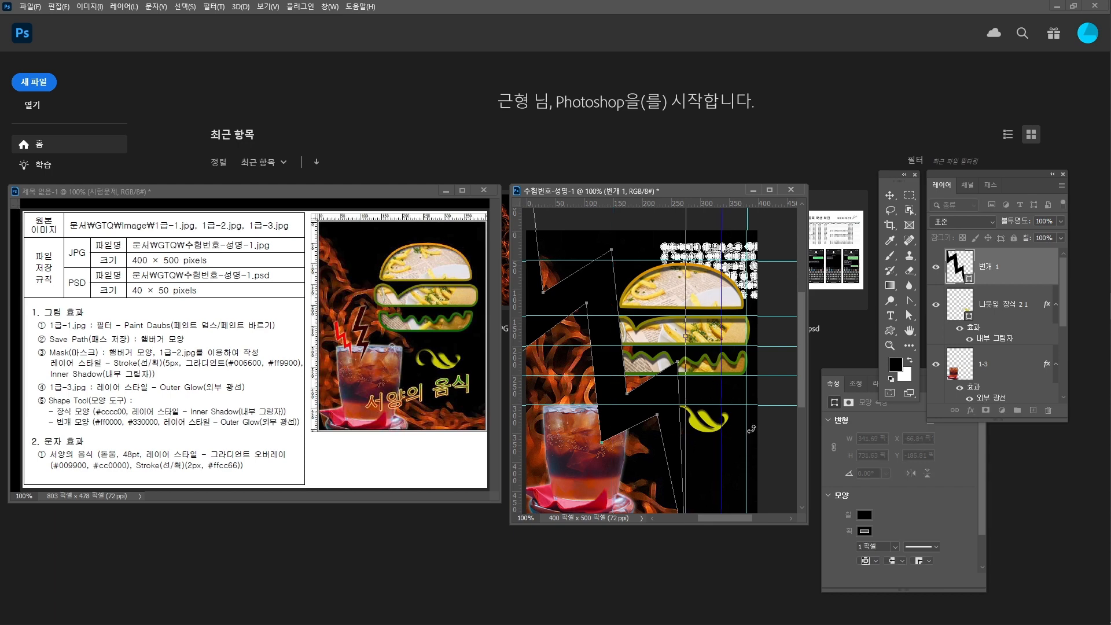
key("Return")
key("ctrl+t")
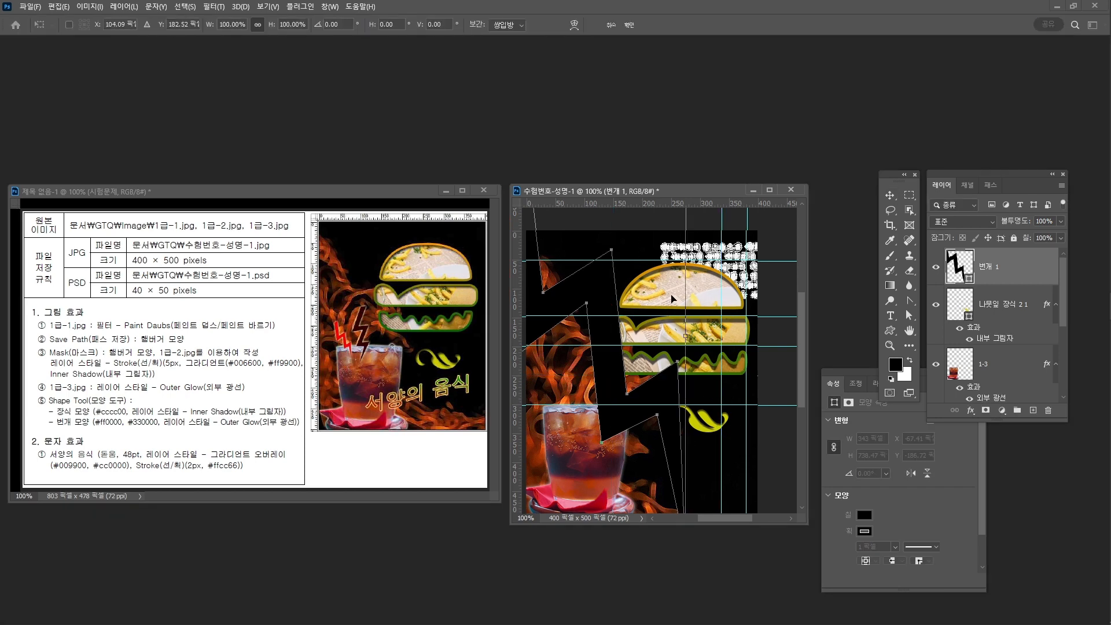
left_click_drag(602, 285, 638, 405)
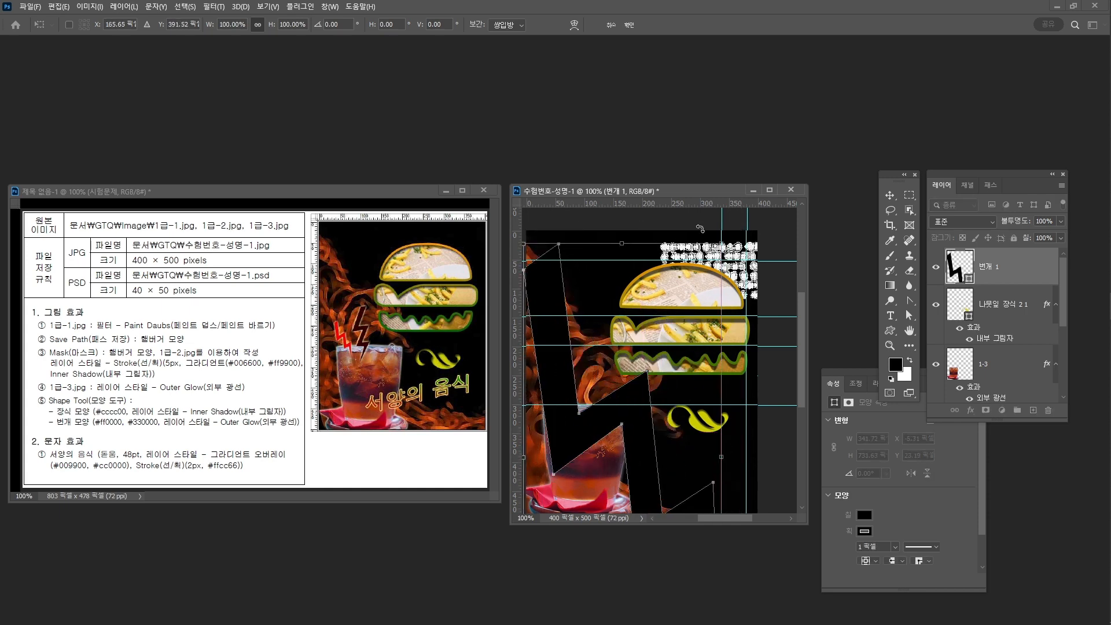
left_click_drag(721, 244, 612, 394)
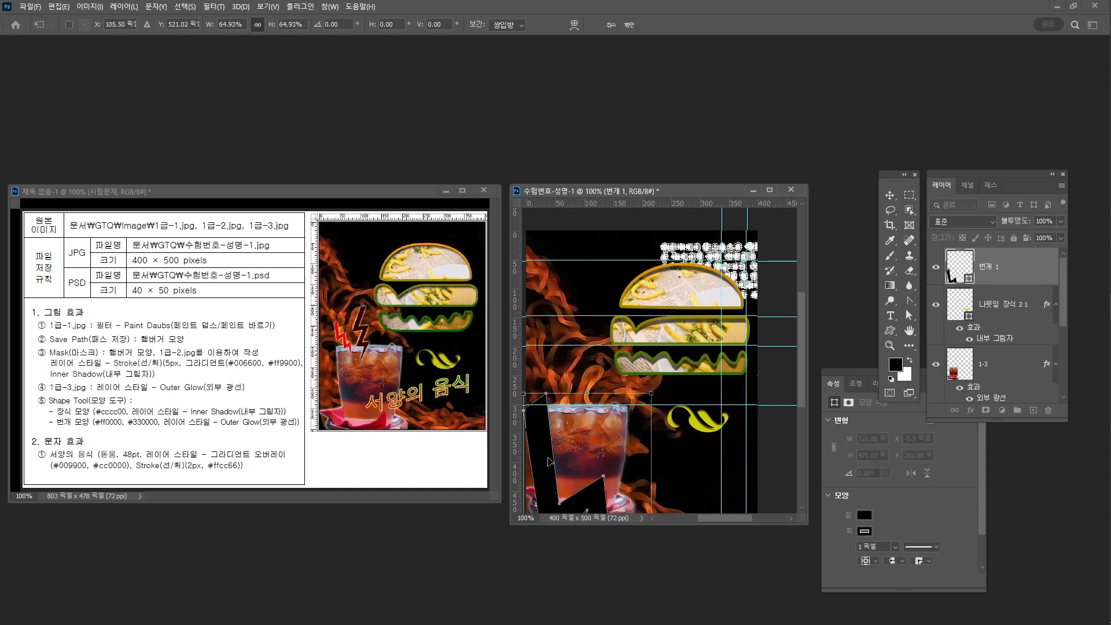
left_click_drag(551, 455, 613, 292)
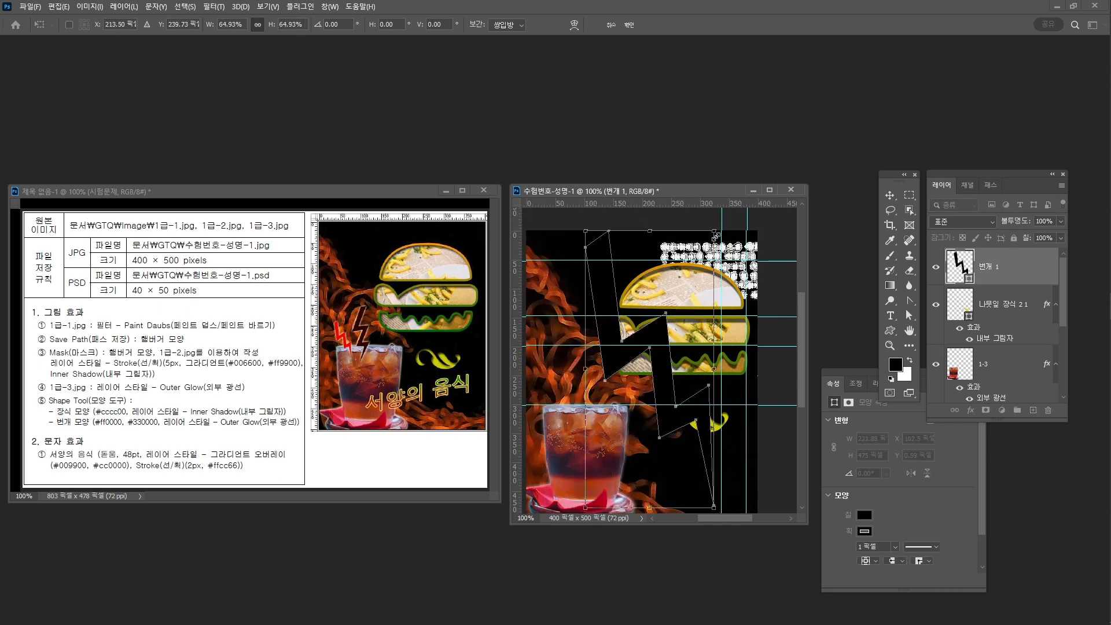
left_click_drag(715, 236, 602, 392)
left_click_drag(599, 446, 565, 387)
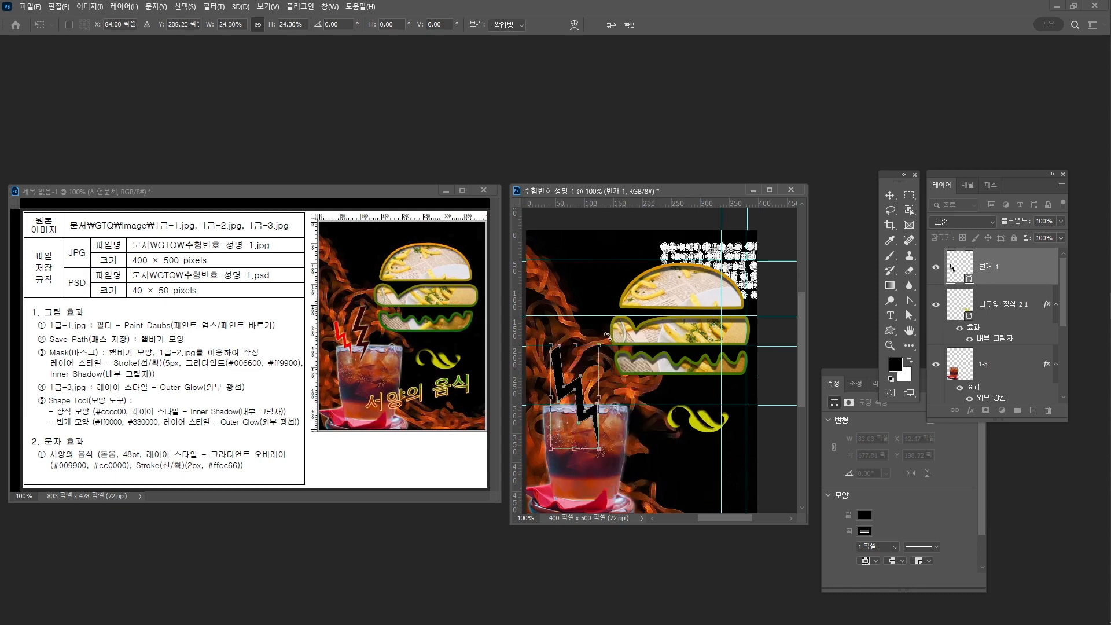
left_click_drag(600, 347, 572, 397)
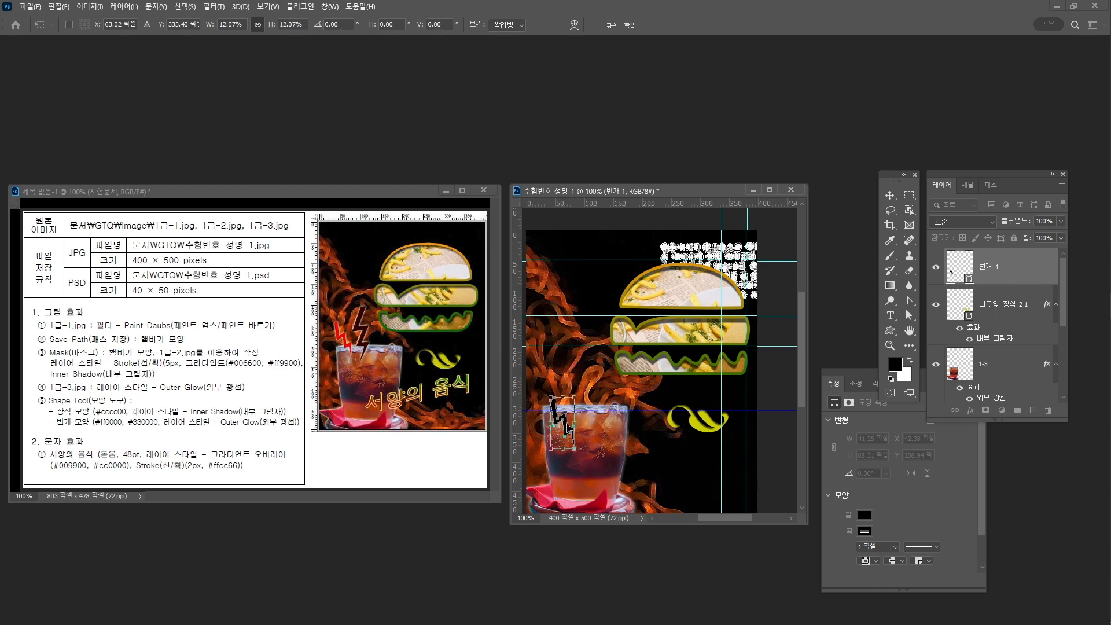
left_click_drag(569, 429, 566, 406)
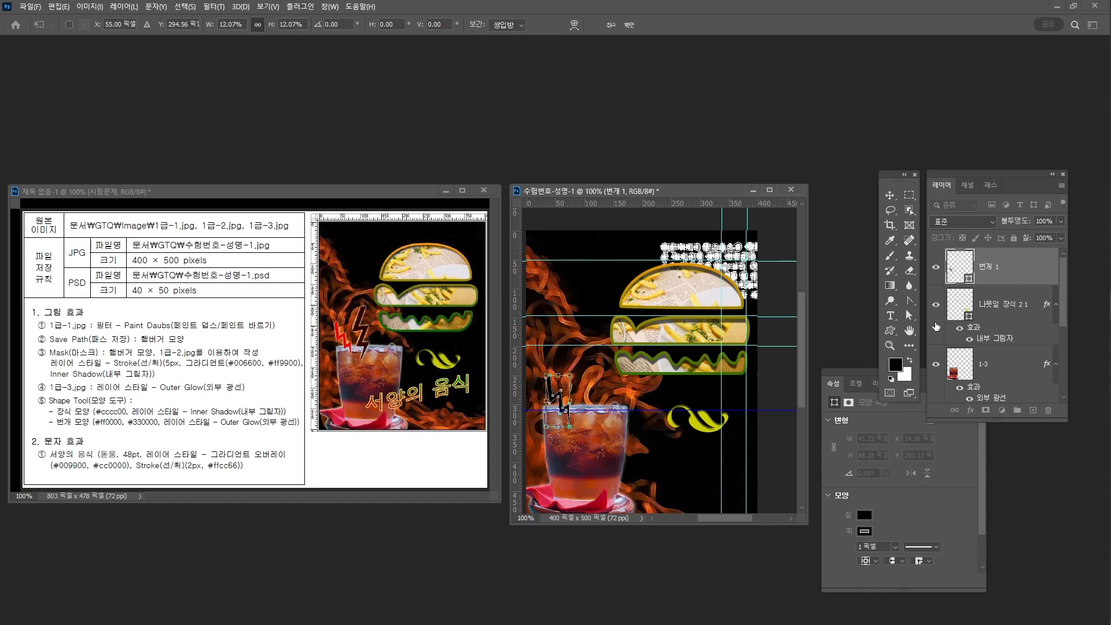
key("Return")
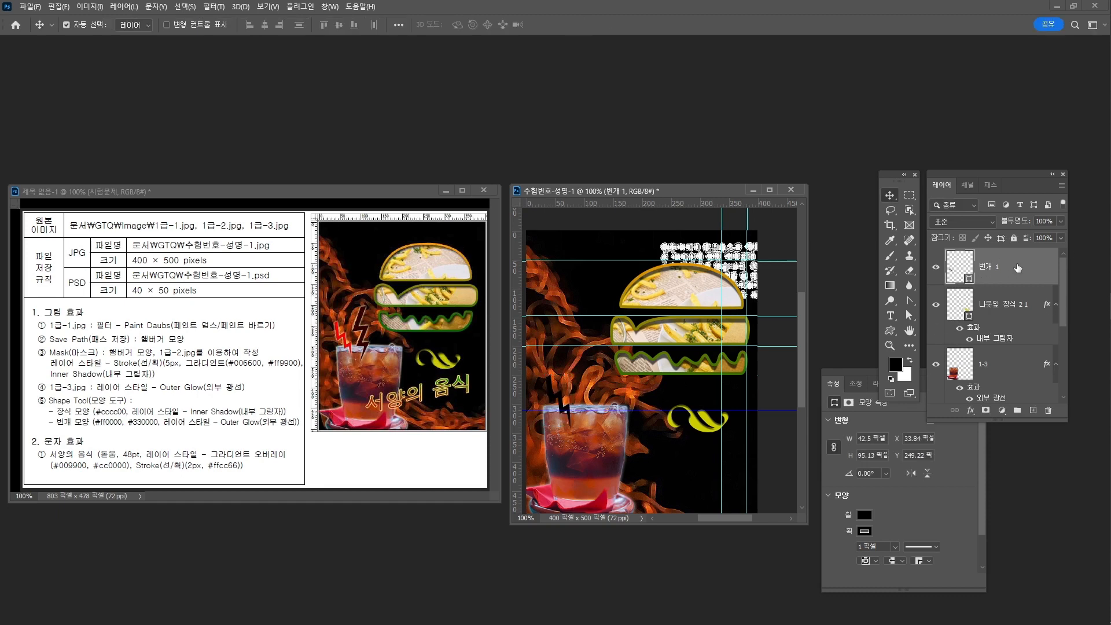
Duplicate the lightning layer, rotate the copy to about 19.65° and place it beside the first bolt over the glass's rim
key("ctrl+j")
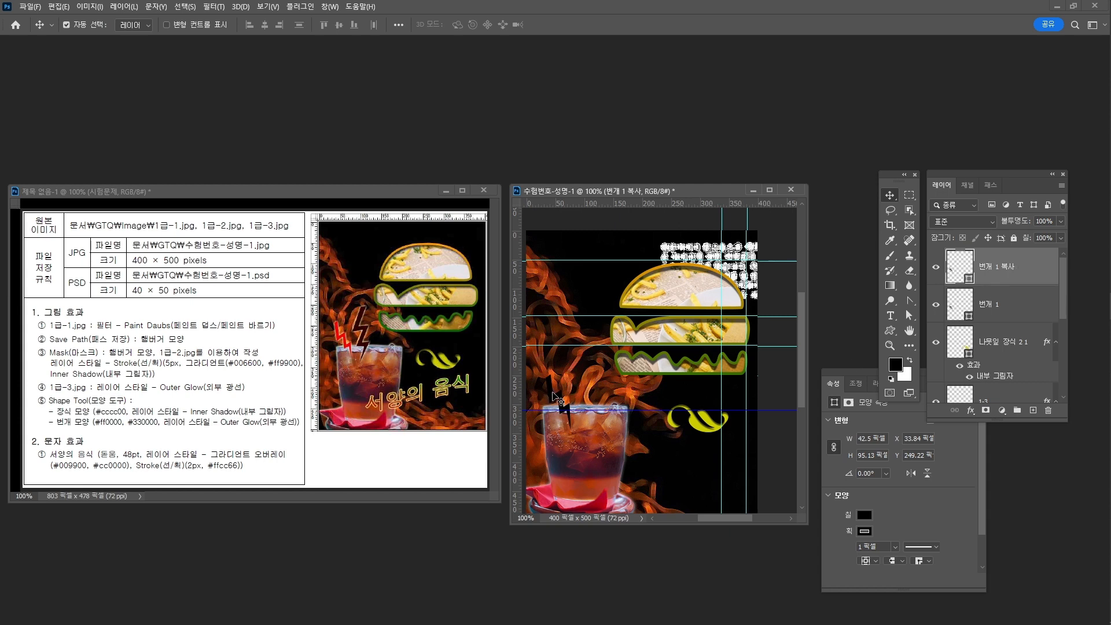
key("ctrl+t")
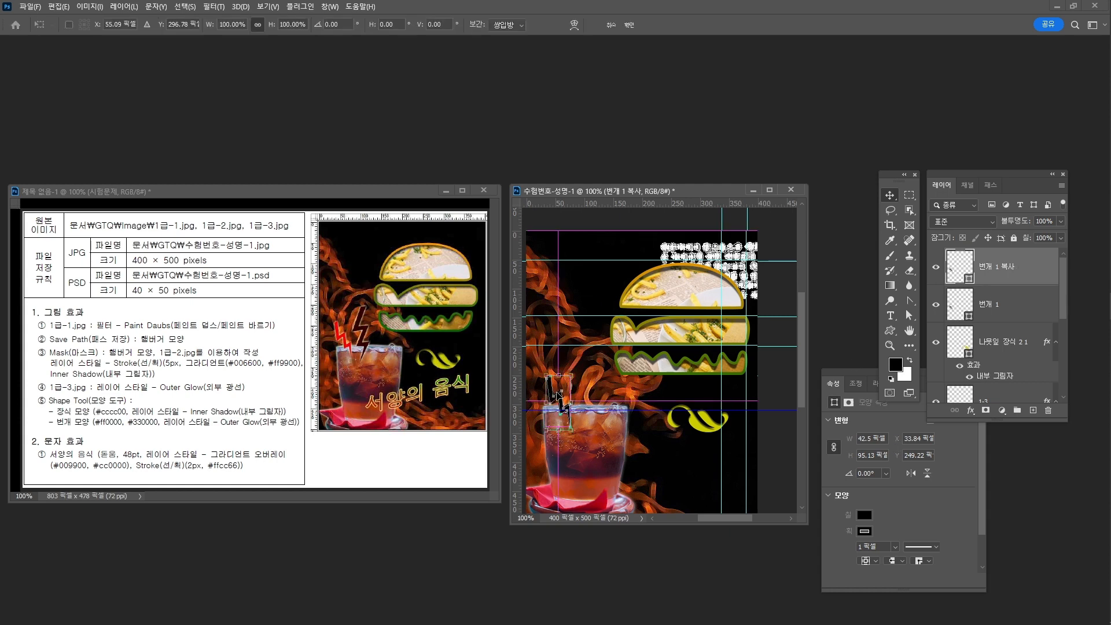
left_click_drag(557, 395, 579, 387)
key("Return")
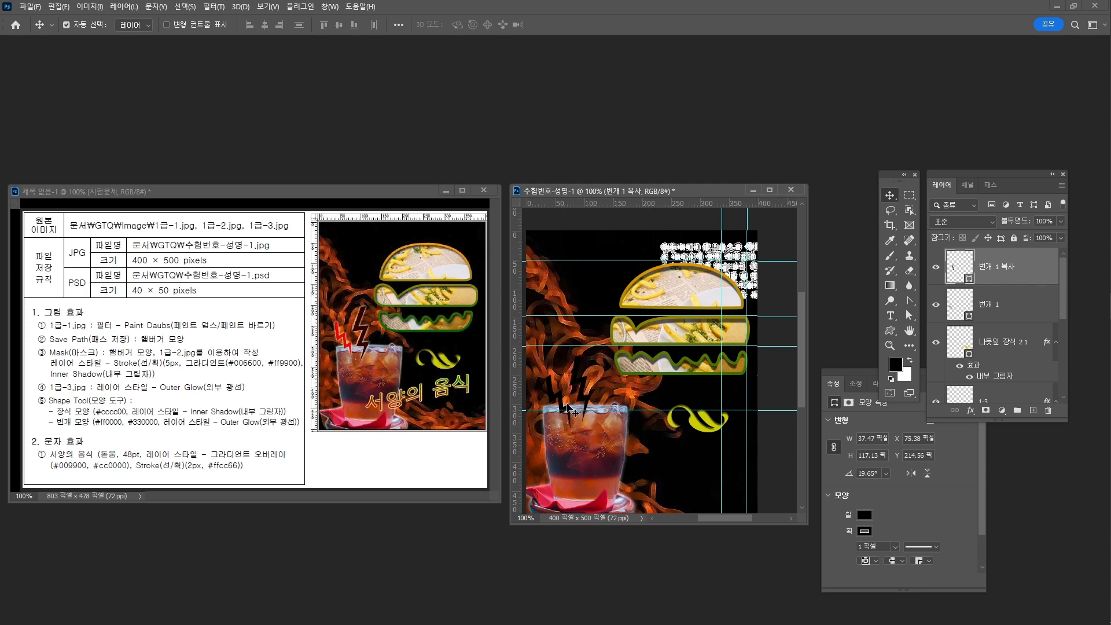
left_click_drag(585, 389, 585, 399)
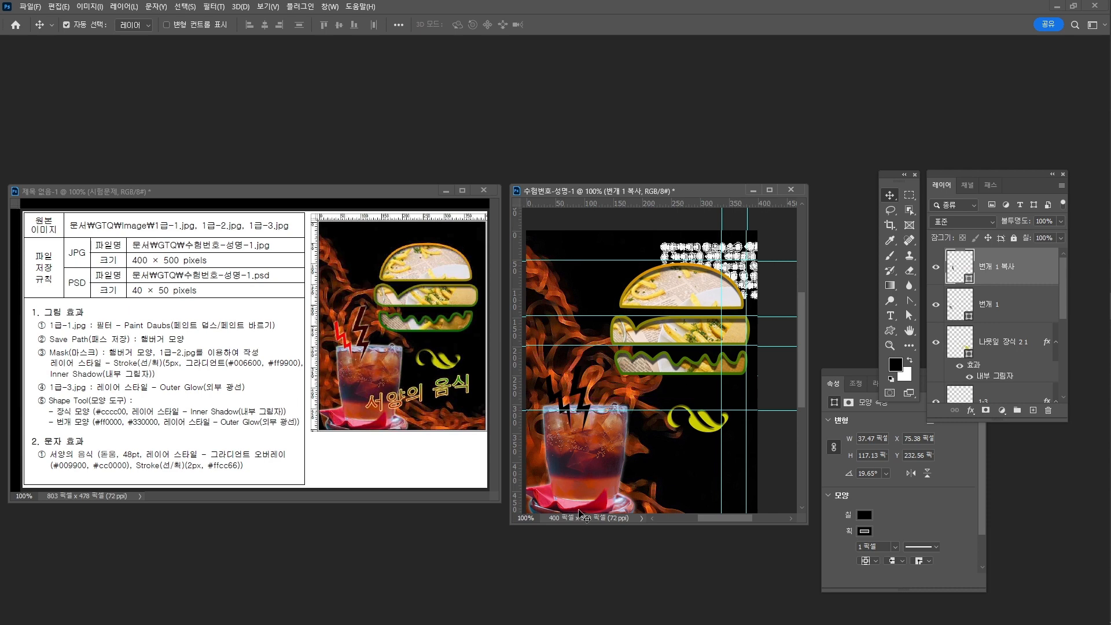
Enlarge the copied lightning bolt to about 126% and shift it so it stands just right of the first bolt
left_click(559, 404)
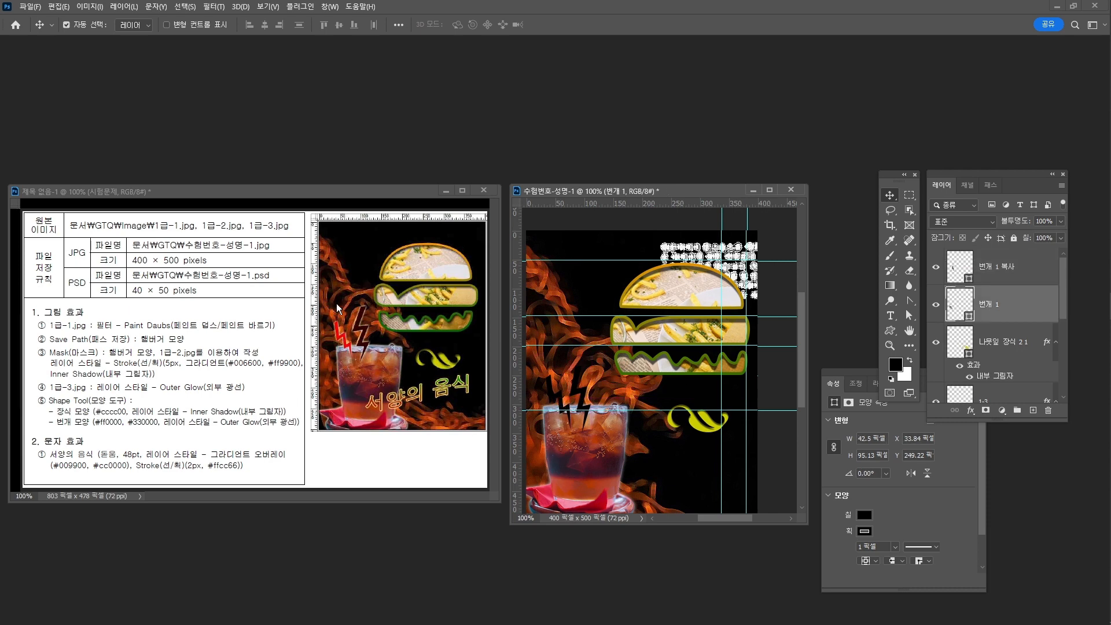
left_click(583, 393)
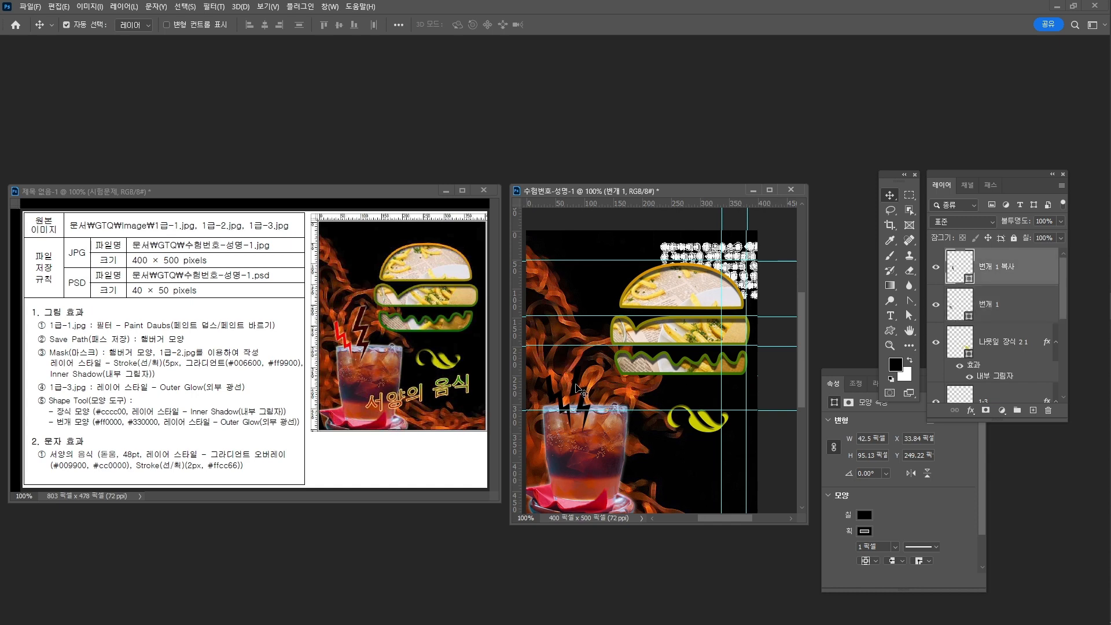
key("ctrl")
key("ctrl+t")
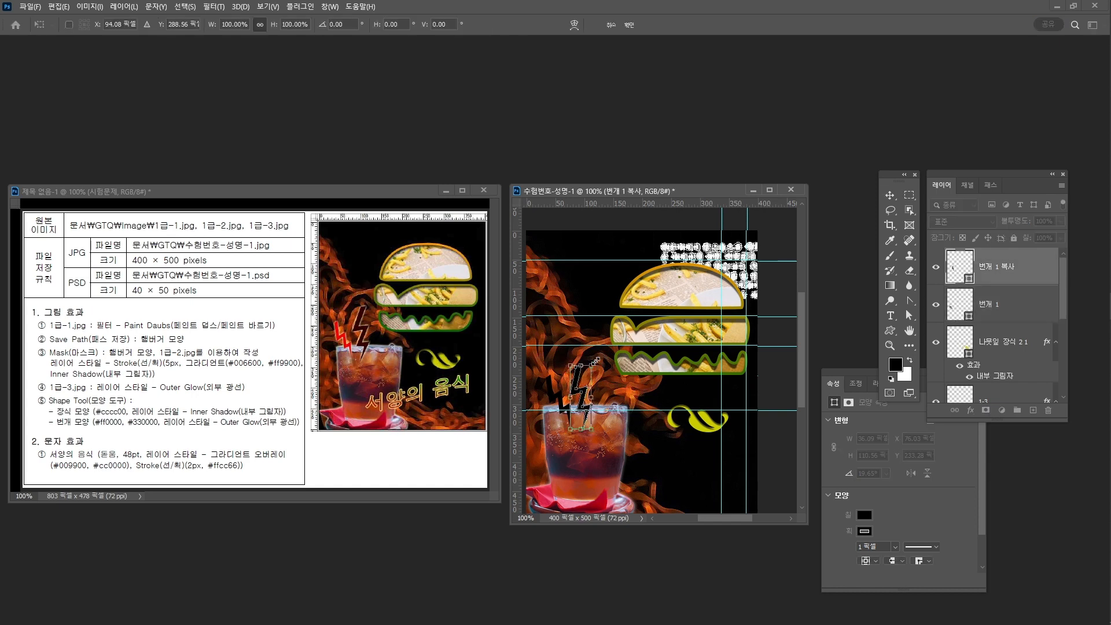
left_click_drag(596, 360, 602, 344)
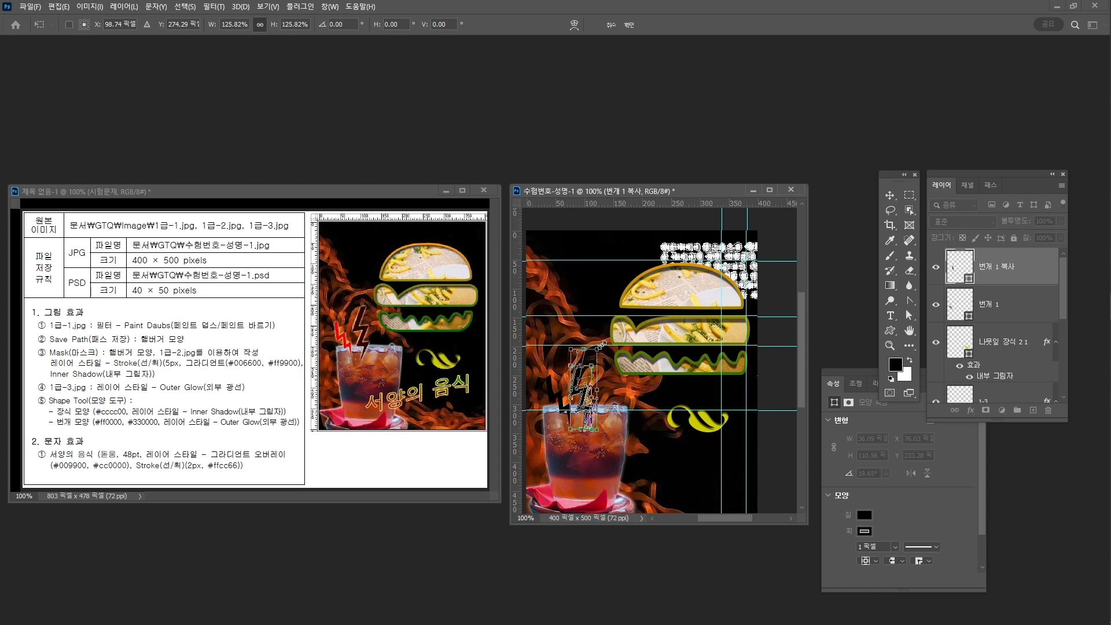
key("Return")
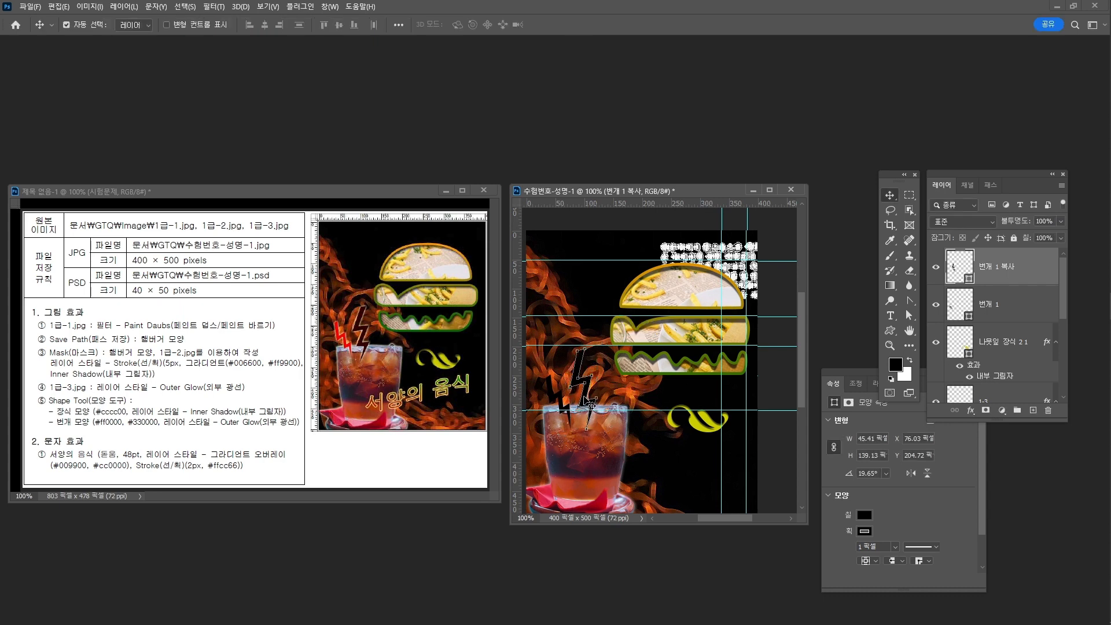
left_click_drag(589, 399, 580, 396)
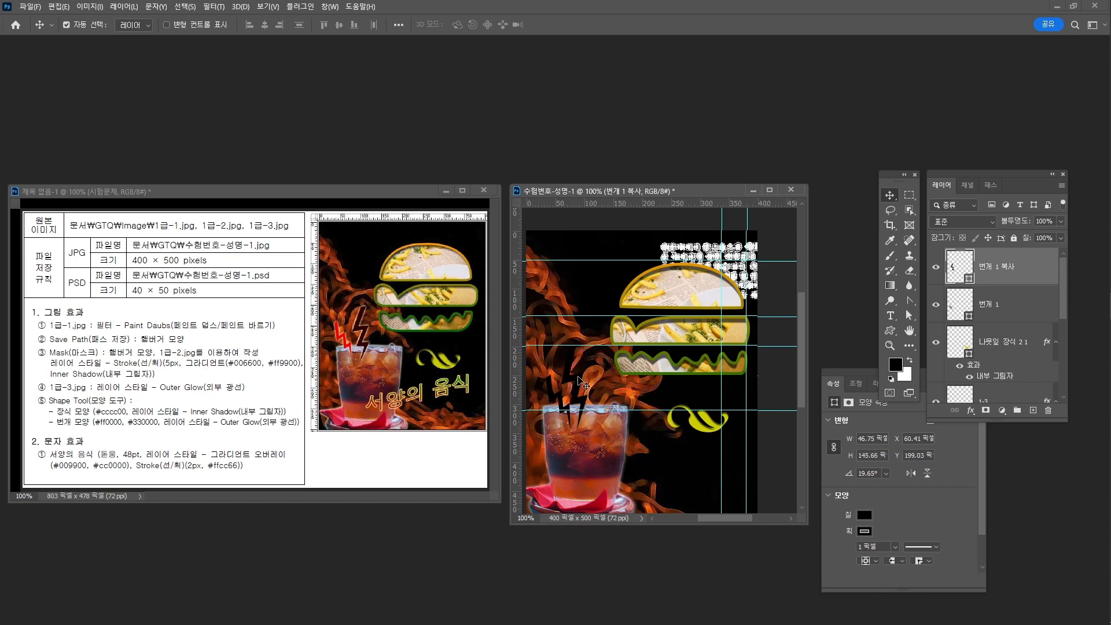
left_click_drag(582, 379, 590, 380)
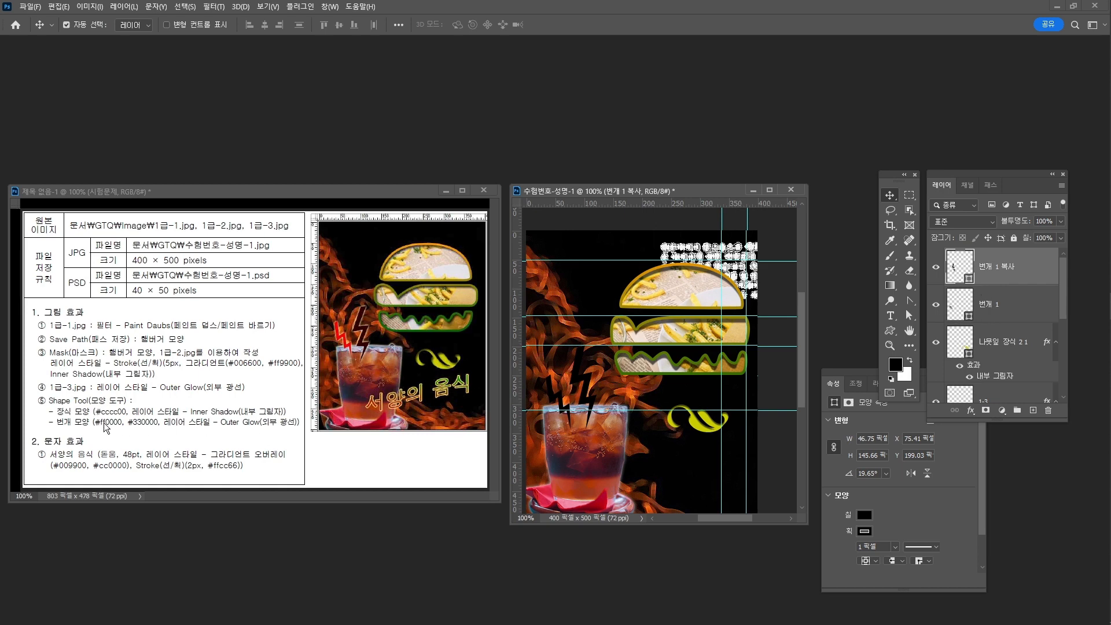
Set the stroke (획) of the 번개 1 shape layer to no colour
left_click(994, 310)
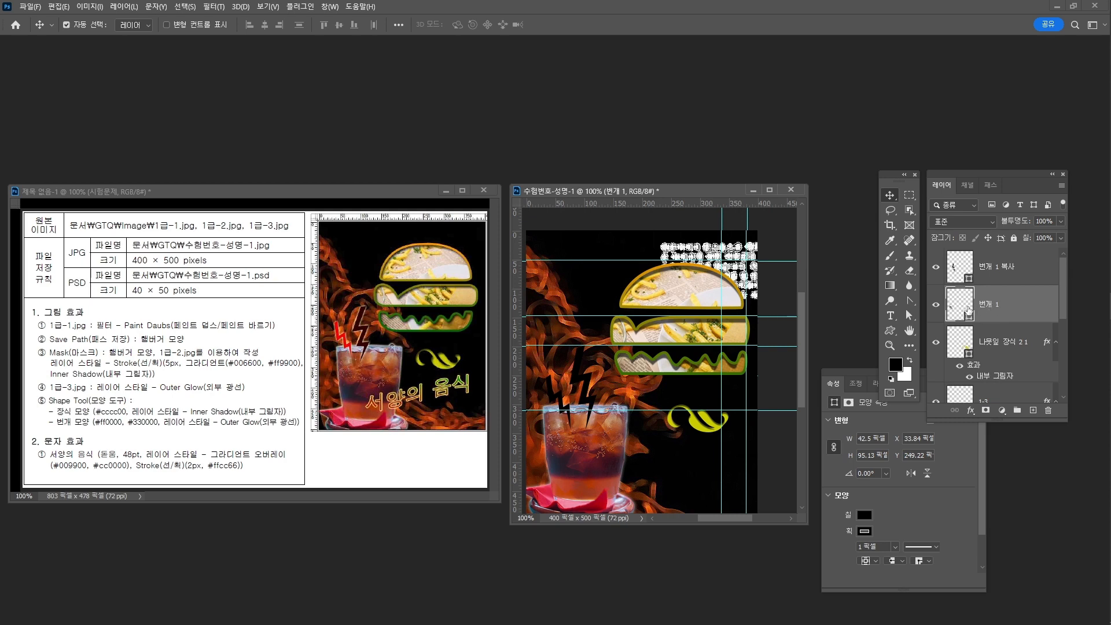
left_click(862, 370)
left_click(326, 7)
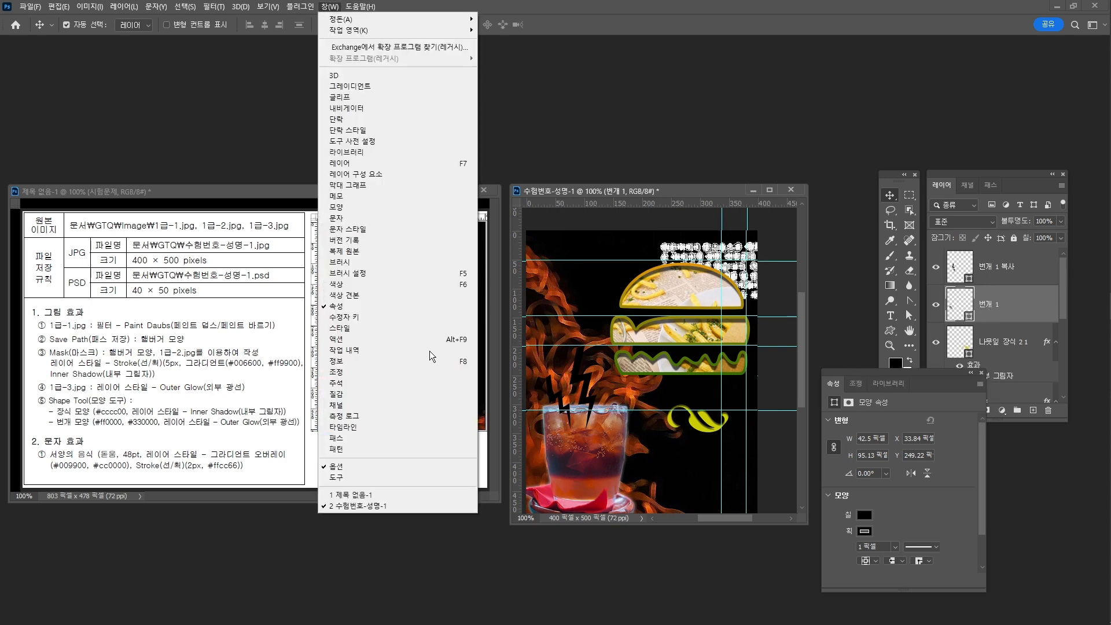
left_click(941, 399)
left_click(865, 531)
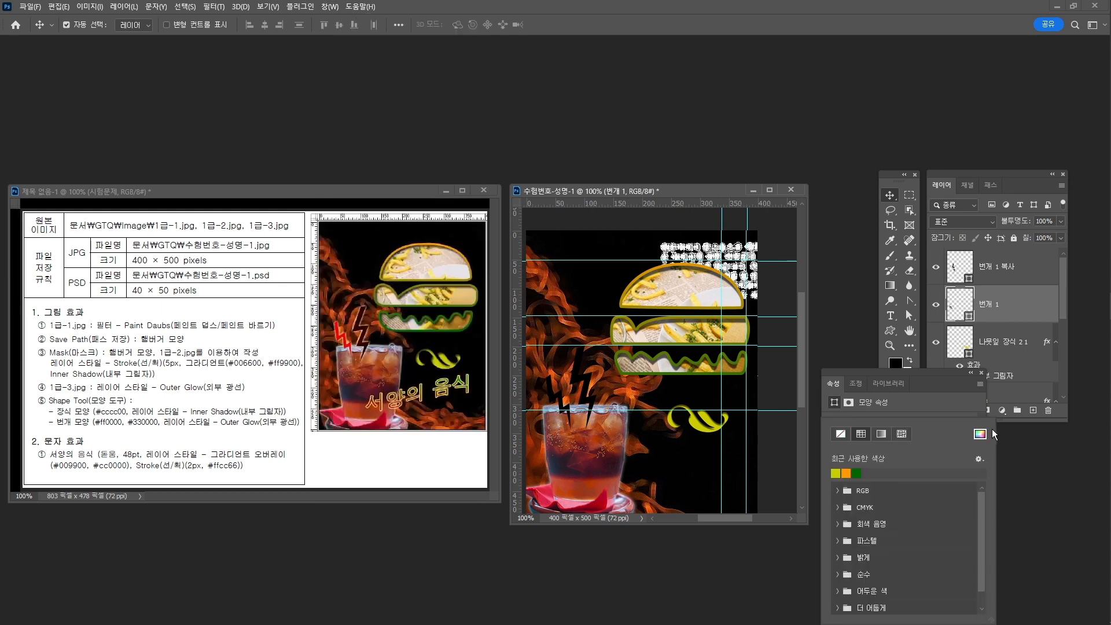
left_click(842, 433)
left_click(832, 385)
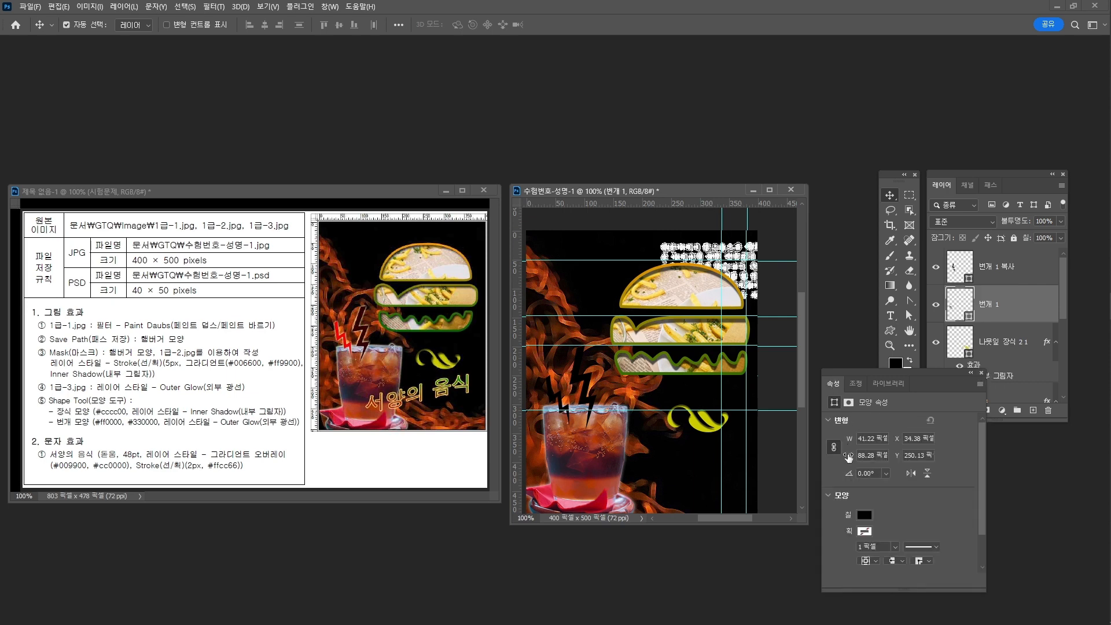
Set the fill (칠) of the 번개 1 shape to solid colour #ff0000
left_click(864, 515)
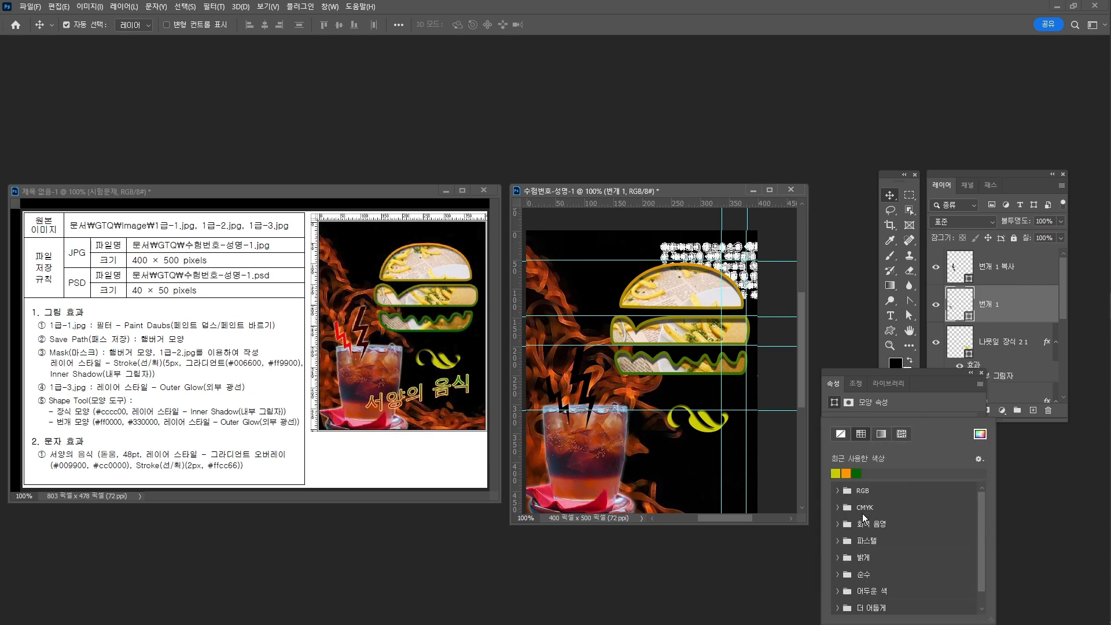
left_click(980, 435)
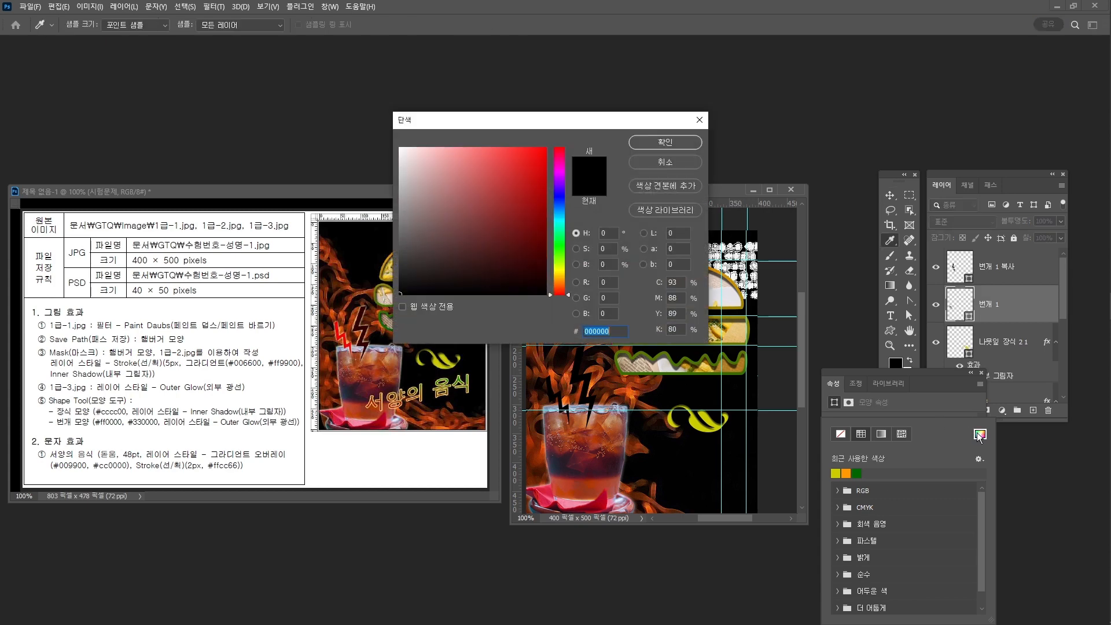
type("ff0000")
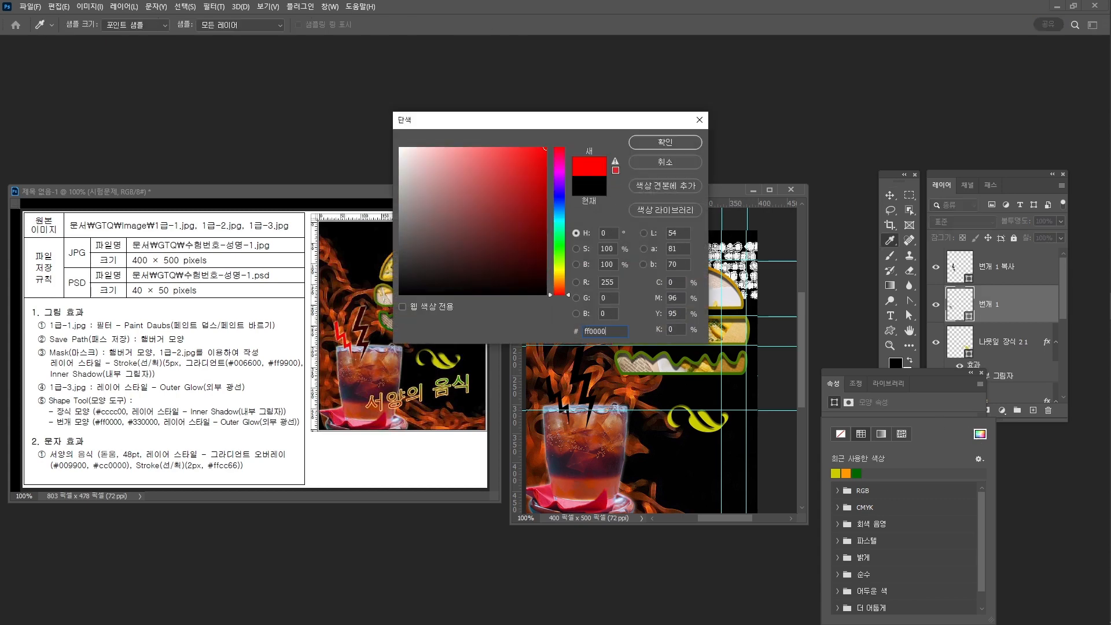
key("Return")
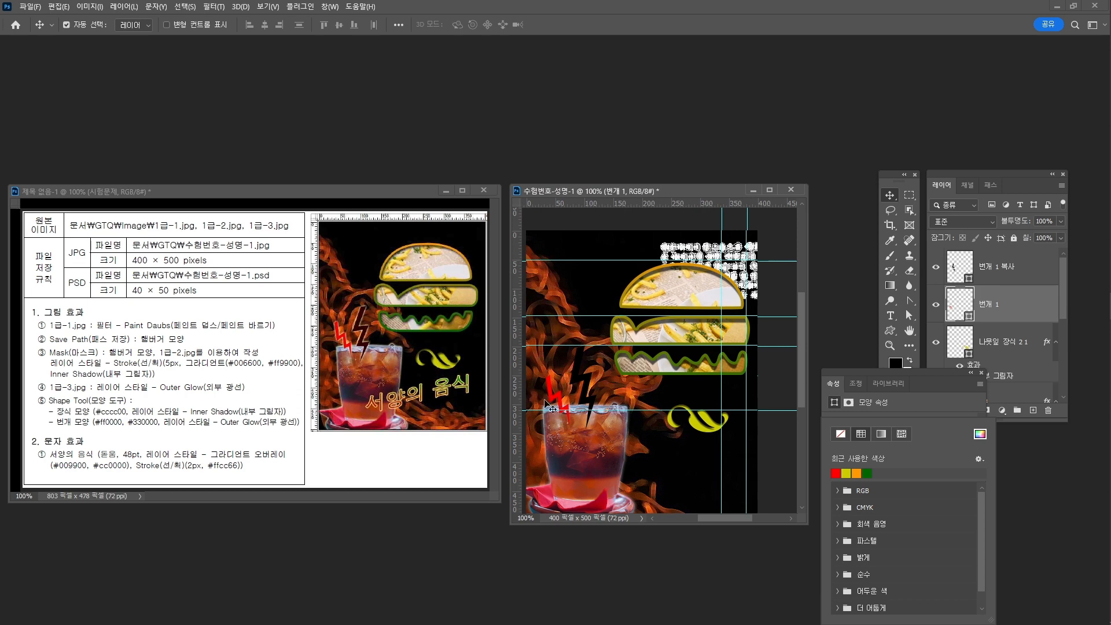
Add an Outer Glow (외부 광선) layer style to 번개 1 with its opacity (불투명도) set to 44%
left_click(1013, 319)
left_click(1025, 306)
left_click(971, 411)
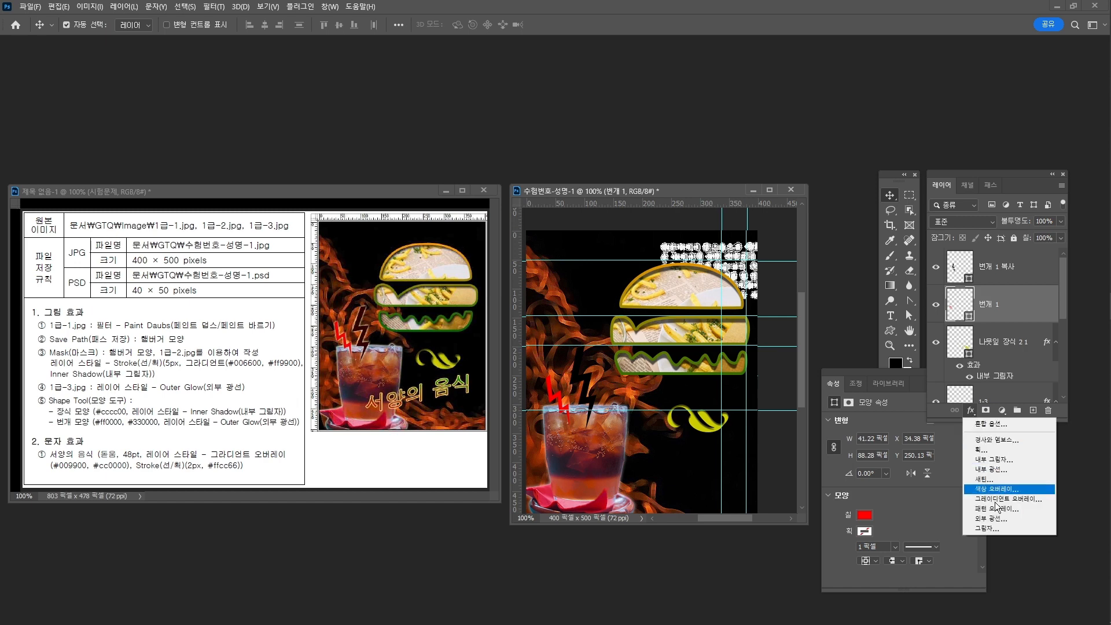
left_click(996, 518)
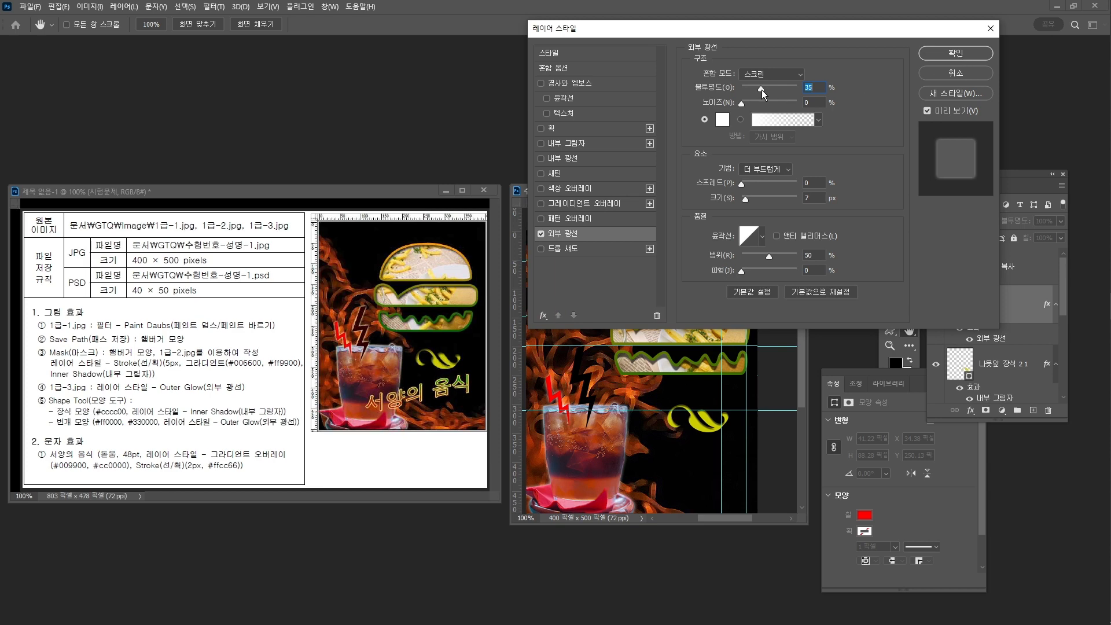
left_click_drag(762, 88, 765, 92)
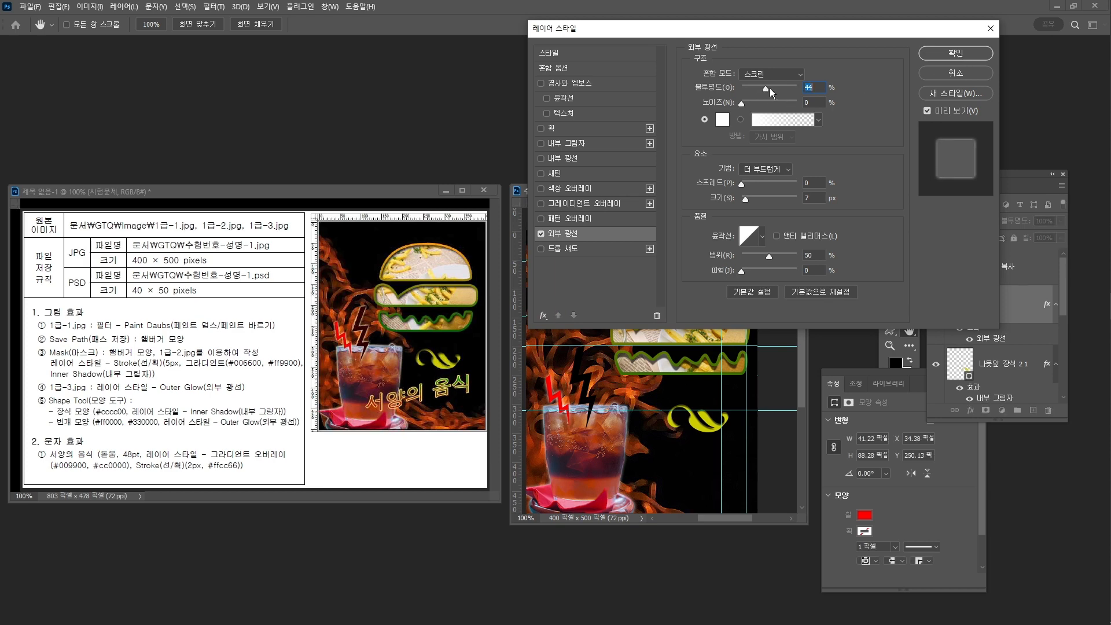
left_click(952, 53)
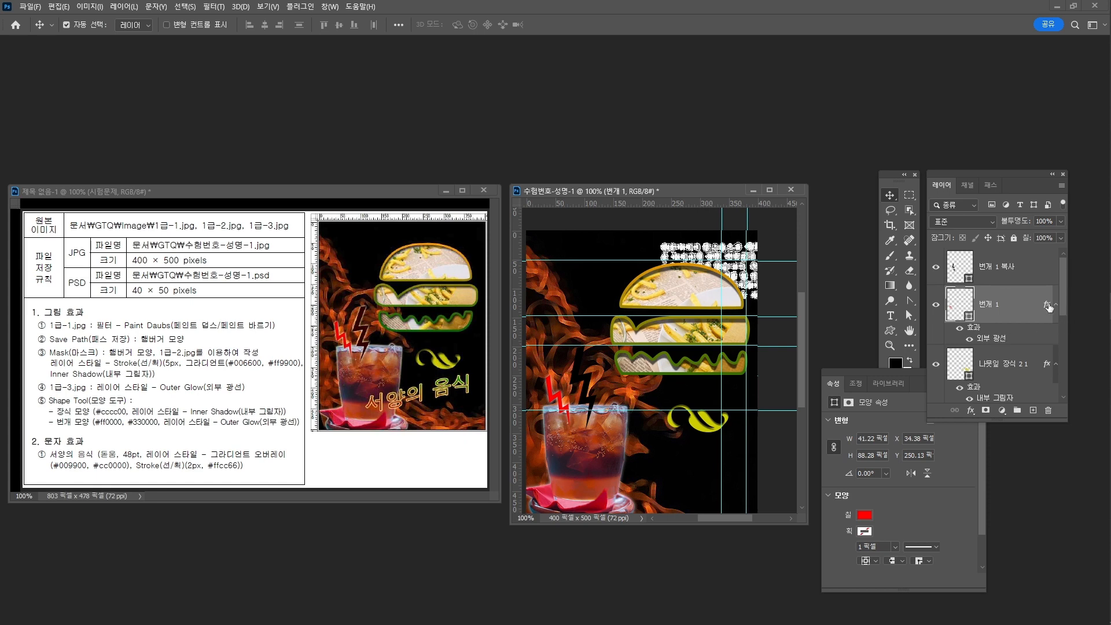
Copy the Outer Glow (외부 광선) effect from 번개 1 to 번개 1 복사 and set the copy's stroke to no colour
left_click_drag(1048, 307, 1041, 266)
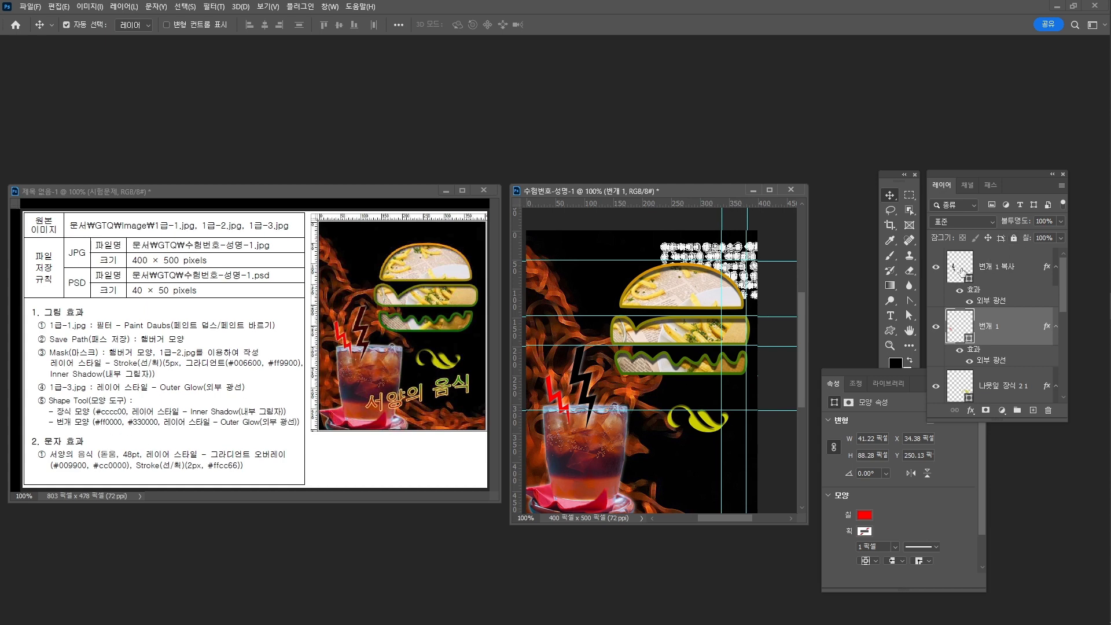
left_click(997, 269)
left_click(866, 531)
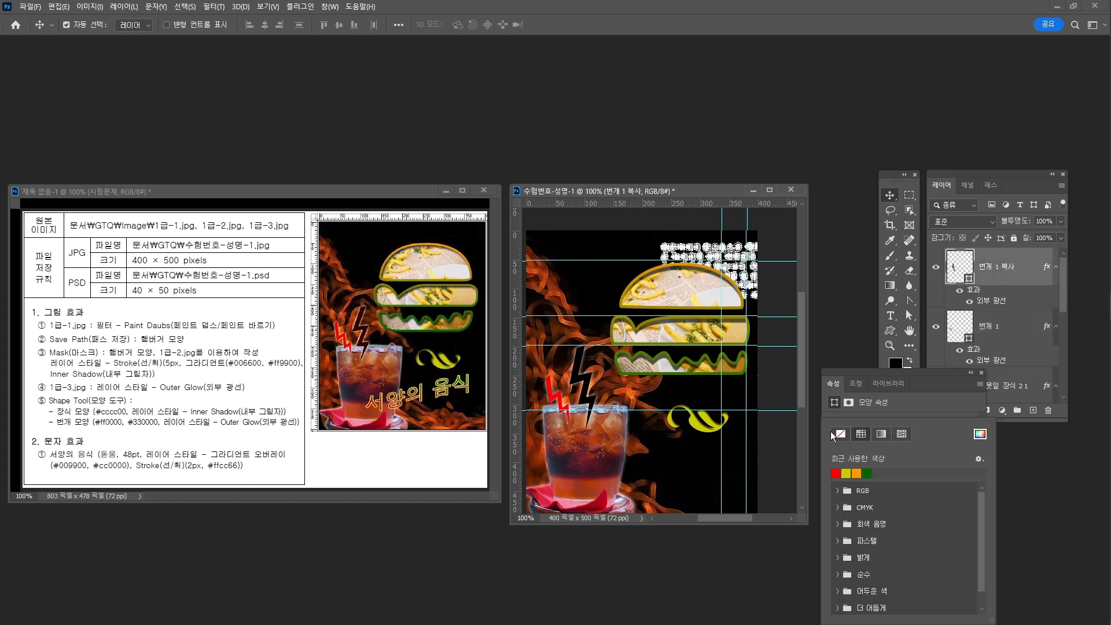
left_click(842, 433)
left_click(832, 385)
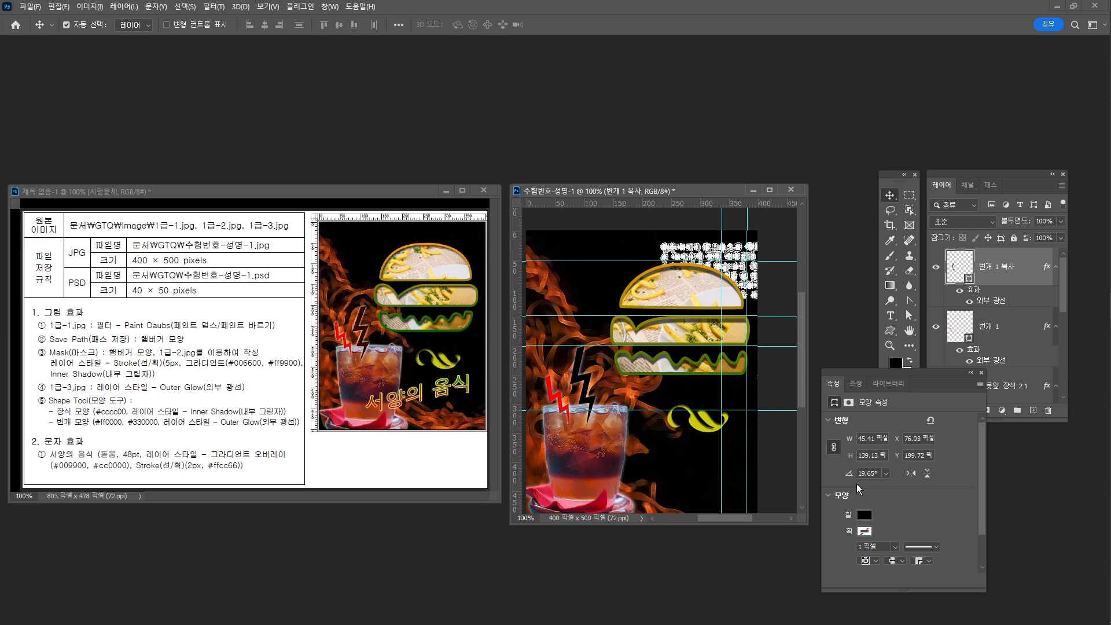
Set the fill (칠) of the 번개 1 복사 shape to solid colour #330000 and deselect the layer
left_click(864, 515)
left_click(980, 435)
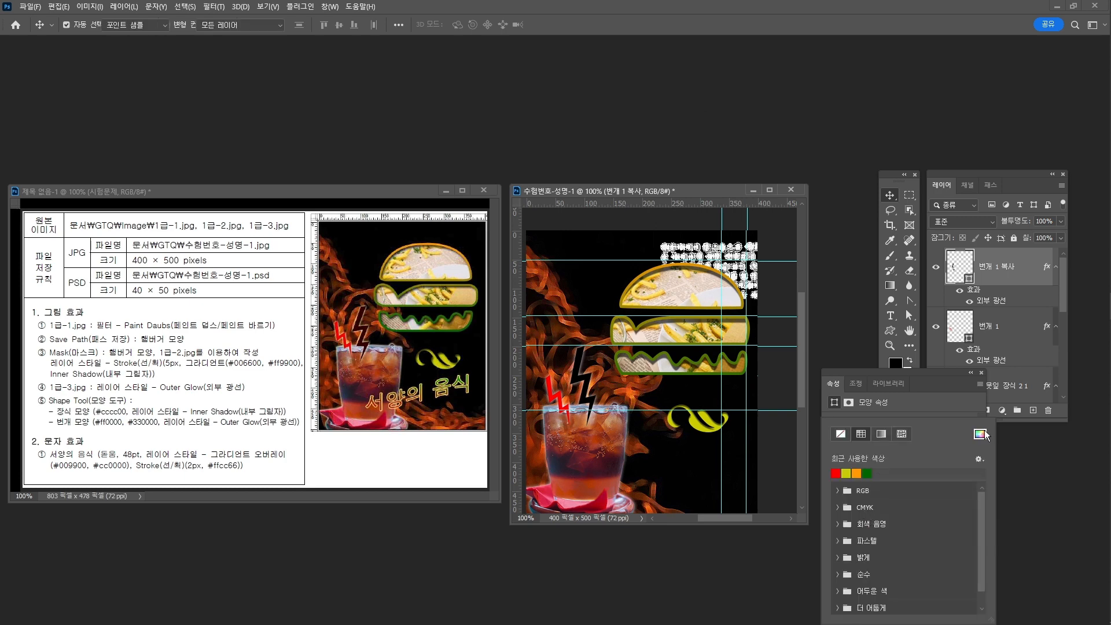
type("330000")
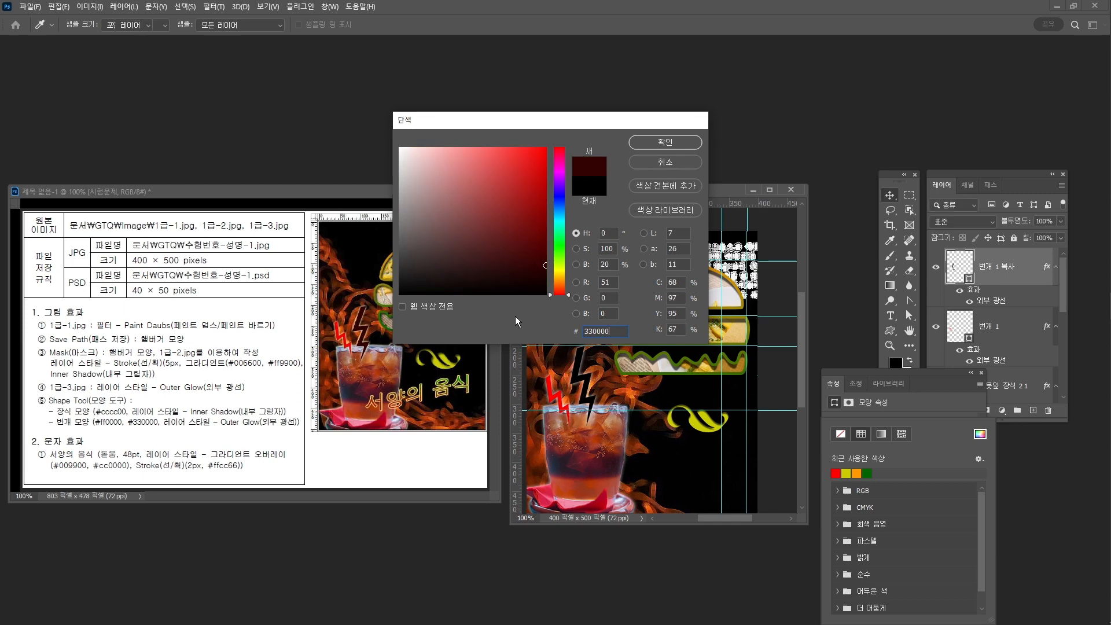
key("Return")
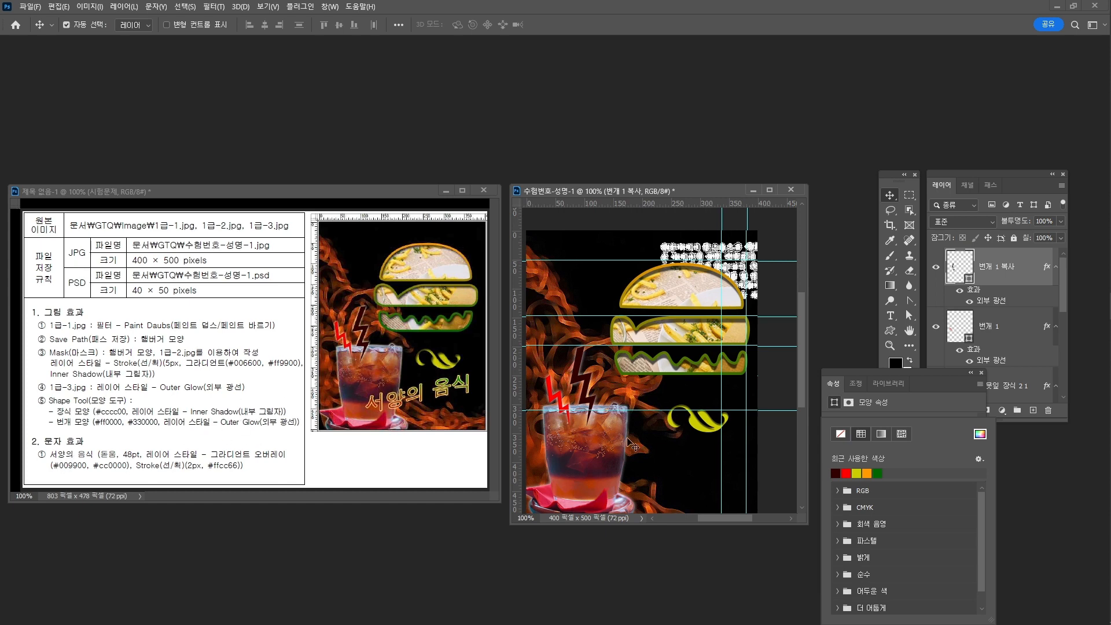
left_click(982, 373)
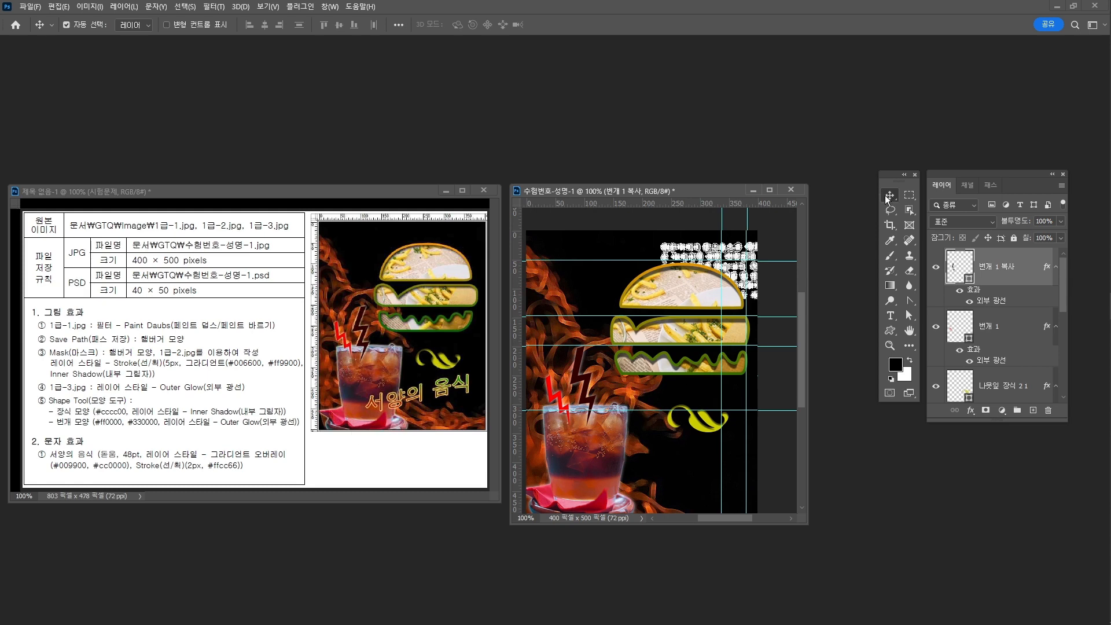
left_click(779, 294)
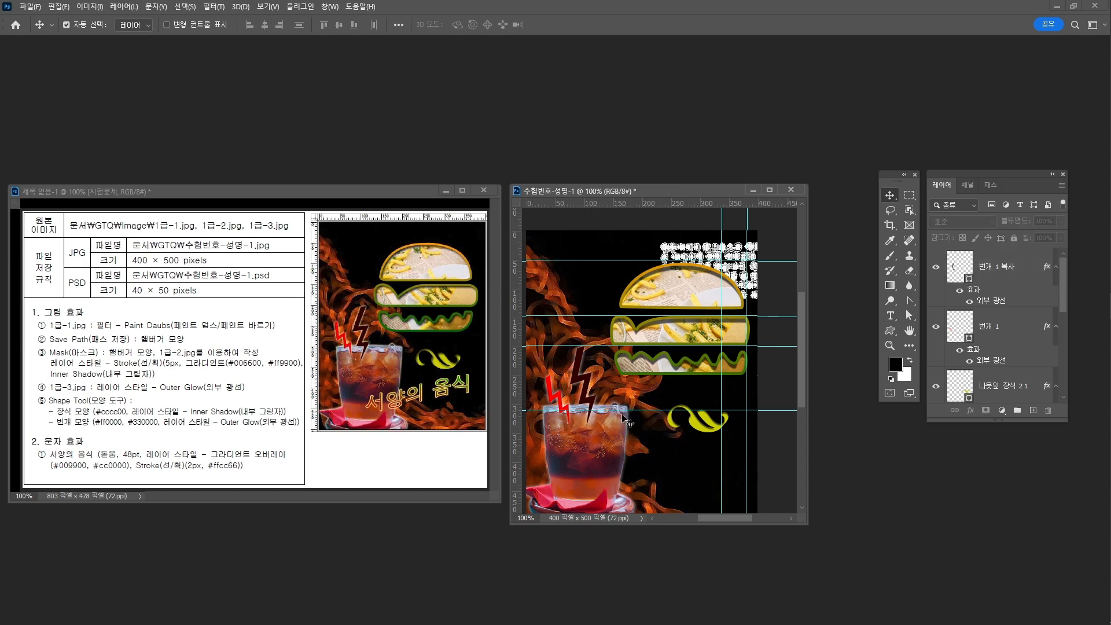
Add a horizontal text reading 서양의 음식 starting over the middle of the glass
key("t")
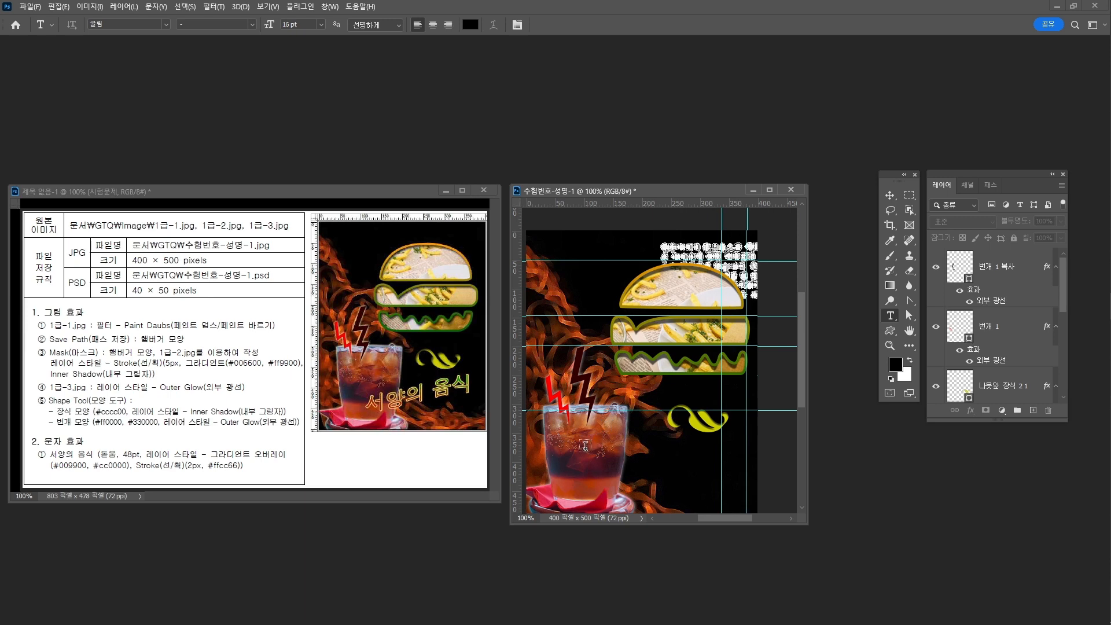
left_click(585, 445)
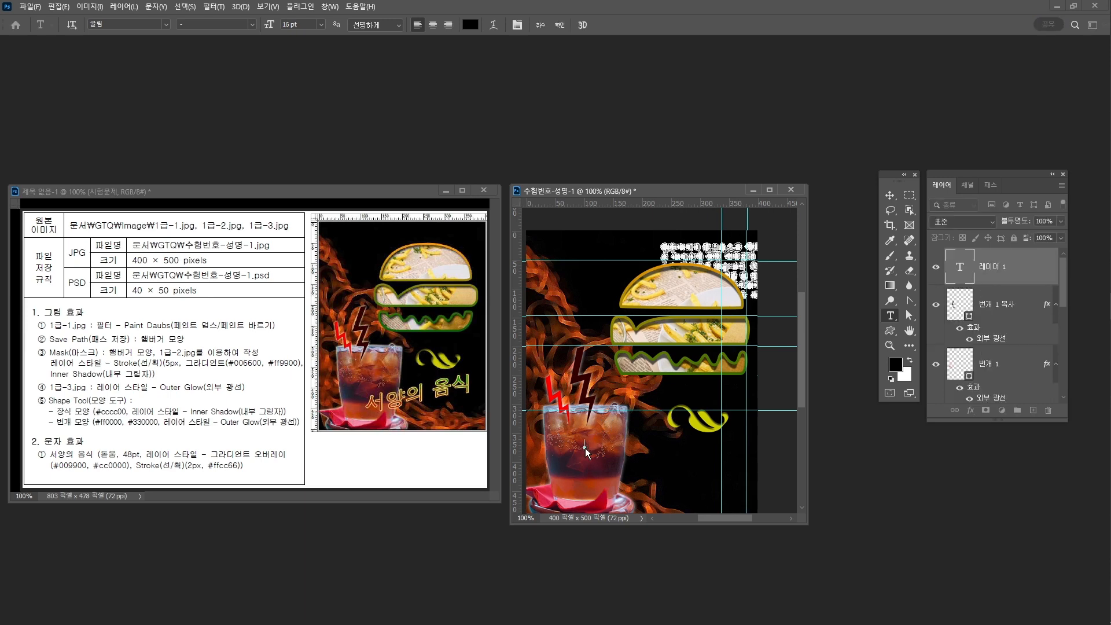
type("서양의 음식")
Set the whole 서양의 음식 text to the font 돋움 at 48 pt and commit it
key("ctrl+a")
key("ctrl+a")
left_click(127, 25)
type("도")
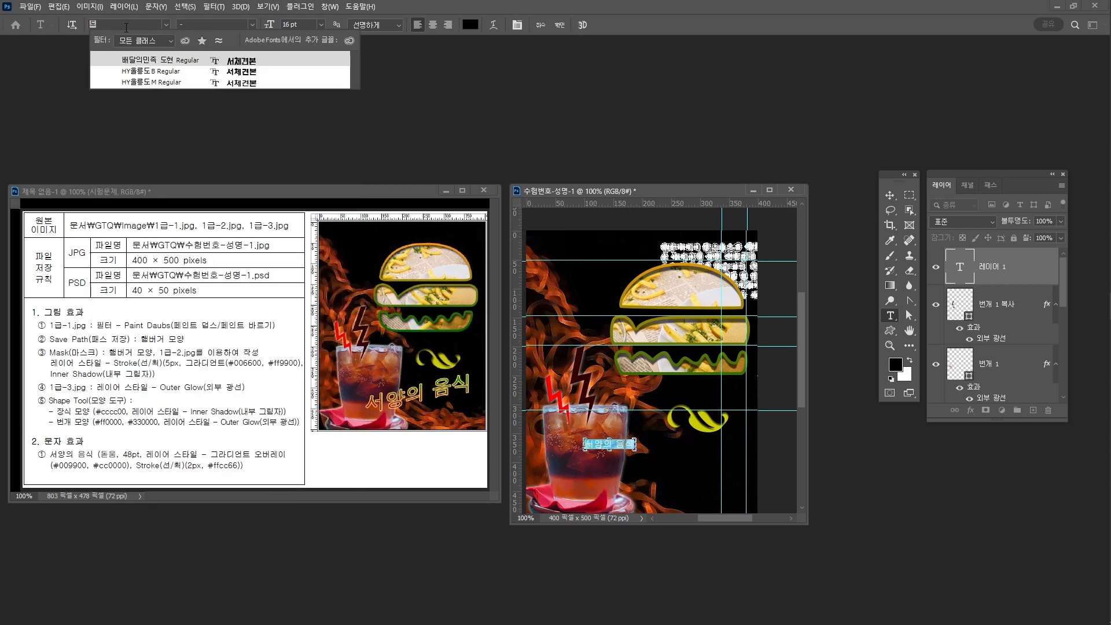
type("ㄷ움")
key("Return")
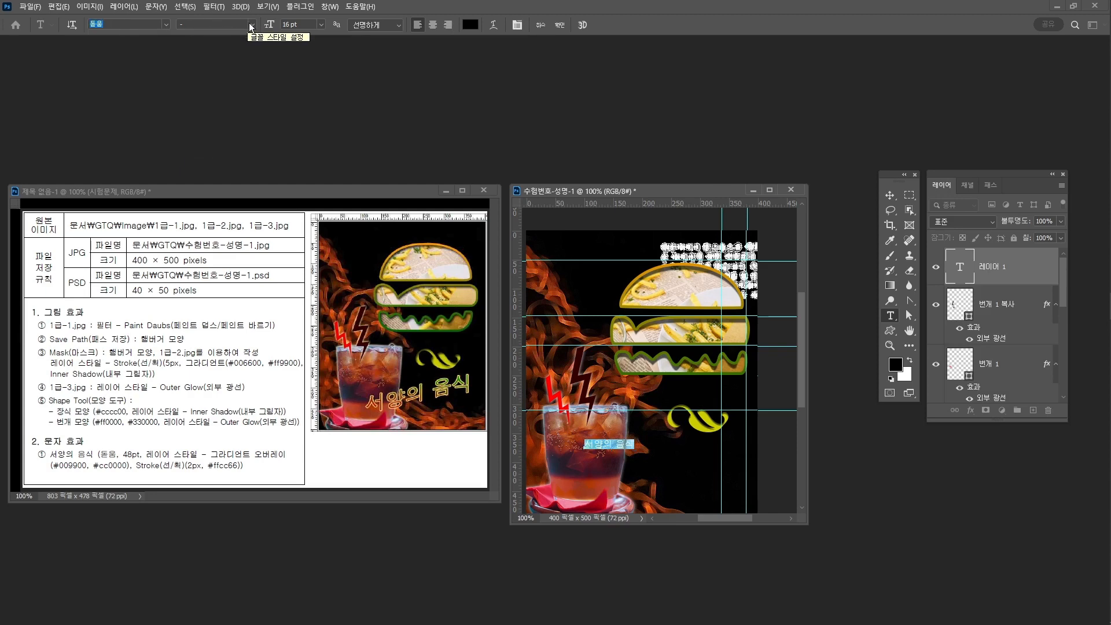
left_click(288, 25)
type("4")
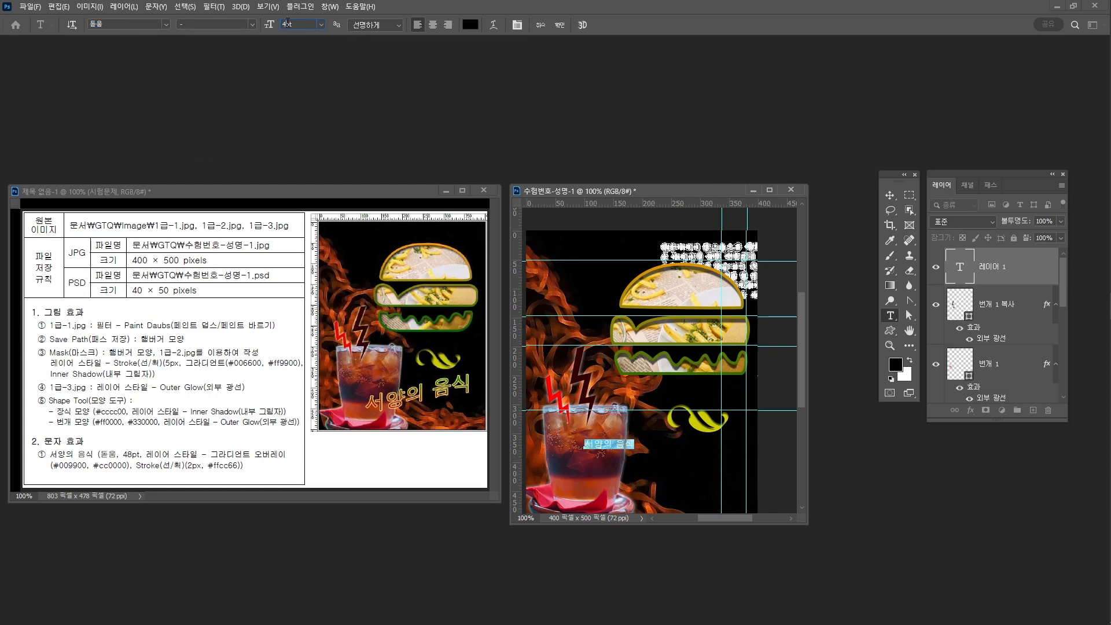
type("8")
key("Return")
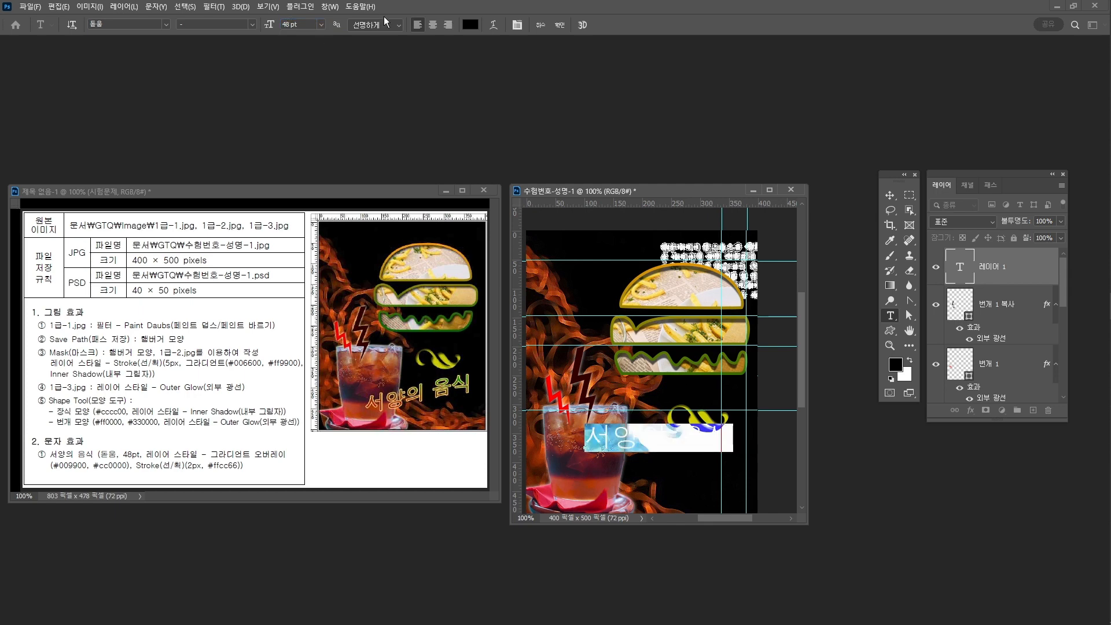
left_click(1029, 274)
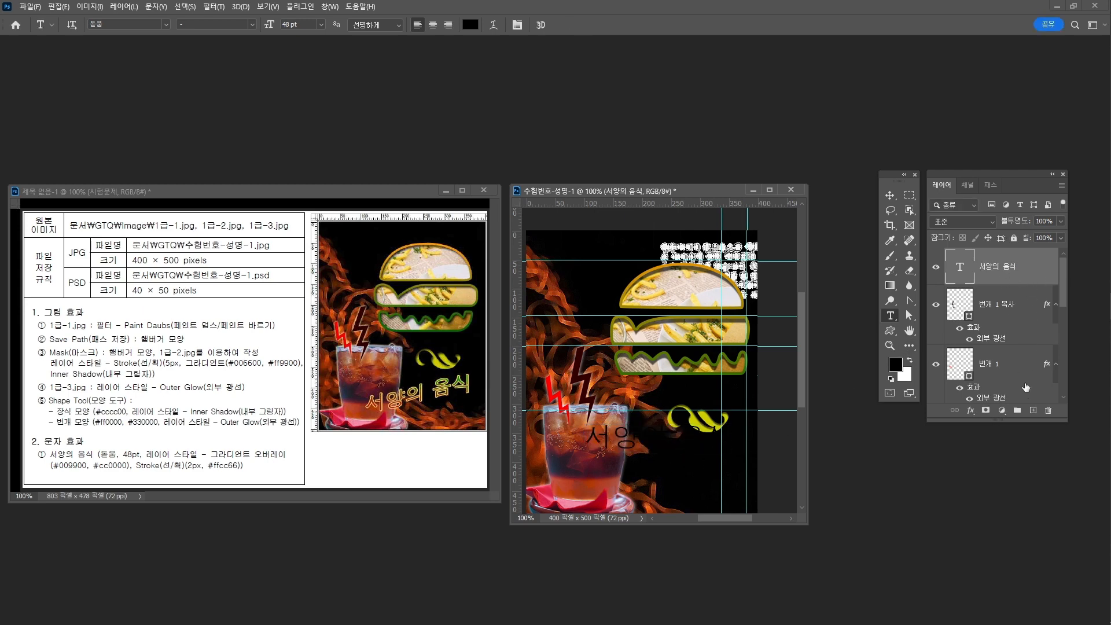
Add a Gradient Overlay (그레이디언트 오버레이) to the 서양의 음식 layer and set its gradient's starting colour stop to #009900
left_click(972, 411)
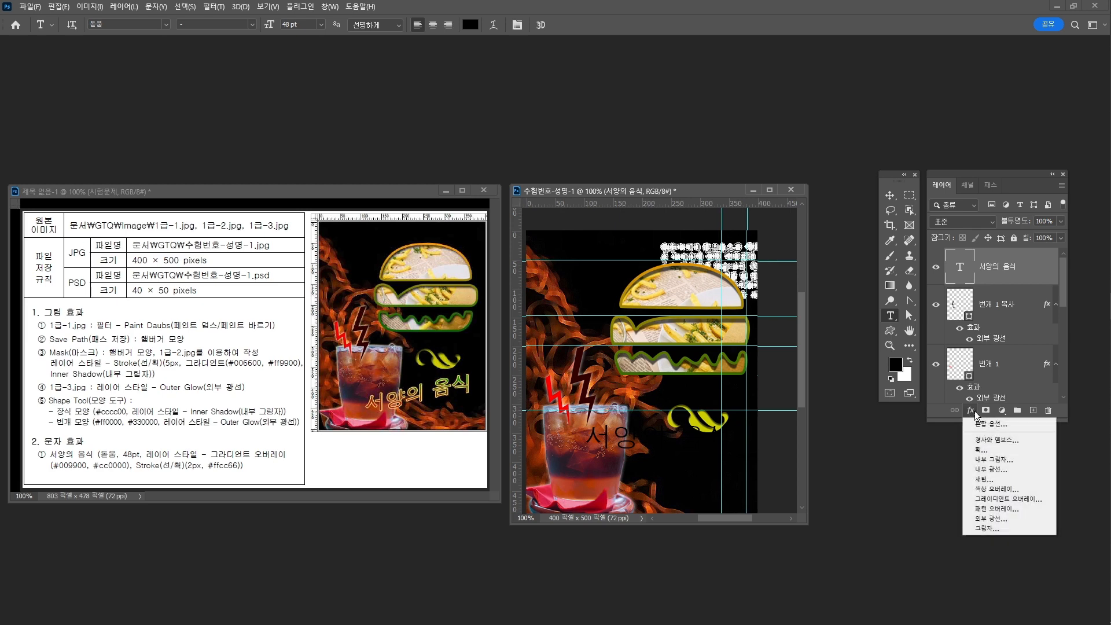
left_click(1016, 501)
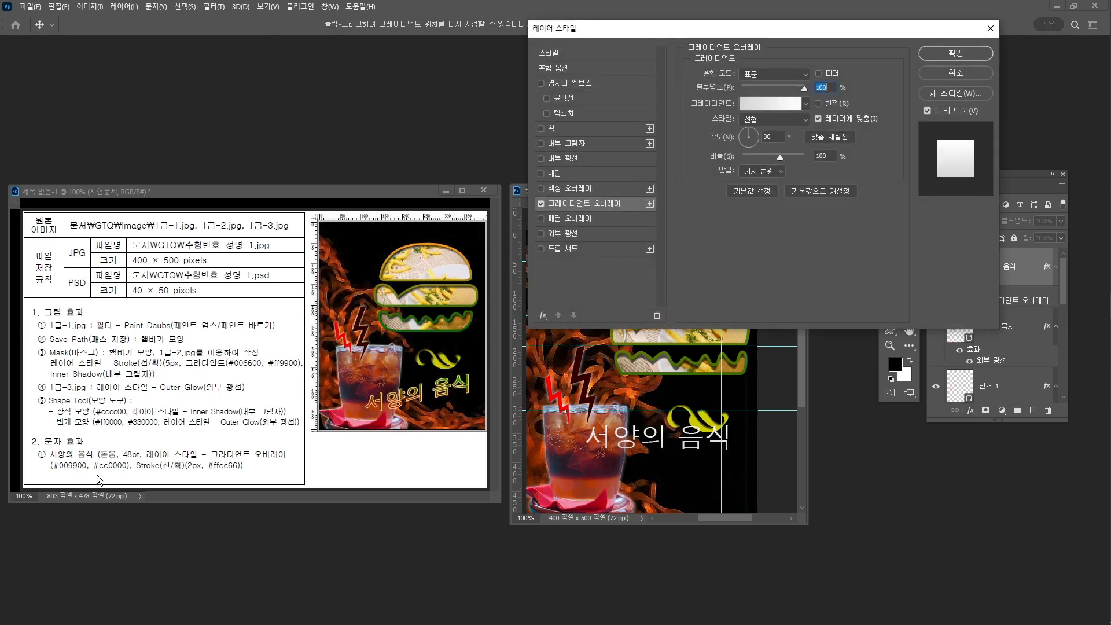
left_click(779, 105)
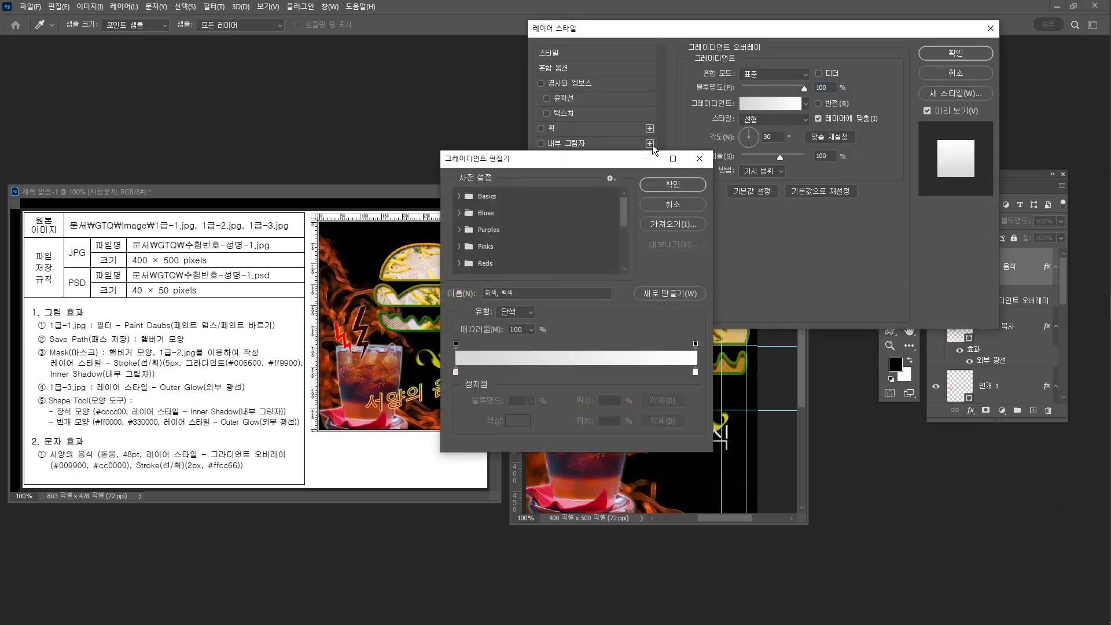
double_click(456, 373)
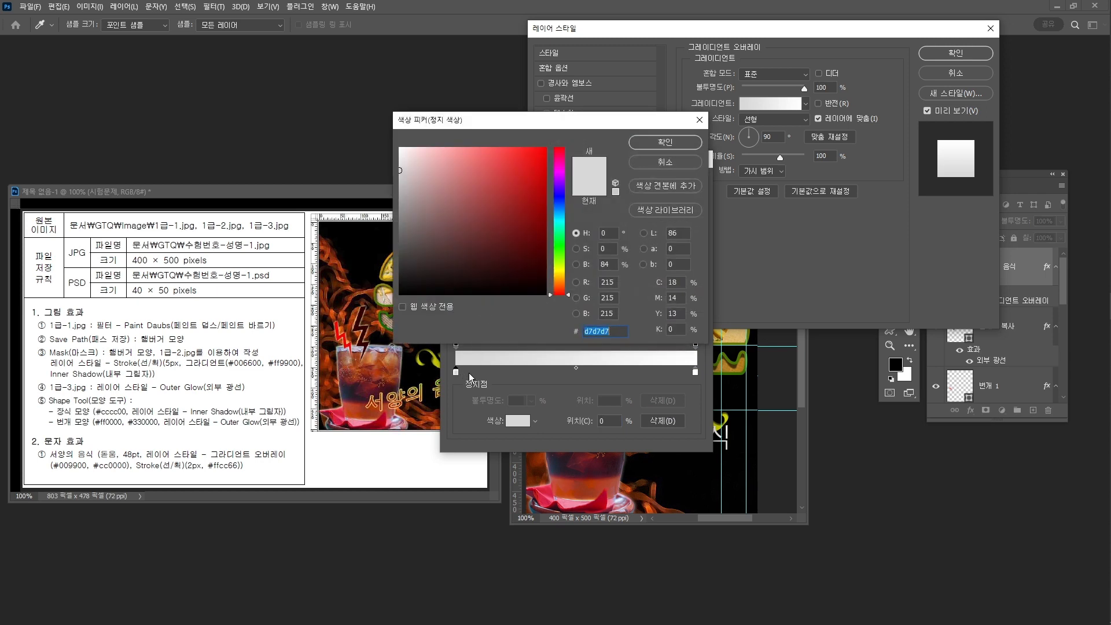
type("00")
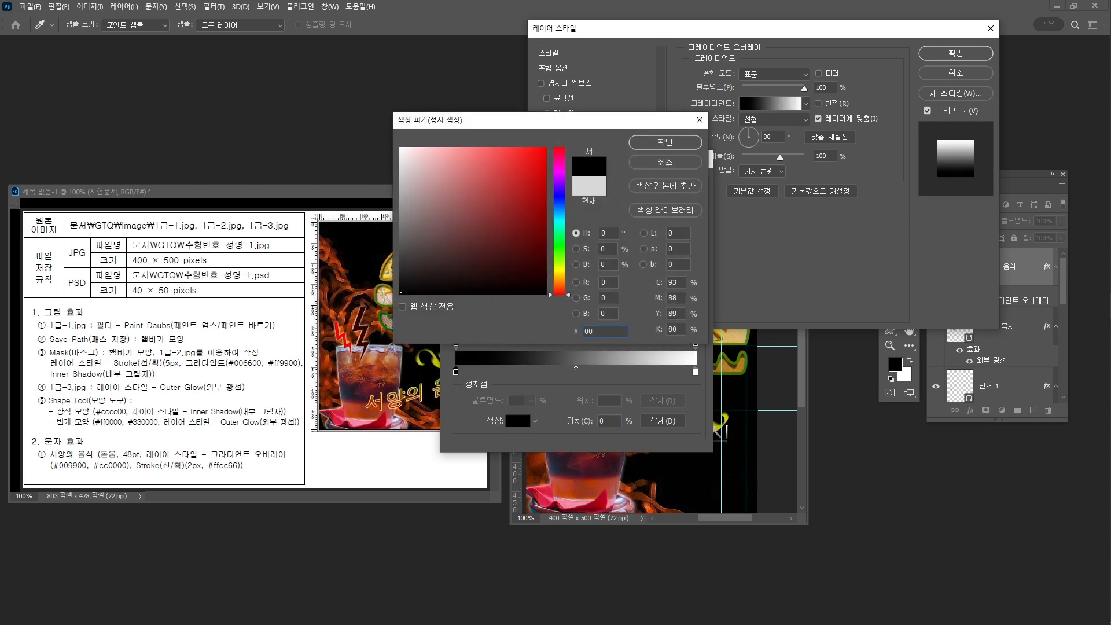
type("9900")
key("Return")
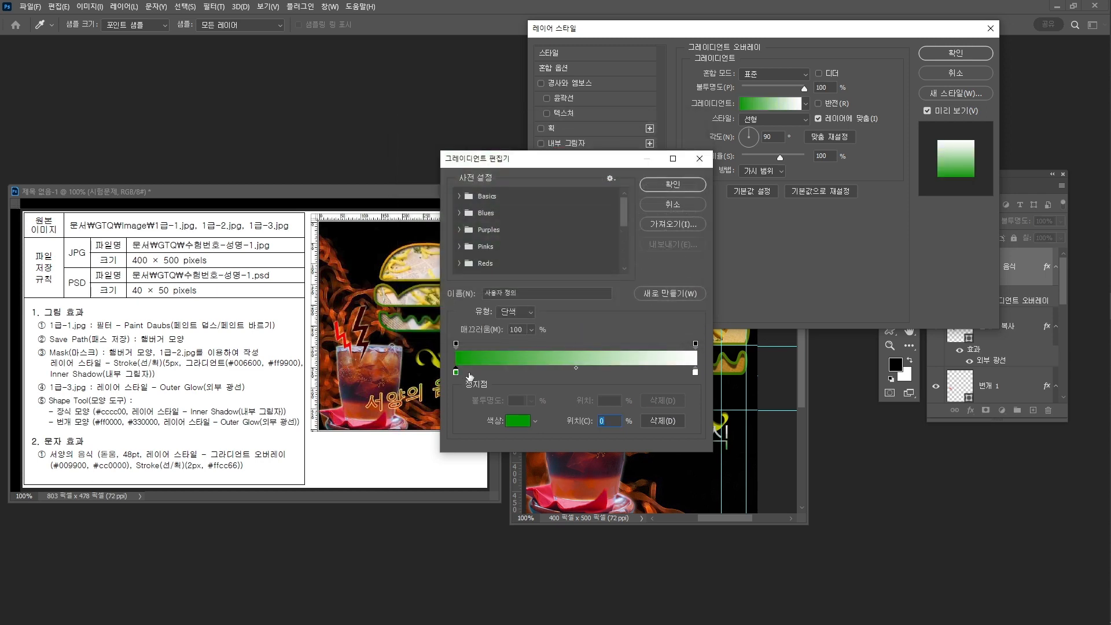
Set the ending colour stop of the text's overlay gradient to #cc0000 and accept the gradient
left_click(694, 373)
type("cc")
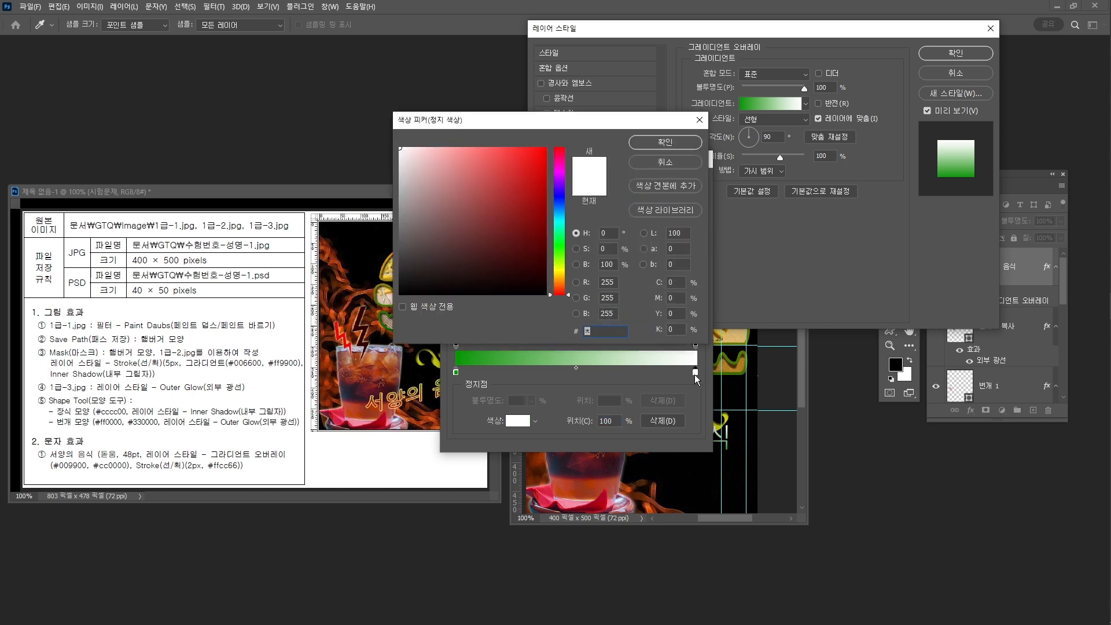
type("0000")
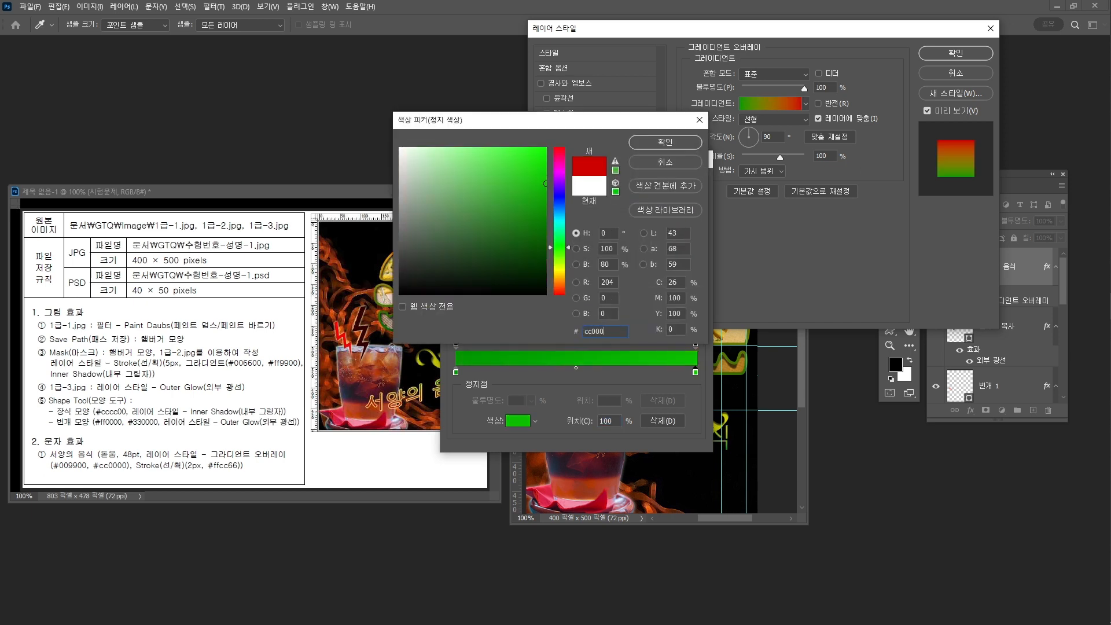
key("Return")
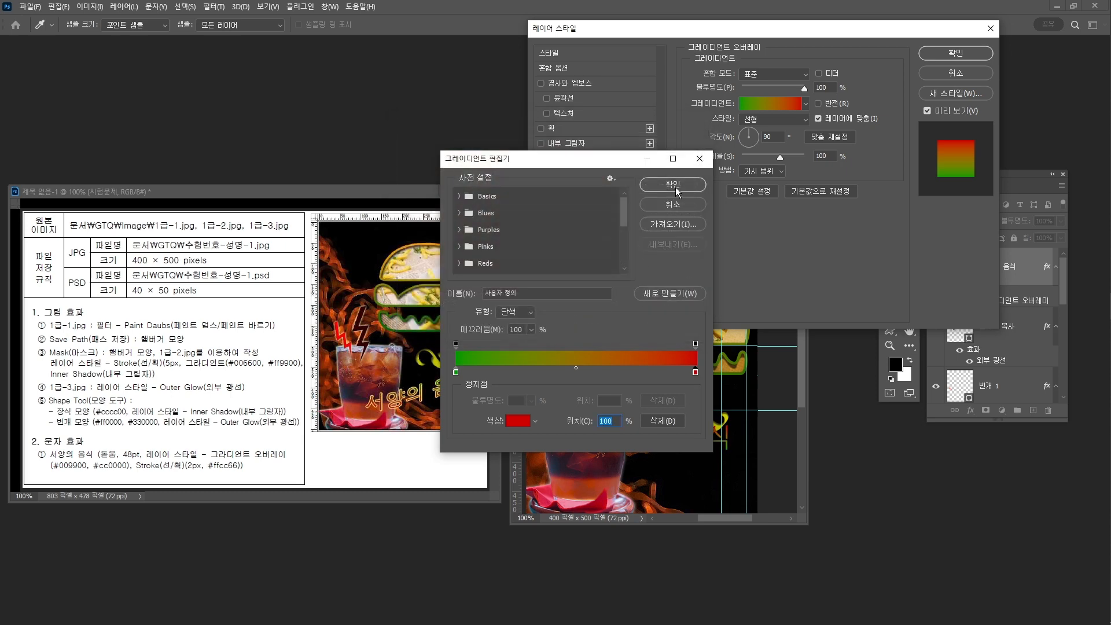
left_click(675, 187)
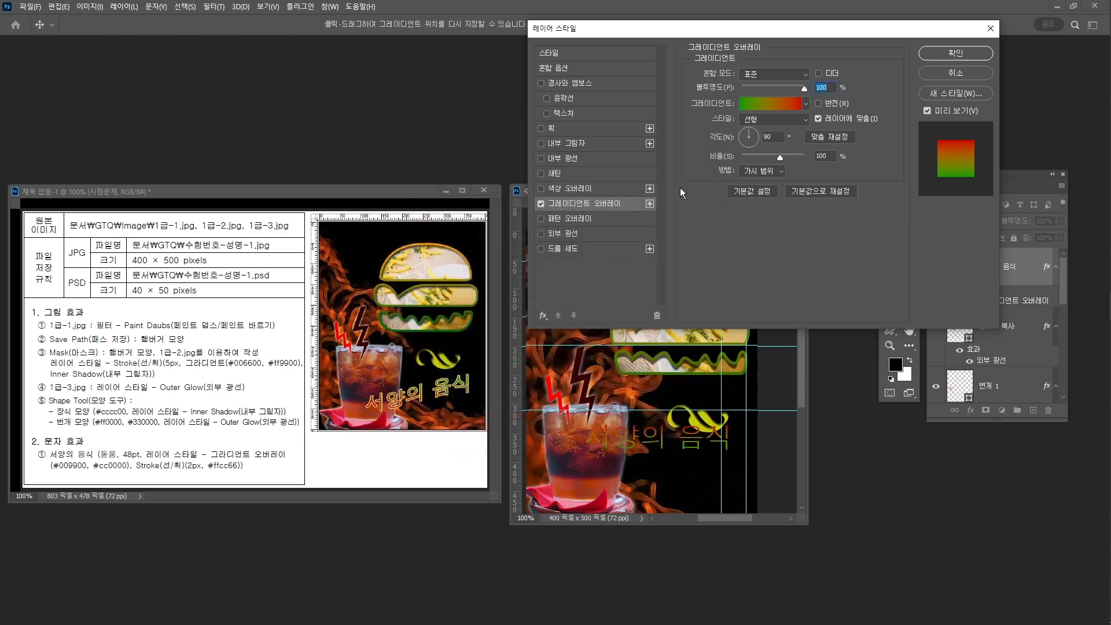
Turn the Gradient Overlay angle (각도) to -176° and apply the layer style to the text
left_click_drag(727, 33, 768, 49)
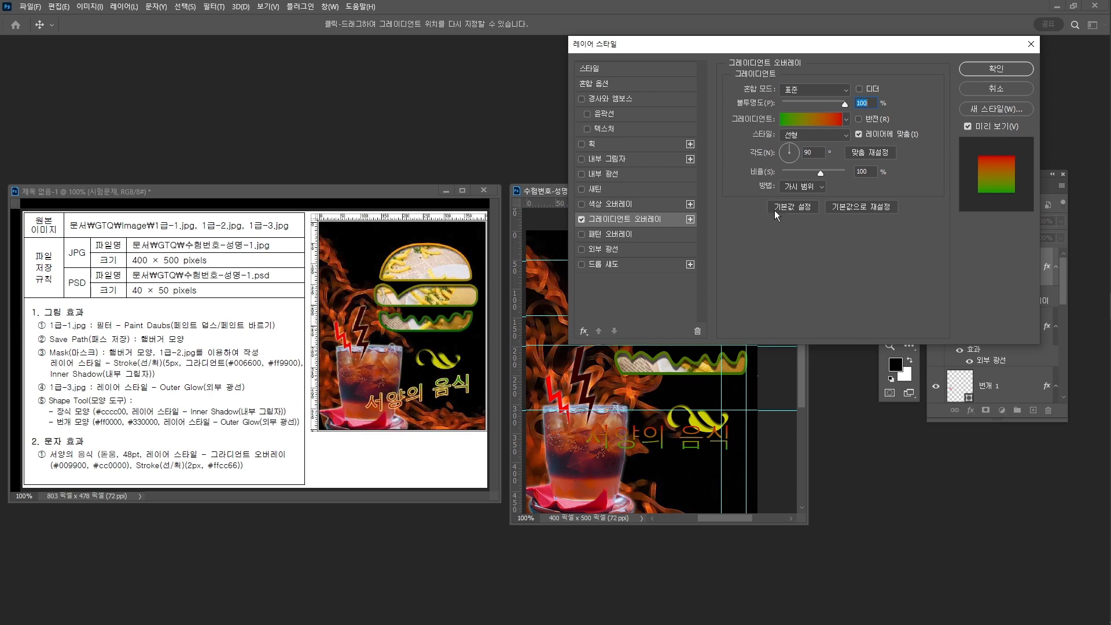
left_click_drag(784, 155, 795, 154)
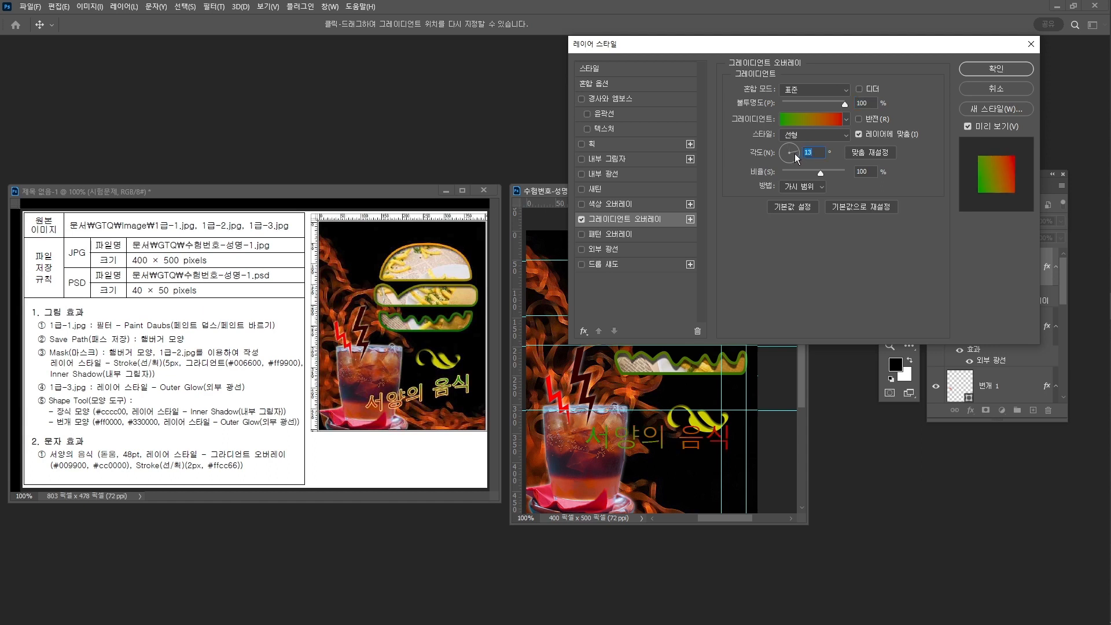
left_click(780, 154)
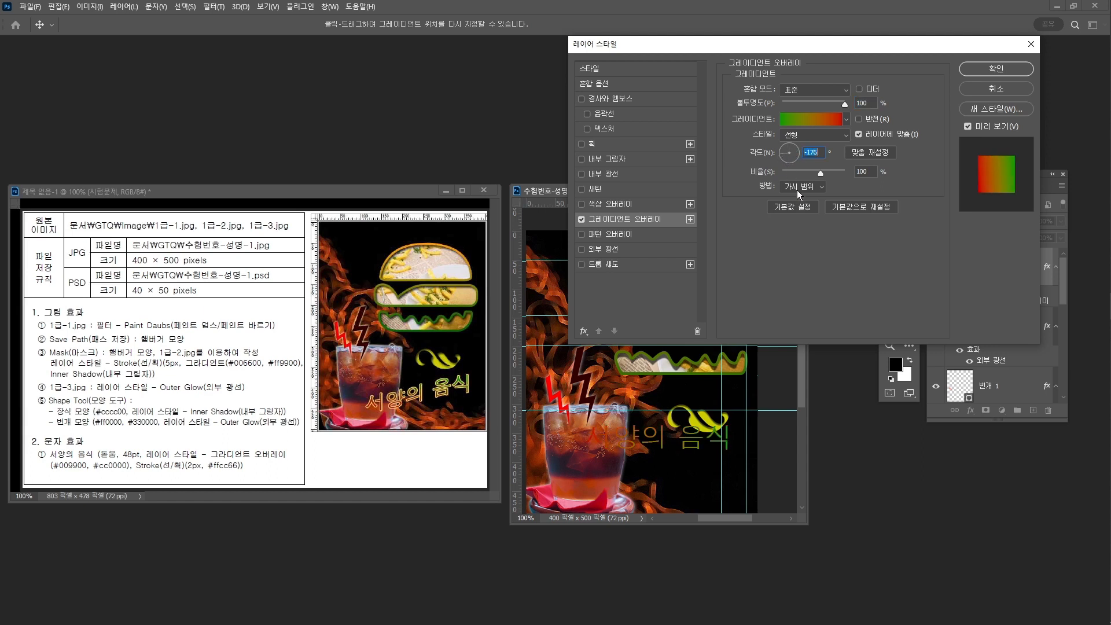
left_click(981, 72)
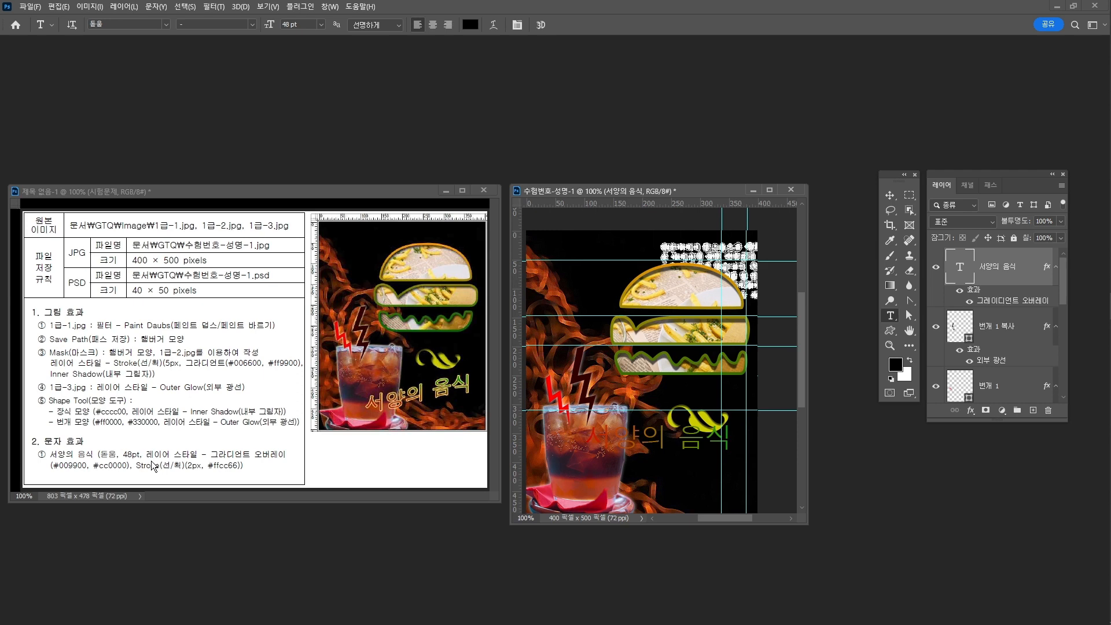
Add a Stroke (획) layer style to the 서양의 음식 text with a size of 2 px
double_click(980, 294)
left_click(595, 142)
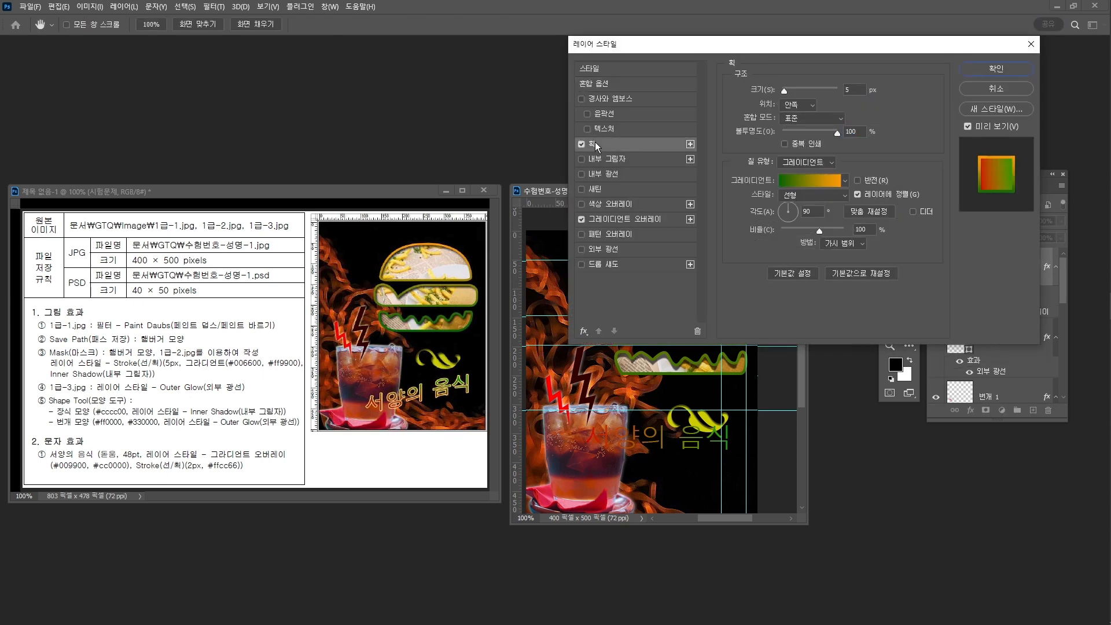
double_click(848, 91)
type("2")
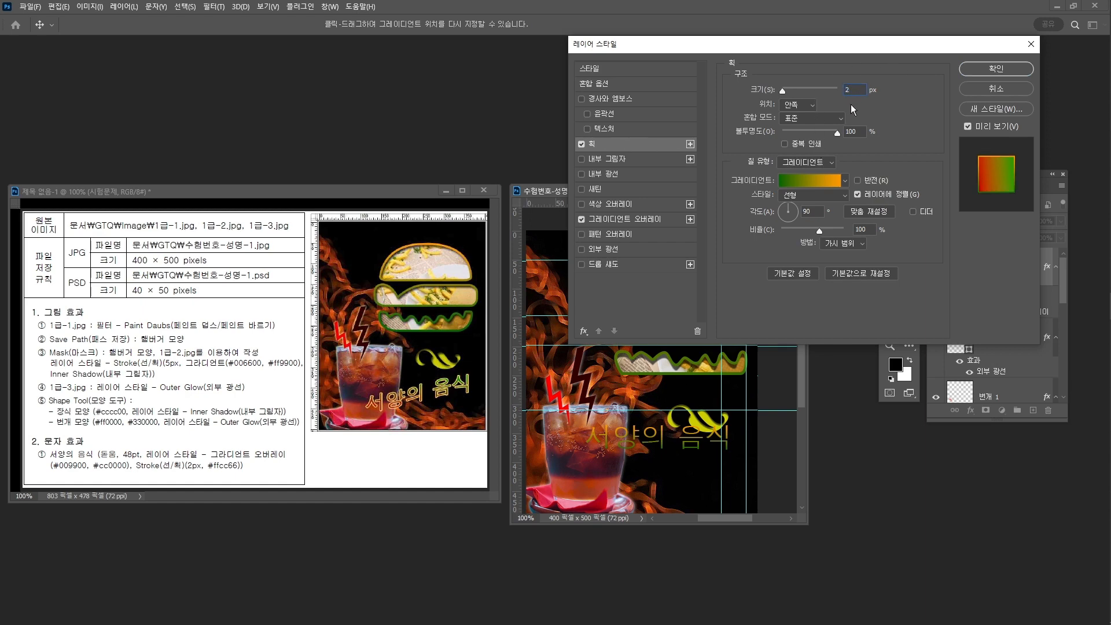
Change the text stroke's fill type (칠 유형) to solid colour (색상) and set the colour to #ffcc66
left_click(810, 162)
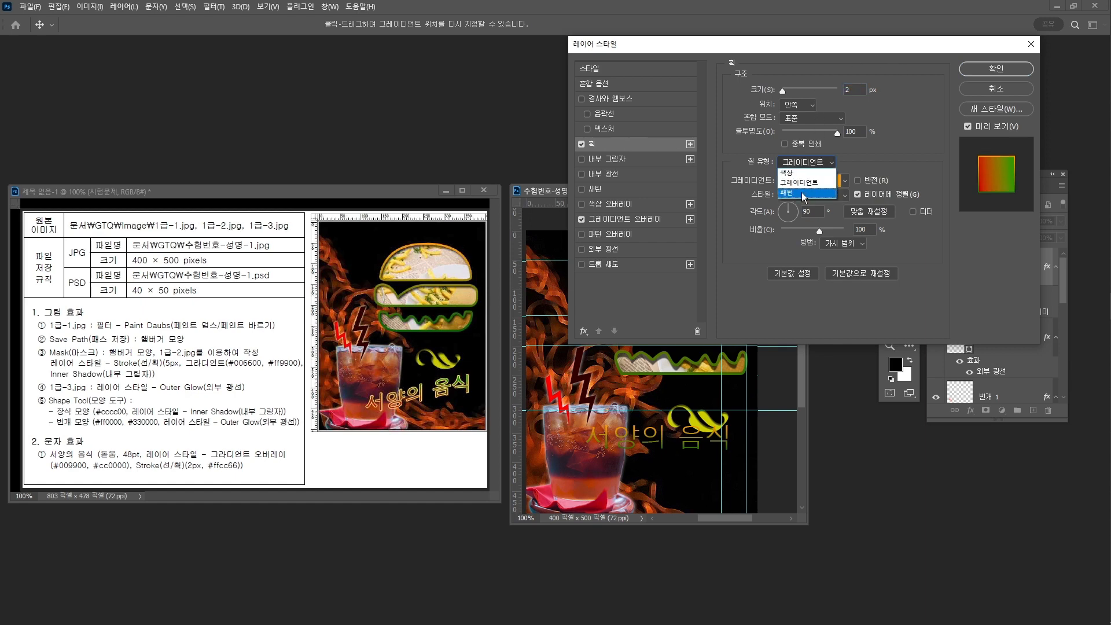
left_click(802, 181)
left_click(763, 181)
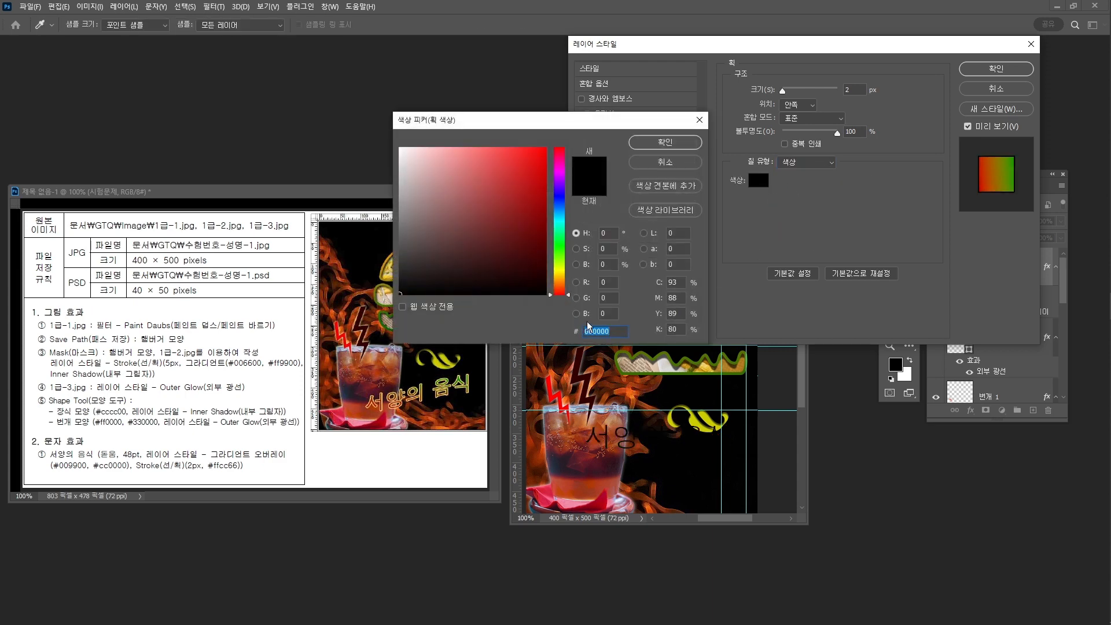
type("ffc")
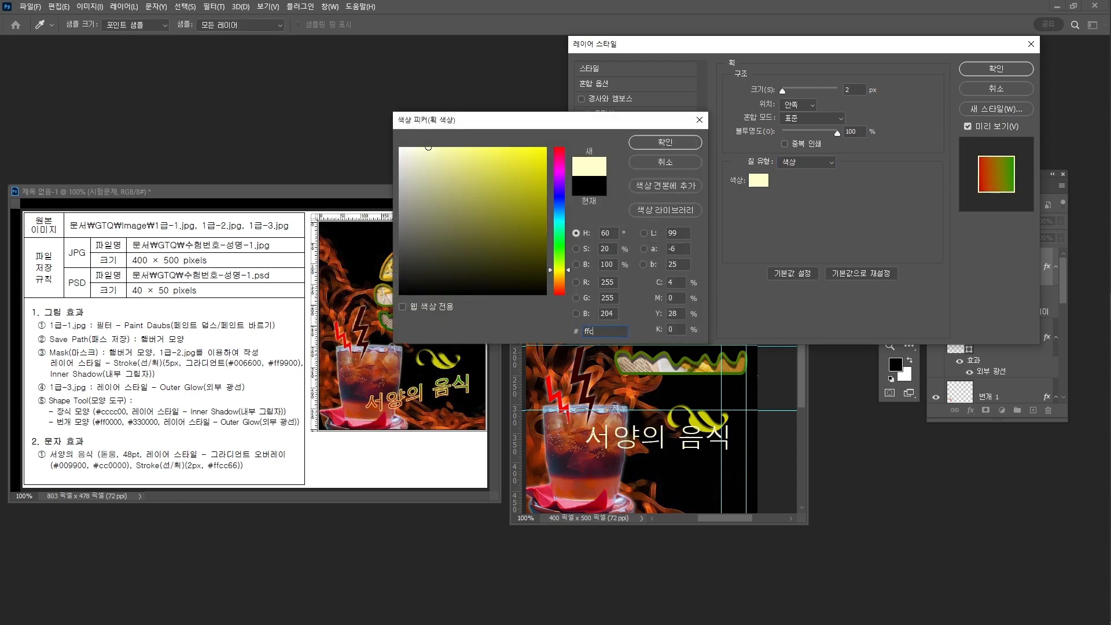
type("c66")
key("Return")
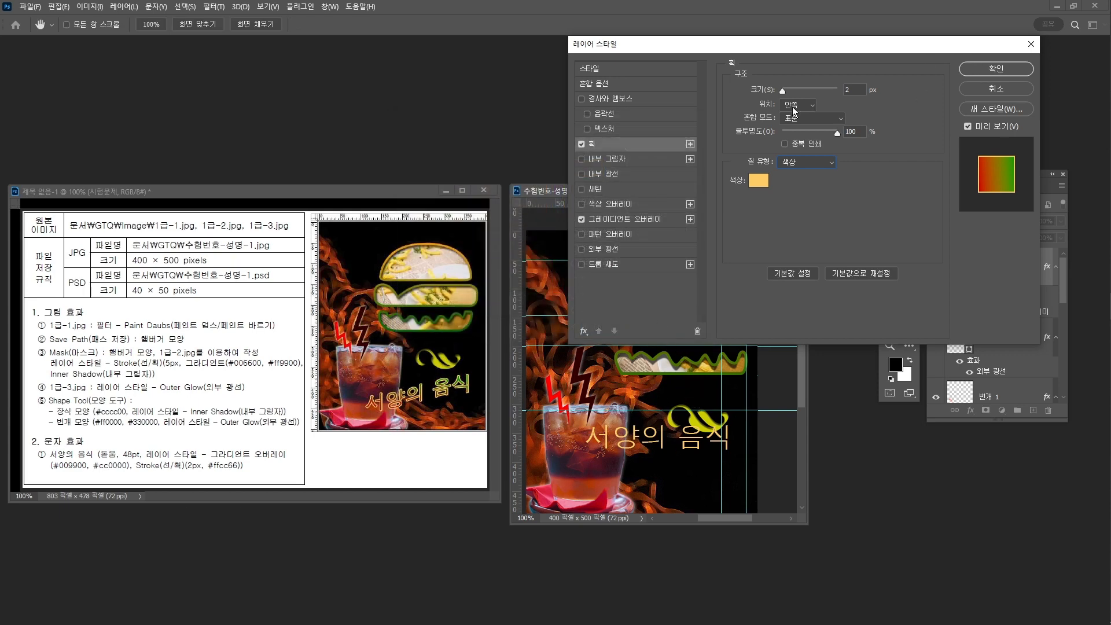
Set the text stroke's position (위치) to outside (바깥쪽) and apply the layer style
left_click(793, 106)
left_click(800, 117)
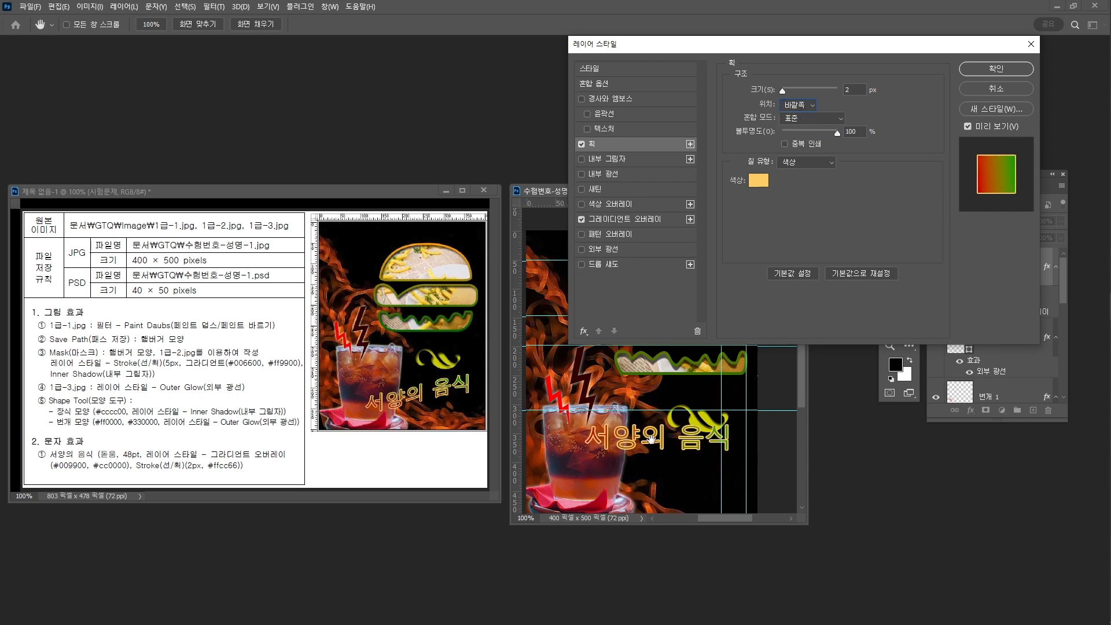
left_click(987, 70)
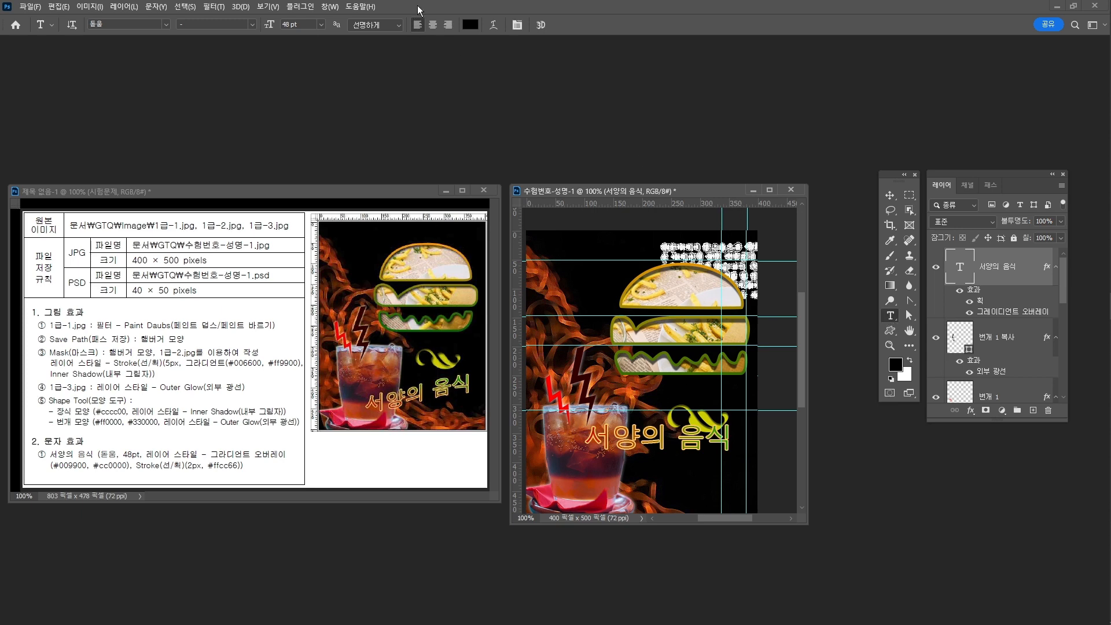
Warp the 서양의 음식 text with the Rise (상승) style and a horizontal bend (구부리기) of +40%
left_click(493, 24)
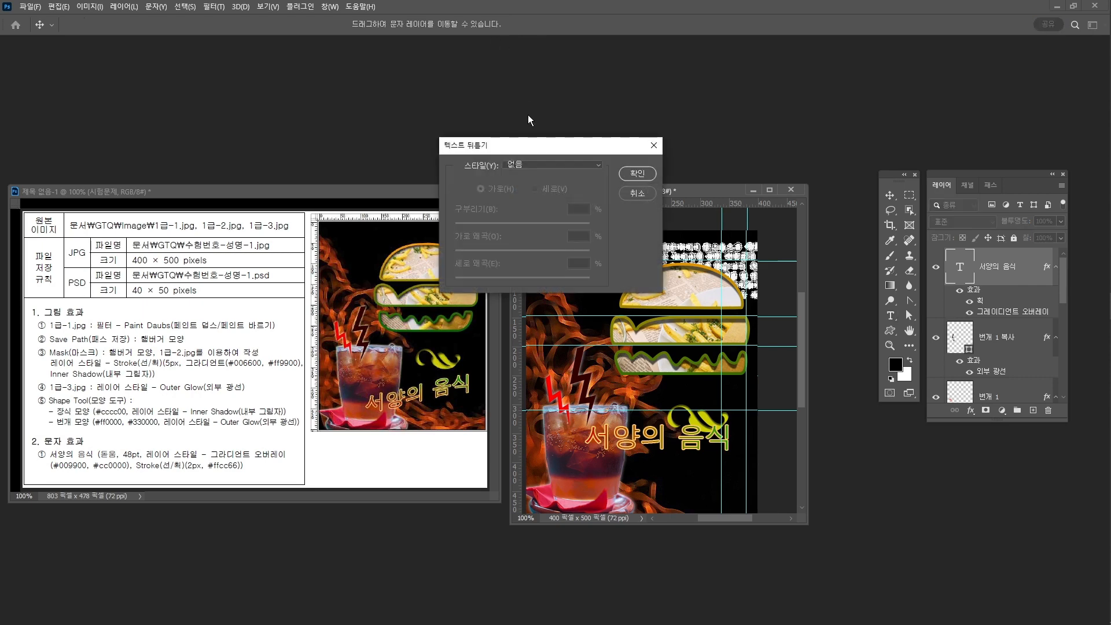
left_click_drag(544, 147, 550, 106)
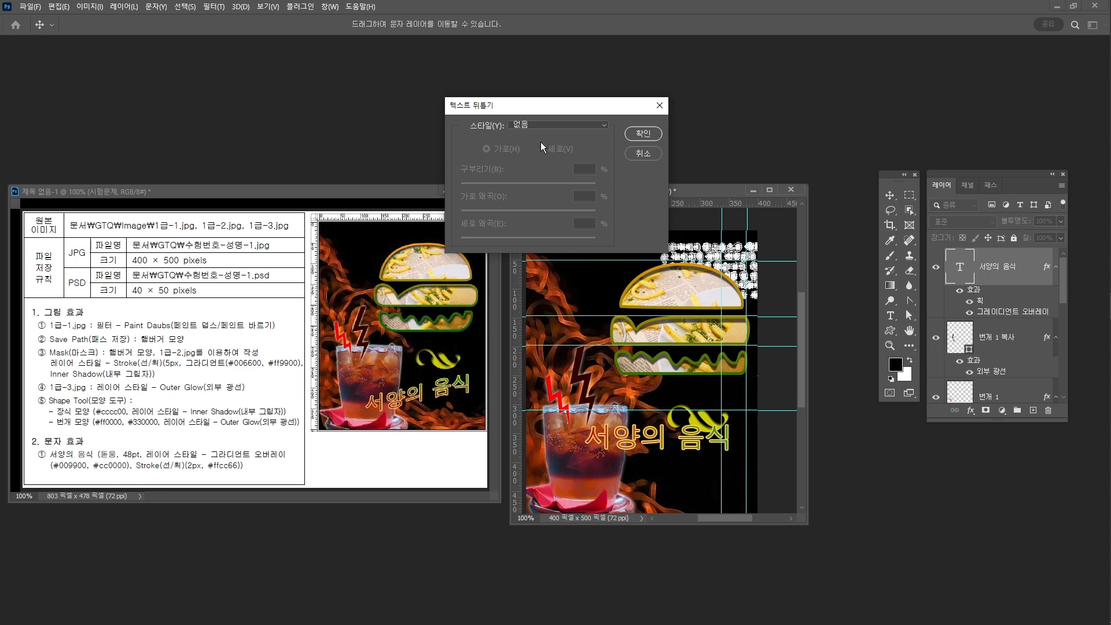
left_click(539, 123)
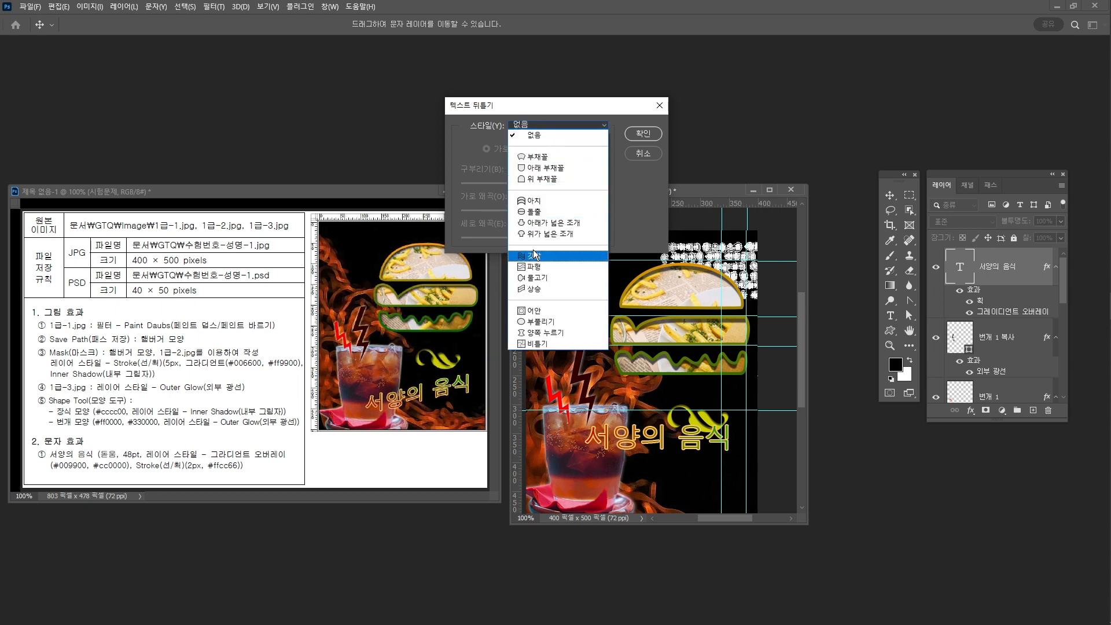
left_click(531, 290)
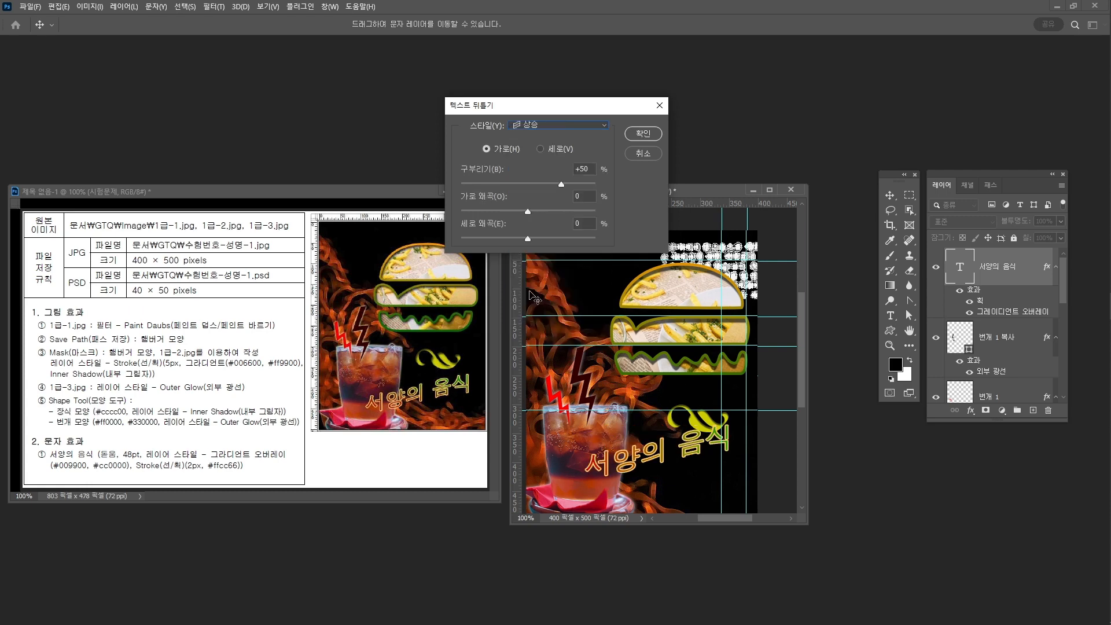
left_click(557, 127)
left_click(553, 255)
left_click(567, 128)
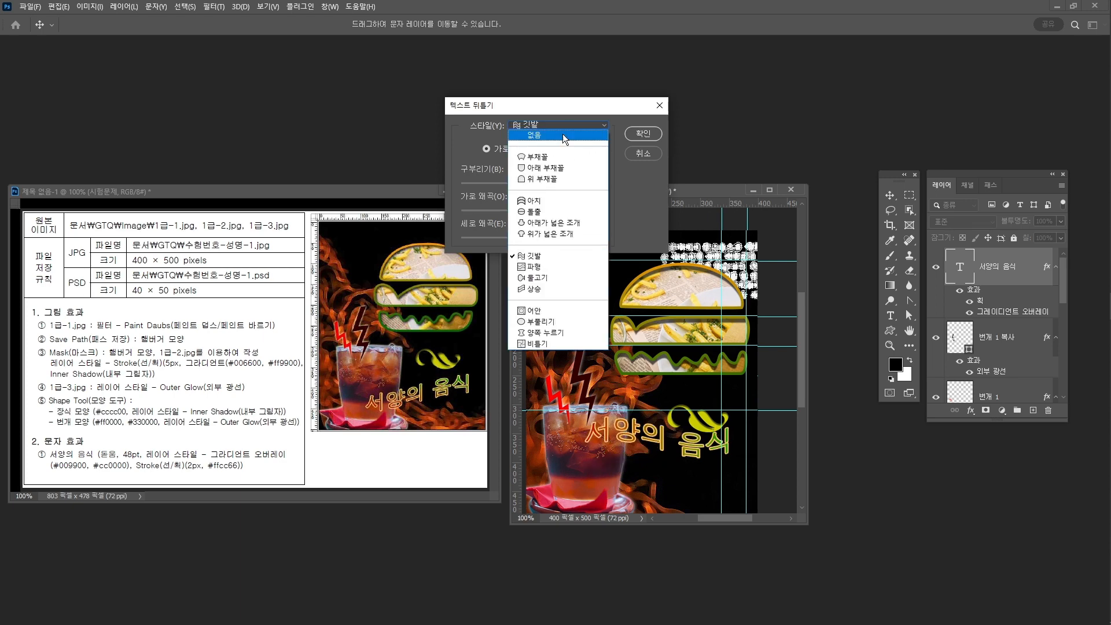
left_click(554, 288)
left_click_drag(560, 184, 555, 184)
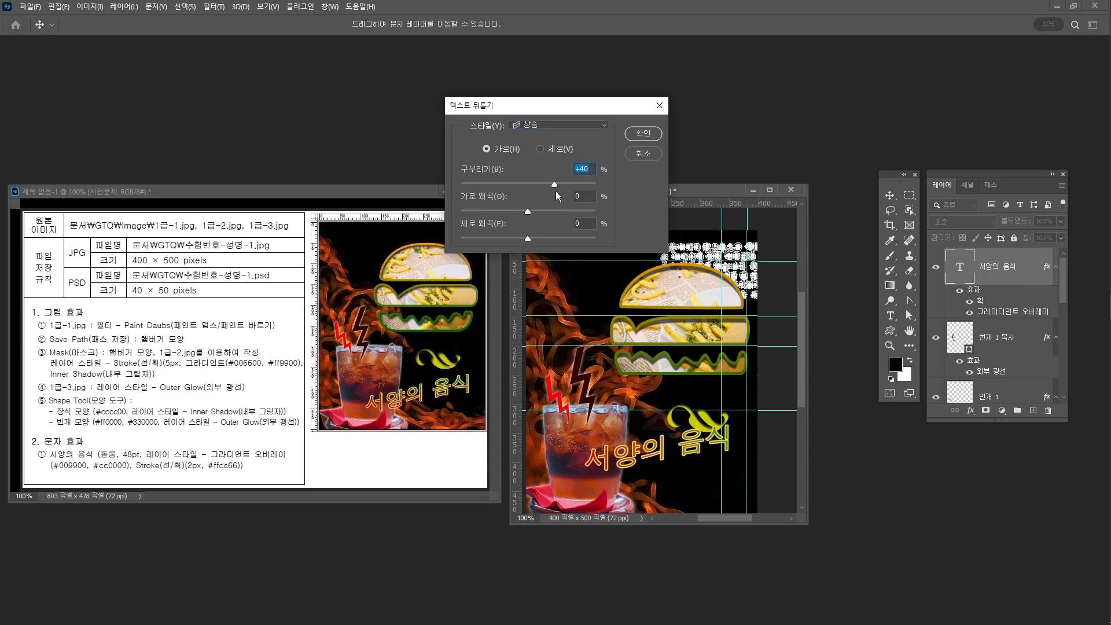
left_click(643, 133)
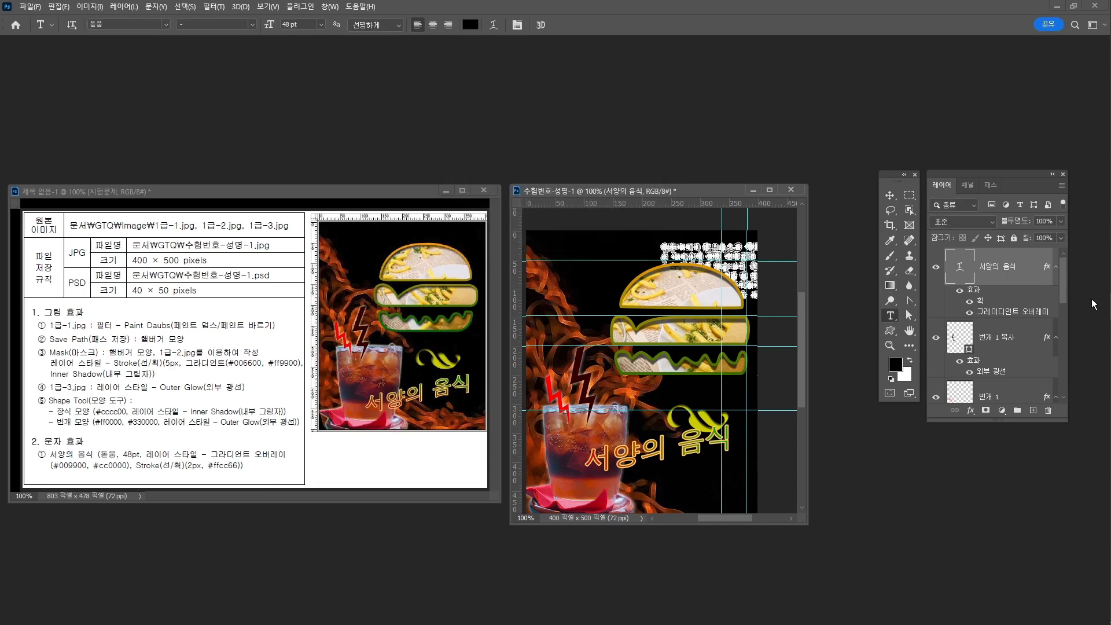
Move the warped text just below the yellow ornament, lining up its start with a new vertical guide at about 100 px
key("ctrl+t")
left_click_drag(693, 445, 689, 462)
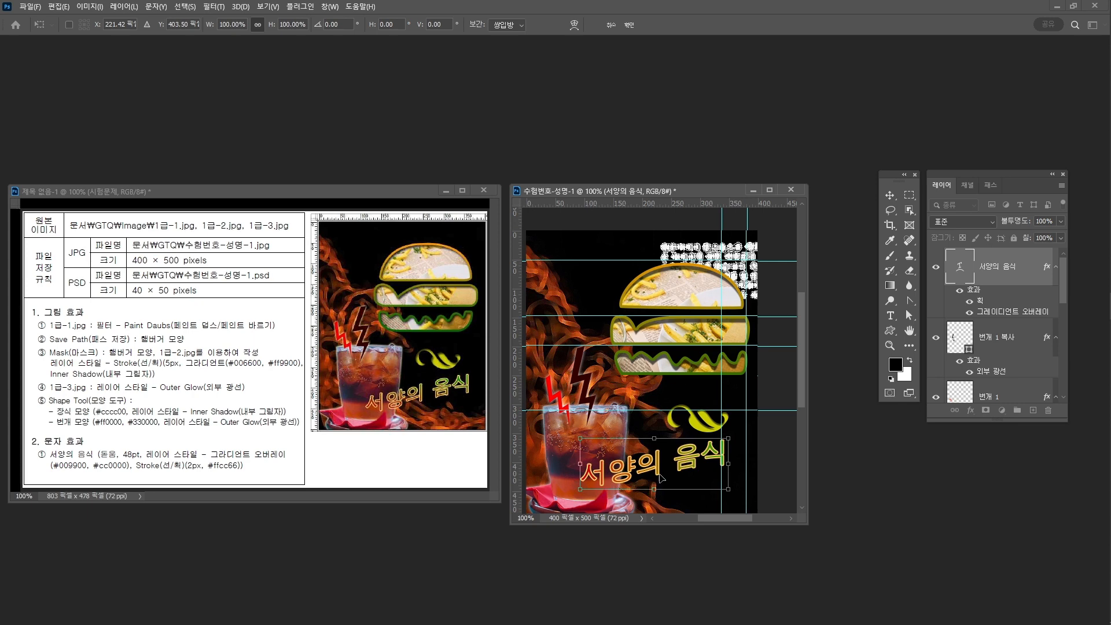
left_click_drag(516, 425, 586, 413)
left_click_drag(623, 466, 626, 466)
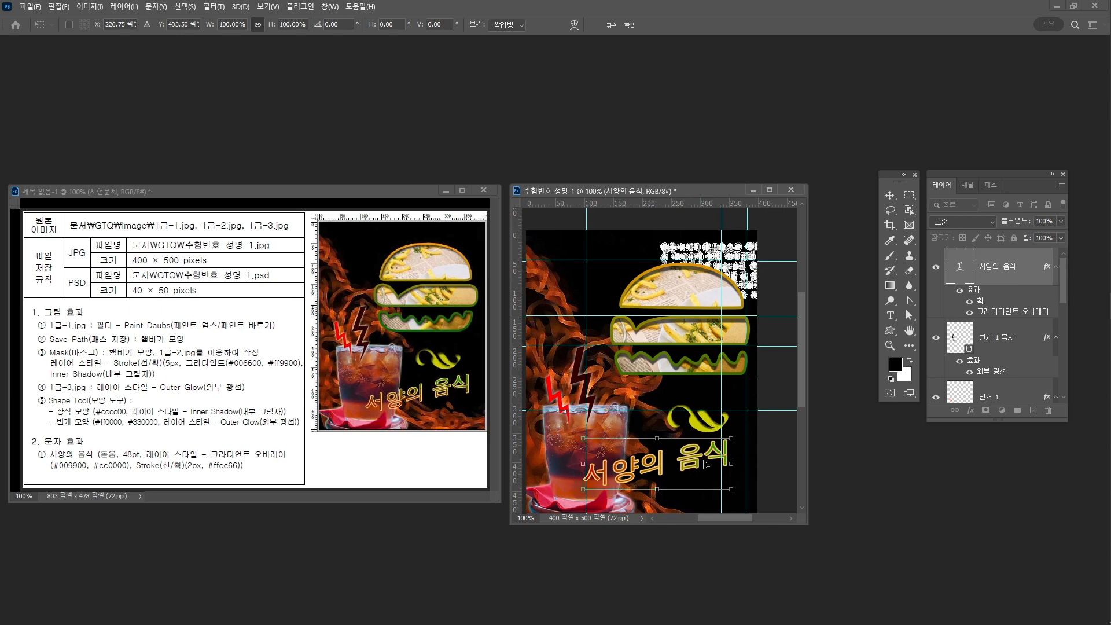
left_click_drag(708, 464, 707, 463)
key("Return")
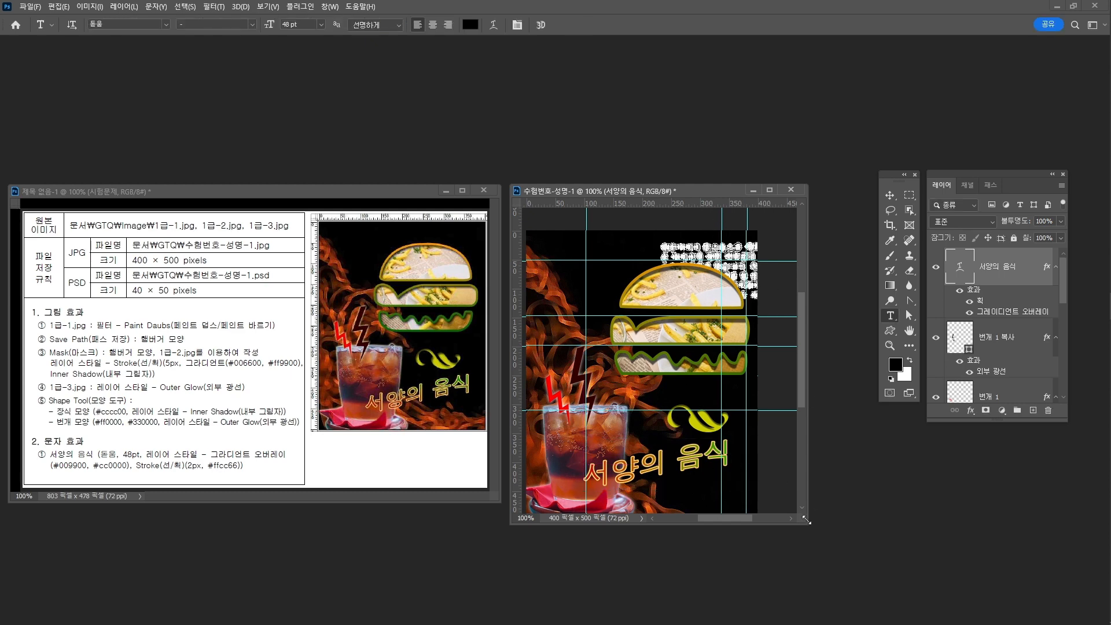
Enlarge the document window to show the whole image and clear all the guides
left_click_drag(808, 524, 796, 552)
key("v")
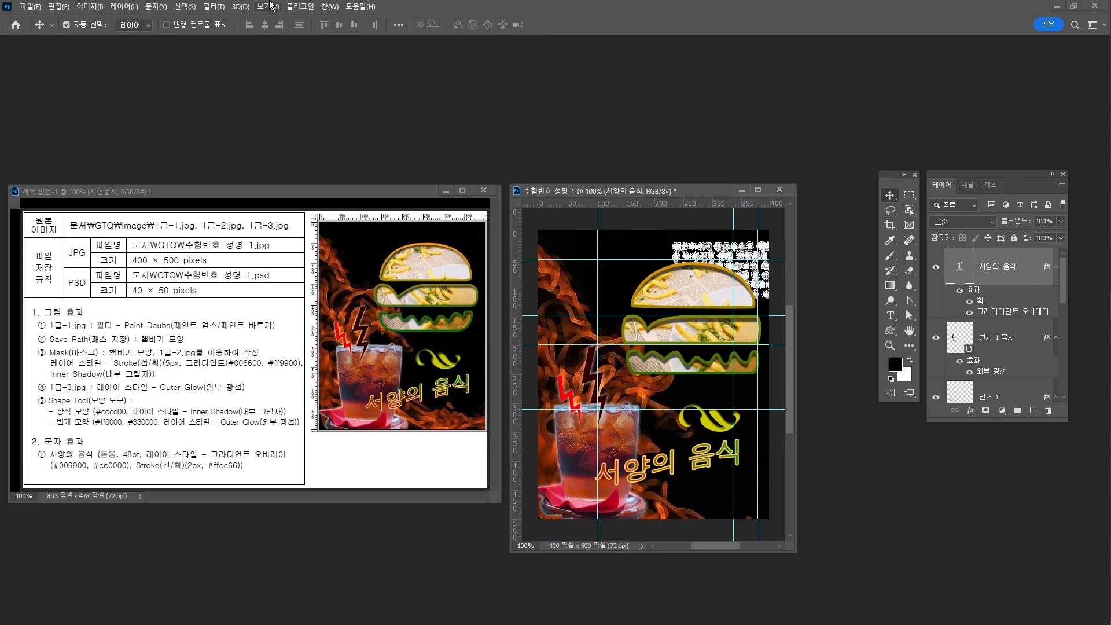
left_click(269, 7)
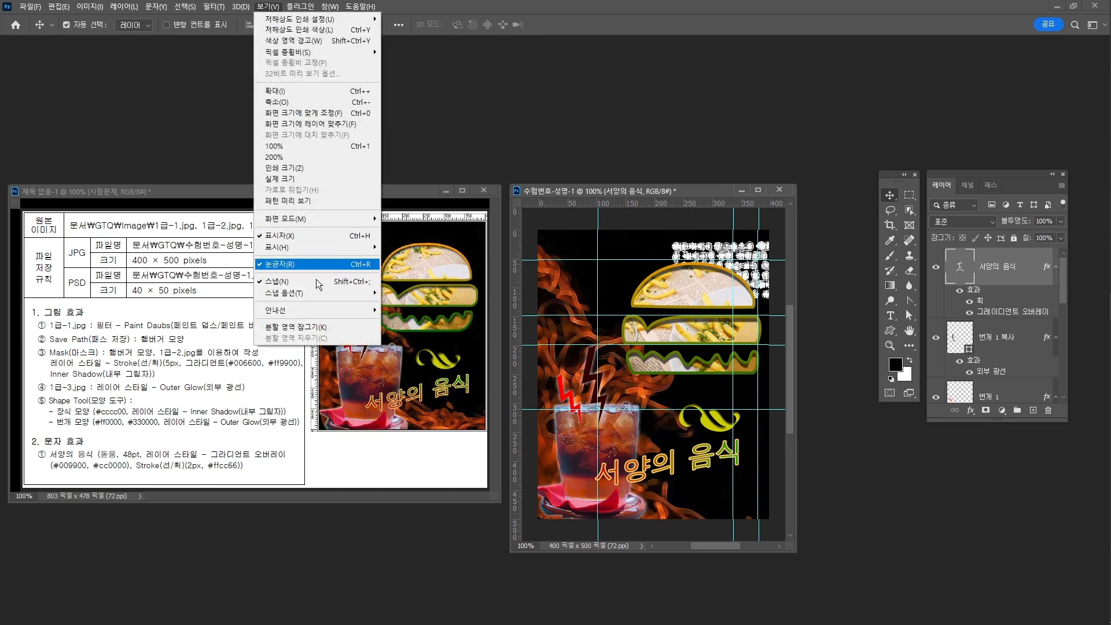
mouse_move(327, 311)
left_click(453, 332)
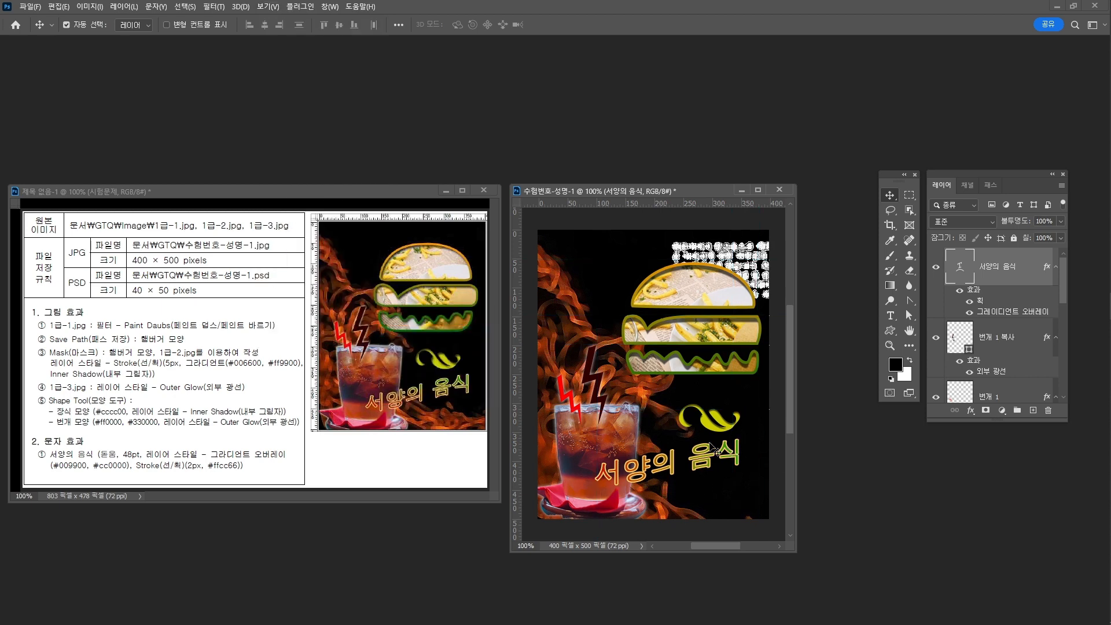
Set up a Save for Web (웹용으로 저장) export of the image as JPEG with a quality of 100
key("ctrl+s")
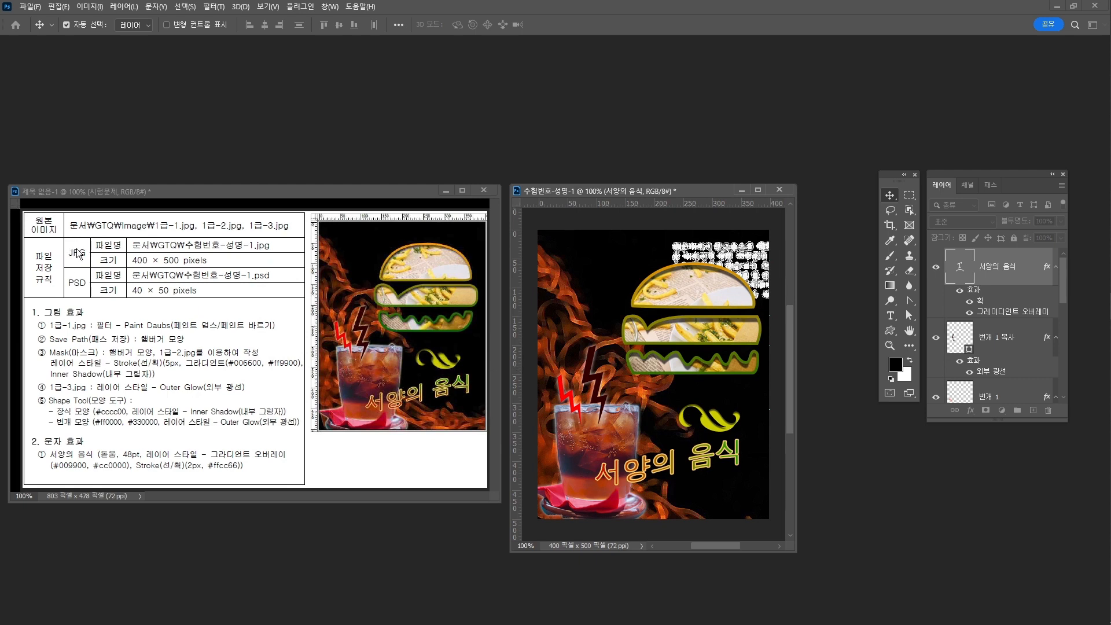
left_click(29, 5)
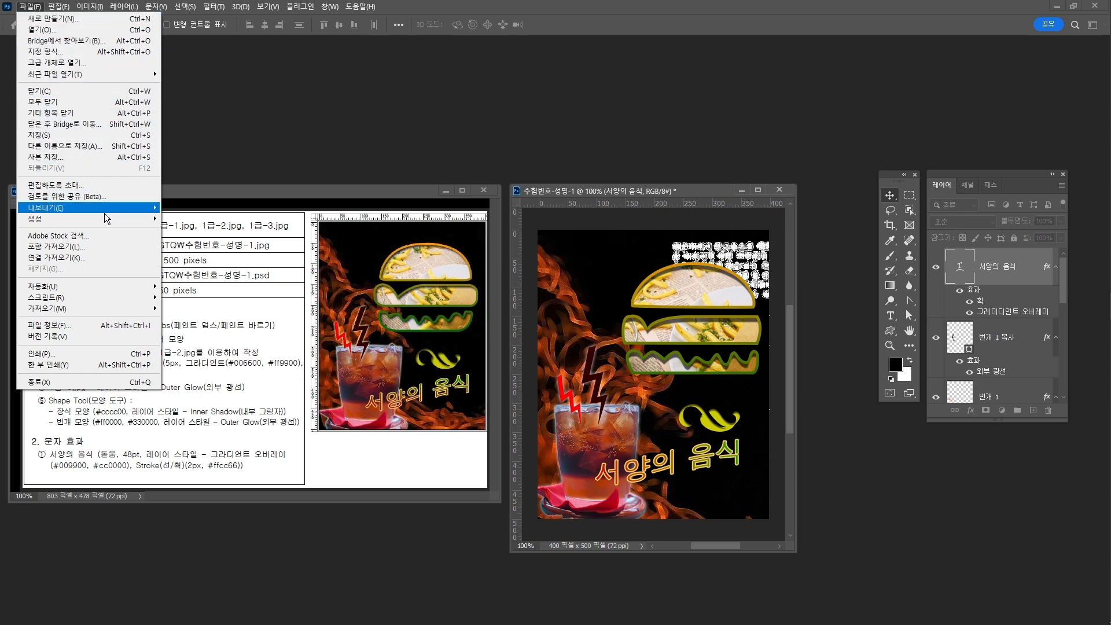
mouse_move(105, 207)
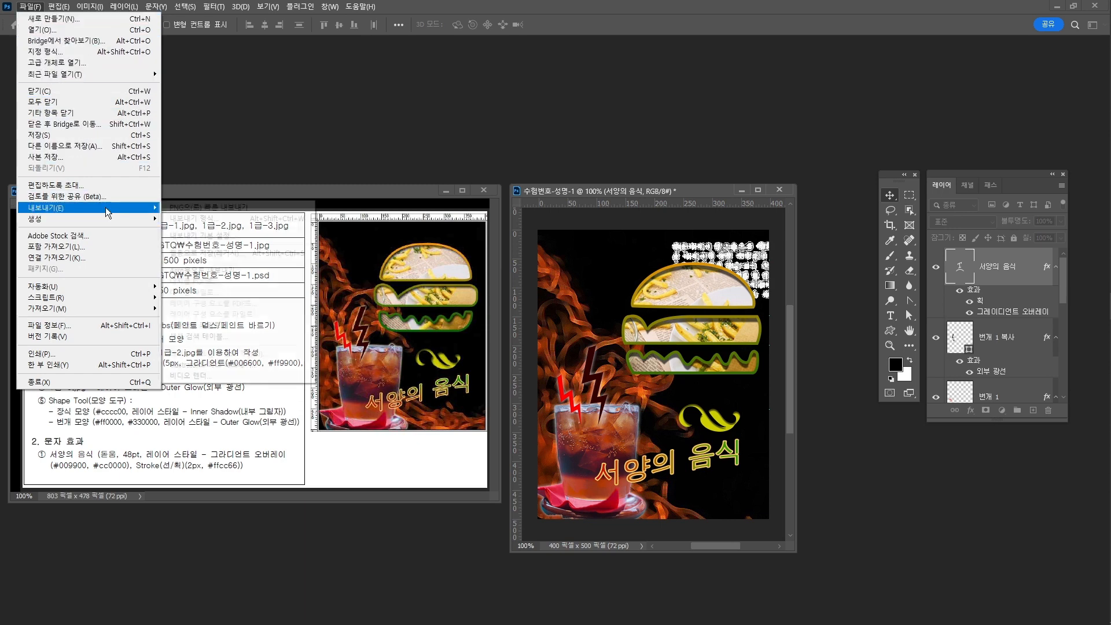
left_click(209, 253)
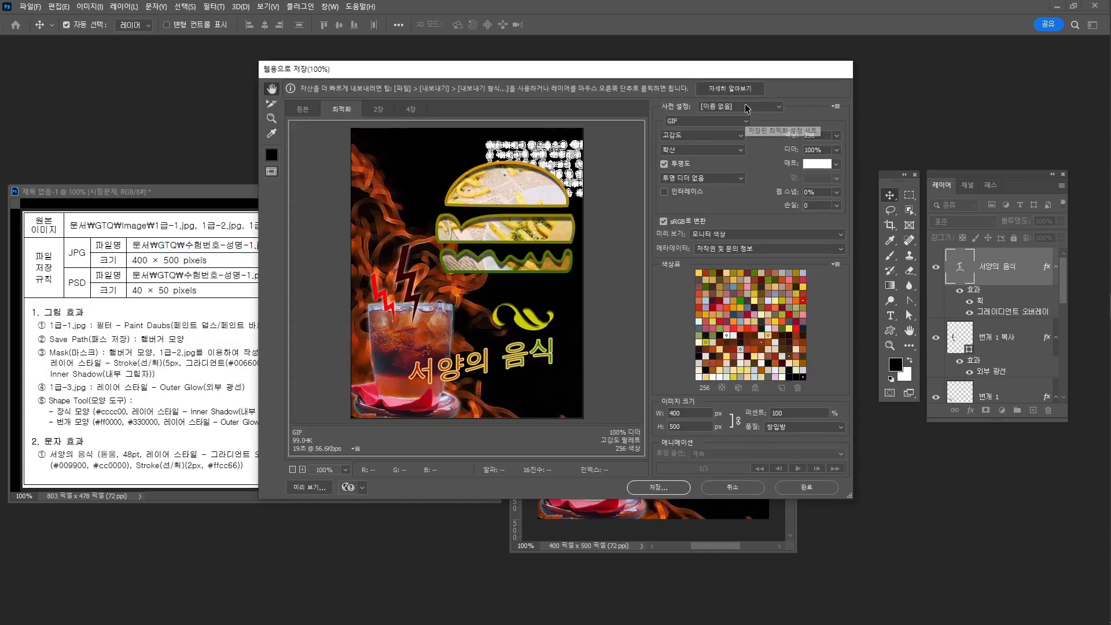
left_click(747, 108)
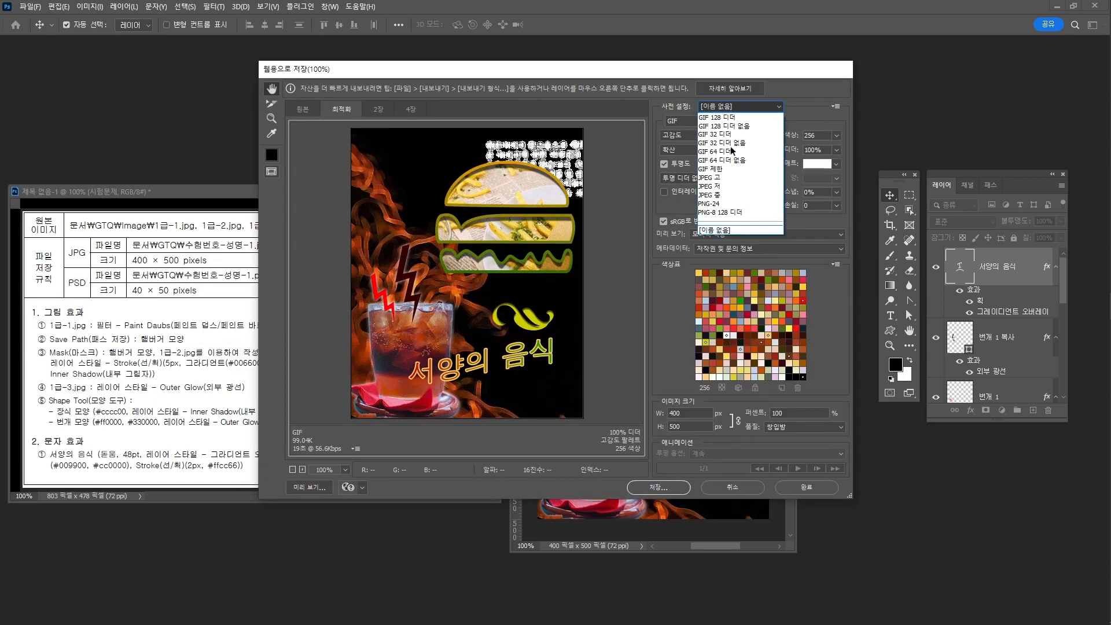
left_click(733, 179)
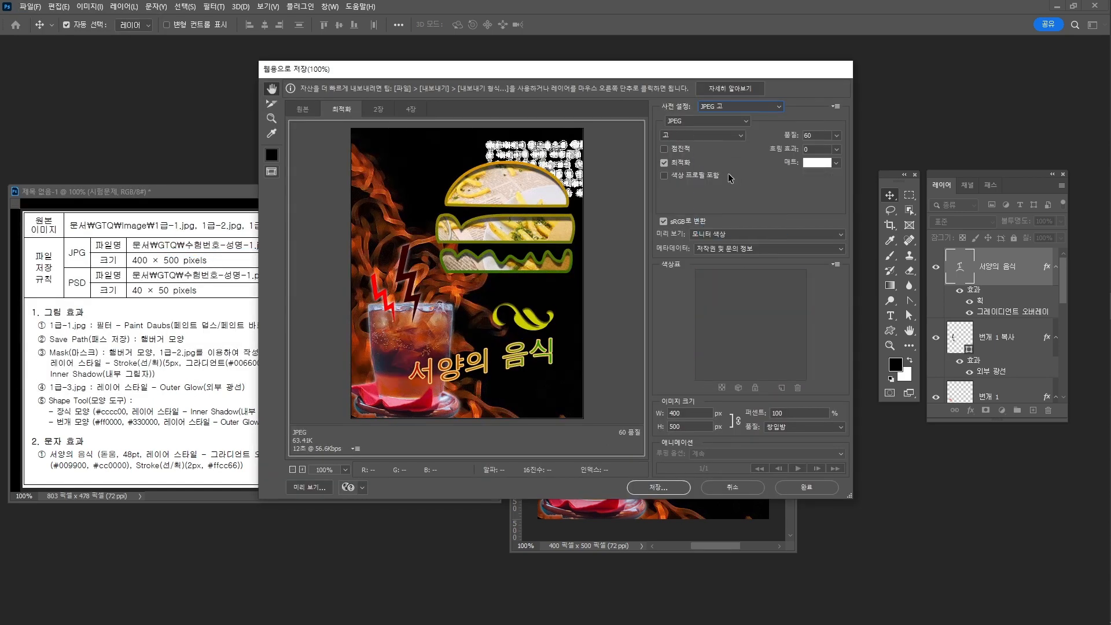
left_click_drag(792, 144, 760, 337)
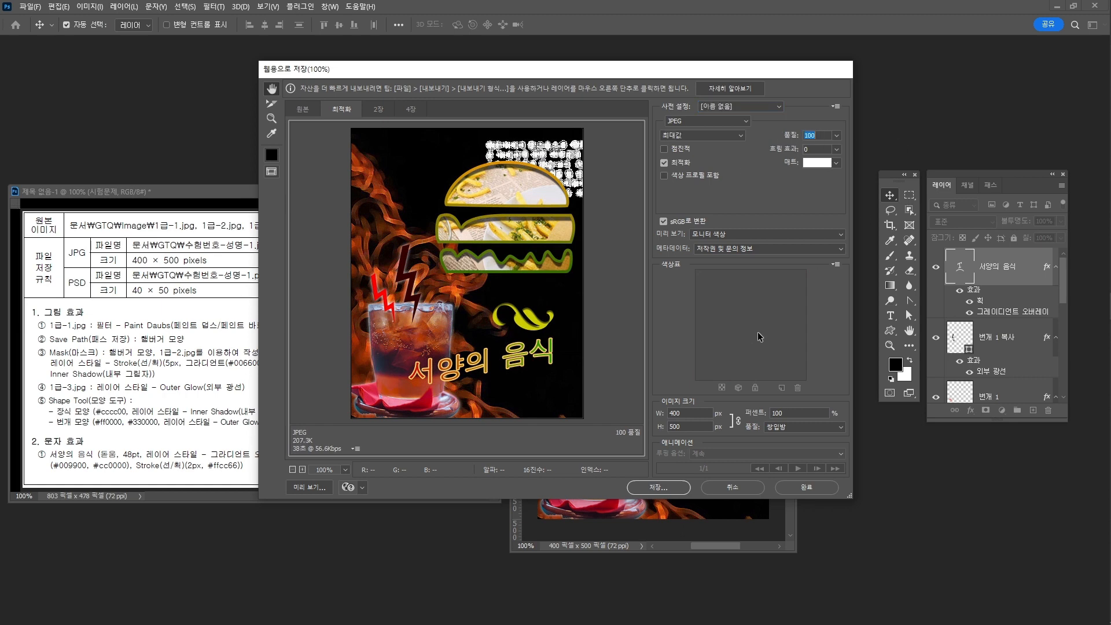
Save the export as 수험번호-성명-1.jpg in the GTQ folder and turn off further file name warnings (다시 표시 안함)
left_click(659, 487)
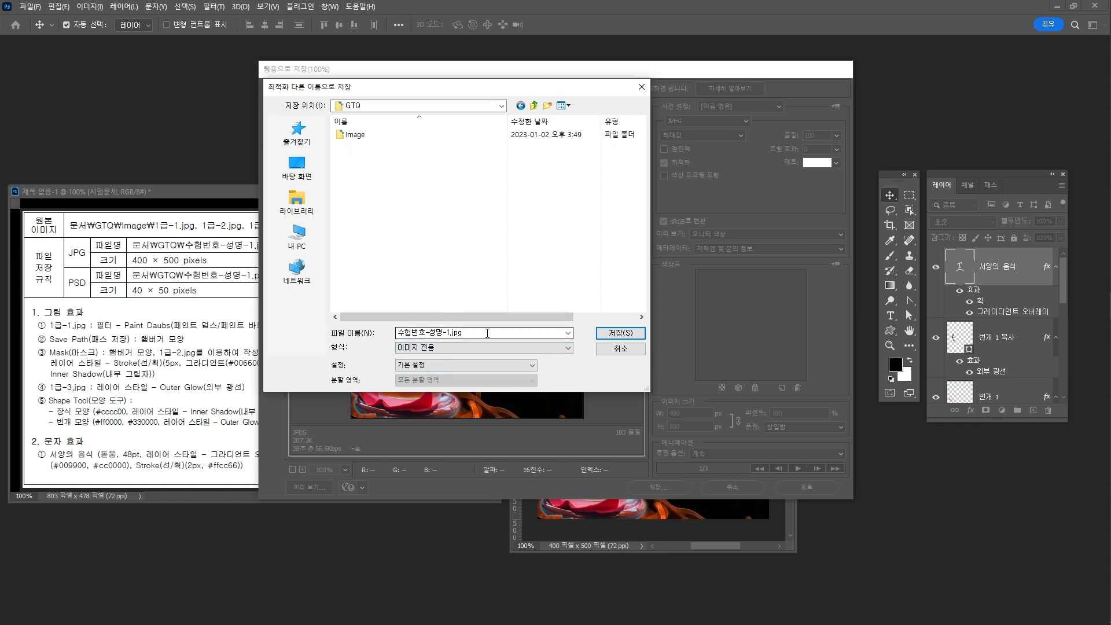
left_click(625, 332)
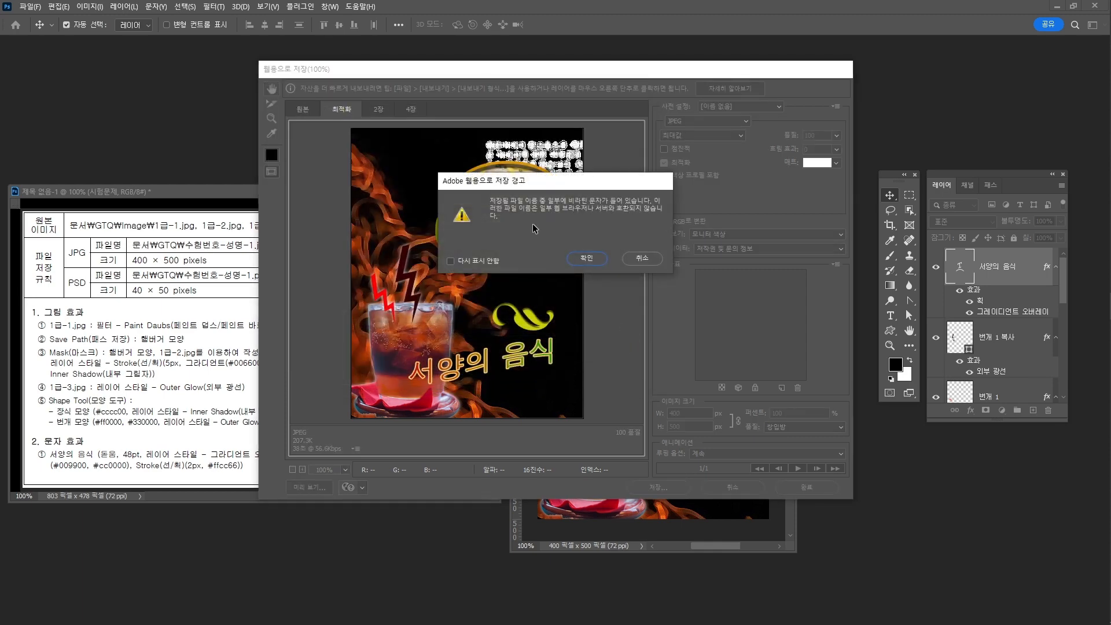
left_click(472, 265)
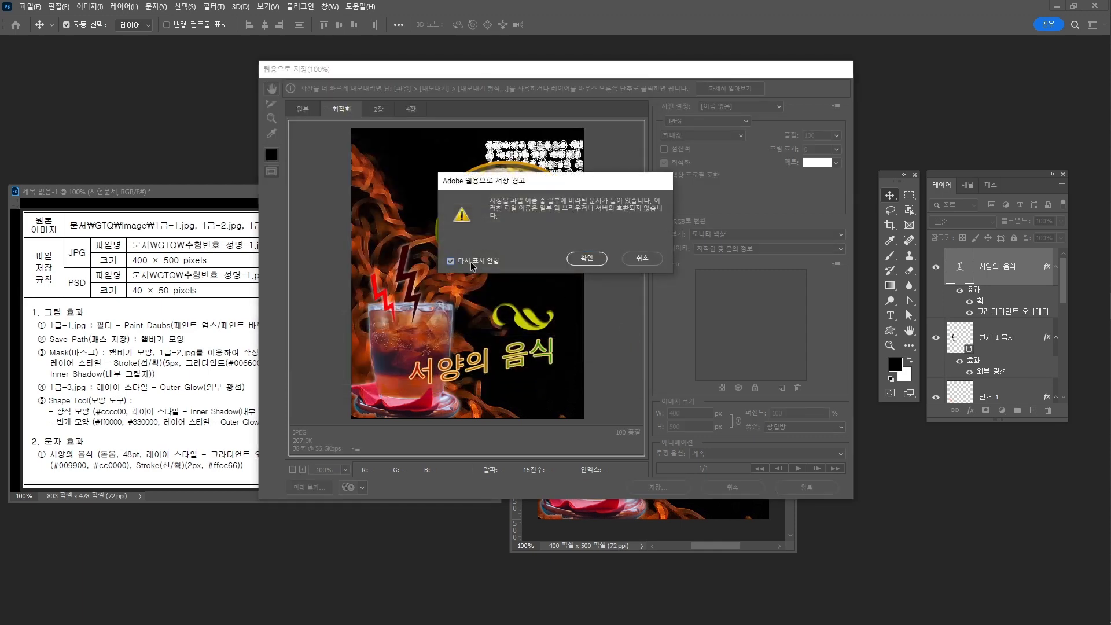
left_click(582, 262)
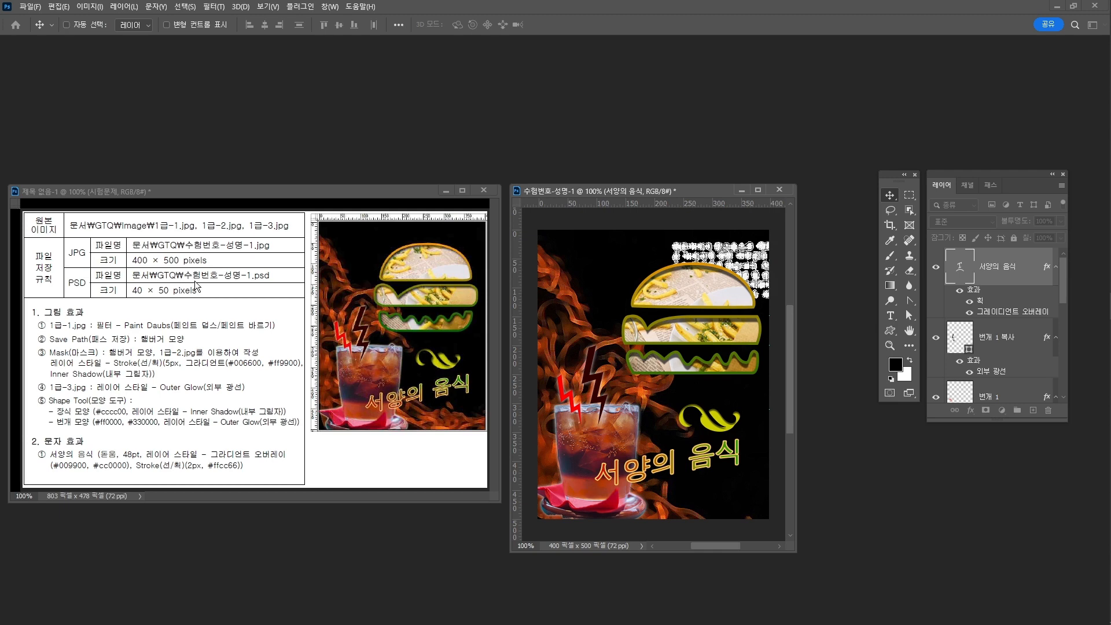
Resize the image to 40 × 50 pixels, keeping its proportions and the 72 pixels/inch resolution
key("ctrl+alt+i")
key("Escape")
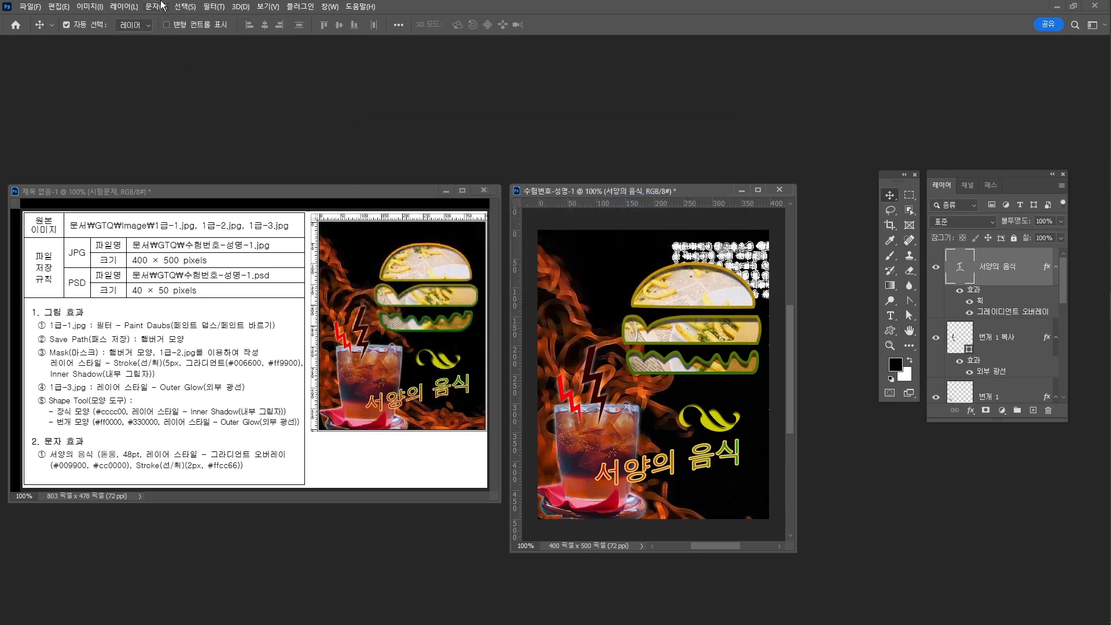
left_click(90, 7)
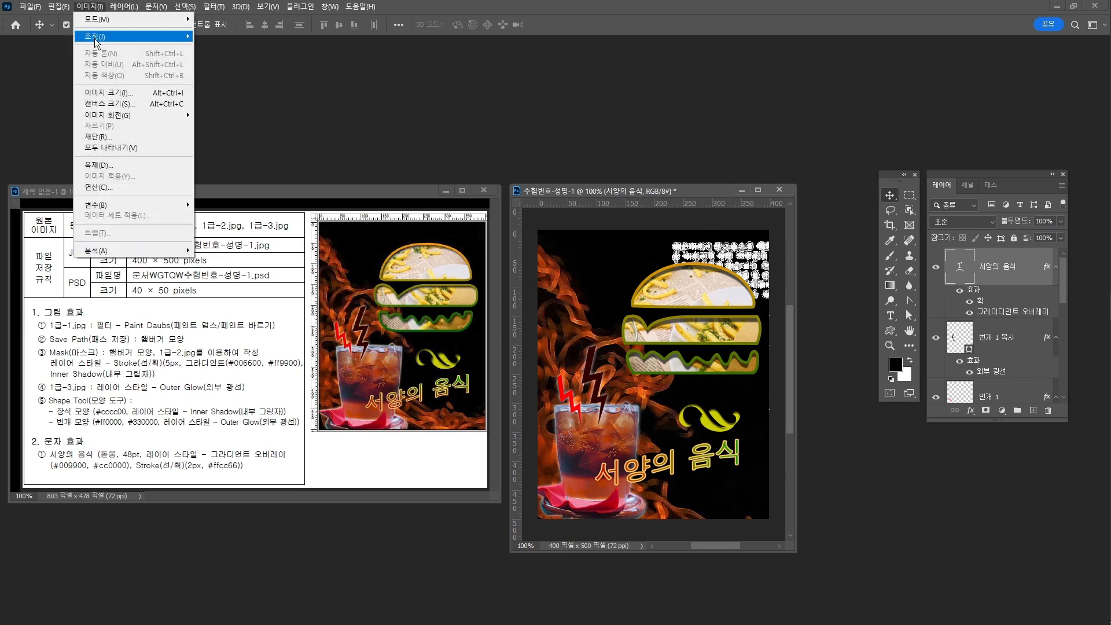
left_click(114, 92)
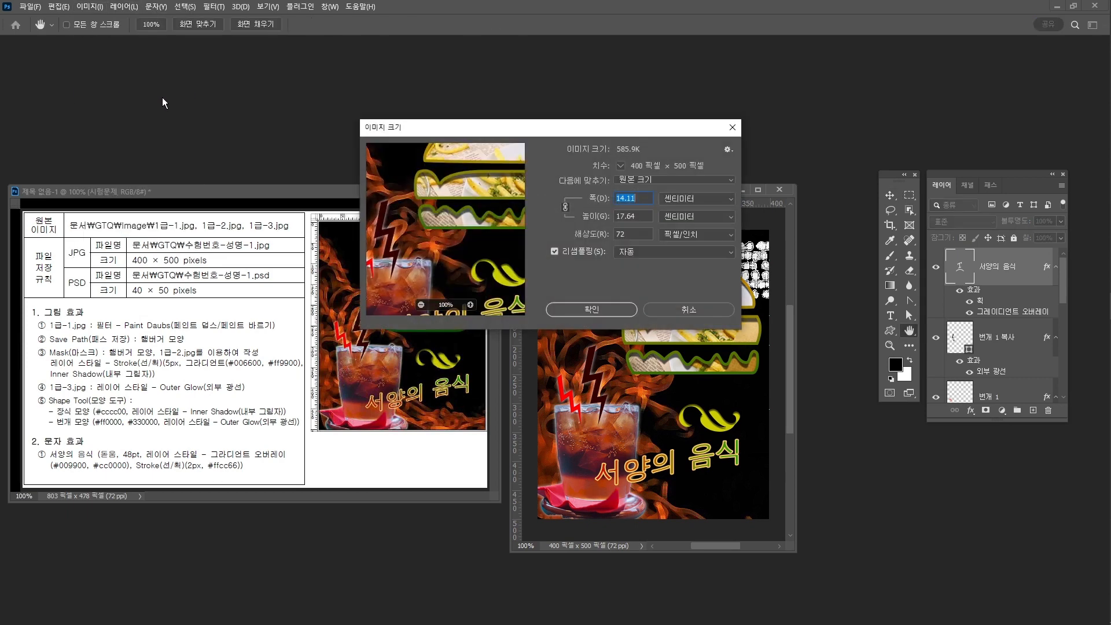
left_click(711, 201)
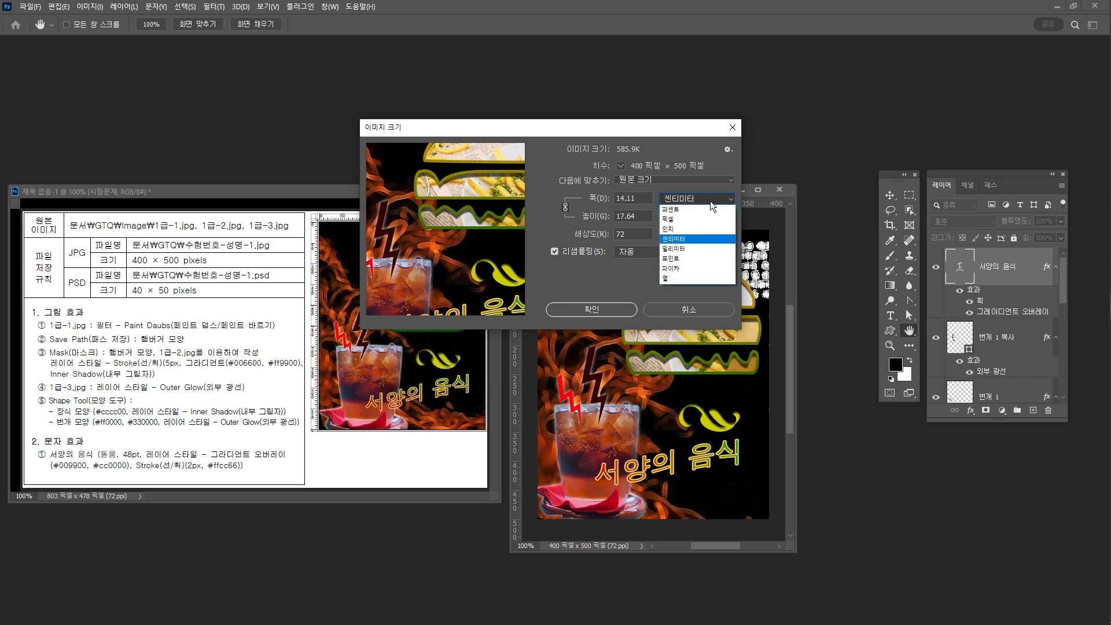
left_click(710, 220)
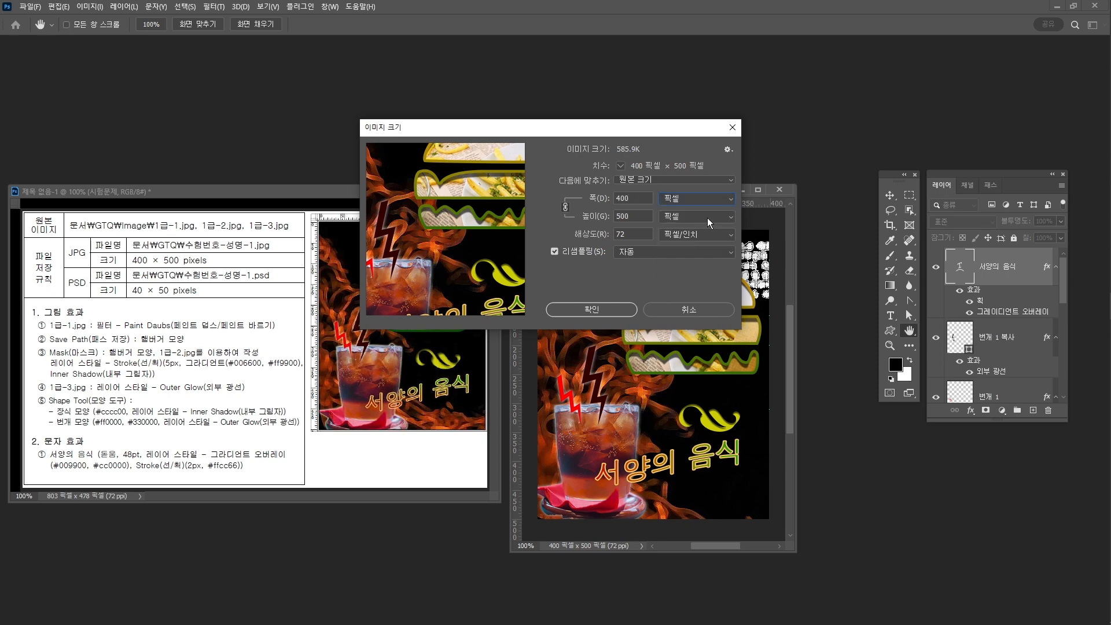
key("shift+Tab")
type("49")
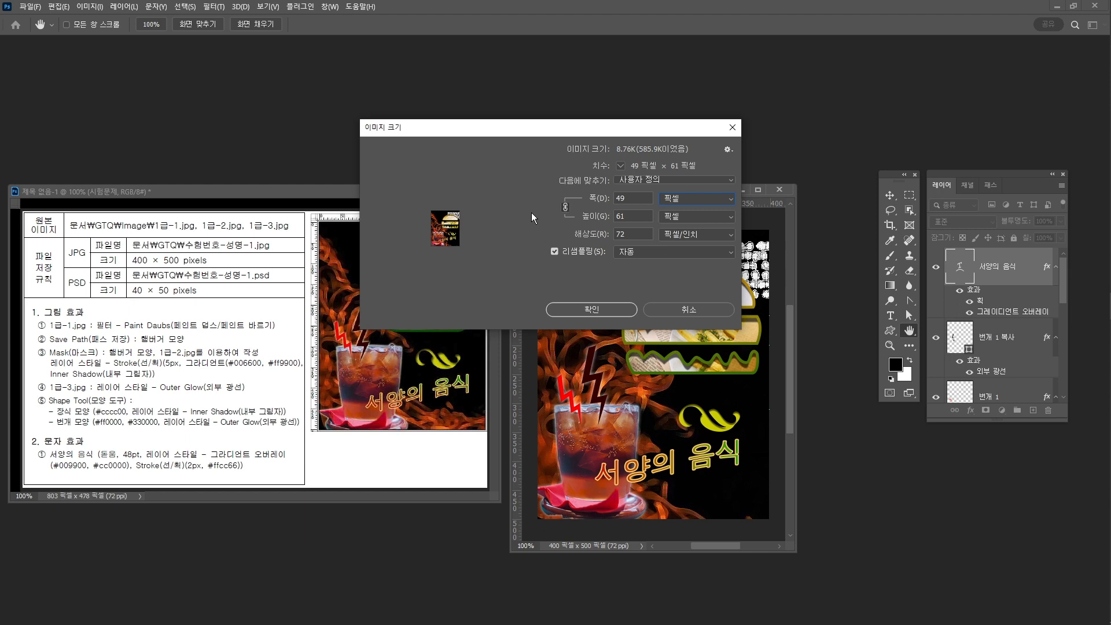
key("BackSpace")
type("0")
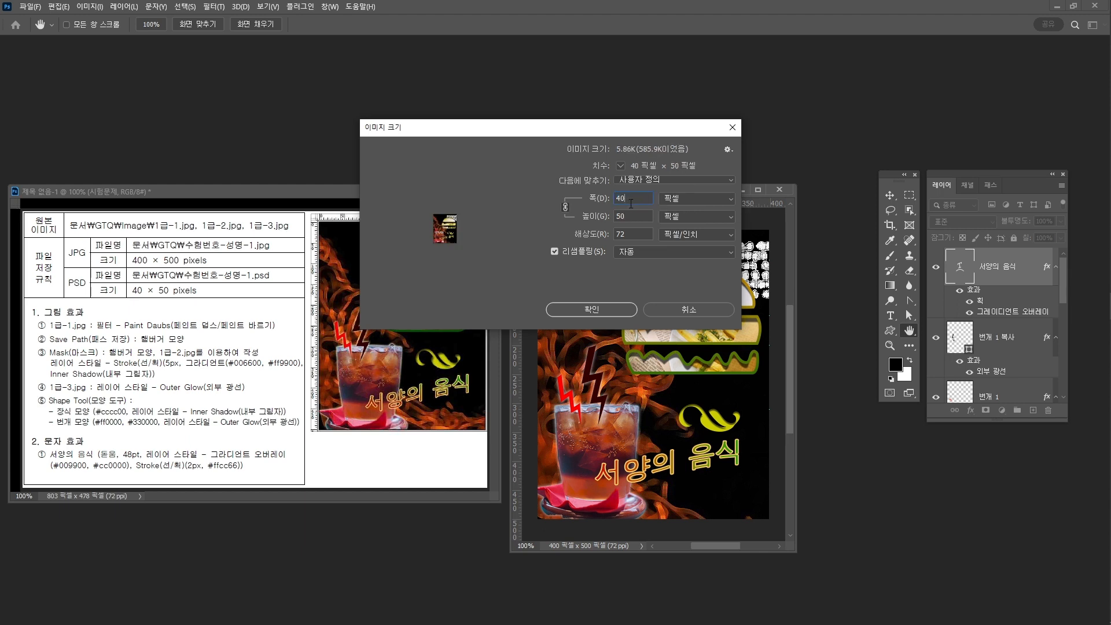
left_click(614, 315)
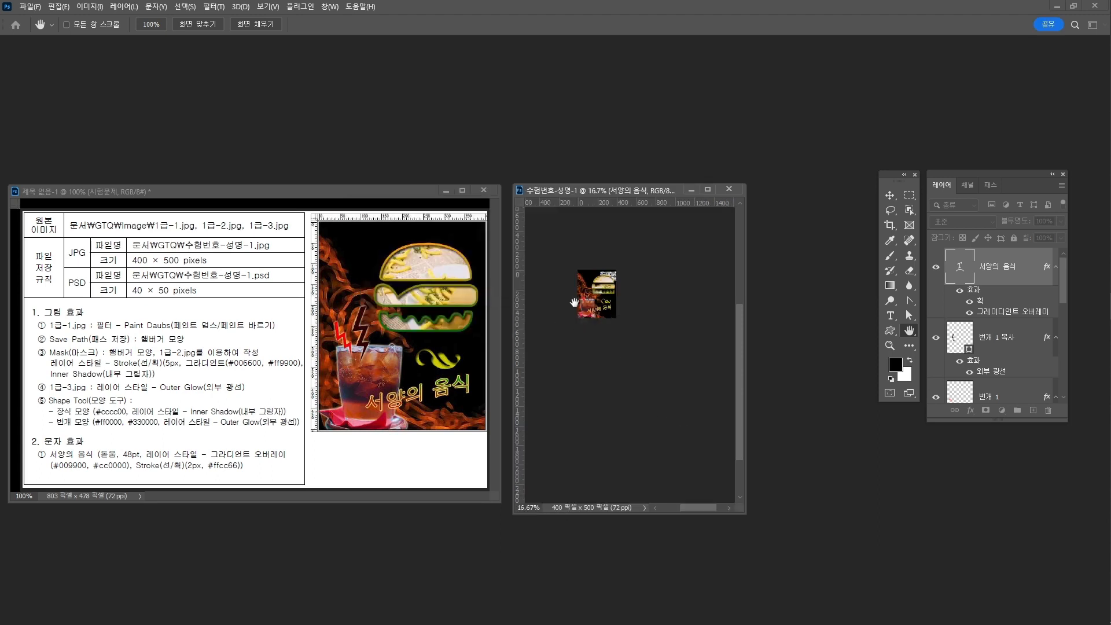
Save the document on the computer as 수험번호-성명-1.psd in the GTQ folder, using the Photoshop format, and close it
mouse_move(576, 304)
left_mouse_down()
mouse_move(592, 315)
mouse_move(580, 304)
left_mouse_up()
left_click(29, 7)
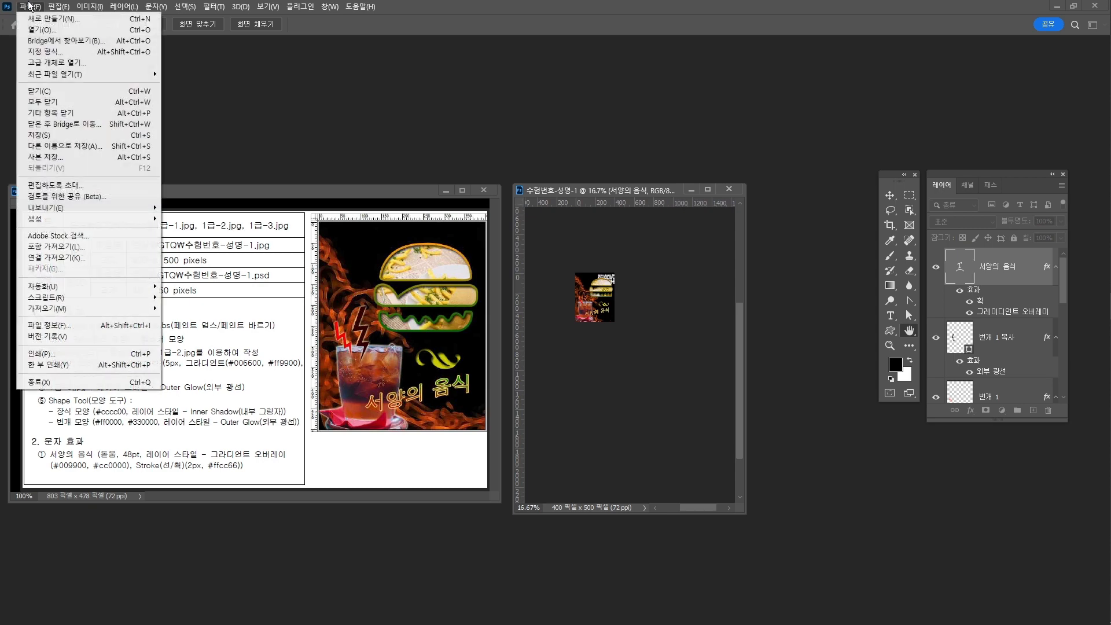
left_click(61, 146)
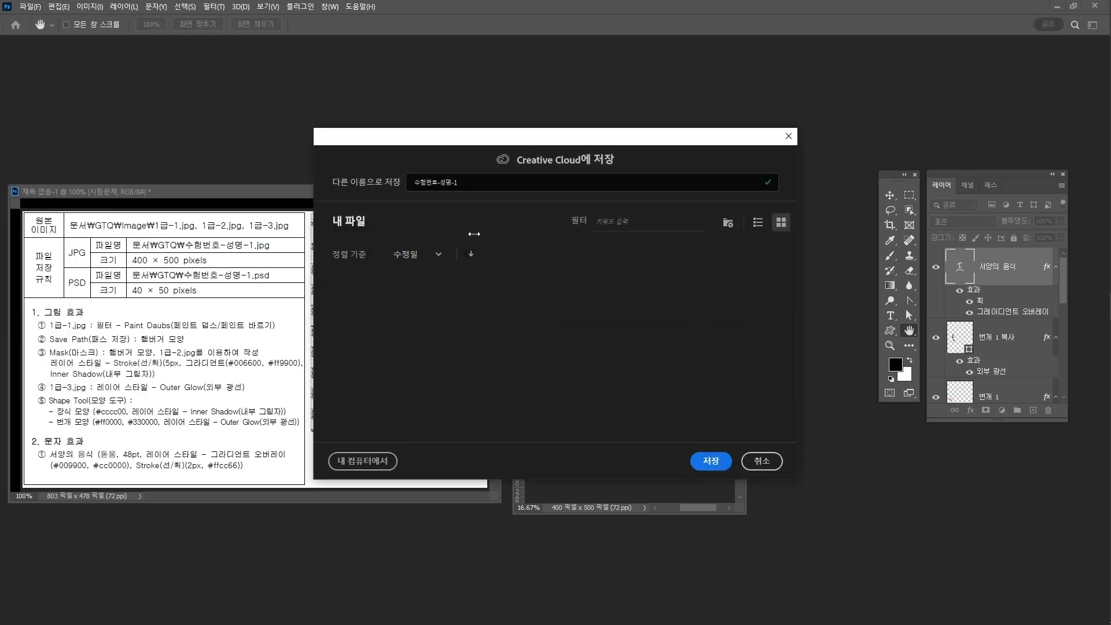
left_click(361, 451)
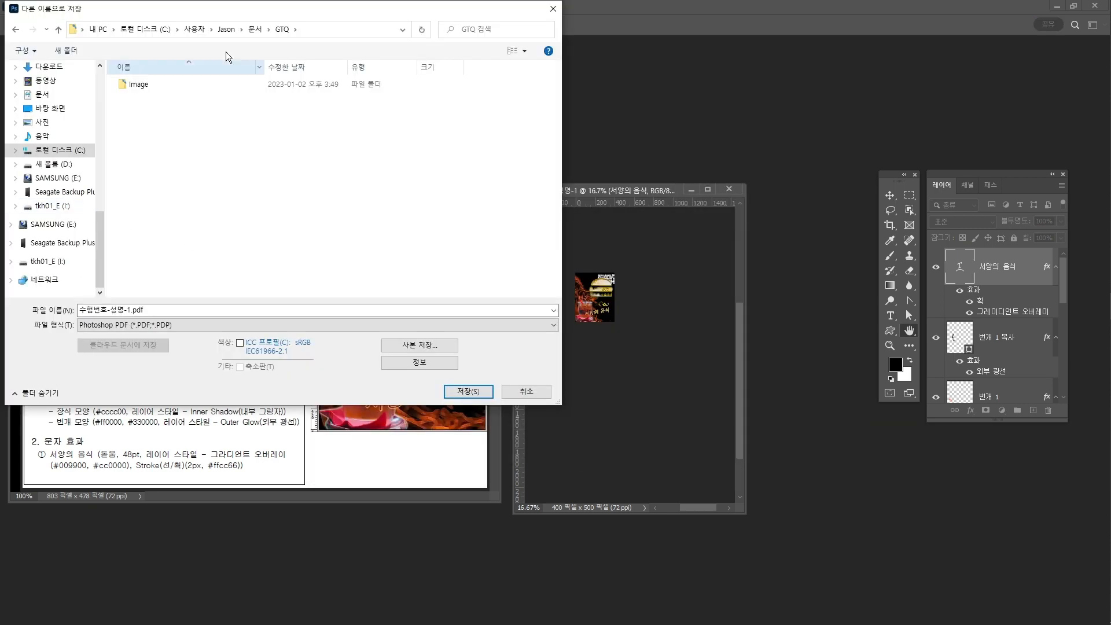
left_click_drag(275, 13, 536, 130)
left_click(451, 442)
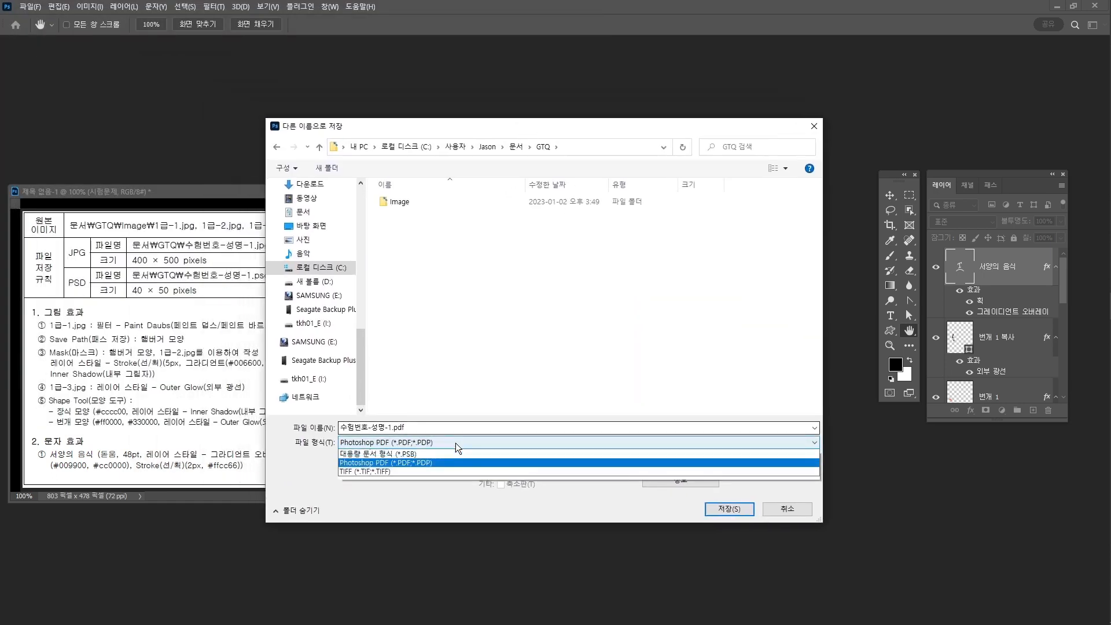
left_click(443, 455)
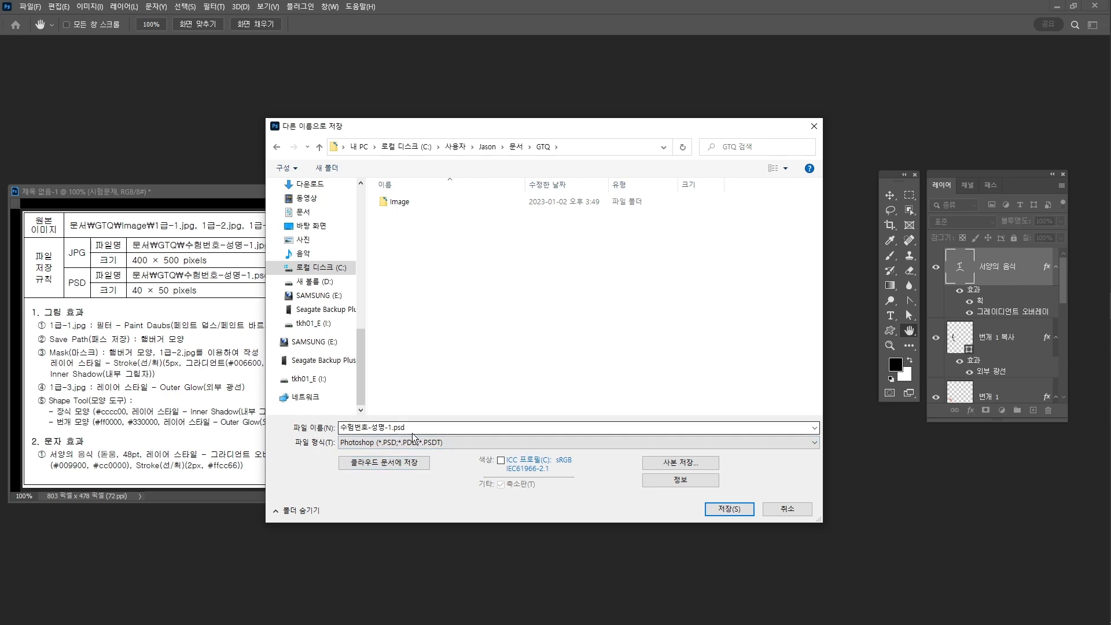
left_click(729, 510)
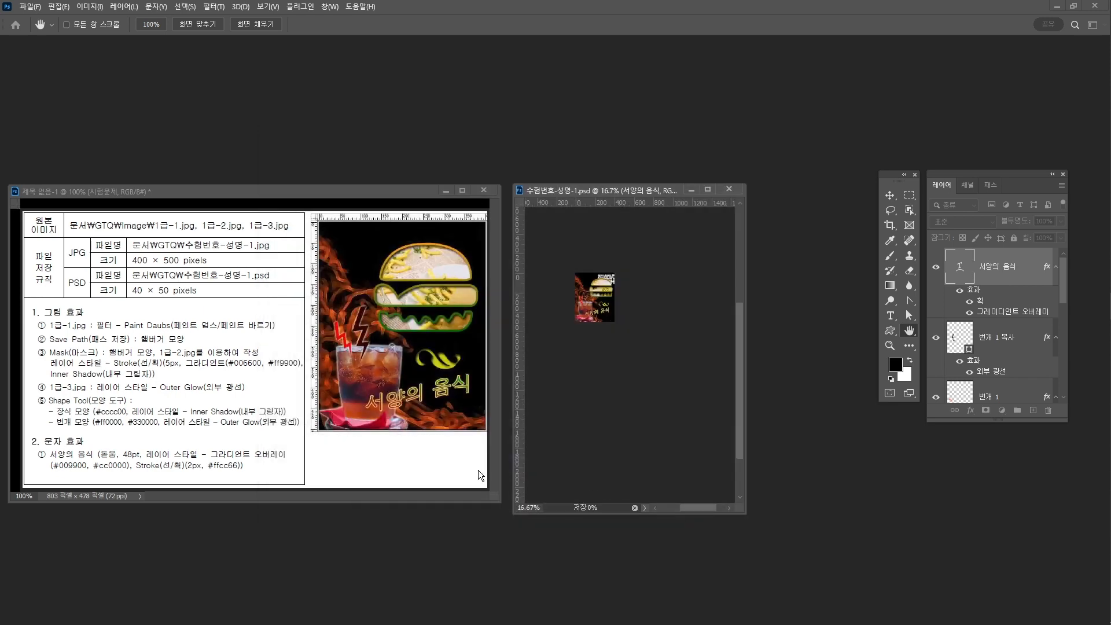
left_click(731, 189)
Switch to the GTQ folder in File Explorer and check the saved 수험번호-성명-1.jpg and 수험번호-성명-1.psd files
key("alt+Tab")
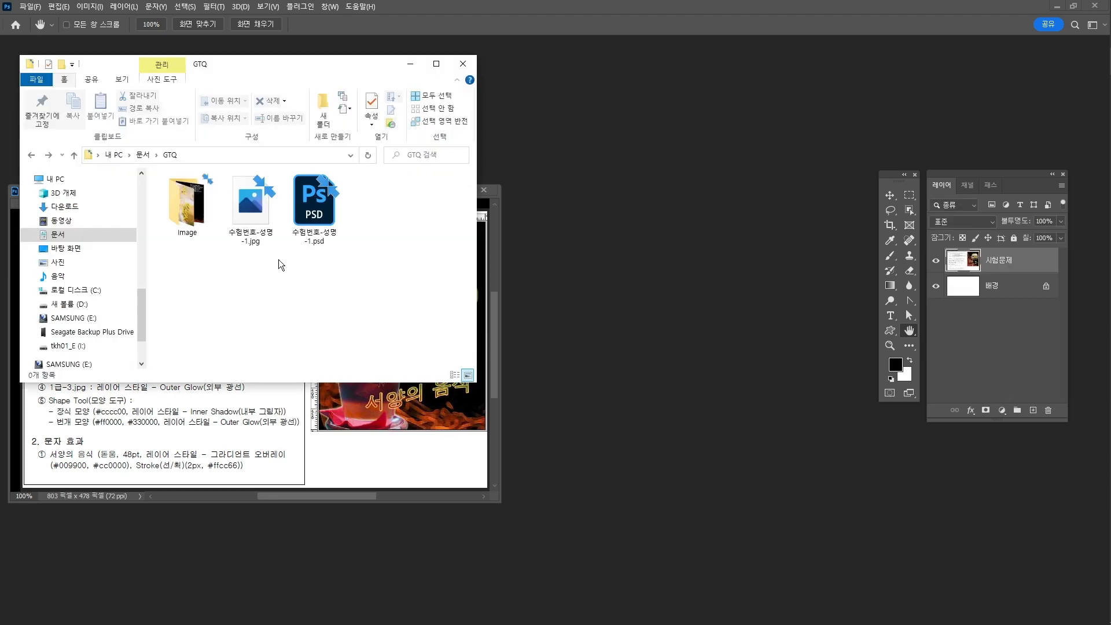
left_click_drag(198, 74, 504, 174)
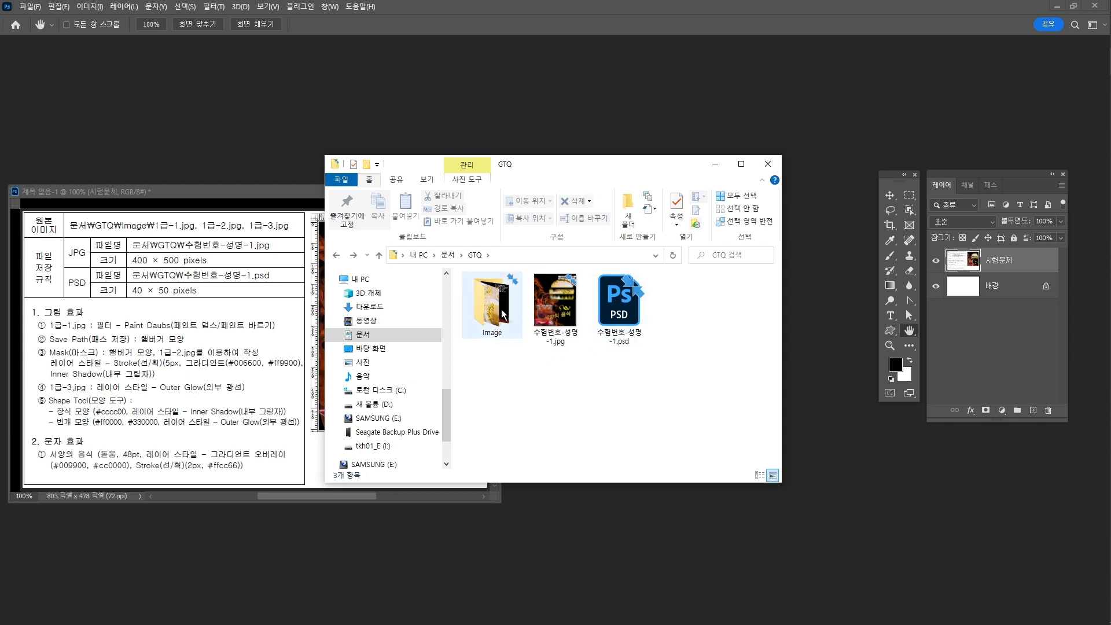
left_click(565, 296)
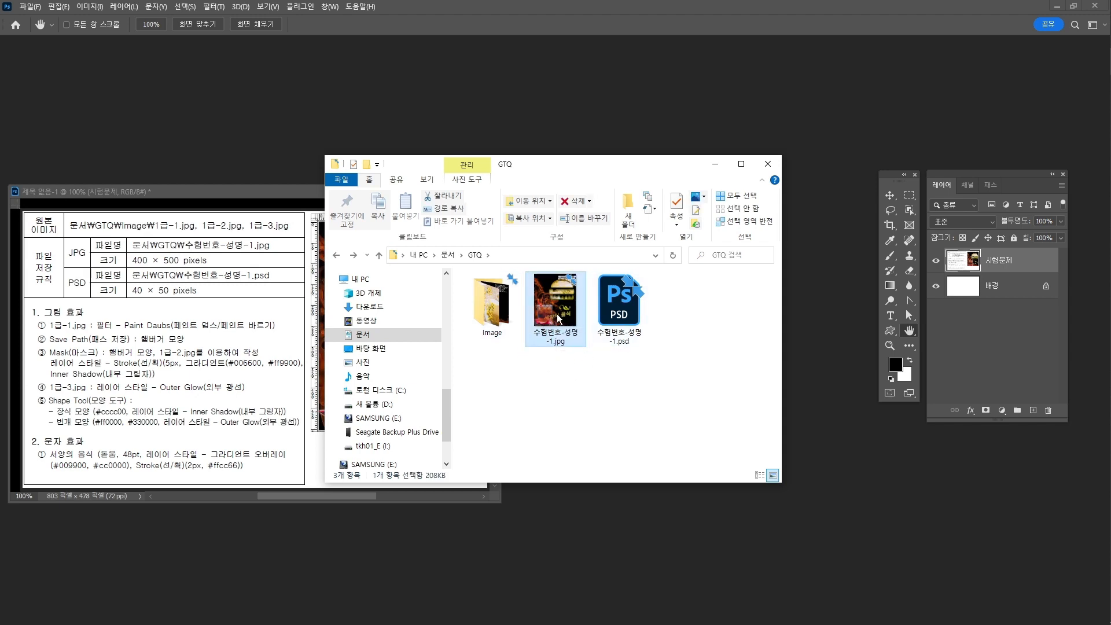
left_click(625, 304)
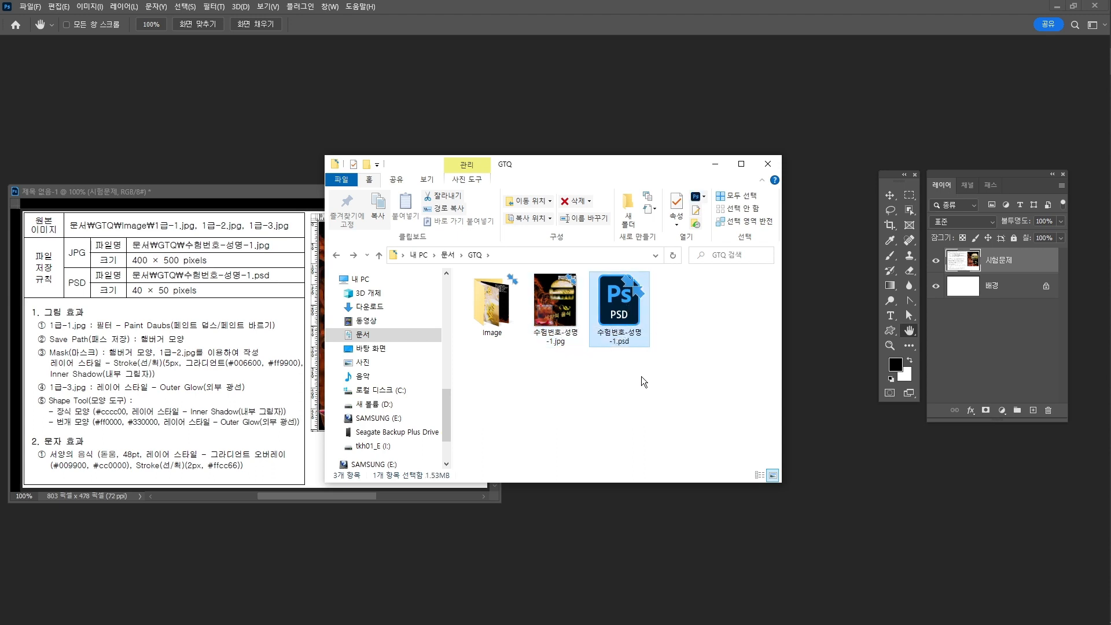